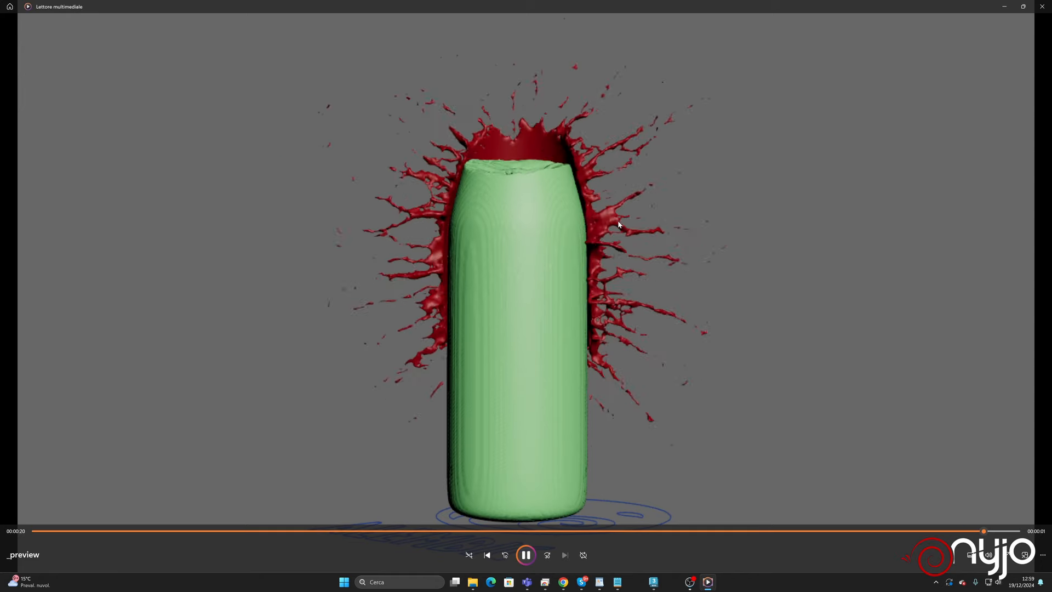
Review the end of the bottle splash preview video, close the player and switch to the LiquiGen project.
{"action": "left_click", "coordinate": [520, 548]}
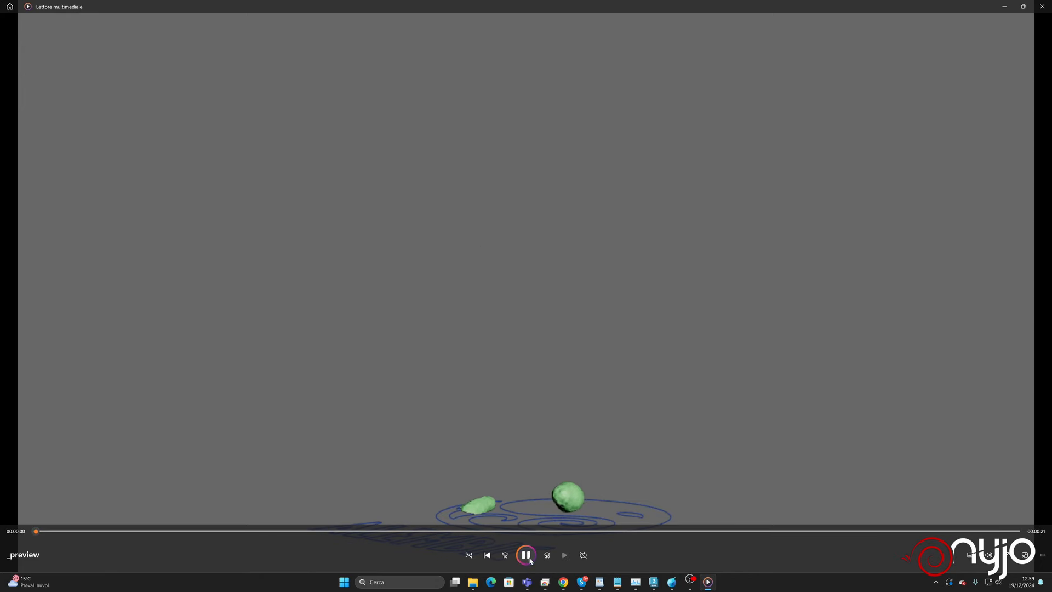
{"action": "left_click", "coordinate": [705, 531]}
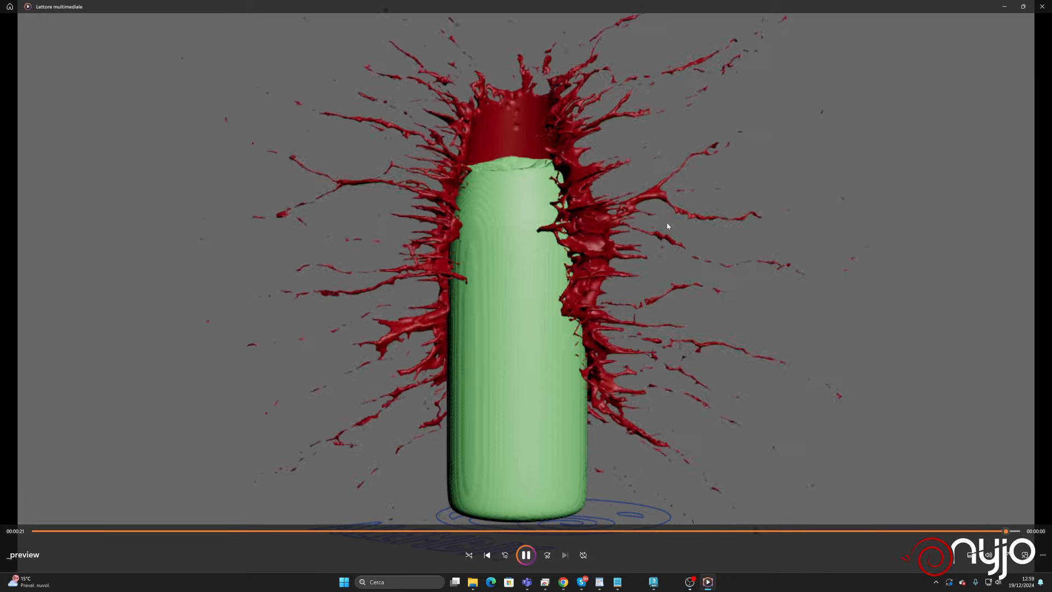
{"action": "left_click", "coordinate": [1042, 6]}
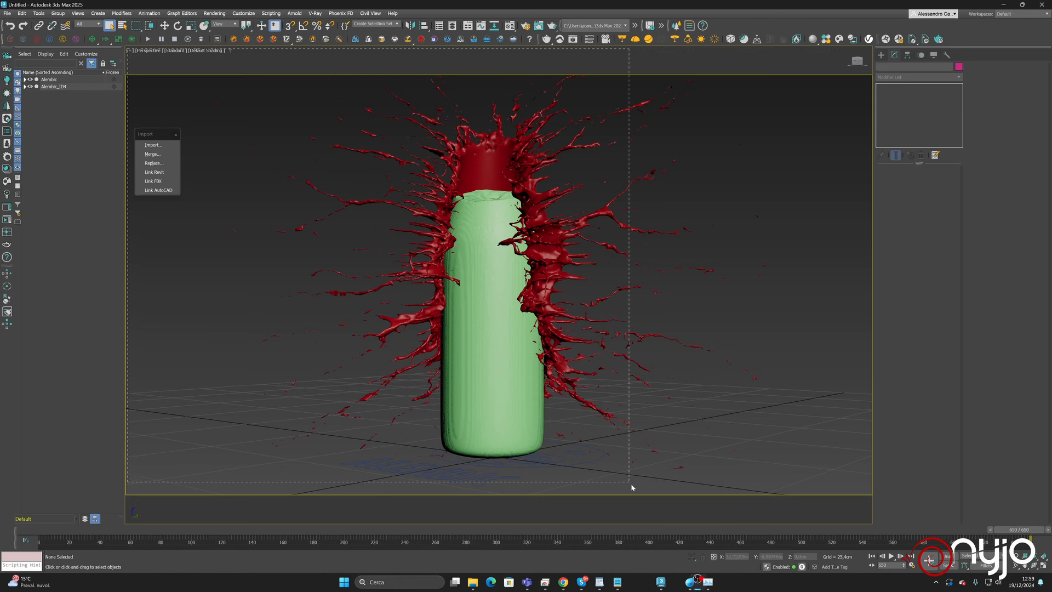
{"action": "left_click", "coordinate": [706, 586]}
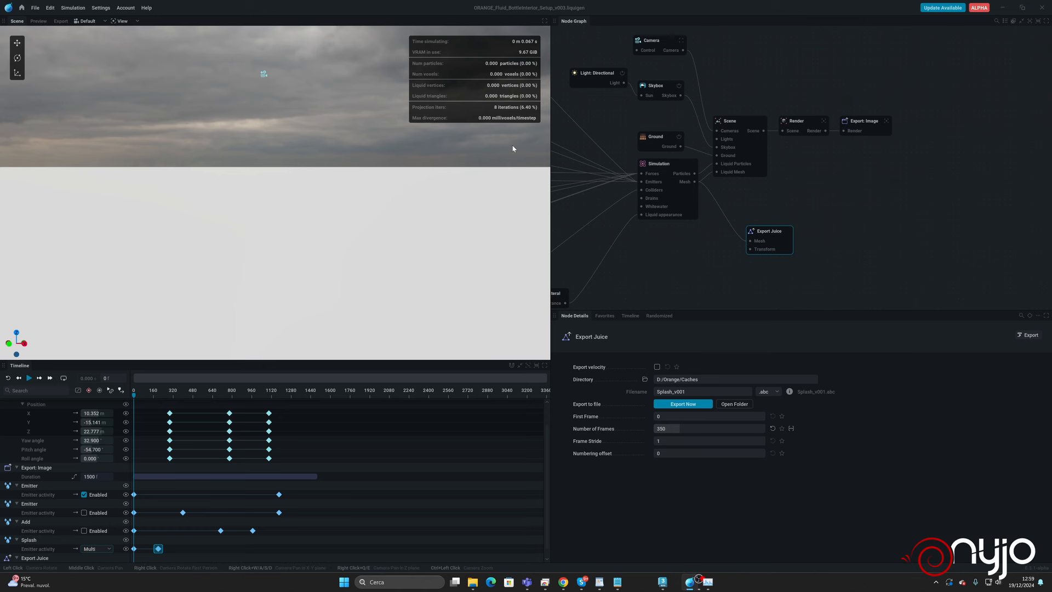
Run the Splash emitter simulation and review the emitter and force nodes feeding it in the node graph.
{"action": "middle_click_drag", "start_coordinate": [726, 123], "coordinate": [988, 181]}
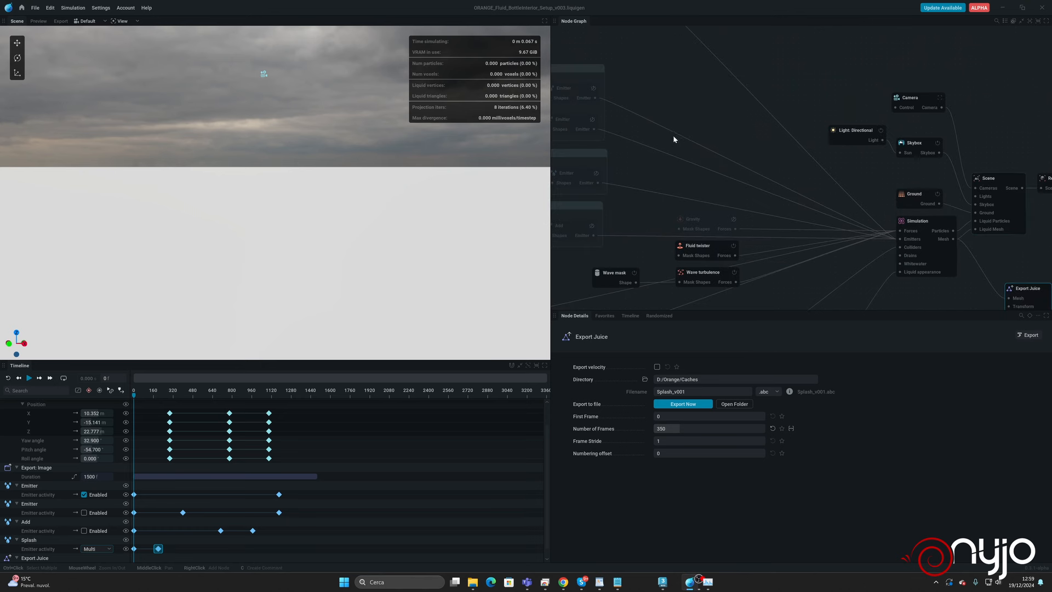
{"action": "middle_click_drag", "start_coordinate": [674, 136], "coordinate": [876, 195]}
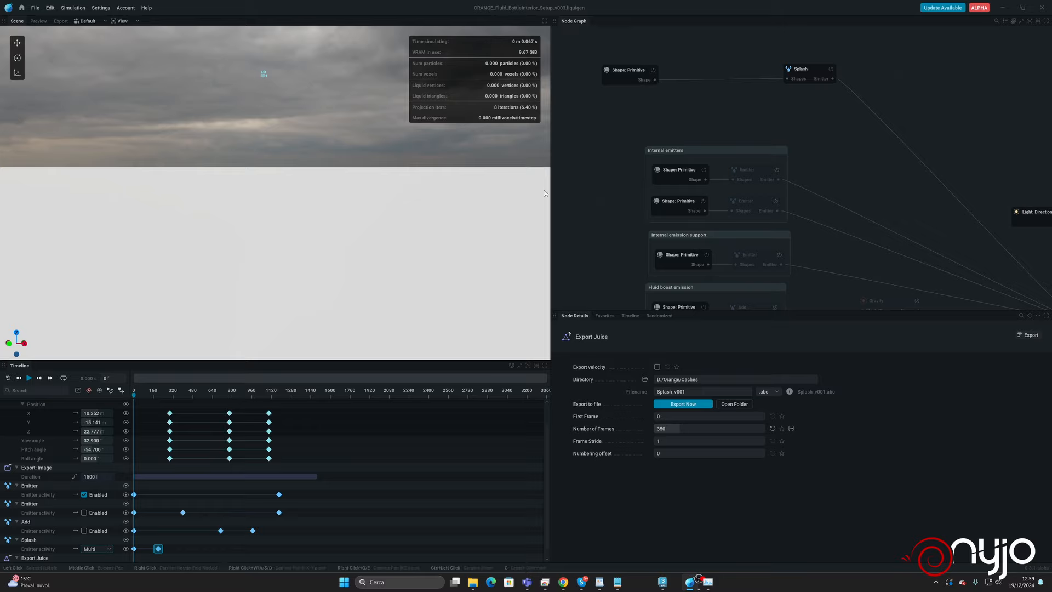
{"action": "key", "text": "space"}
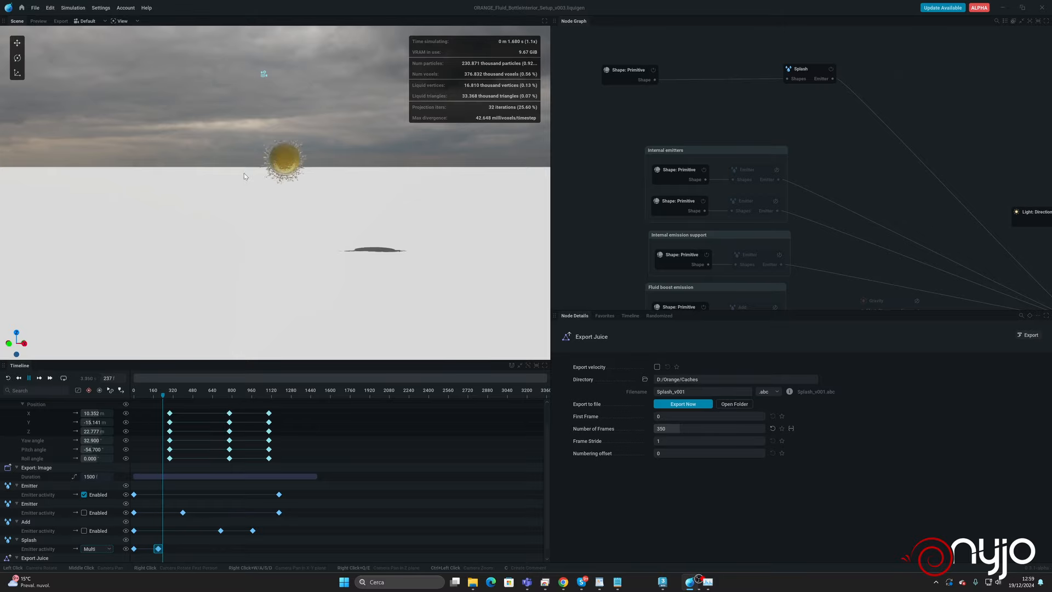
{"action": "left_click_drag", "start_coordinate": [359, 205], "coordinate": [297, 215]}
{"action": "middle_click_drag", "start_coordinate": [841, 254], "coordinate": [840, 172]}
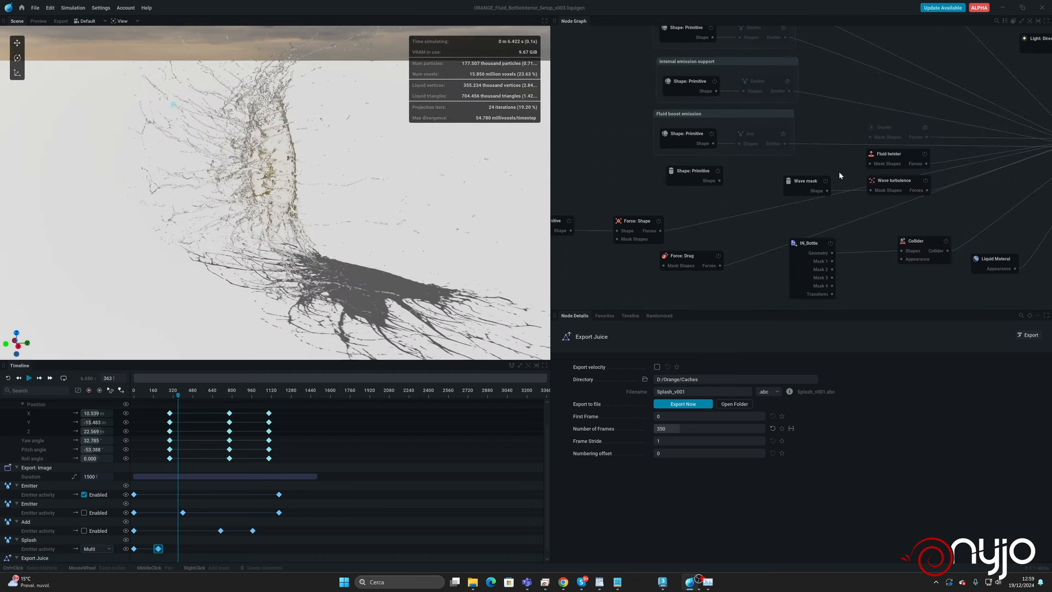
Examine the parameters of the Force: Shape node and the export settings of the Export Juice node.
{"action": "middle_click_drag", "start_coordinate": [721, 210], "coordinate": [800, 188]}
{"action": "left_click", "coordinate": [722, 198]}
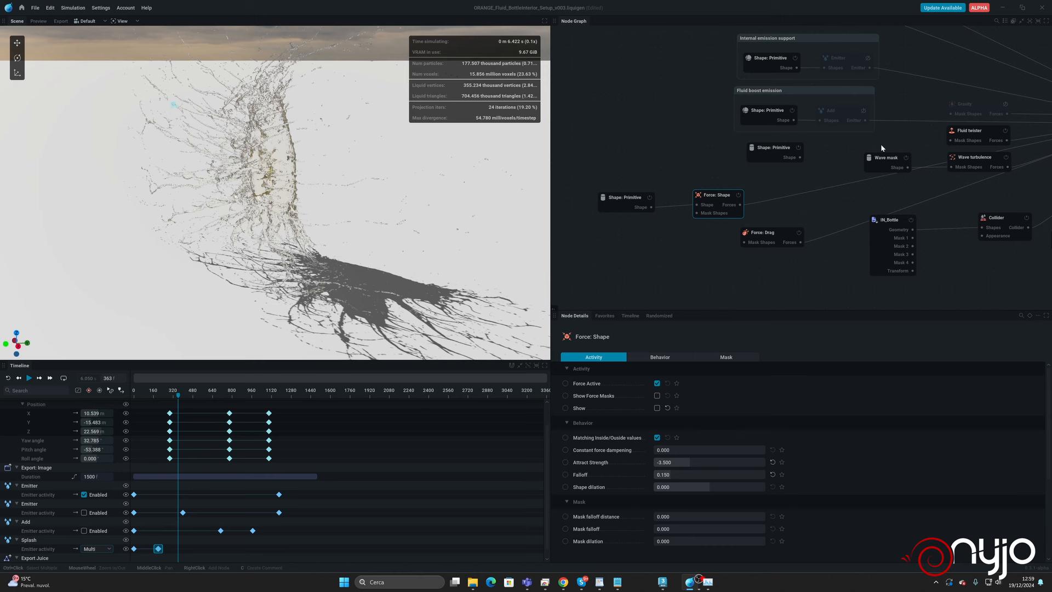
{"action": "middle_click_drag", "start_coordinate": [828, 194], "coordinate": [672, 181]}
{"action": "middle_click_drag", "start_coordinate": [926, 153], "coordinate": [705, 202]}
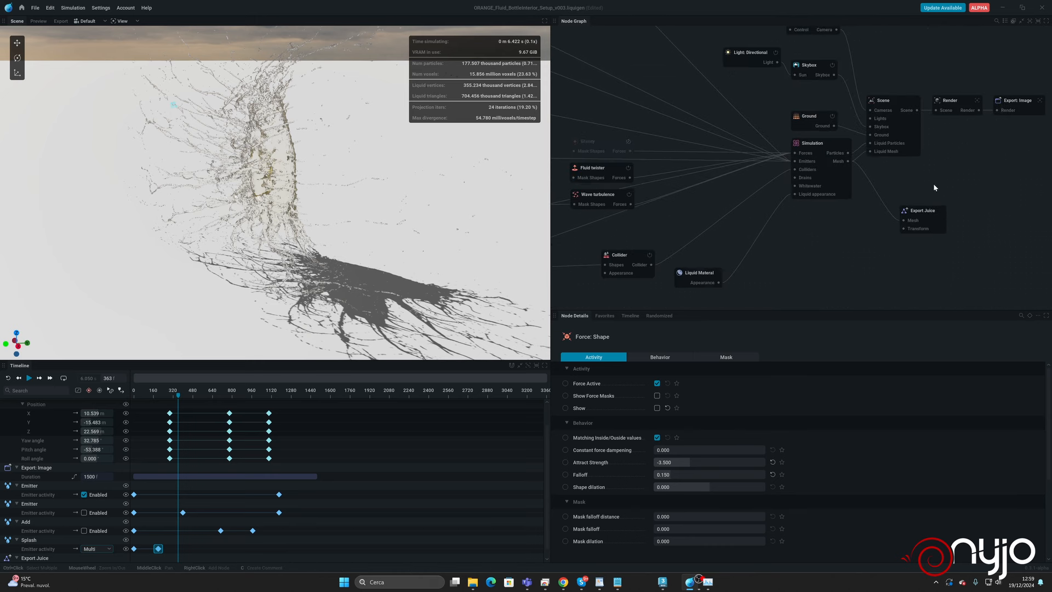
{"action": "left_click", "coordinate": [924, 212]}
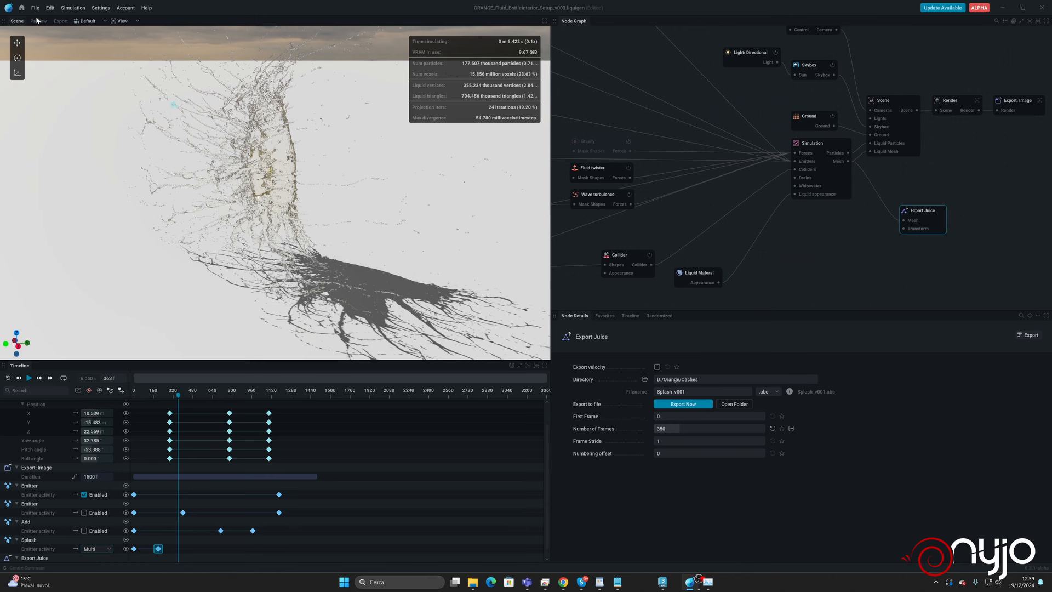
Switch the viewport to Camera 1 and turn off Show for the Collider node.
{"action": "left_click", "coordinate": [81, 22]}
{"action": "left_click", "coordinate": [91, 41]}
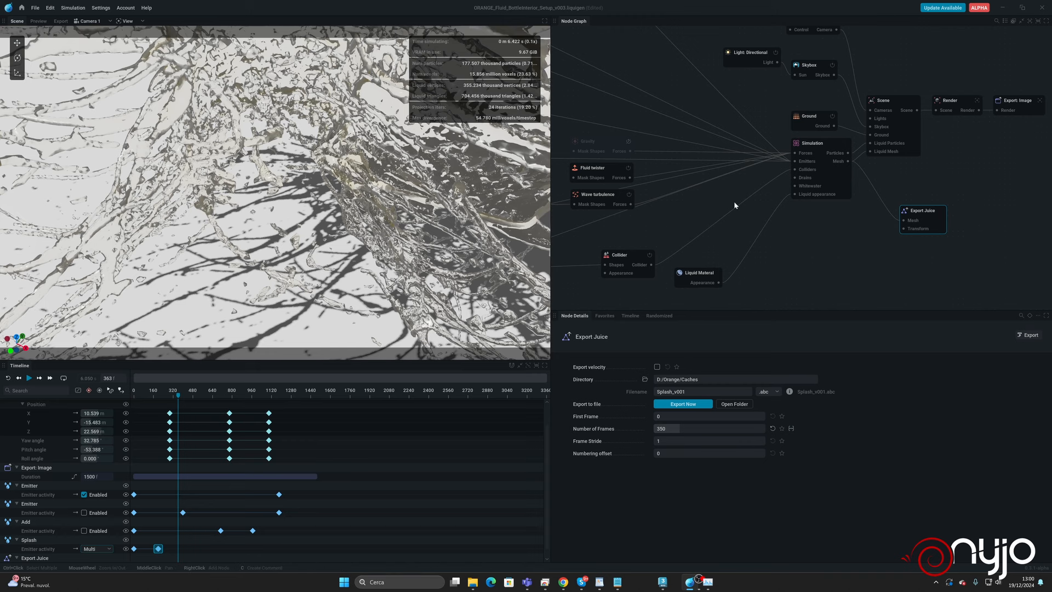
{"action": "middle_click_drag", "start_coordinate": [666, 218], "coordinate": [787, 132]}
{"action": "left_click", "coordinate": [751, 169]}
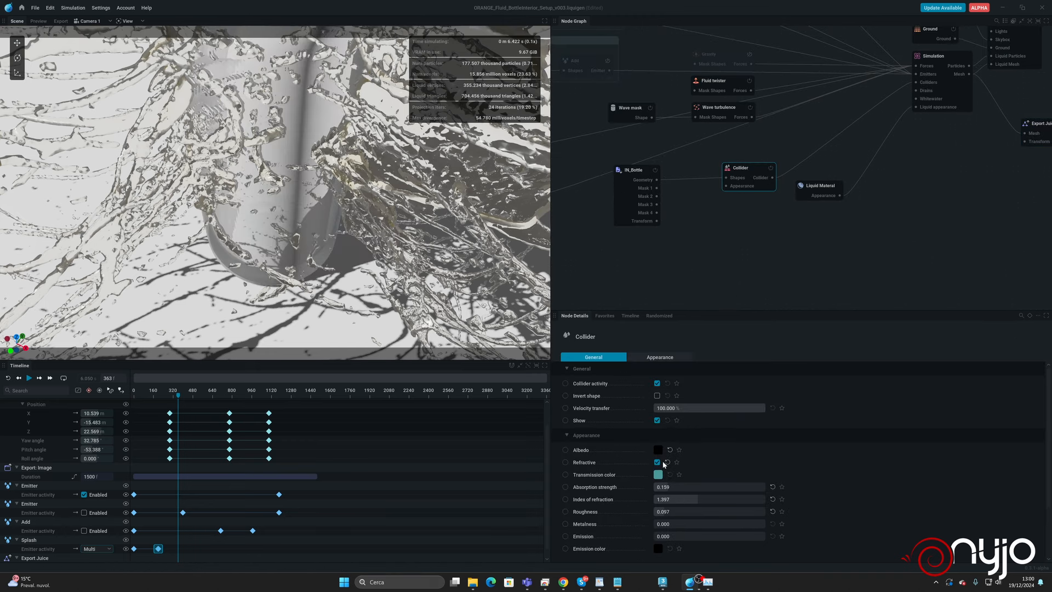
{"action": "left_click", "coordinate": [657, 422]}
Enable both internal Emitters, the emission support Emitter, the fluid boost Add emitter and Gravity, and run the bottle-filling simulation before pausing it.
{"action": "middle_click_drag", "start_coordinate": [682, 153], "coordinate": [736, 231]}
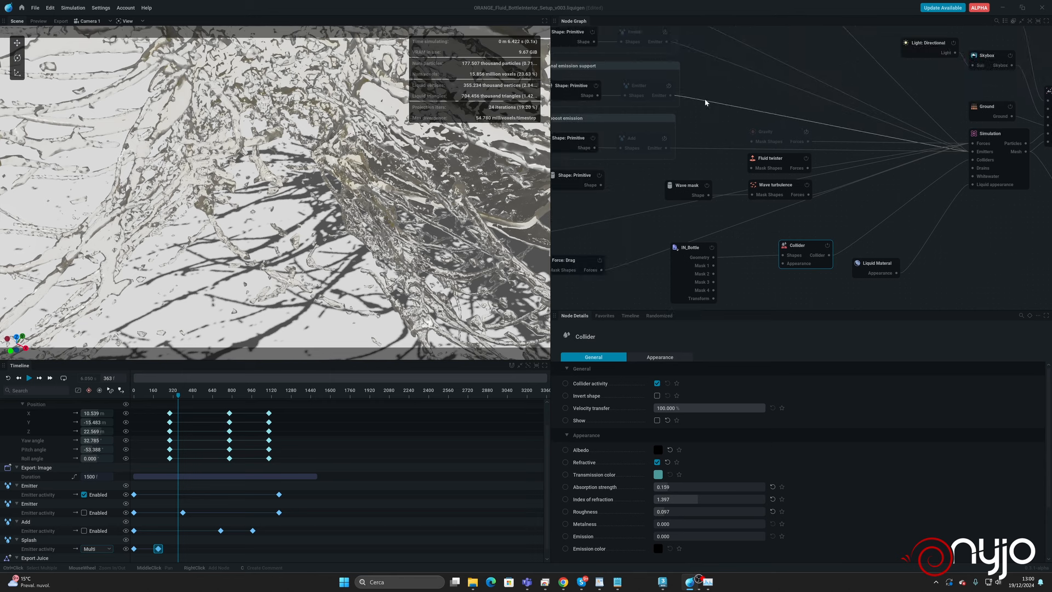
{"action": "middle_click_drag", "start_coordinate": [706, 93], "coordinate": [747, 248]}
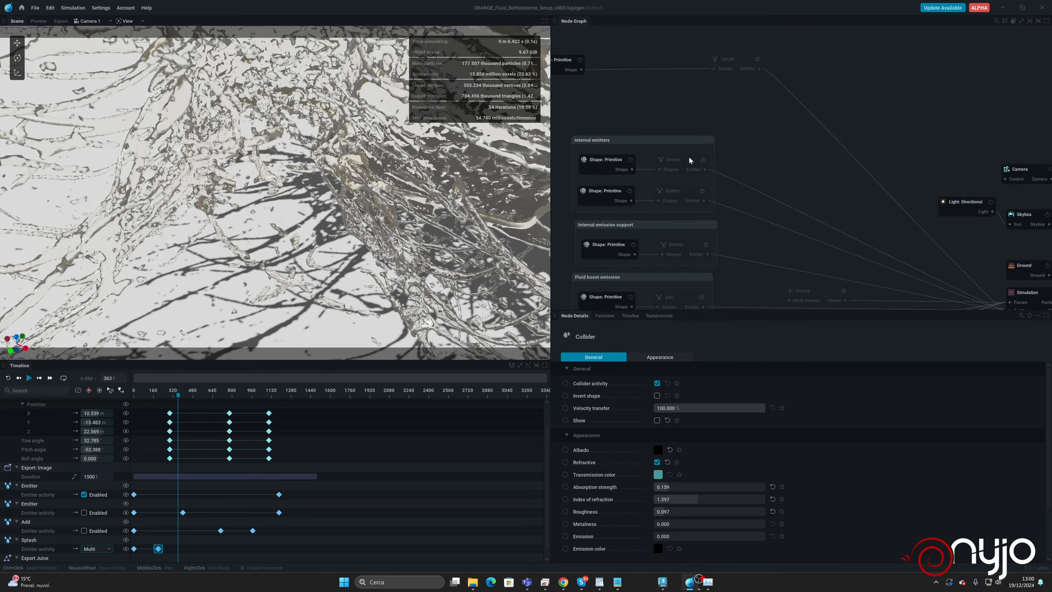
{"action": "left_click", "coordinate": [702, 160]}
{"action": "left_click", "coordinate": [702, 191]}
{"action": "left_click", "coordinate": [705, 245]}
{"action": "middle_click_drag", "start_coordinate": [760, 219], "coordinate": [740, 116]}
{"action": "left_click", "coordinate": [681, 194]}
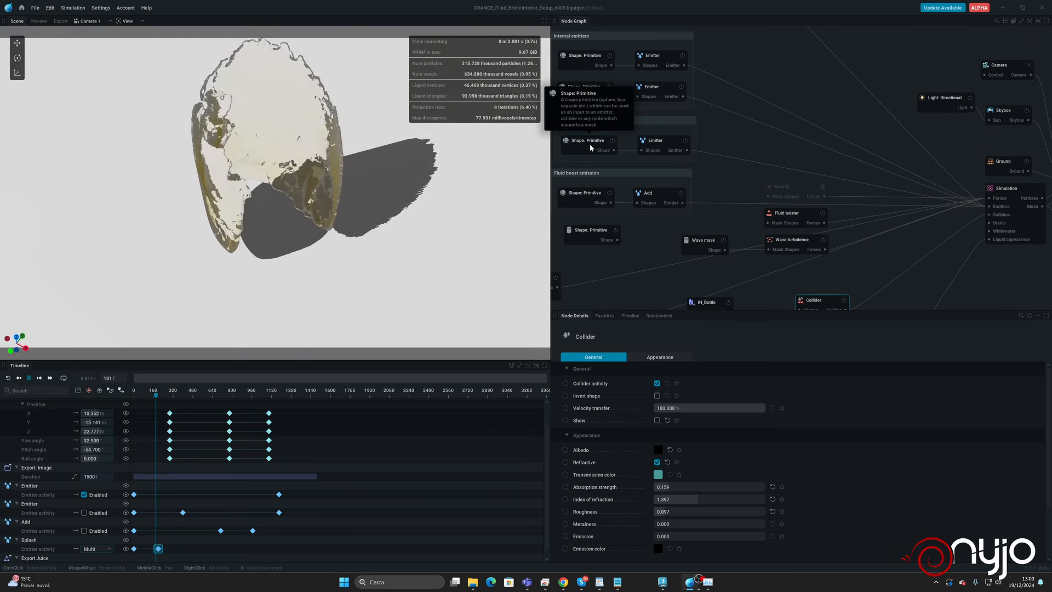
{"action": "left_click", "coordinate": [822, 186]}
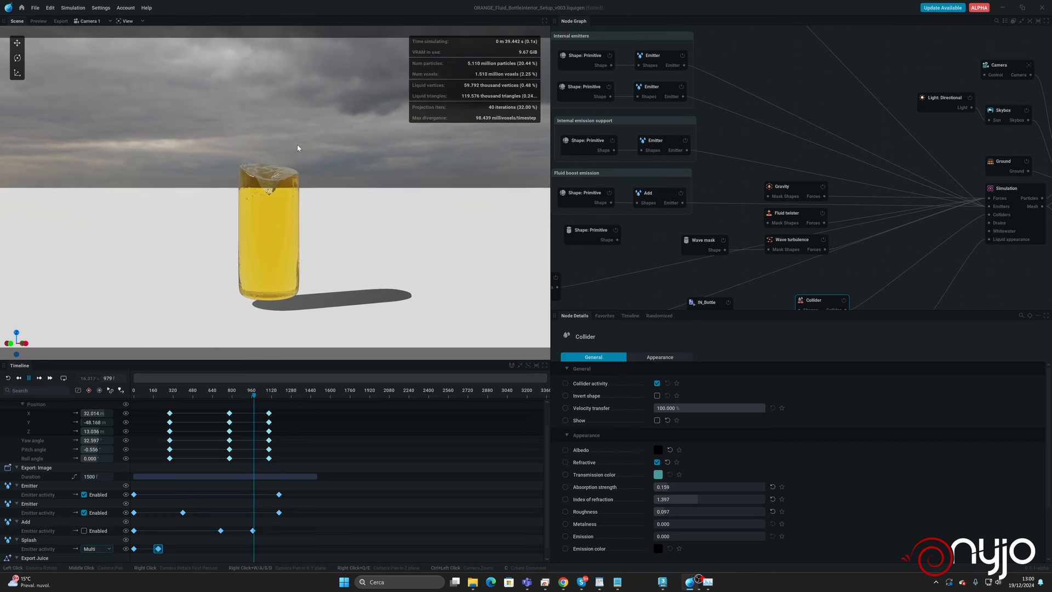
{"action": "key", "text": "space"}
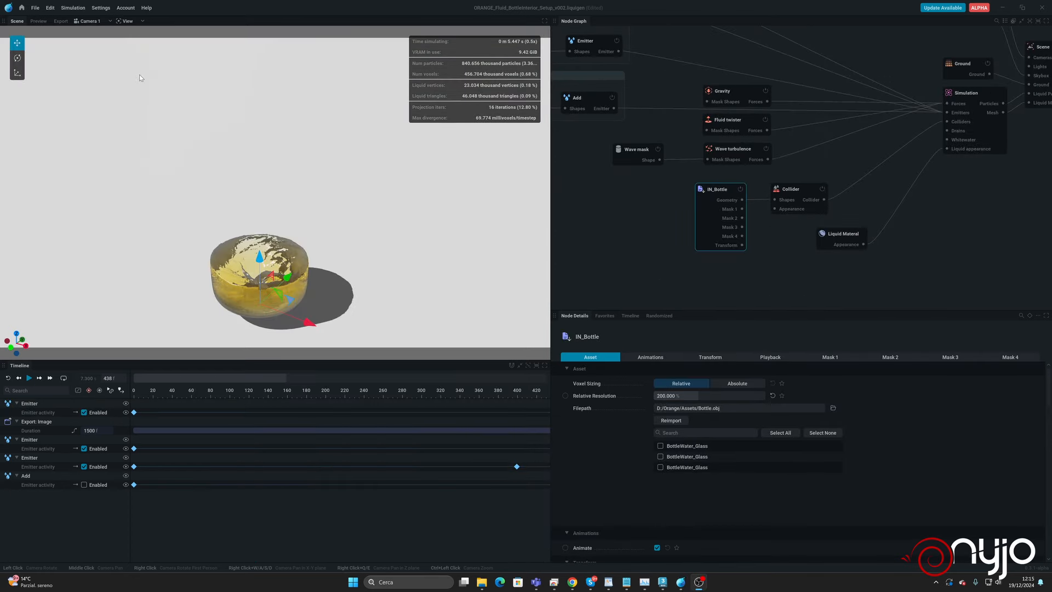
Move the IN_Bottle node slightly away from the Collider, raise the Camera node, and check that the viewport uses Camera 1.
{"action": "left_click_drag", "start_coordinate": [721, 192], "coordinate": [694, 194]}
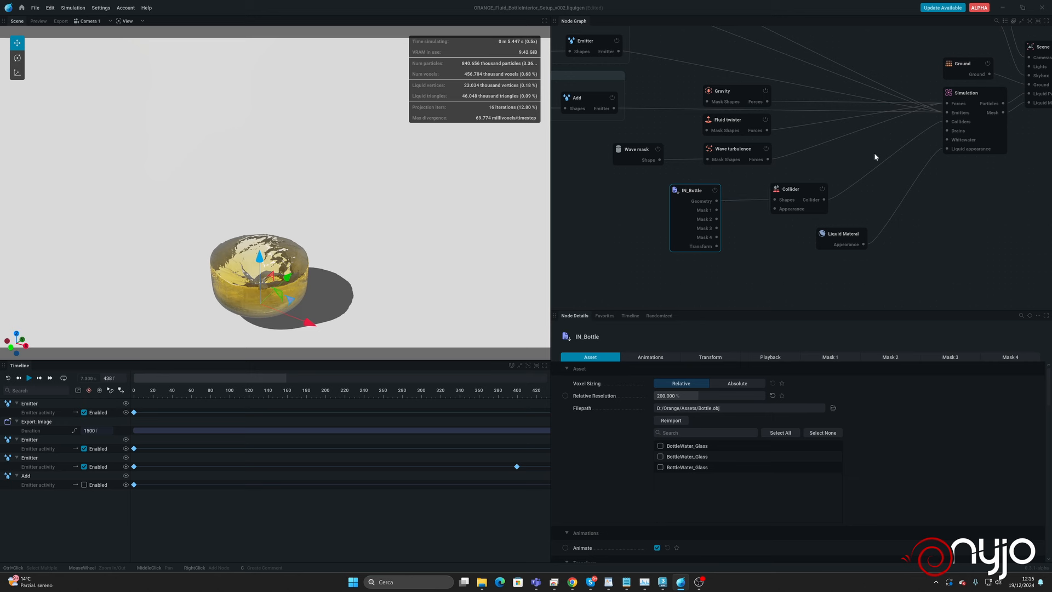
{"action": "middle_click_drag", "start_coordinate": [874, 152], "coordinate": [778, 228]}
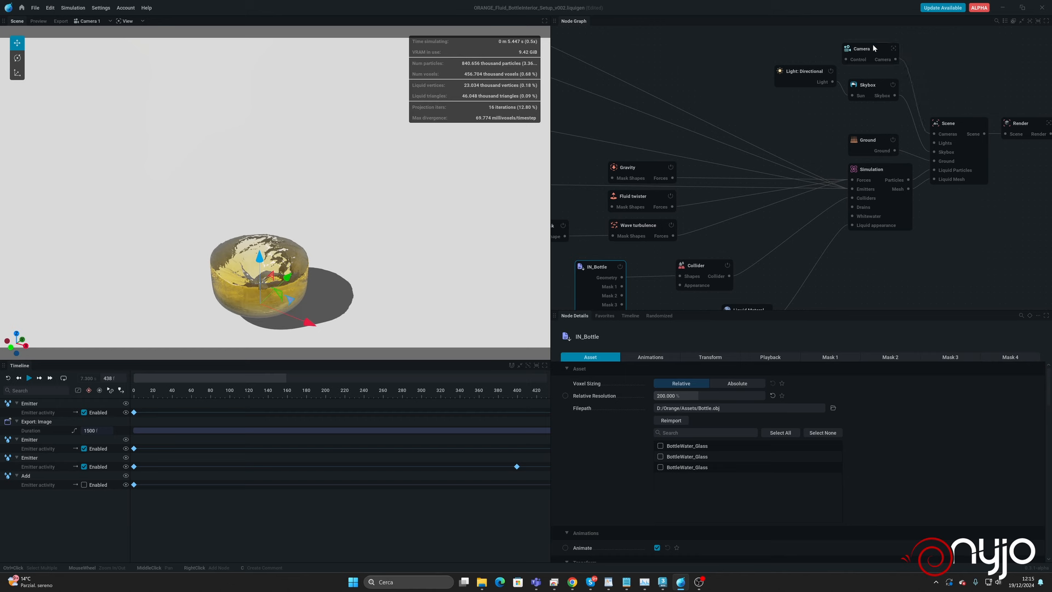
{"action": "left_click_drag", "start_coordinate": [873, 48], "coordinate": [875, 35]}
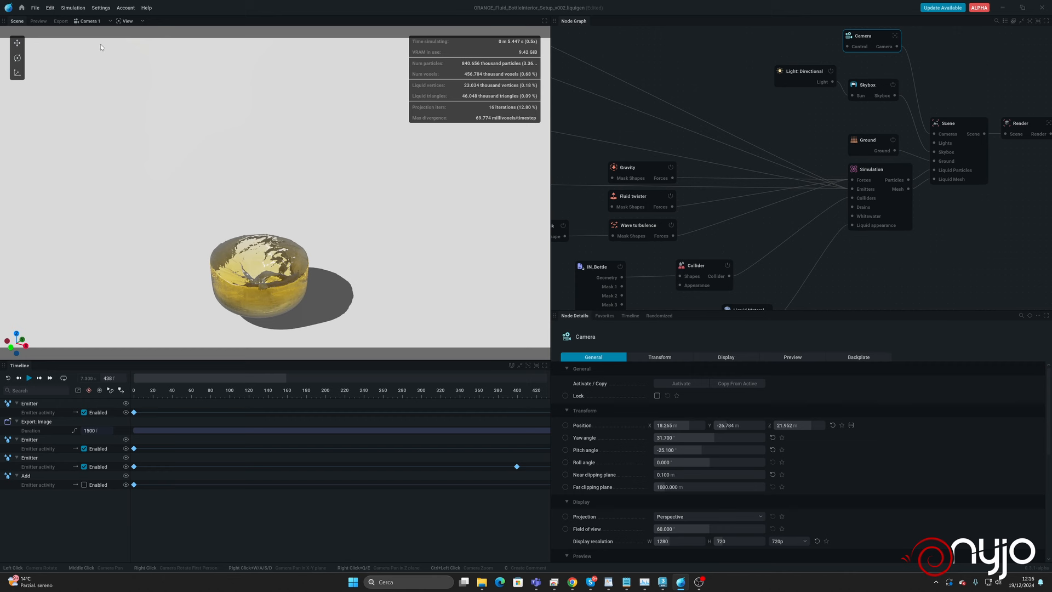
{"action": "left_click", "coordinate": [92, 24]}
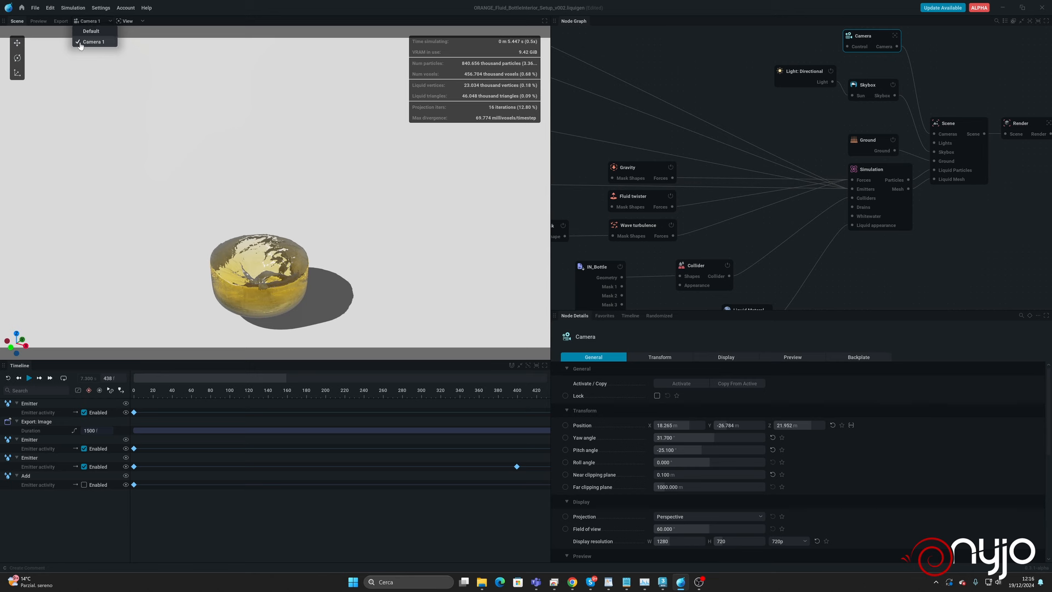
{"action": "left_click", "coordinate": [737, 90]}
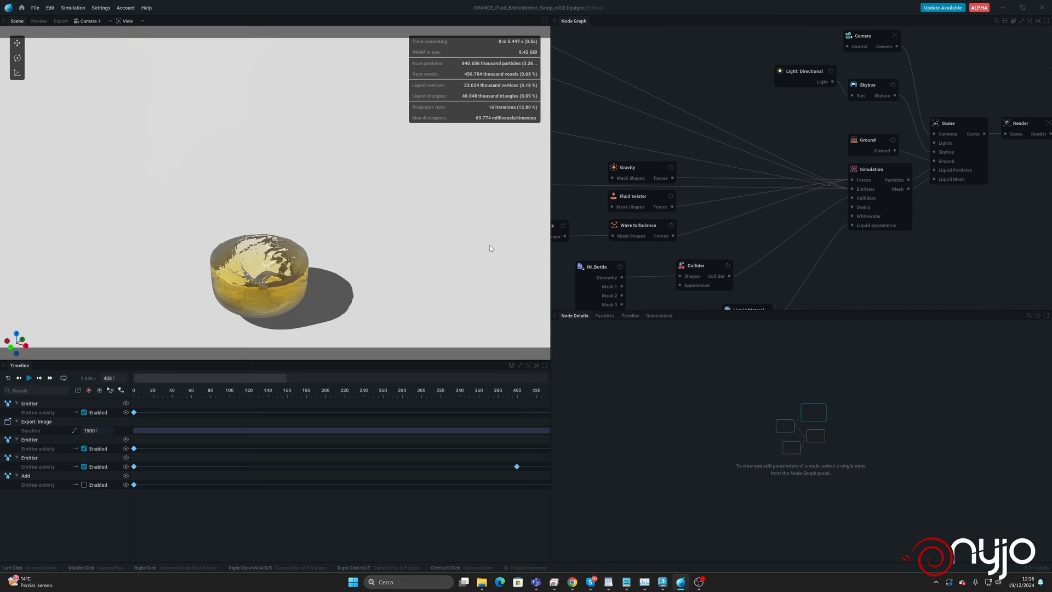
Reset the simulation to its first frame and inspect the Simulation node's voxel size setting.
{"action": "left_click", "coordinate": [7, 378]}
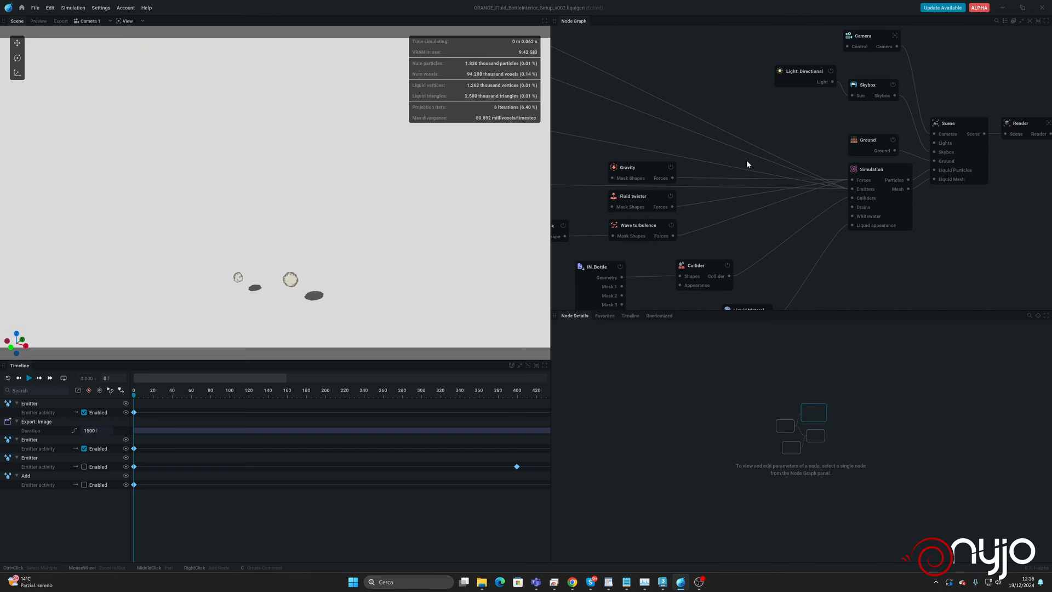
{"action": "left_click", "coordinate": [872, 171]}
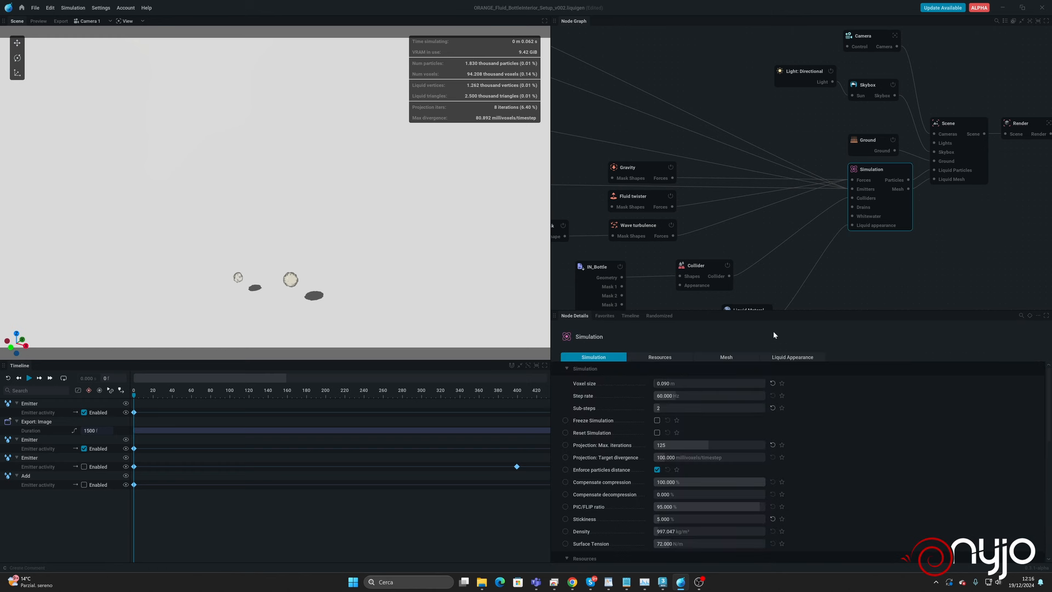
{"action": "left_click", "coordinate": [679, 383]}
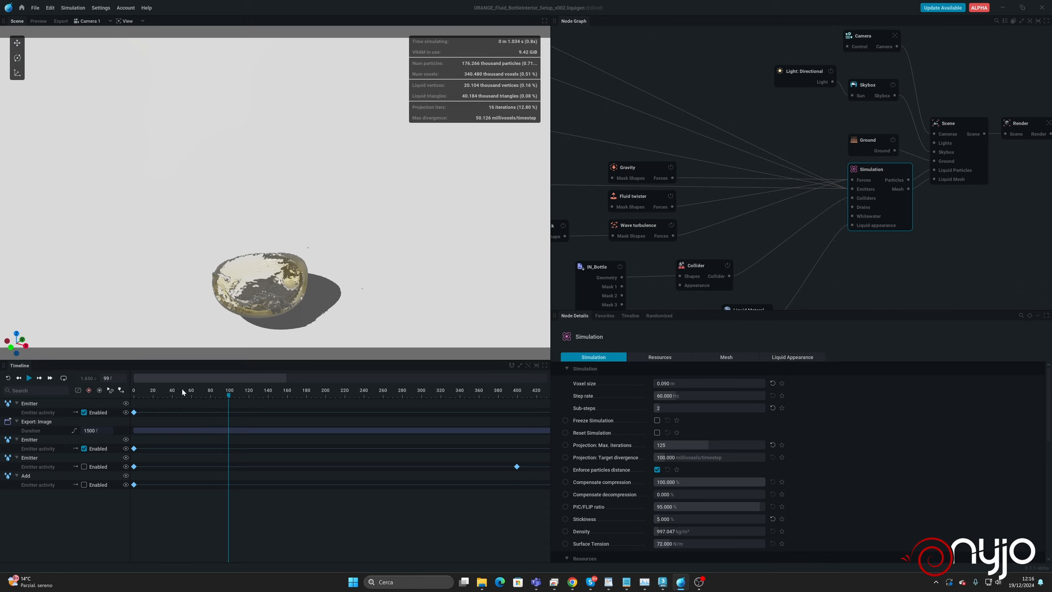
Run the simulation to about frame 395, pause it, and inspect the Emitter and Add activity keyframes on the timeline.
{"action": "left_click", "coordinate": [30, 377]}
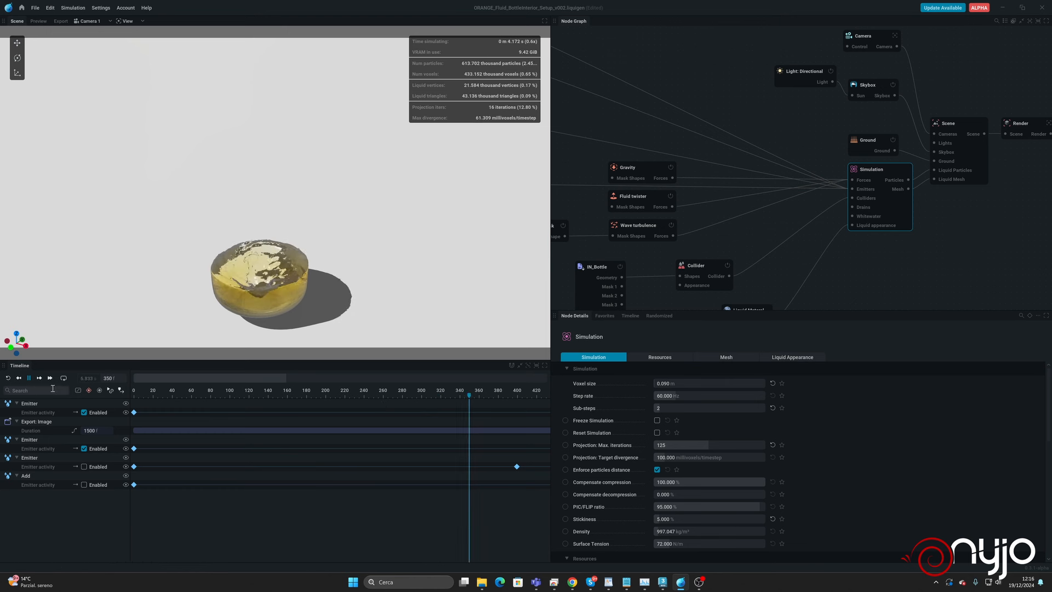
{"action": "left_click", "coordinate": [28, 378]}
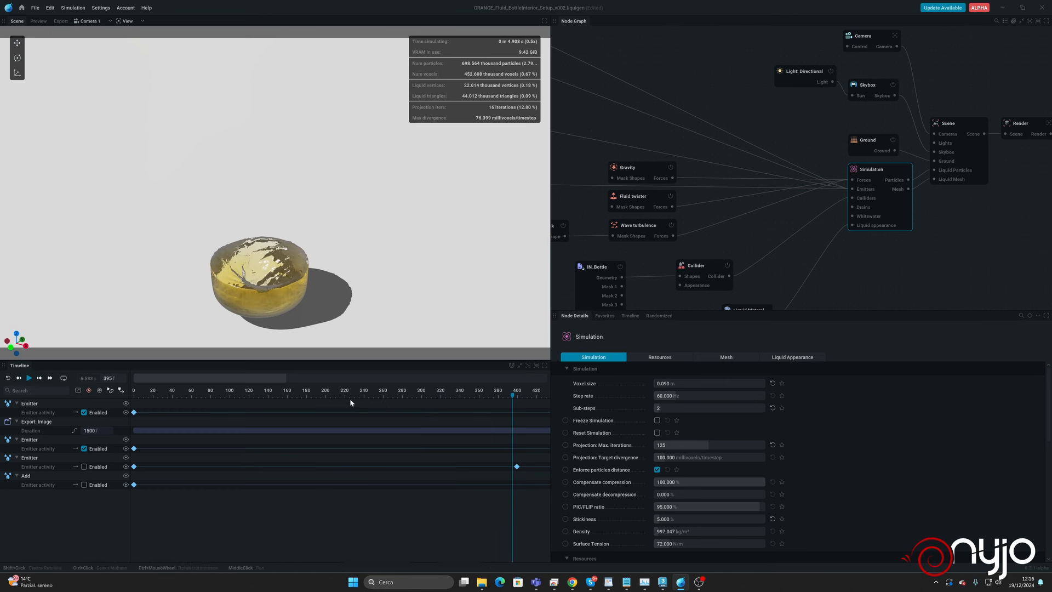
{"action": "middle_click_drag", "start_coordinate": [406, 406], "coordinate": [300, 398]}
{"action": "left_click_drag", "start_coordinate": [339, 394], "coordinate": [204, 395]}
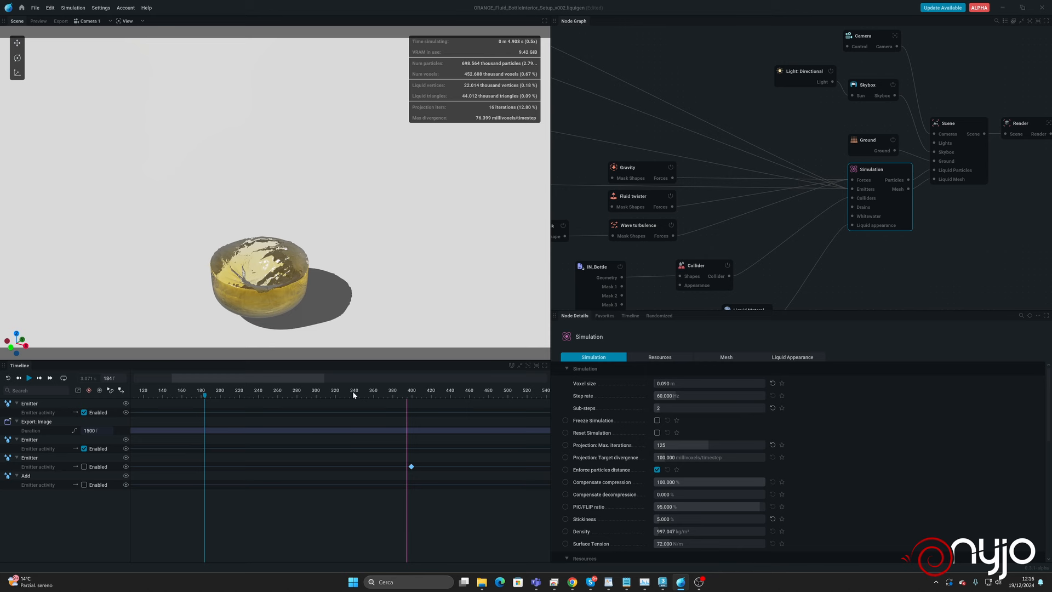
{"action": "left_click_drag", "start_coordinate": [336, 392], "coordinate": [241, 390]}
{"action": "middle_click_drag", "start_coordinate": [374, 419], "coordinate": [165, 419]}
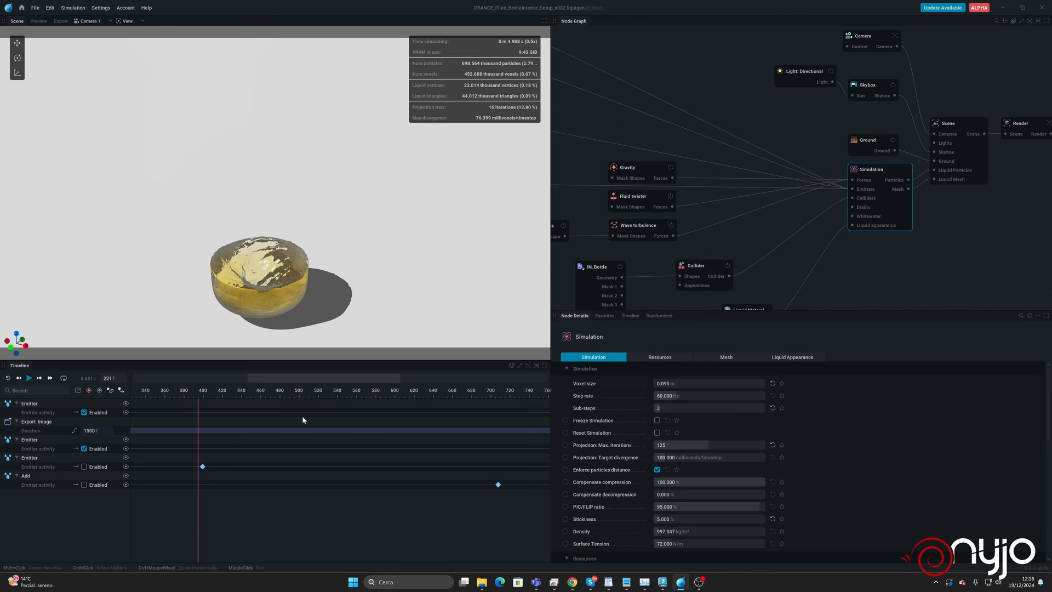
Resume the filling simulation to about frame 898 while examining the remaining activity keyframes, and reset it to frame 0.
{"action": "left_click", "coordinate": [29, 378]}
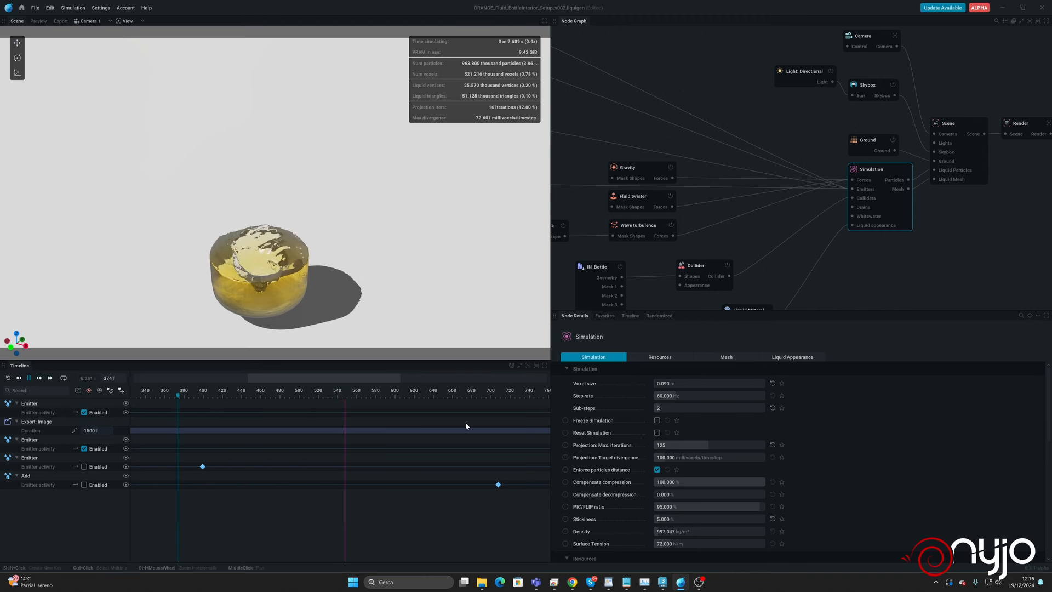
{"action": "middle_click_drag", "start_coordinate": [465, 422], "coordinate": [226, 427]}
{"action": "middle_click_drag", "start_coordinate": [362, 420], "coordinate": [223, 421]}
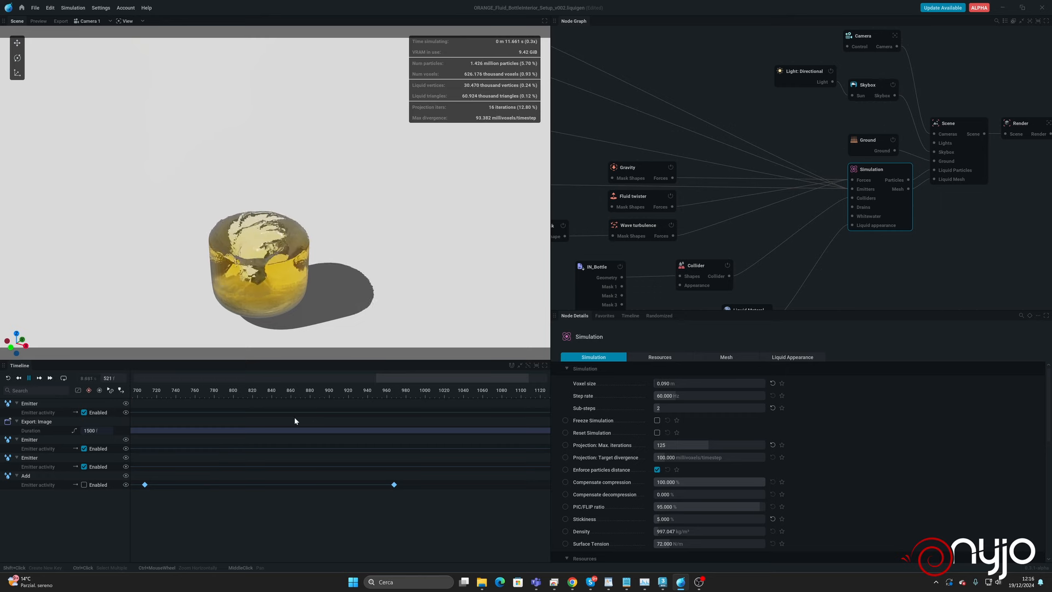
{"action": "middle_click_drag", "start_coordinate": [294, 417], "coordinate": [249, 420]}
{"action": "middle_click_drag", "start_coordinate": [368, 419], "coordinate": [226, 418]}
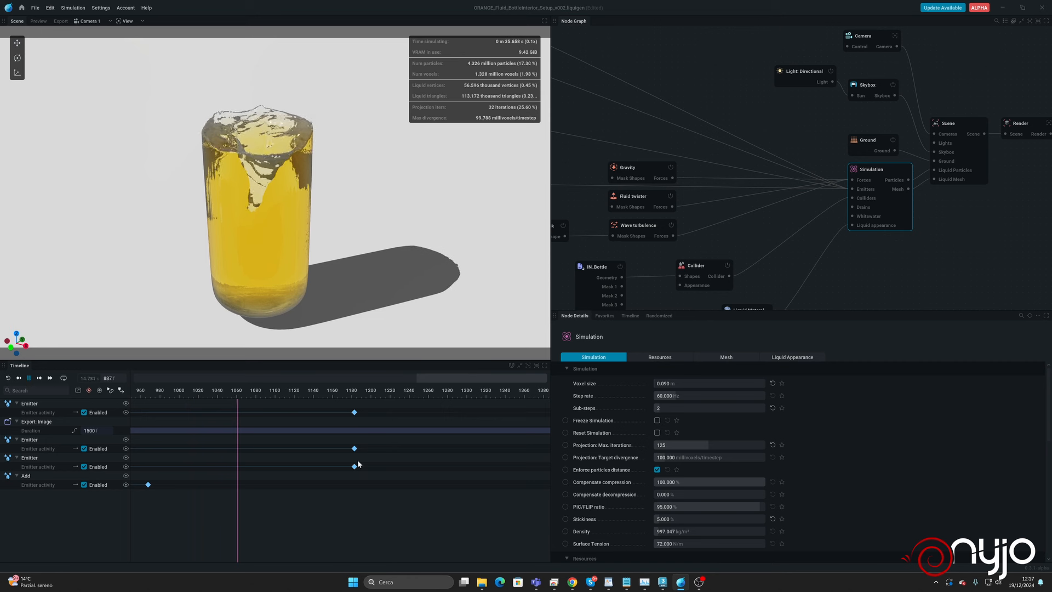
{"action": "left_click", "coordinate": [29, 378]}
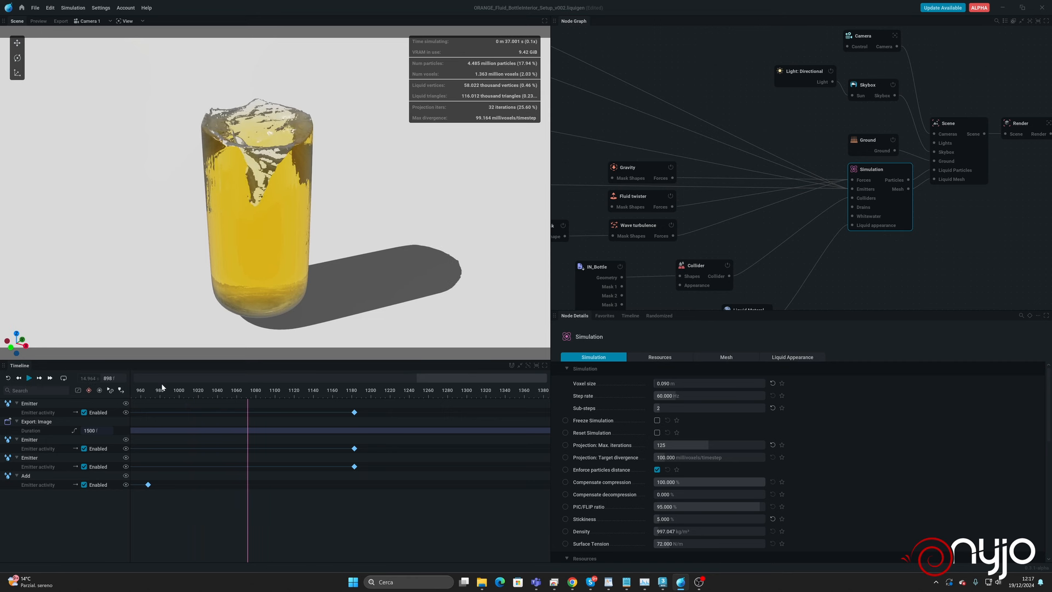
{"action": "left_click", "coordinate": [8, 378]}
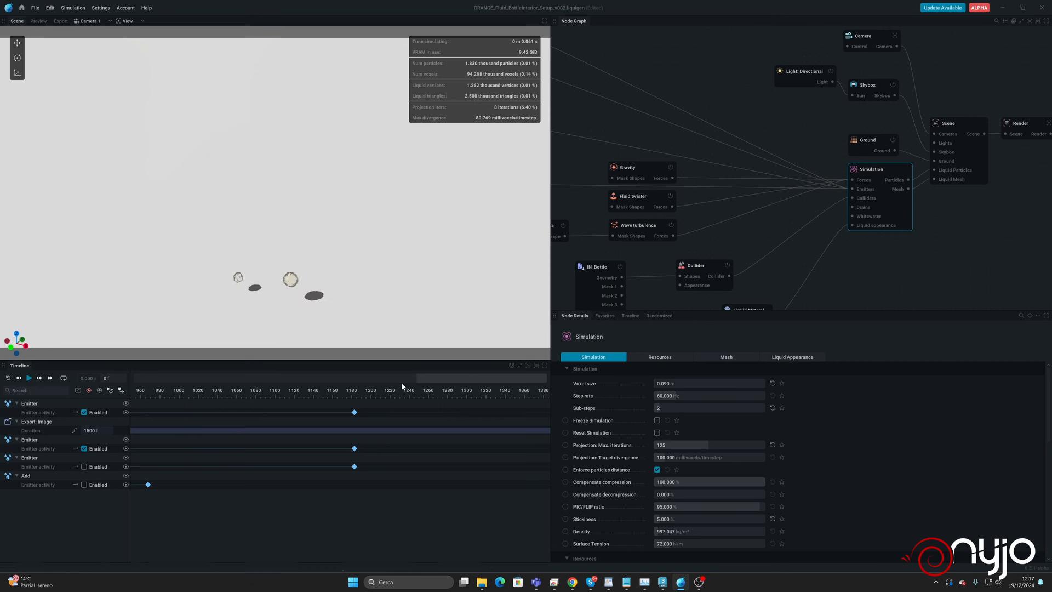
Enable the Show option of the Collider node so the bottle is displayed in the scene.
{"action": "middle_click_drag", "start_coordinate": [400, 419], "coordinate": [547, 411]}
{"action": "middle_click_drag", "start_coordinate": [327, 421], "coordinate": [456, 411]}
{"action": "scroll", "coordinate": [370, 409], "scroll_direction": "down", "scroll_amount": 8, "text": "ctrl"}
{"action": "scroll", "coordinate": [373, 412], "scroll_direction": "down", "scroll_amount": 2, "text": "ctrl"}
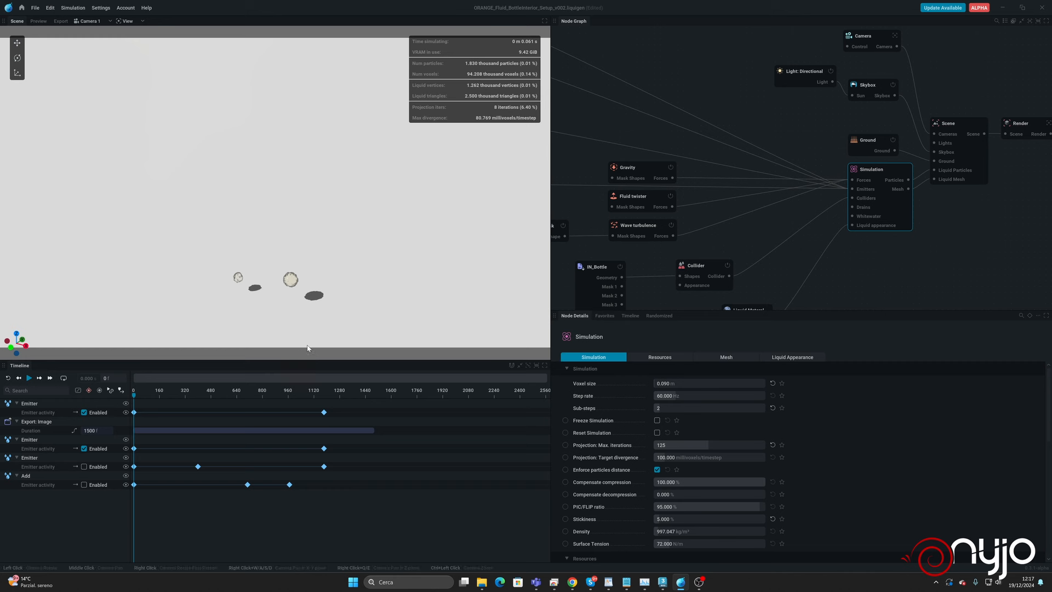
{"action": "left_click", "coordinate": [877, 33]}
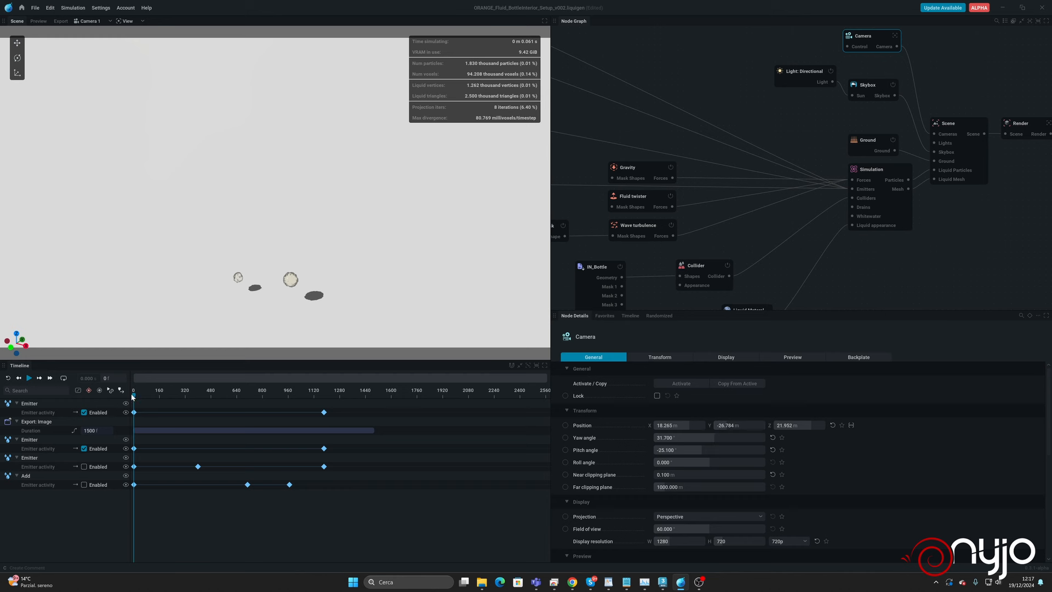
{"action": "left_click", "coordinate": [594, 267]}
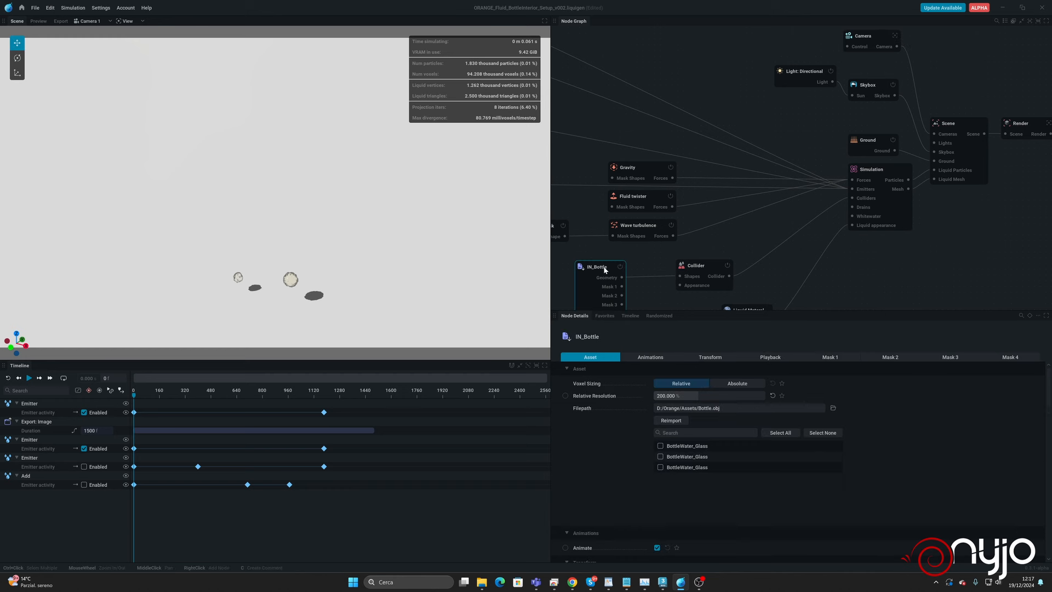
{"action": "left_click", "coordinate": [711, 272]}
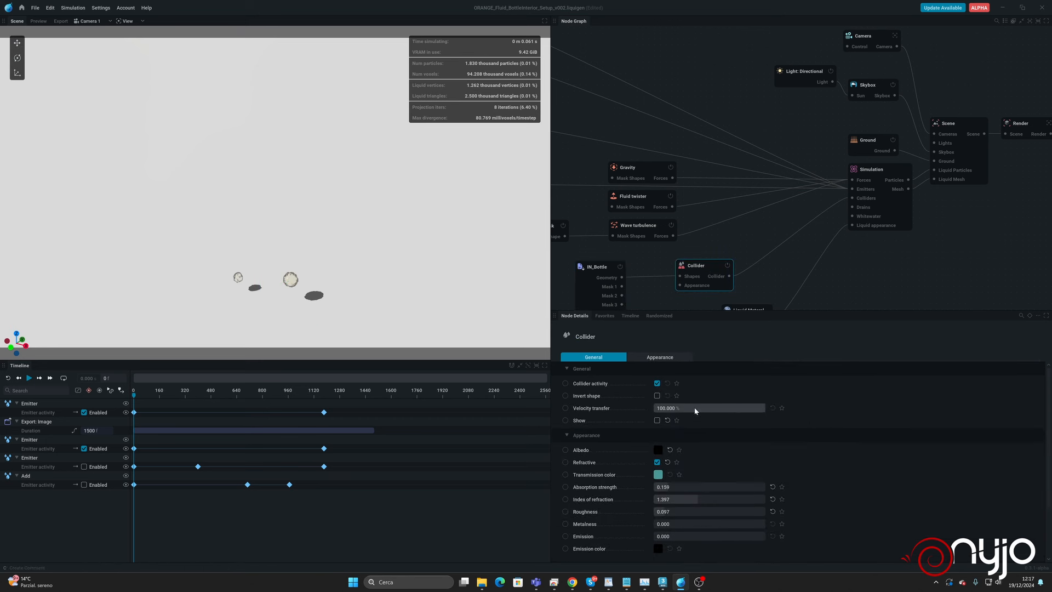
{"action": "left_click", "coordinate": [658, 420]}
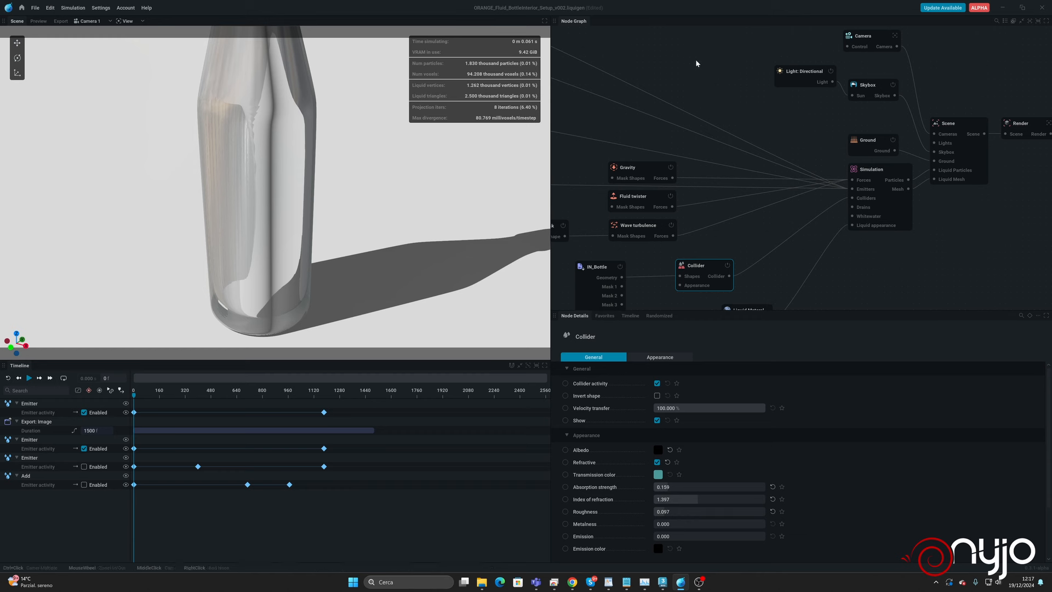
Pull Camera 1 back and tilt it to frame the whole bottle, with yaw about 32.9° and pitch about 0.9°.
{"action": "left_click", "coordinate": [876, 35]}
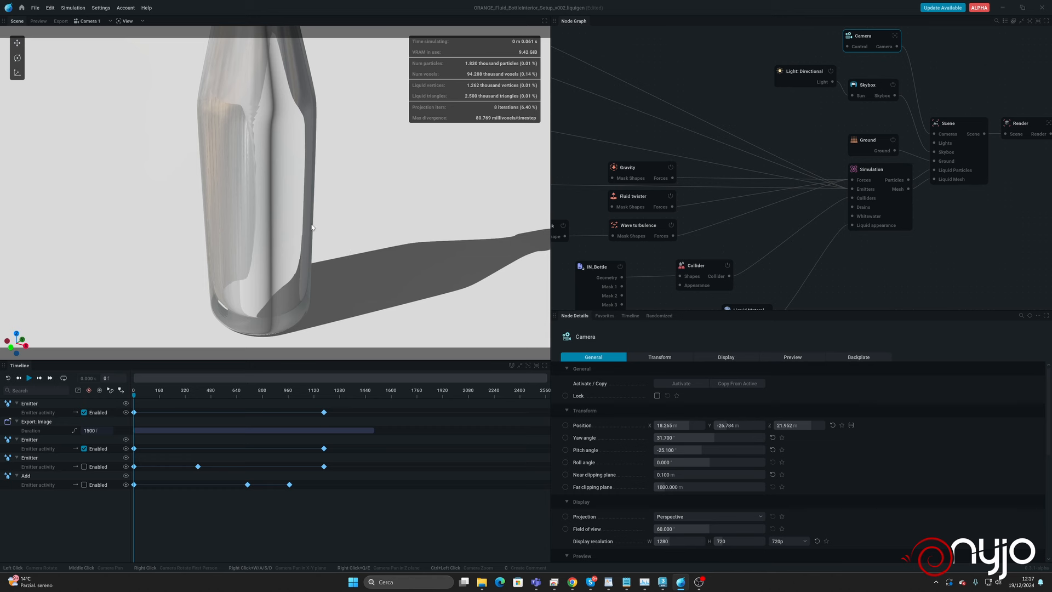
{"action": "scroll", "coordinate": [313, 240], "scroll_direction": "down", "scroll_amount": 5}
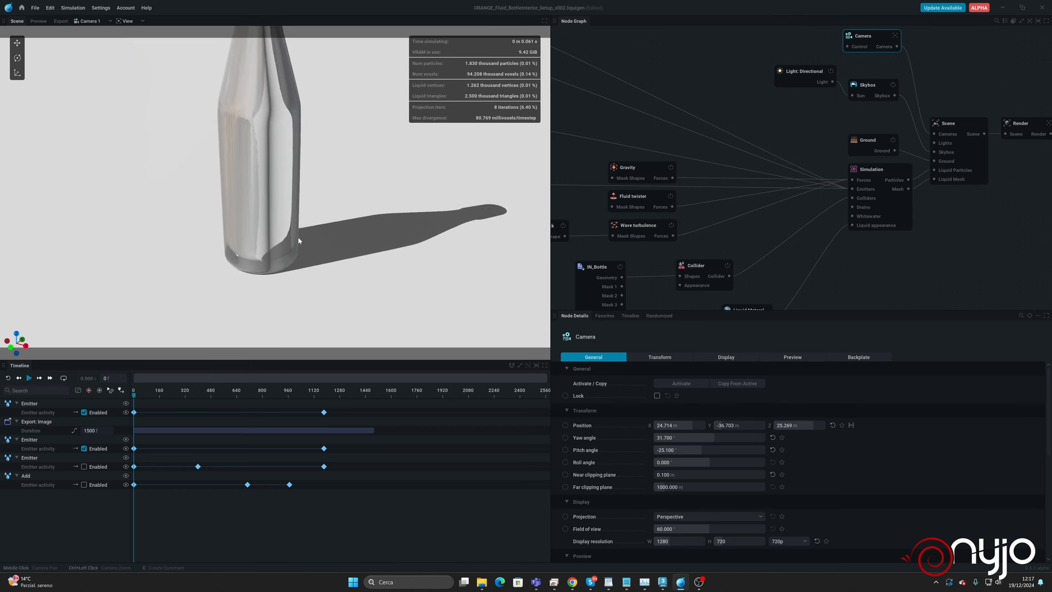
{"action": "left_click_drag", "start_coordinate": [299, 256], "coordinate": [290, 244]}
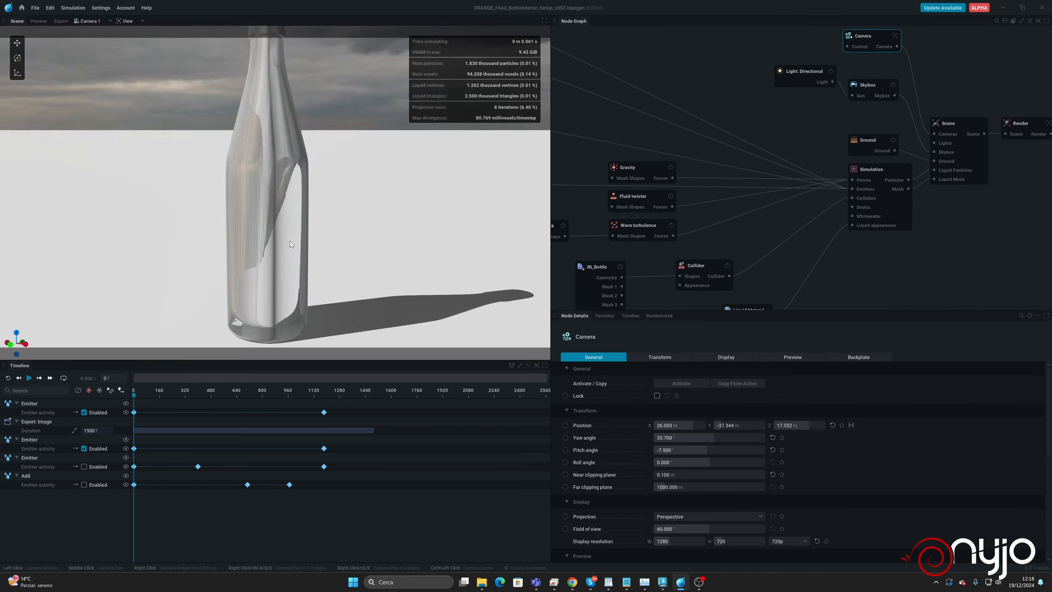
{"action": "scroll", "coordinate": [290, 241], "scroll_direction": "down", "scroll_amount": 3}
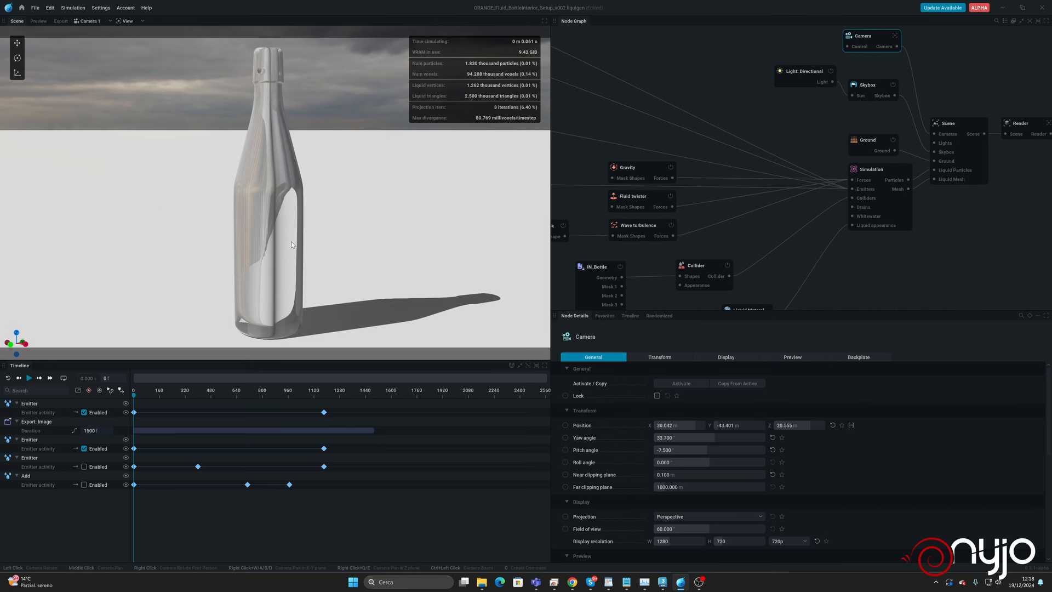
{"action": "left_click_drag", "start_coordinate": [292, 248], "coordinate": [290, 245]}
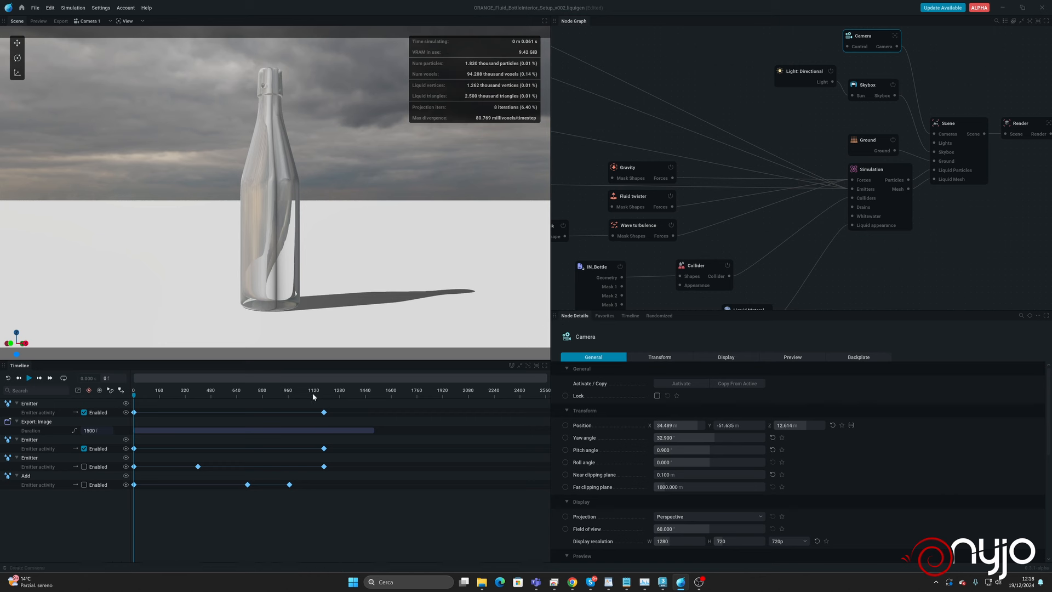
Go to frame 1100 and enable timeline overrides for the Camera's position, yaw, pitch and roll angle.
{"action": "left_click_drag", "start_coordinate": [314, 395], "coordinate": [324, 398]}
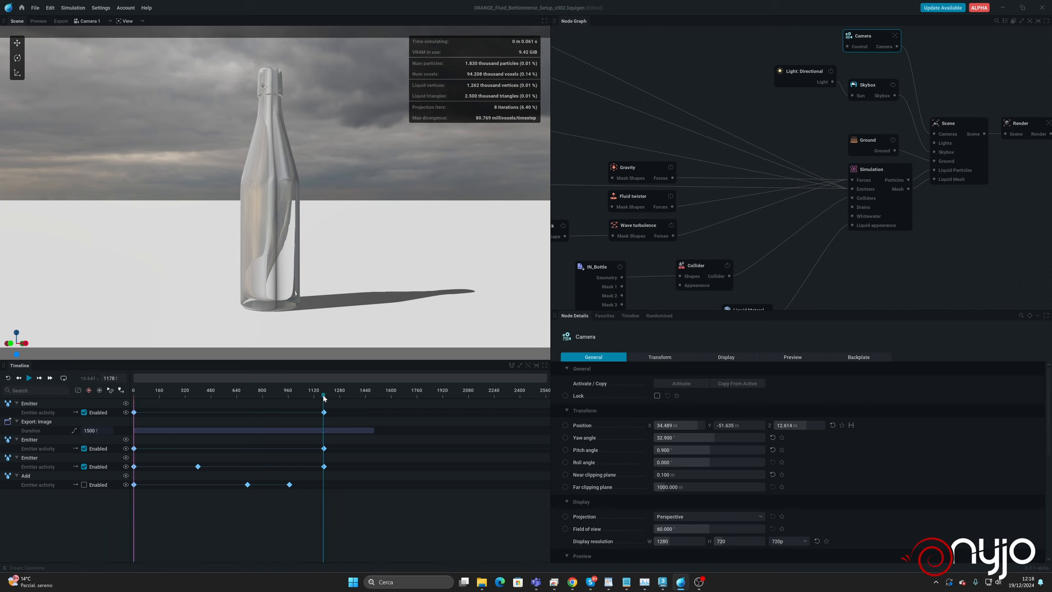
{"action": "left_click", "coordinate": [113, 378]}
{"action": "type", "text": "1100"}
{"action": "key", "text": "Return"}
{"action": "left_click", "coordinate": [565, 425]}
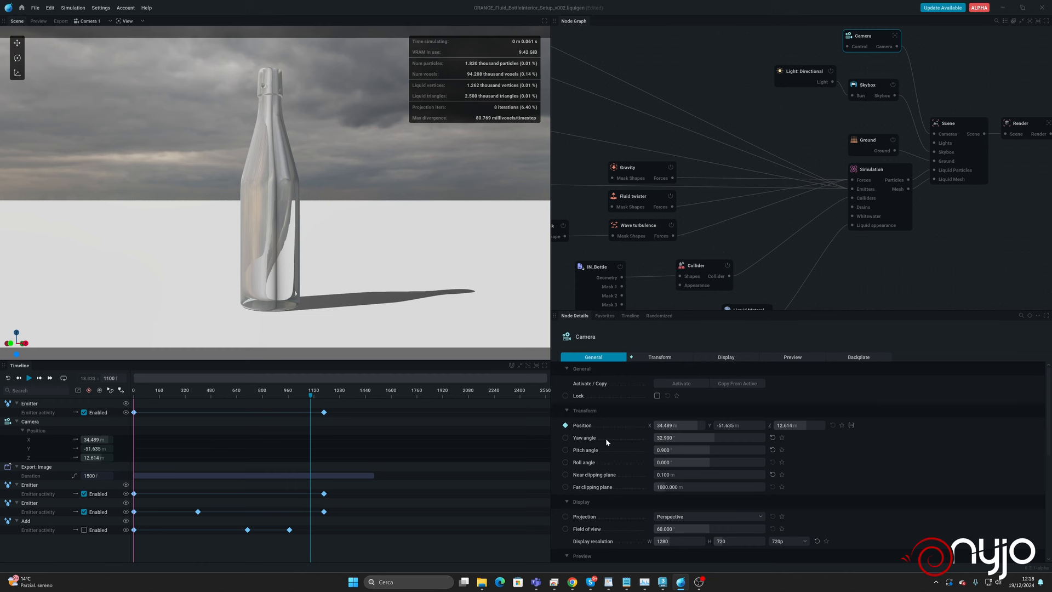
{"action": "left_click", "coordinate": [565, 439]}
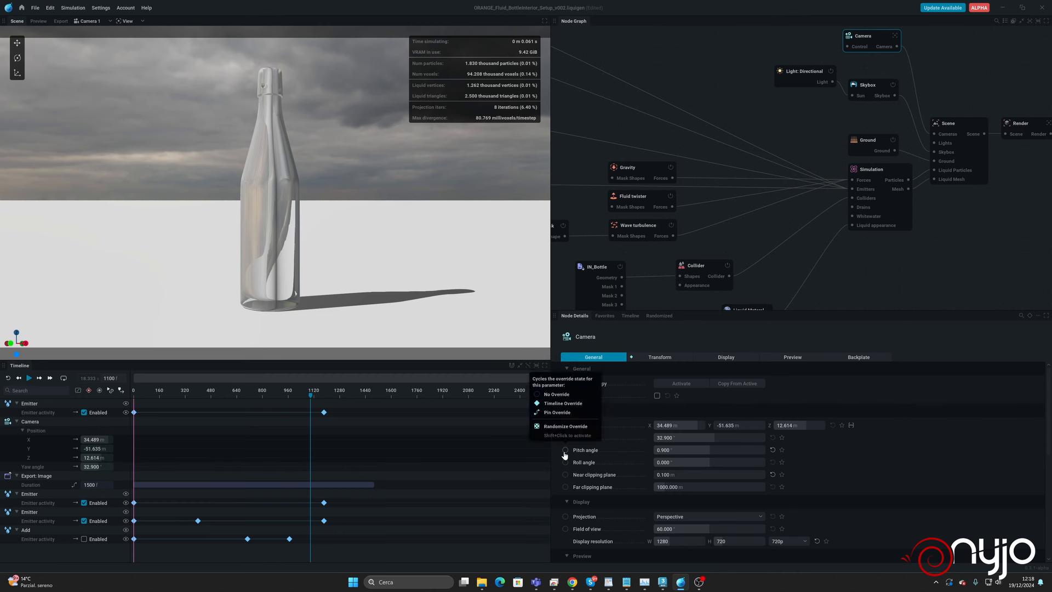
{"action": "left_click", "coordinate": [565, 450]}
{"action": "left_click", "coordinate": [565, 462]}
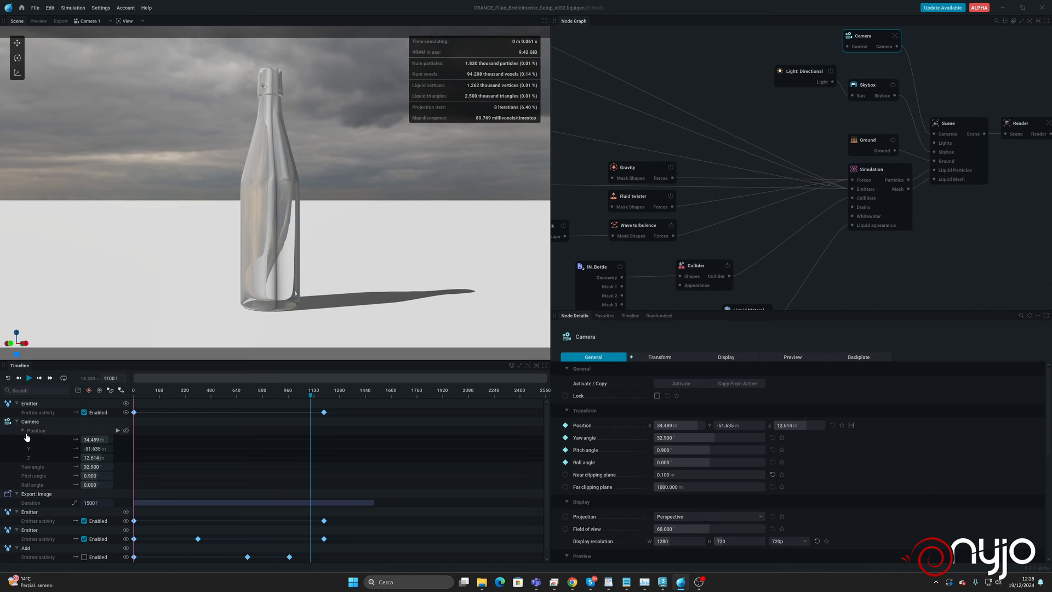
Add keyframes at frame 1100 on all the Camera's position, yaw, pitch and roll tracks.
{"action": "left_click", "coordinate": [311, 439], "text": "shift"}
{"action": "left_click", "coordinate": [311, 457], "text": "shift"}
{"action": "left_click", "coordinate": [312, 485], "text": "shift"}
At frame 0, keyframe the Camera in a close-up of the bottle's base from above, with pitch about -54.7°.
{"action": "left_click", "coordinate": [8, 378]}
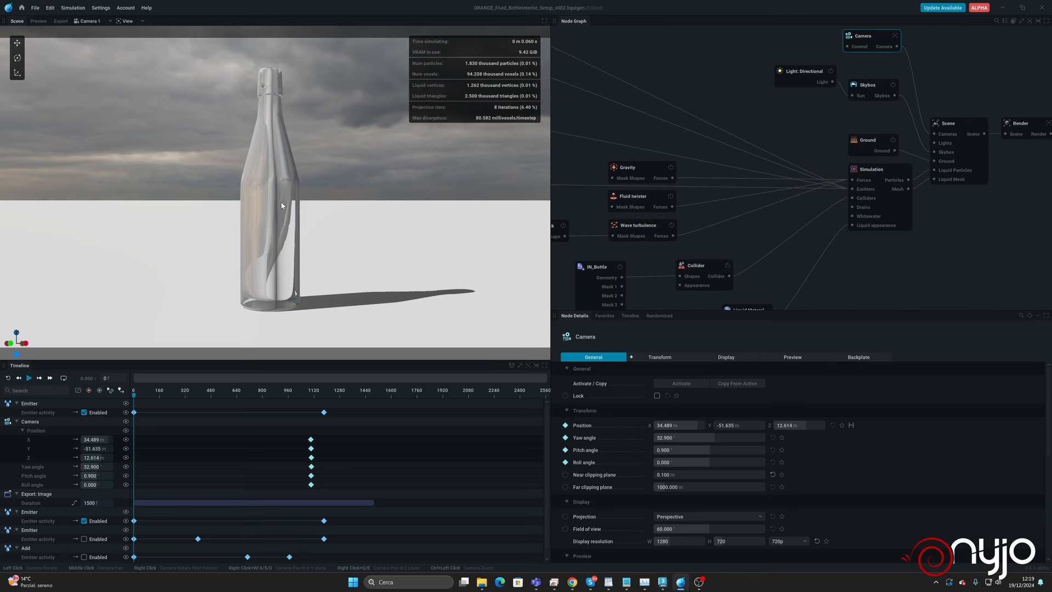
{"action": "left_click_drag", "start_coordinate": [282, 205], "coordinate": [272, 240]}
{"action": "scroll", "coordinate": [243, 255], "scroll_direction": "up", "scroll_amount": 5}
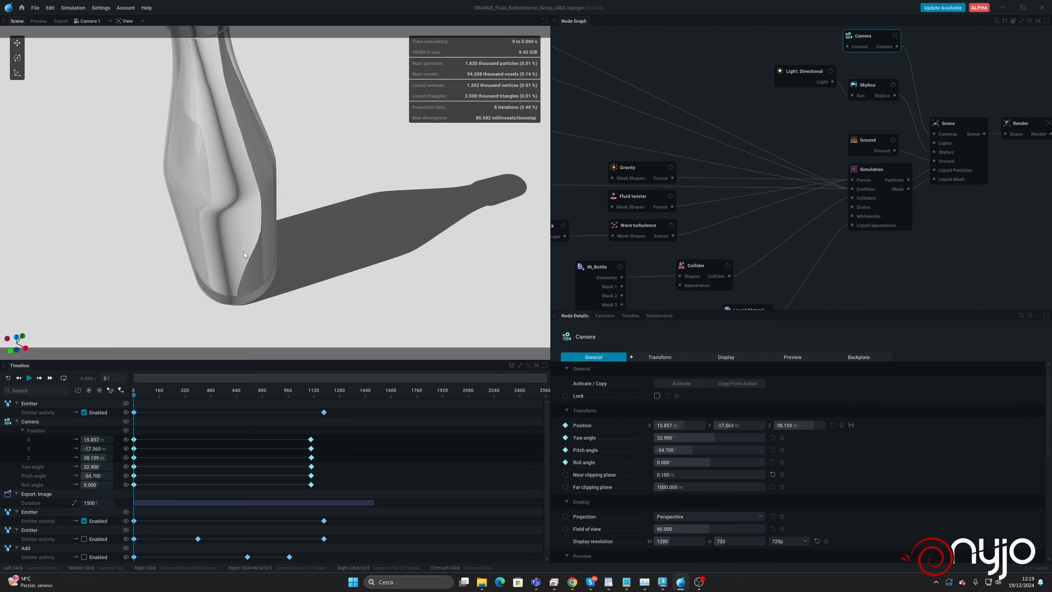
{"action": "scroll", "coordinate": [247, 256], "scroll_direction": "up", "scroll_amount": 4}
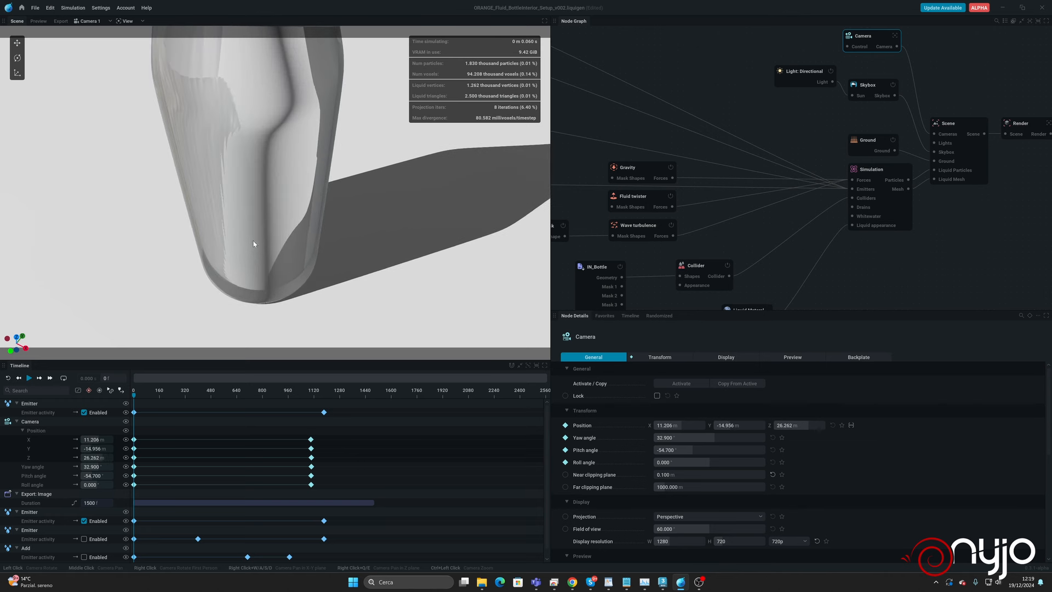
{"action": "scroll", "coordinate": [269, 241], "scroll_direction": "up", "scroll_amount": 2}
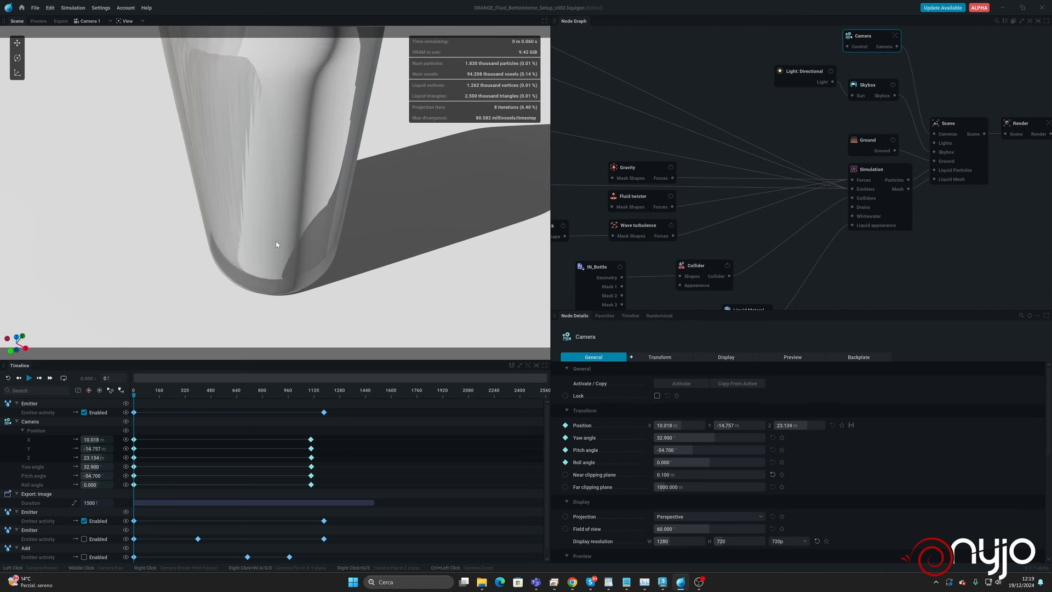
{"action": "middle_click_drag", "start_coordinate": [278, 245], "coordinate": [277, 238]}
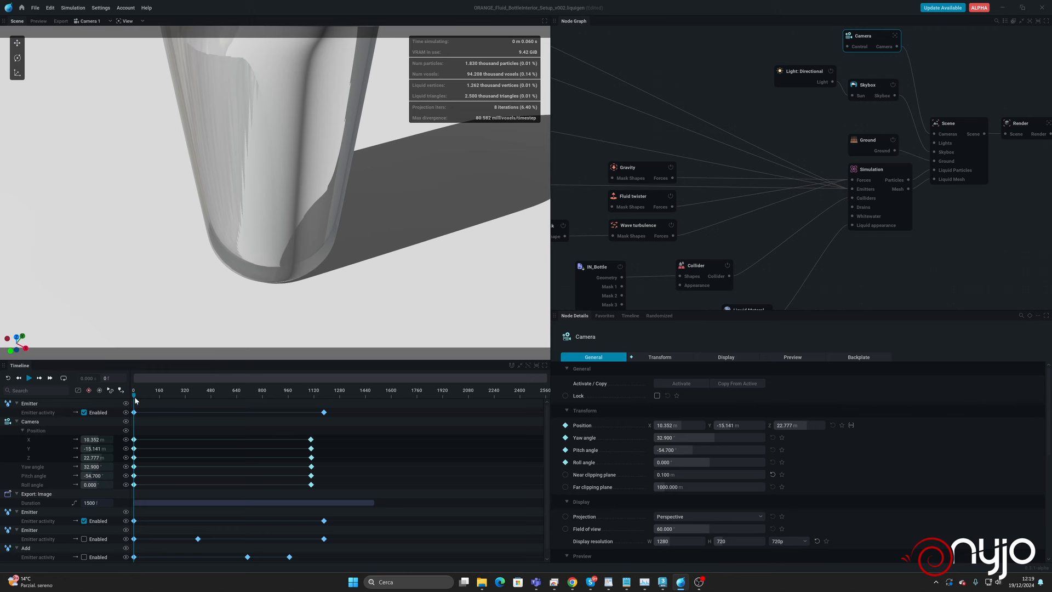
Hide the Collider and run the simulation to about frame 225 to check the camera movement against the liquid.
{"action": "left_click_drag", "start_coordinate": [135, 401], "coordinate": [128, 380]}
{"action": "left_click", "coordinate": [701, 270]}
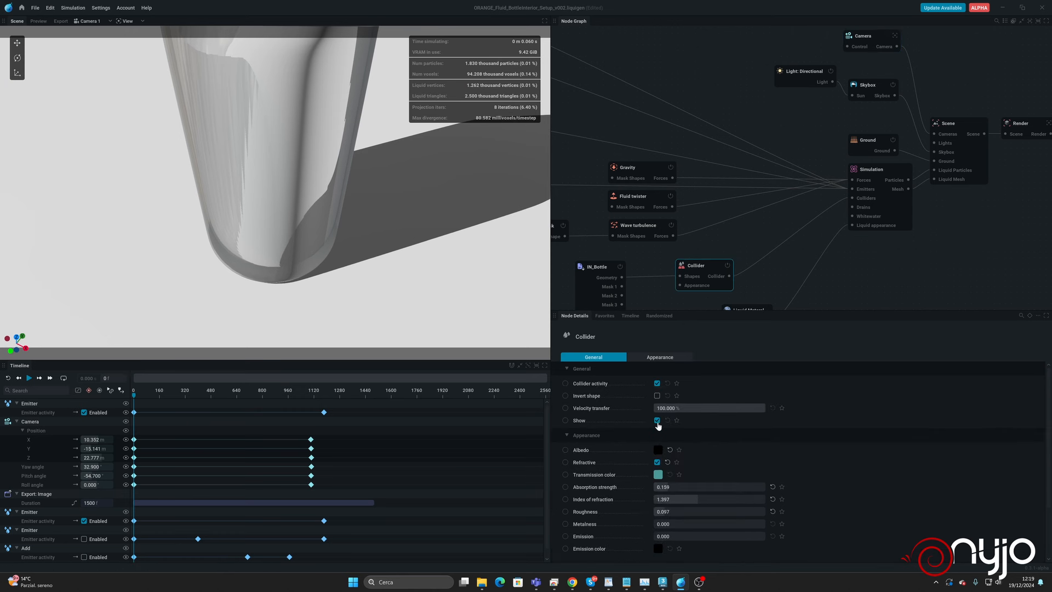
{"action": "left_click", "coordinate": [657, 421]}
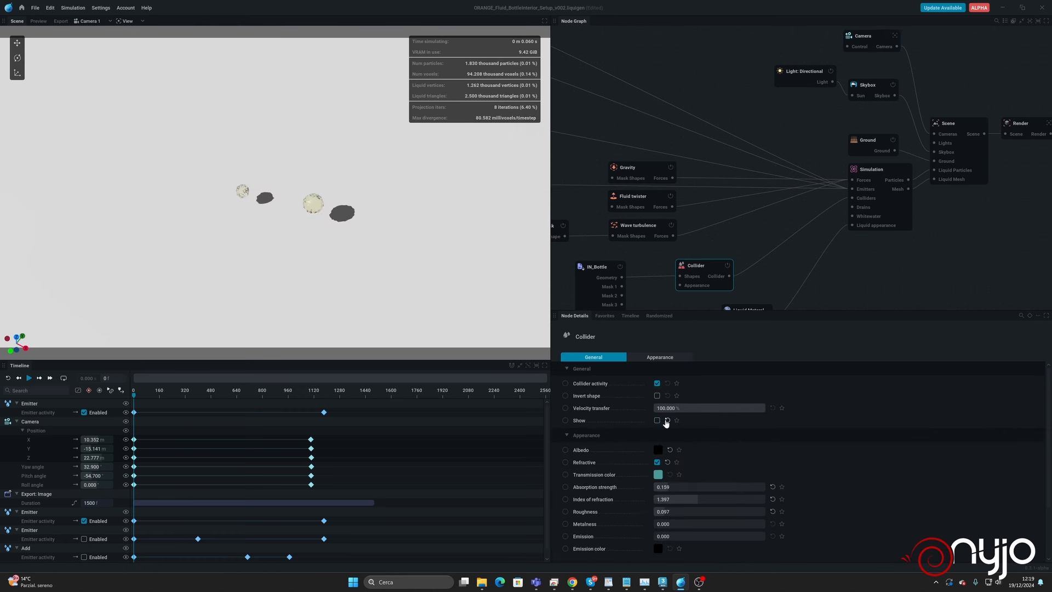
{"action": "left_click", "coordinate": [29, 382]}
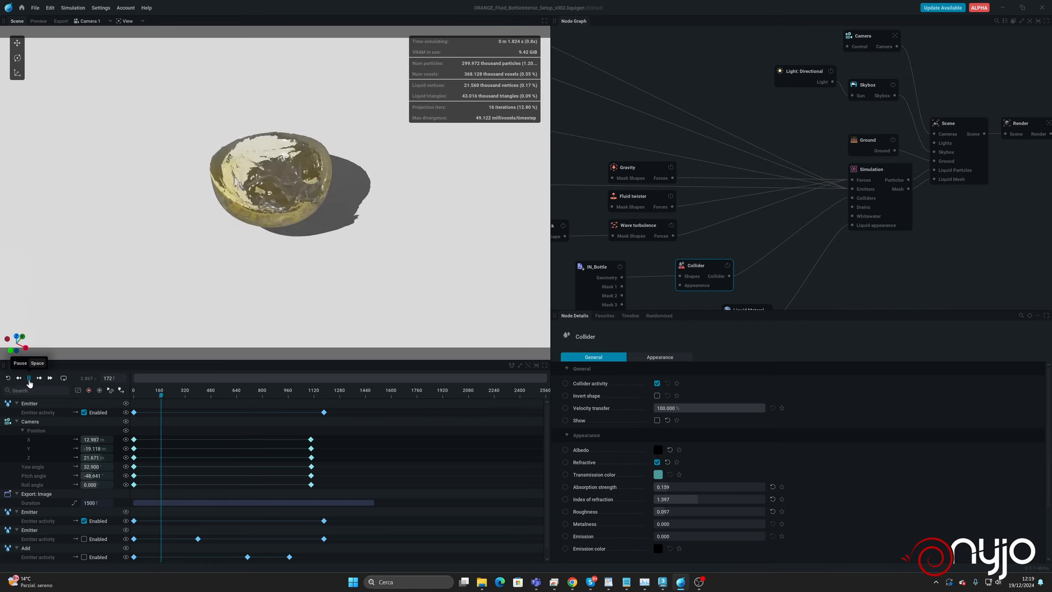
{"action": "key", "text": "space"}
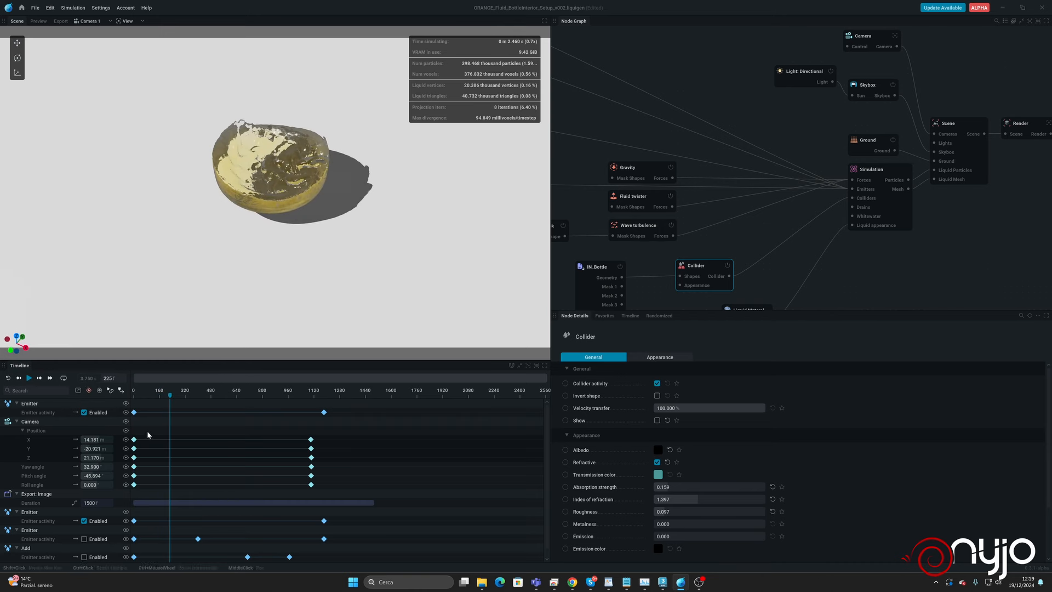
Move the Camera's first keyframes to about frame 290 and rerun the simulation from the start to about frame 566.
{"action": "left_click_drag", "start_coordinate": [142, 441], "coordinate": [187, 441]}
{"action": "left_click", "coordinate": [9, 378]}
{"action": "left_click", "coordinate": [29, 379]}
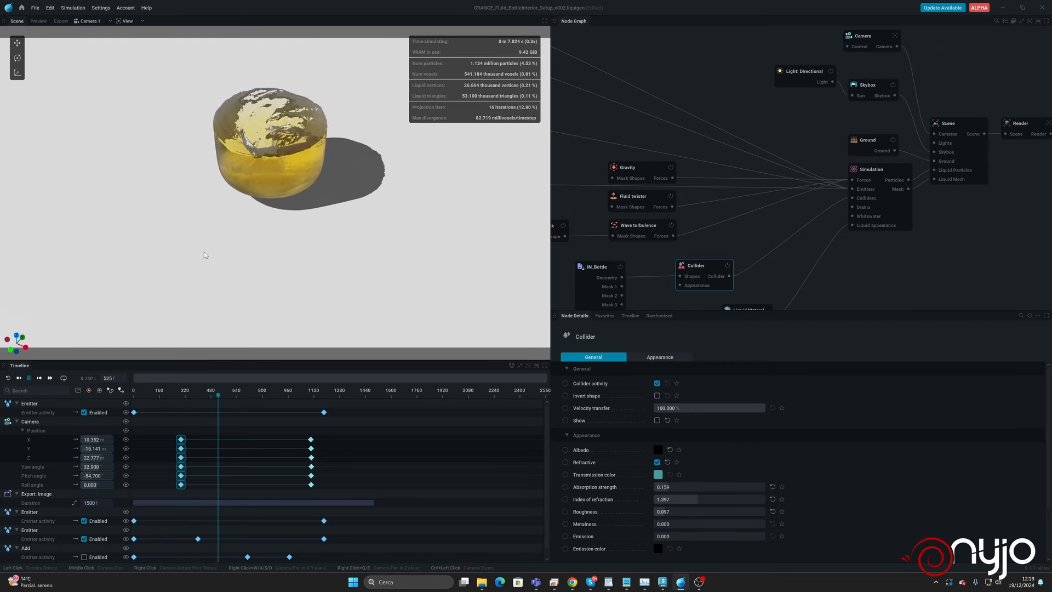
{"action": "key", "text": "space"}
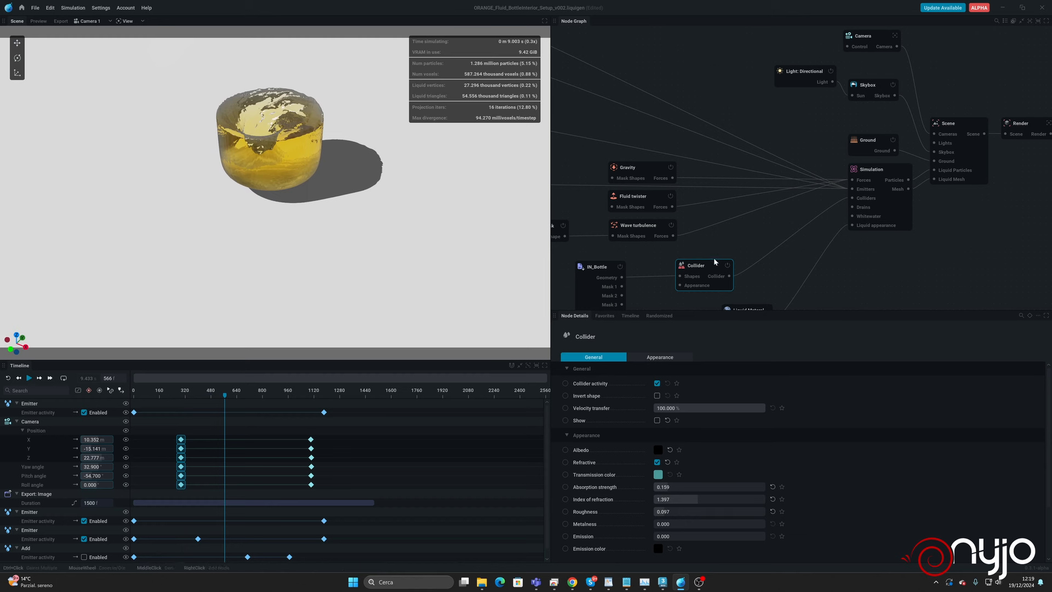
Show the Collider again, keyframe a lower Camera view at frame 642 with yaw about 32.1° and pitch about -16.58°, and scrub back to frame 0.
{"action": "left_click", "coordinate": [656, 421]}
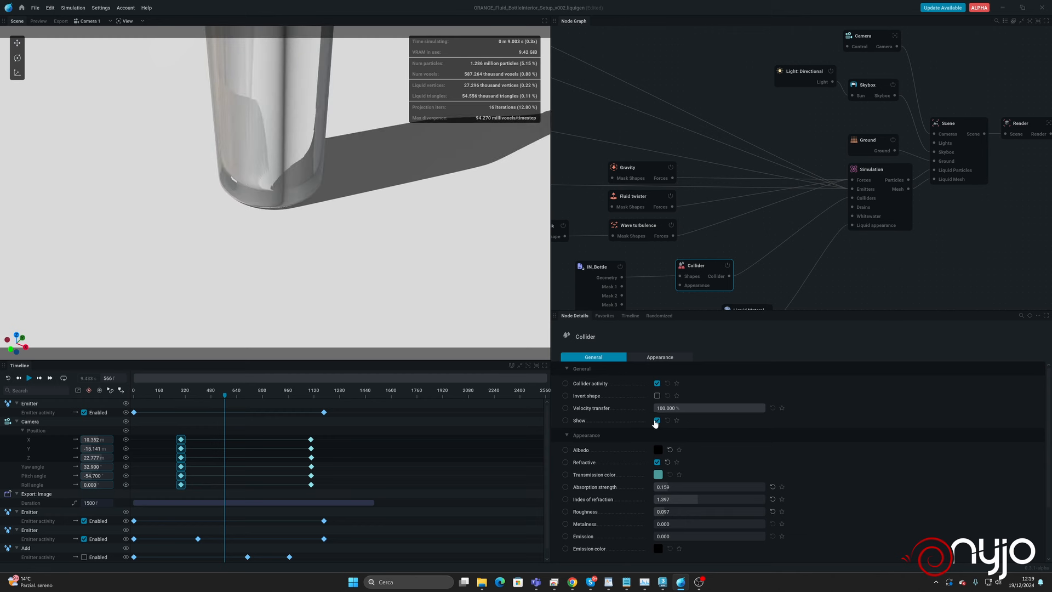
{"action": "mouse_move", "coordinate": [224, 400]}
{"action": "left_mouse_down"}
{"action": "mouse_move", "coordinate": [235, 399]}
{"action": "mouse_move", "coordinate": [182, 405]}
{"action": "mouse_move", "coordinate": [238, 404]}
{"action": "left_mouse_up"}
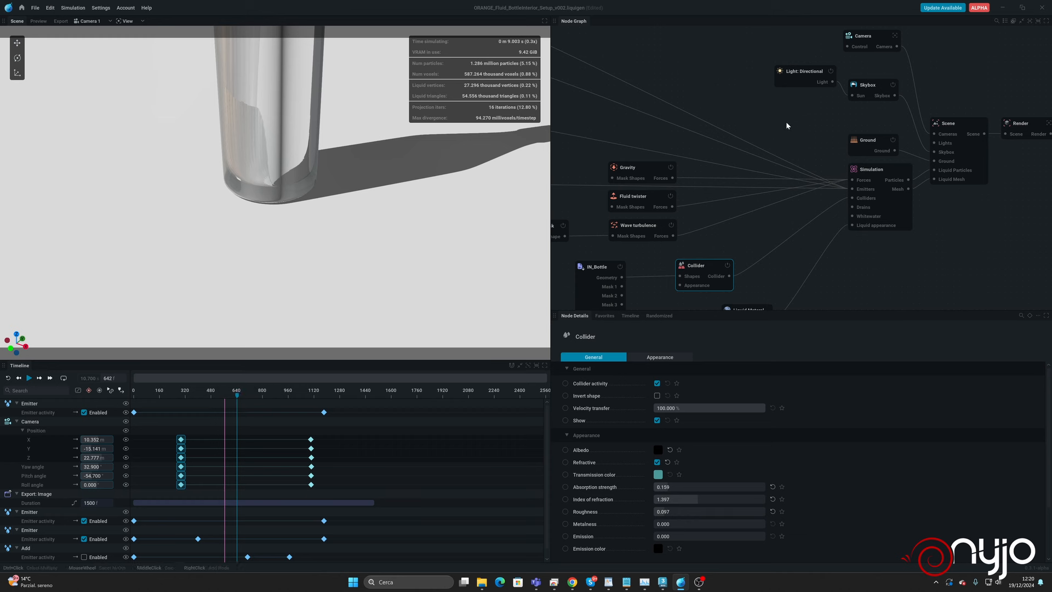
{"action": "middle_click_drag", "start_coordinate": [928, 61], "coordinate": [920, 93]}
{"action": "left_click", "coordinate": [870, 70]}
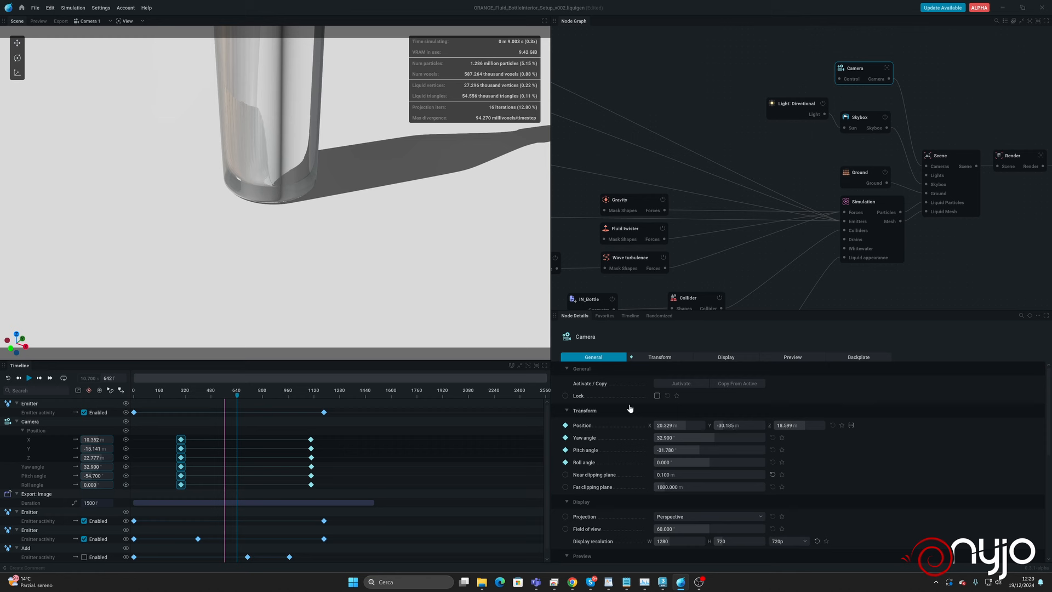
{"action": "middle_click_drag", "start_coordinate": [270, 145], "coordinate": [272, 186]}
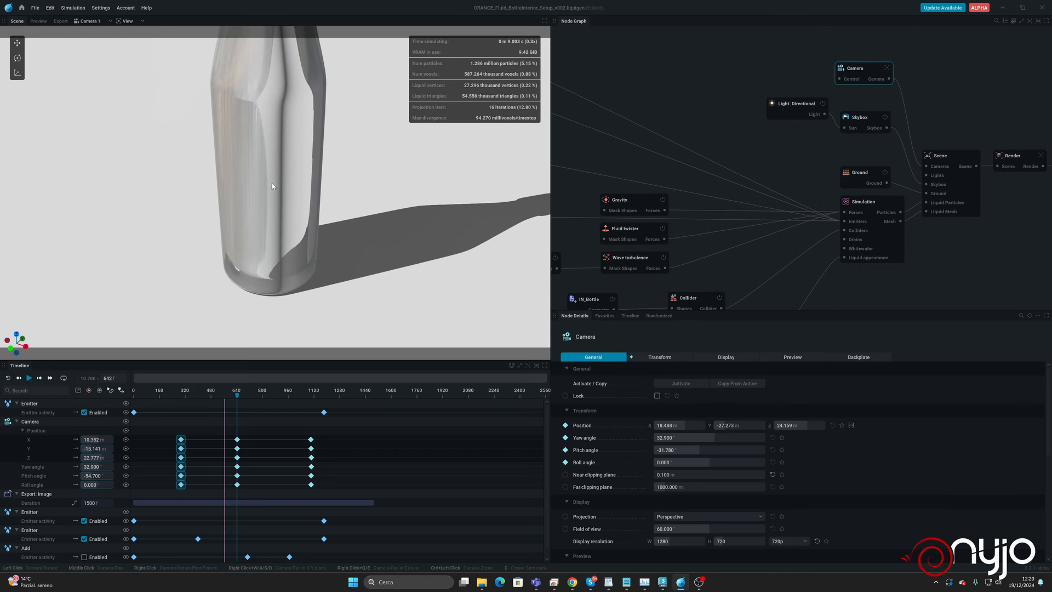
{"action": "left_click_drag", "start_coordinate": [272, 186], "coordinate": [273, 174]}
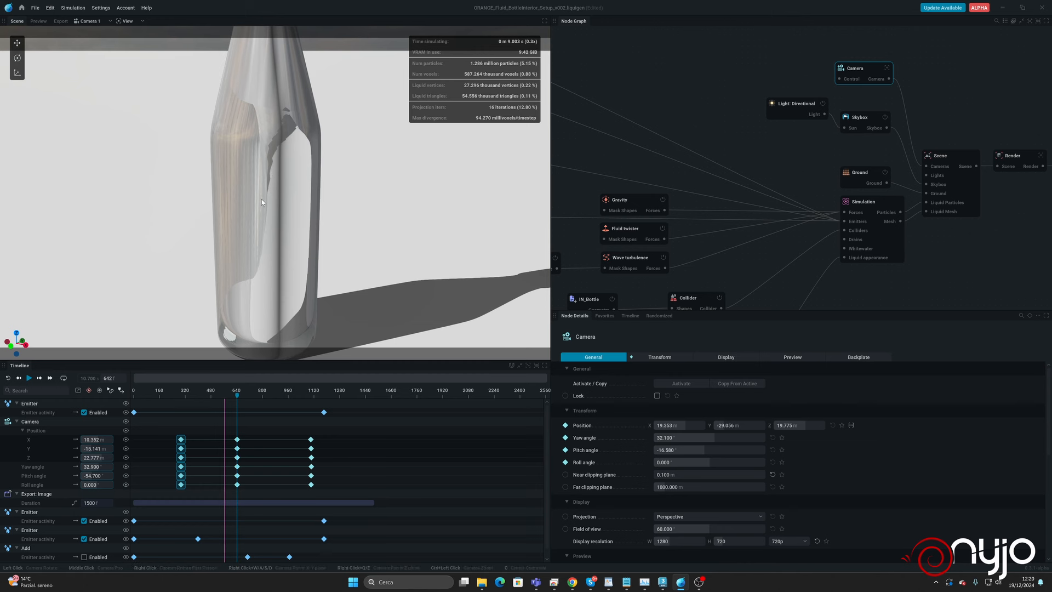
{"action": "middle_click_drag", "start_coordinate": [261, 202], "coordinate": [265, 176]}
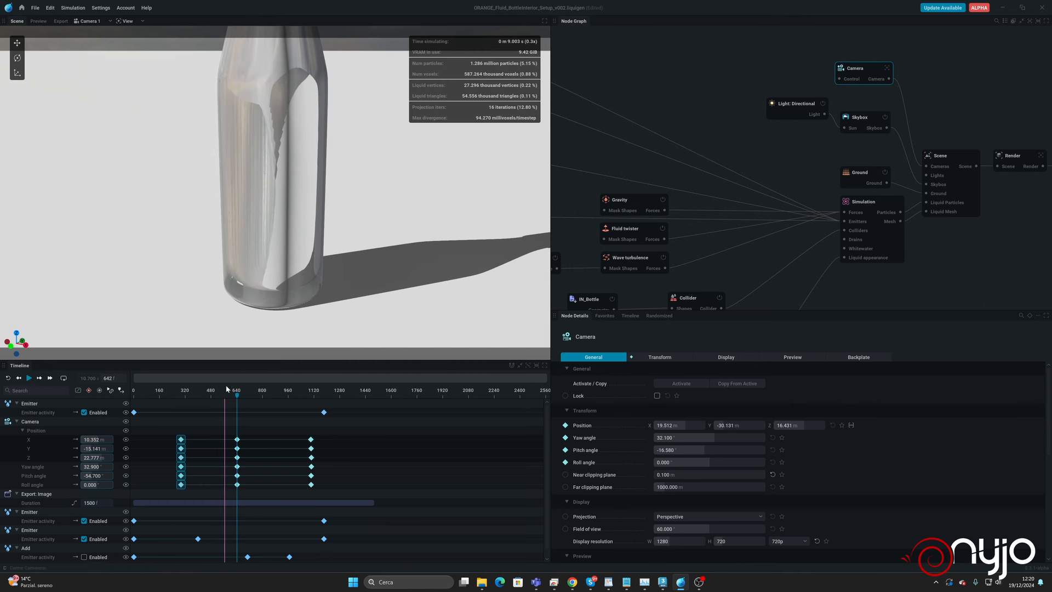
{"action": "left_click_drag", "start_coordinate": [239, 399], "coordinate": [54, 397]}
Start saving the project as a new file and create and open the folder Orange_Juice_Part_2 inside 2024 > December.
{"action": "left_click", "coordinate": [32, 9]}
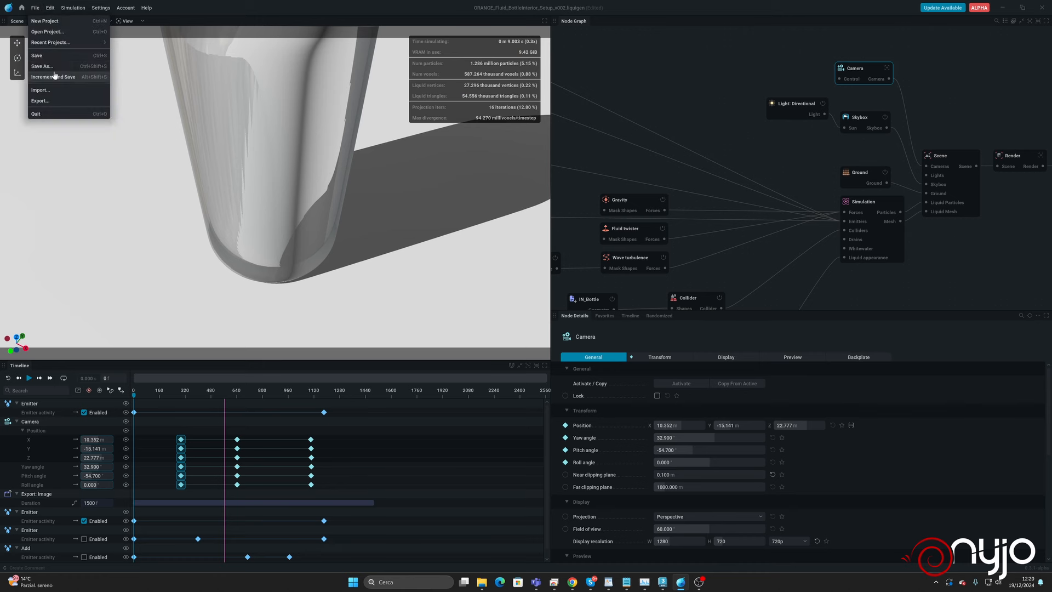
{"action": "left_click", "coordinate": [50, 66]}
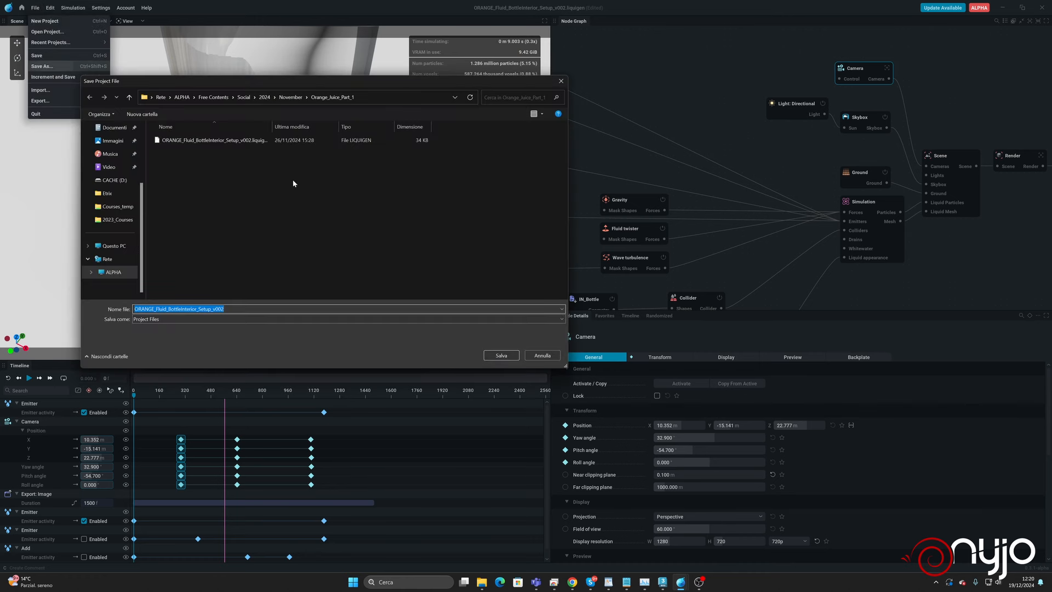
{"action": "left_click", "coordinate": [290, 97]}
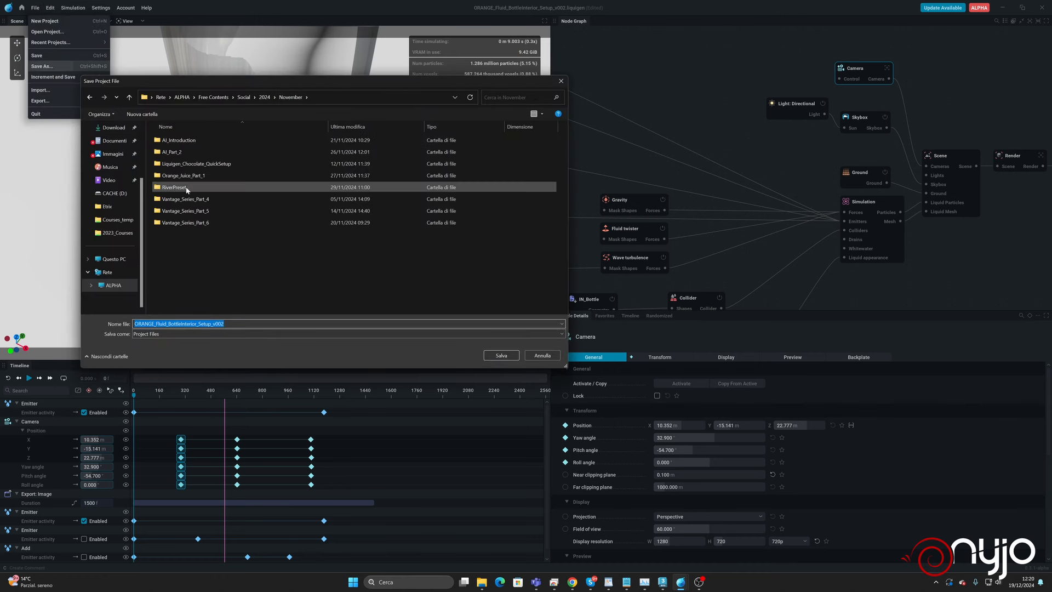
{"action": "left_click", "coordinate": [263, 97]}
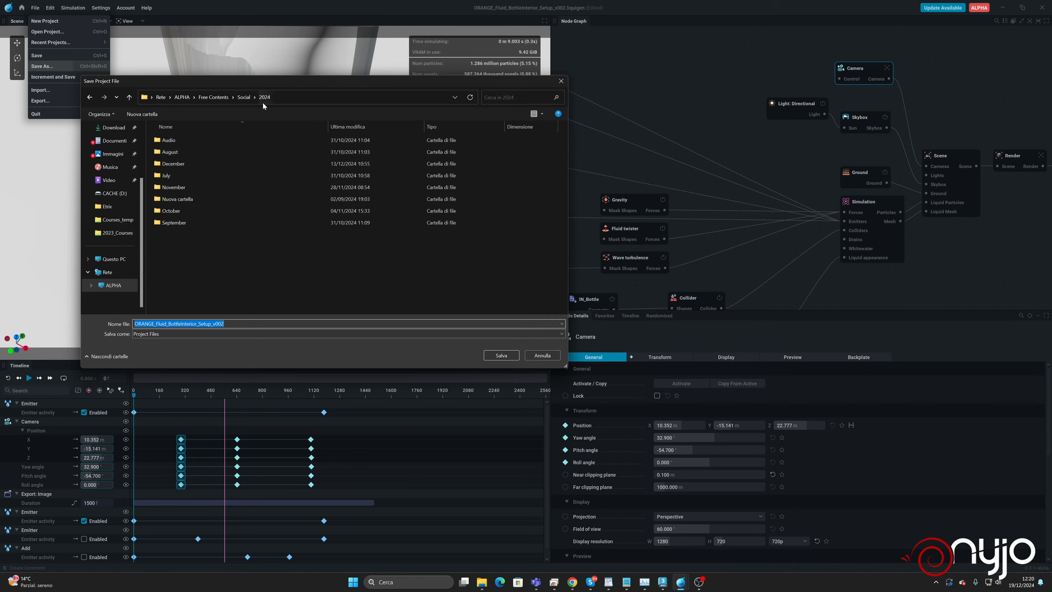
{"action": "double_click", "coordinate": [178, 163]}
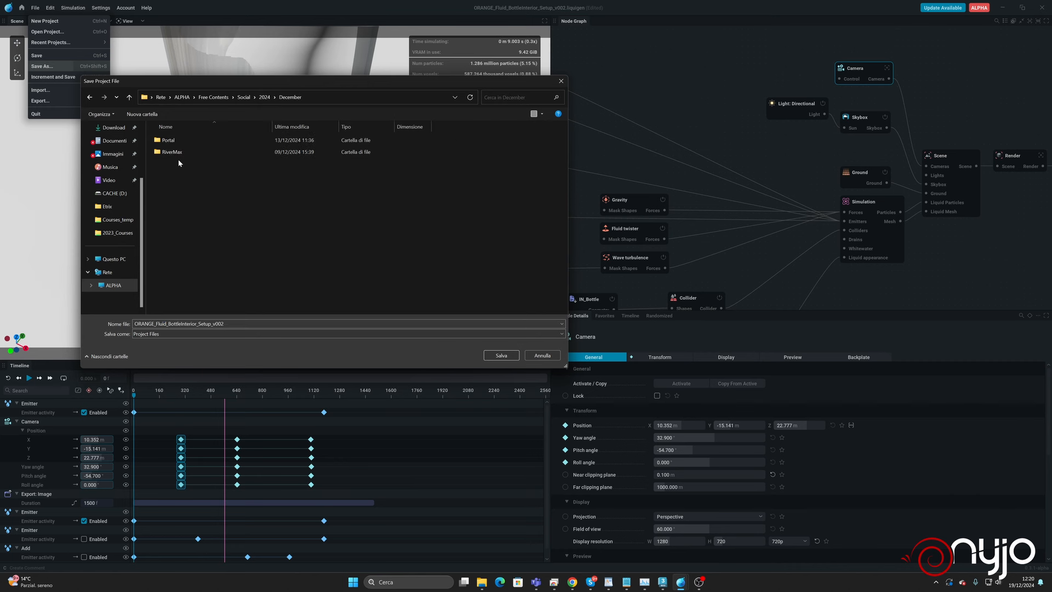
{"action": "left_click", "coordinate": [140, 114]}
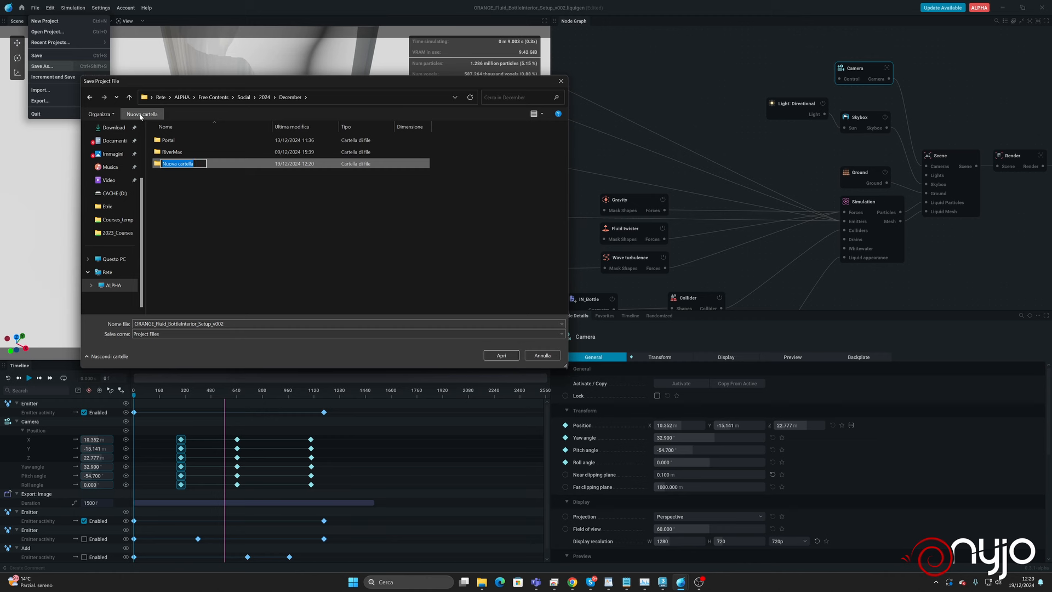
{"action": "type", "text": "Orange_Juice_Part_2"}
{"action": "key", "text": "Return"}
{"action": "key", "text": "Return"}
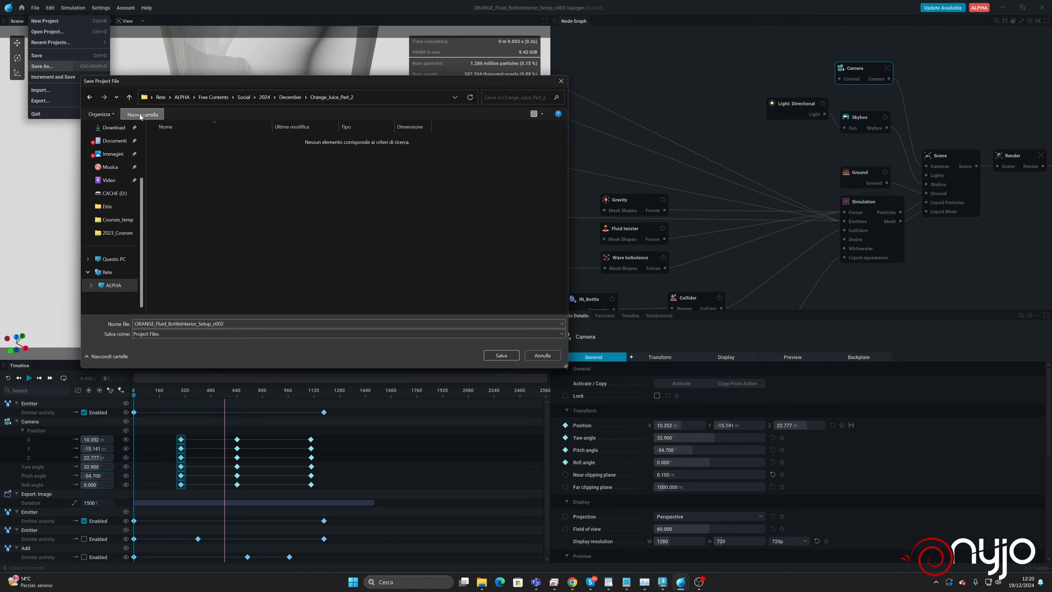
Create a Scenes subfolder and save the project in it as ORANGE_Fluid_BottleInterior_Setup_v003.
{"action": "left_click", "coordinate": [141, 115]}
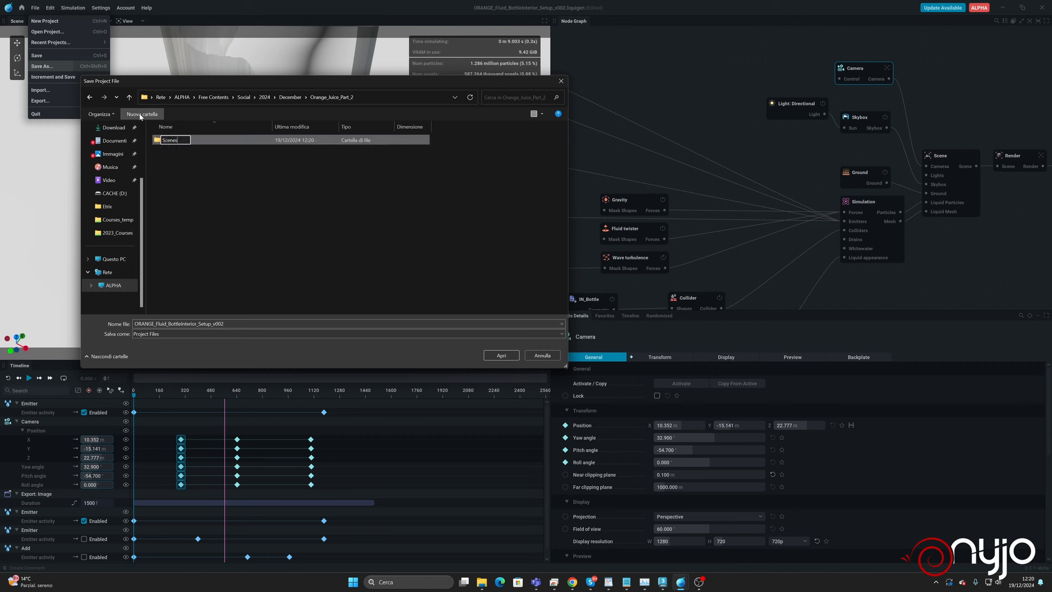
{"action": "type", "text": "Scenes"}
{"action": "key", "text": "Return"}
{"action": "double_click", "coordinate": [177, 141]}
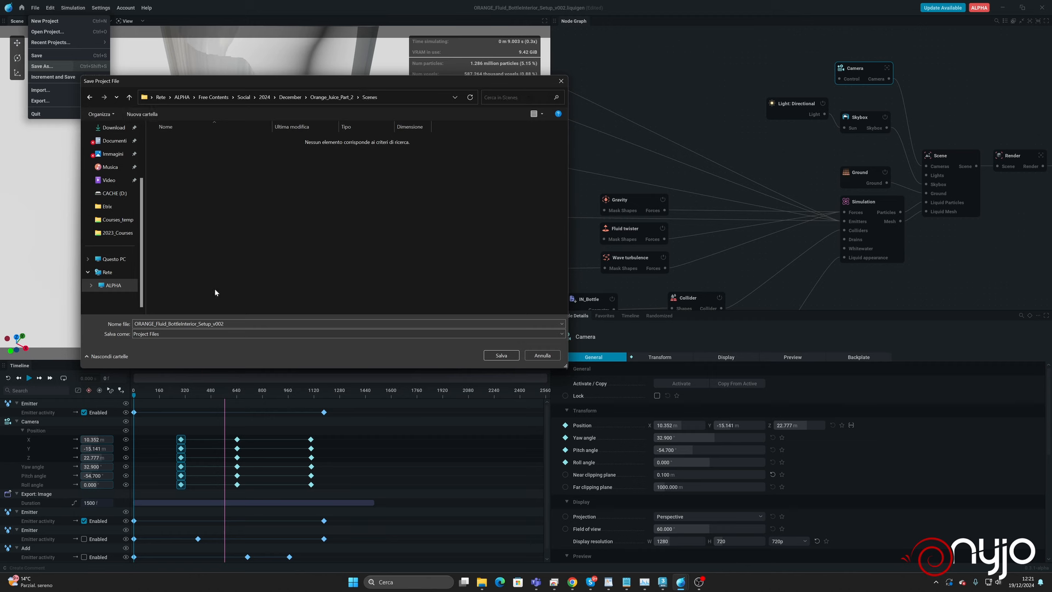
{"action": "double_click", "coordinate": [226, 323]}
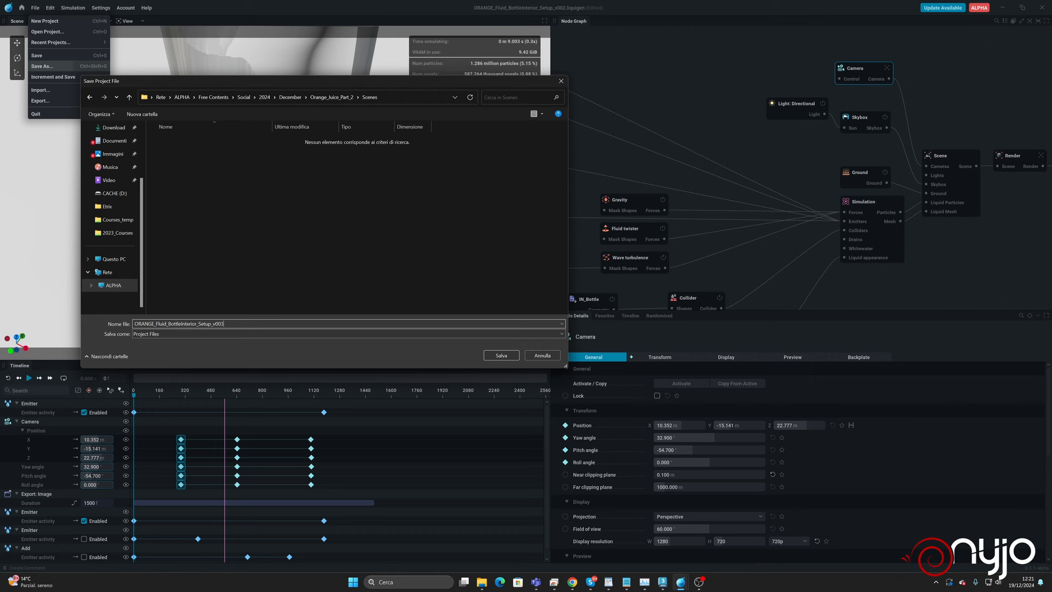
{"action": "key", "text": "Return"}
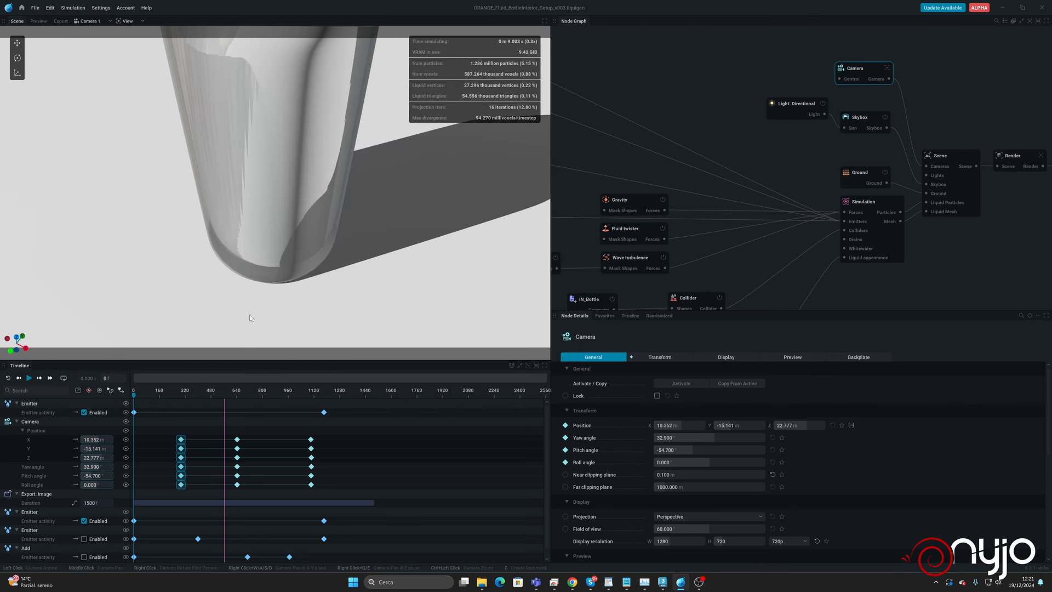
Hide the Collider and rerun the simulation from the start to about frame 789.
{"action": "left_click", "coordinate": [695, 296]}
{"action": "left_click", "coordinate": [656, 421]}
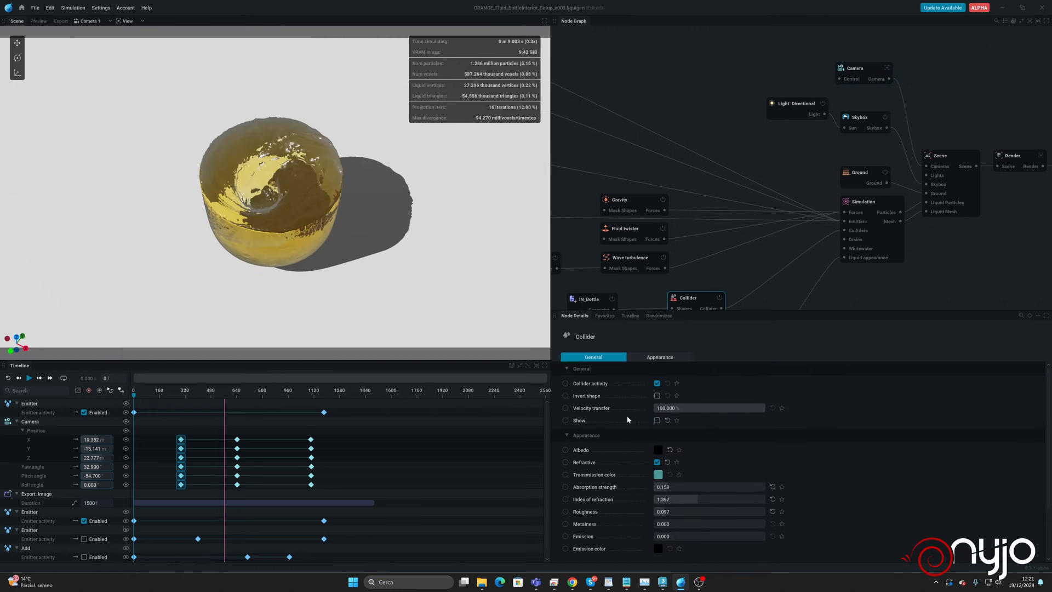
{"action": "left_click", "coordinate": [19, 377]}
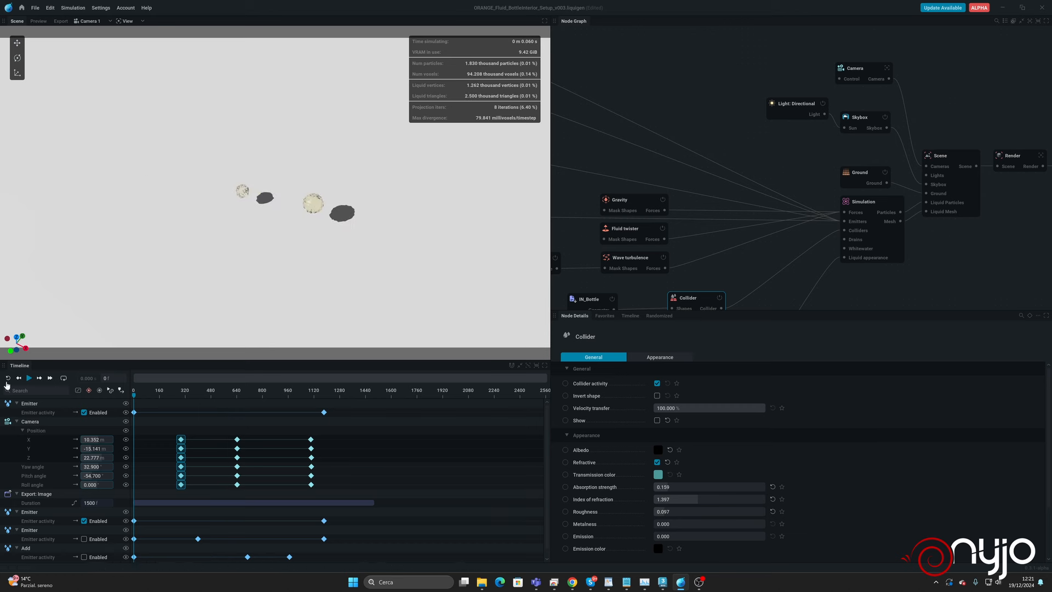
{"action": "left_click", "coordinate": [29, 377]}
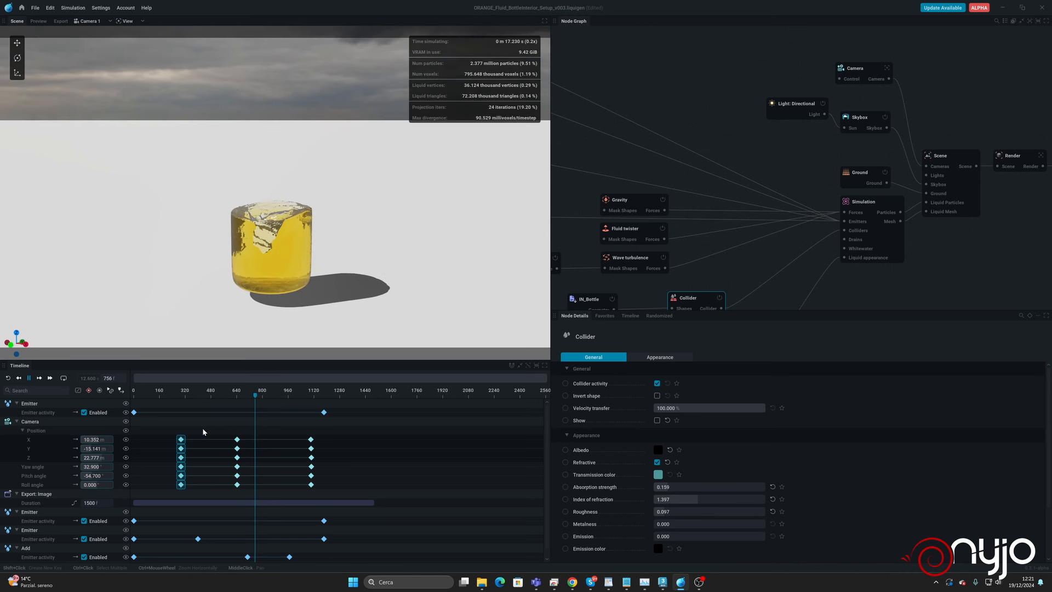
{"action": "left_click", "coordinate": [30, 378]}
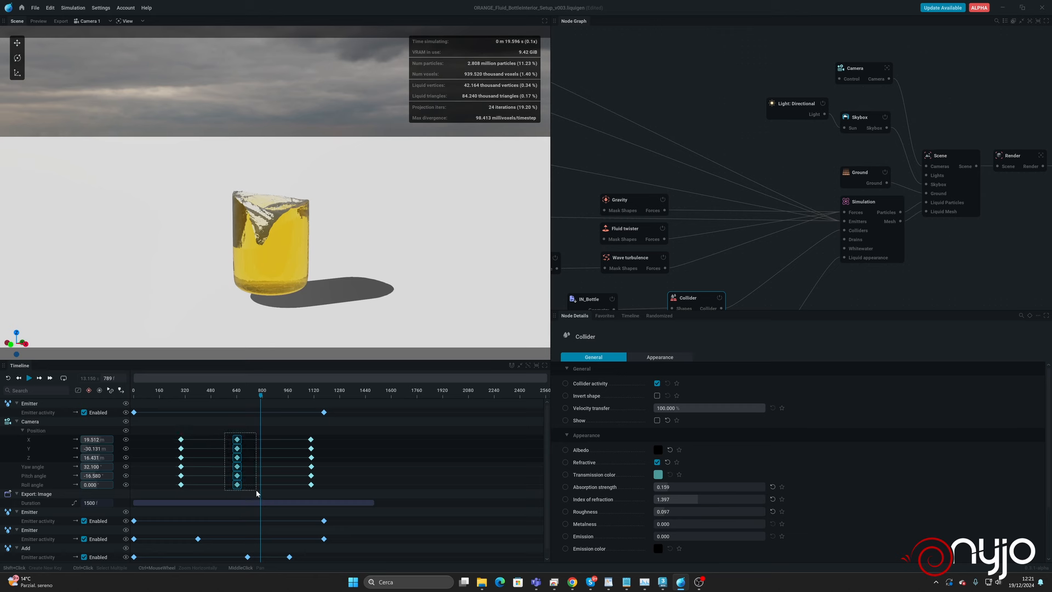
Move the Camera's middle keyframes to about frame 780, rerun the simulation to about frame 934, and reset it.
{"action": "left_click_drag", "start_coordinate": [239, 440], "coordinate": [263, 444]}
{"action": "key", "text": "r"}
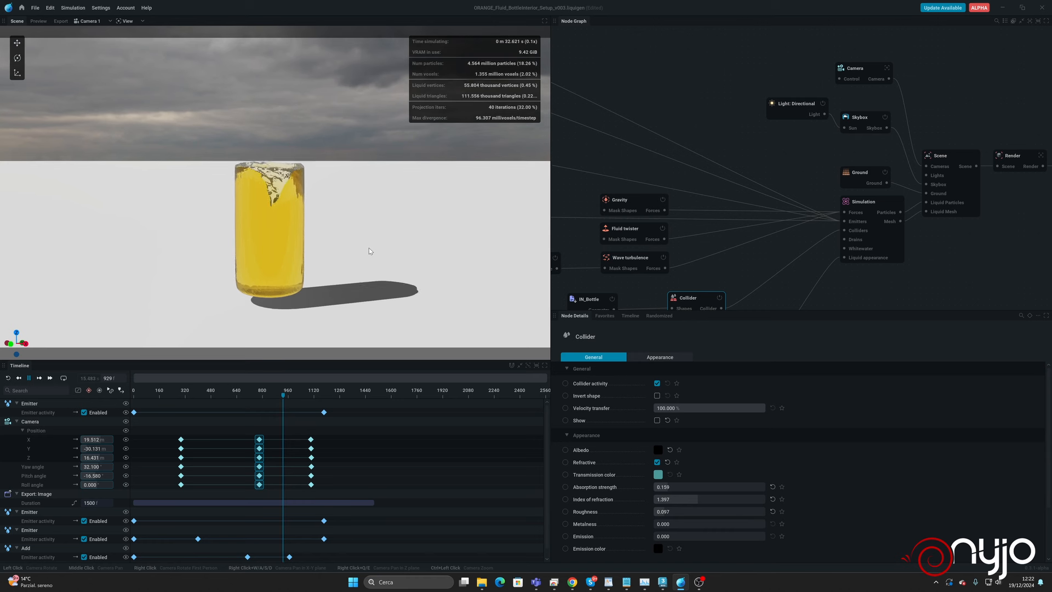
{"action": "key", "text": "space"}
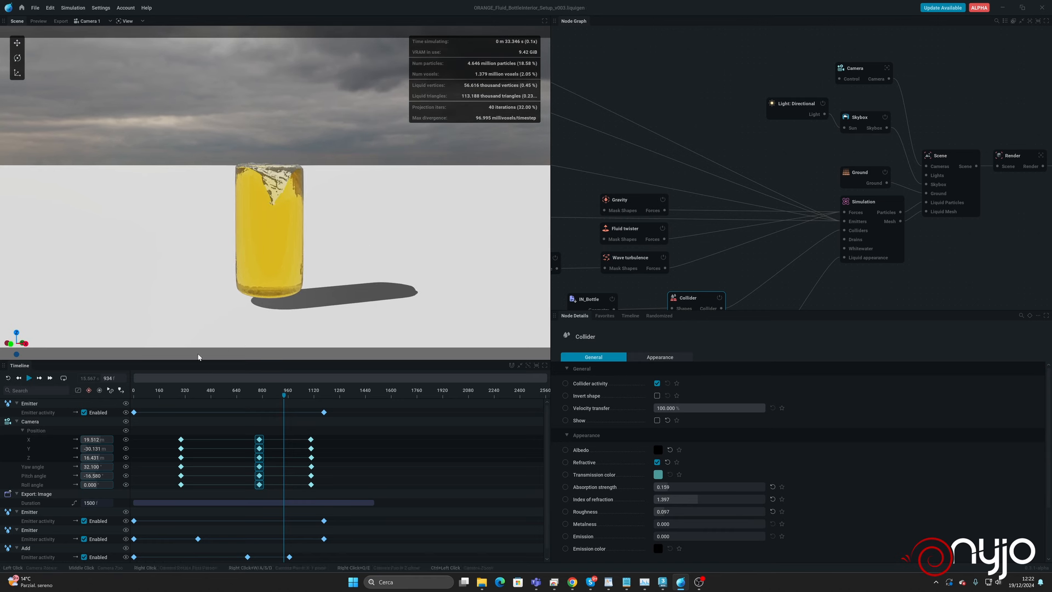
{"action": "key", "text": "r"}
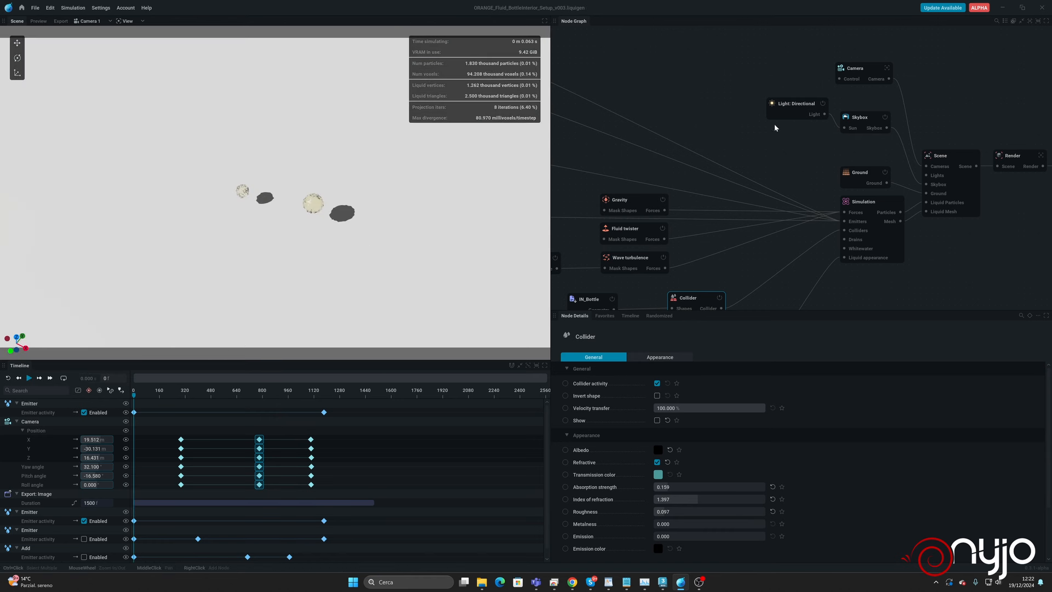
Connect a new Emitter node to the Simulation's Emitters input and disable the four existing emission nodes.
{"action": "middle_click_drag", "start_coordinate": [750, 145], "coordinate": [795, 78]}
{"action": "scroll", "coordinate": [839, 235], "scroll_direction": "down", "scroll_amount": 2}
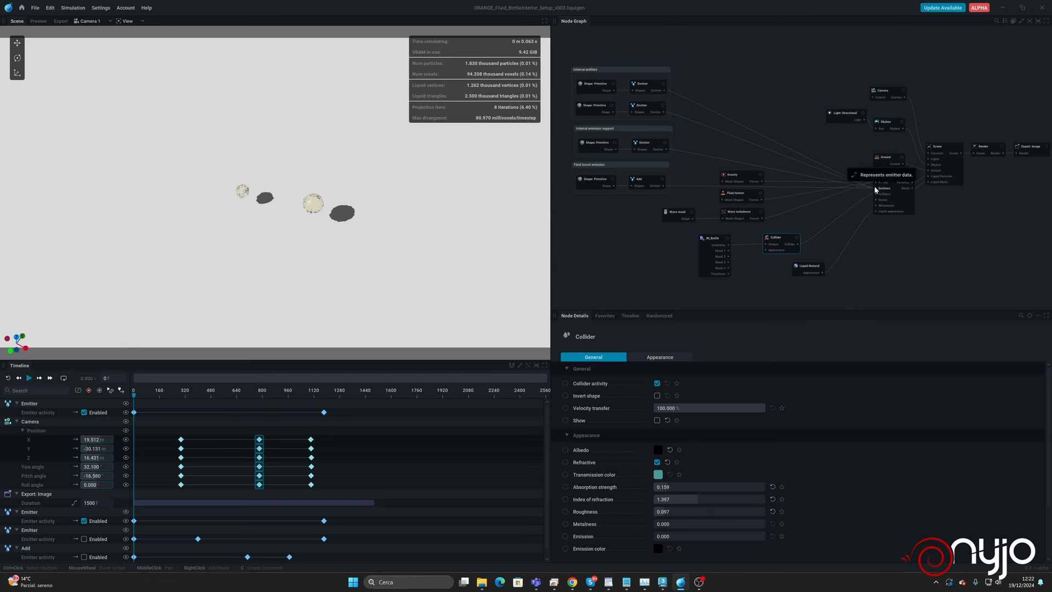
{"action": "left_click_drag", "start_coordinate": [877, 191], "coordinate": [722, 54]}
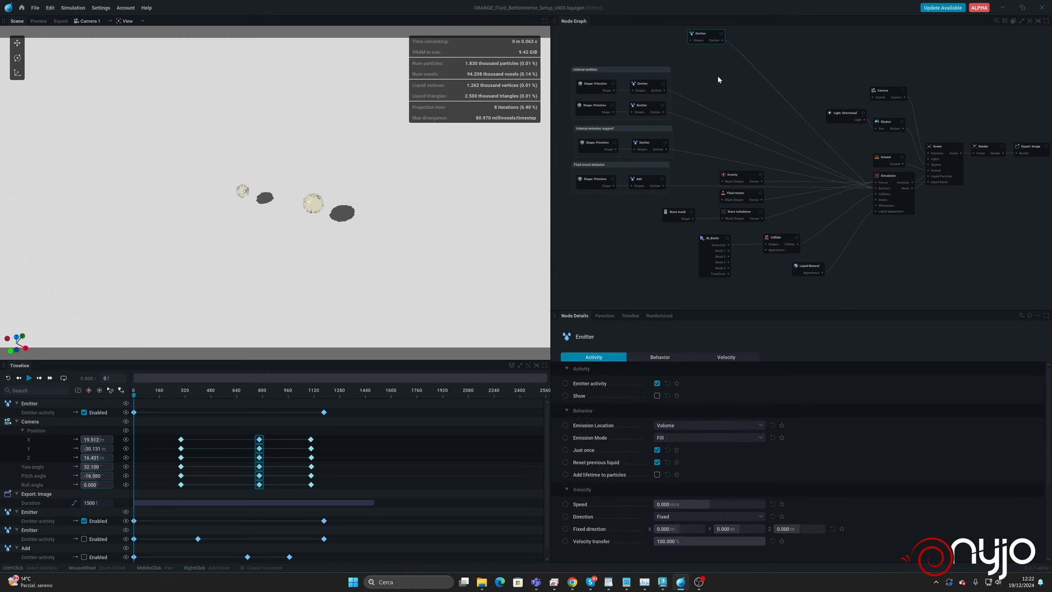
{"action": "middle_click_drag", "start_coordinate": [718, 74], "coordinate": [784, 169]}
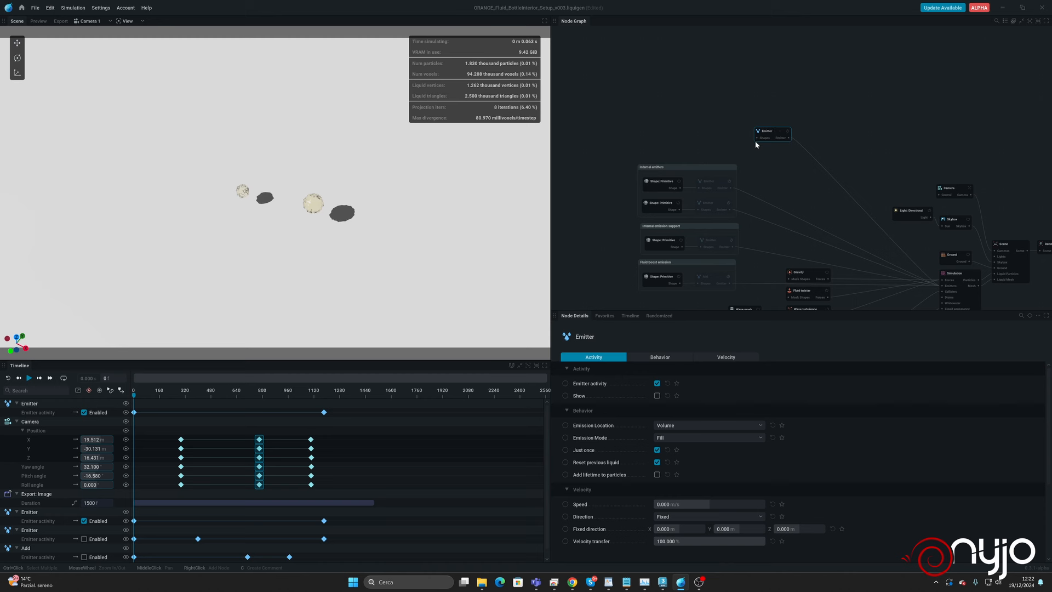
Attach a Shape: Primitive node to the new Emitter's shape input and switch the viewport to the Default camera.
{"action": "left_click_drag", "start_coordinate": [757, 138], "coordinate": [646, 117]}
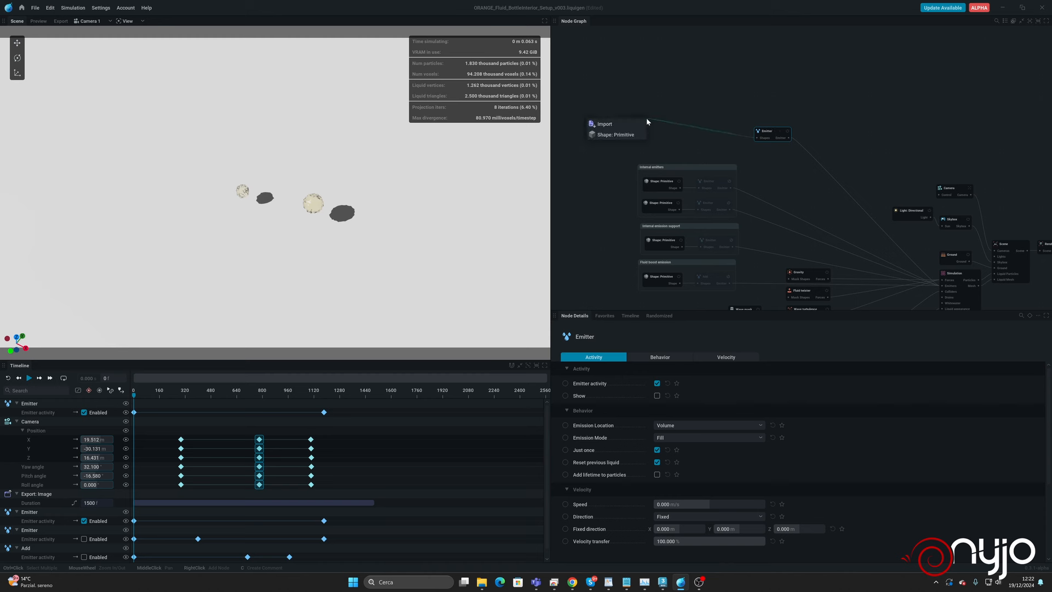
{"action": "left_click", "coordinate": [601, 134]}
{"action": "left_click", "coordinate": [127, 22]}
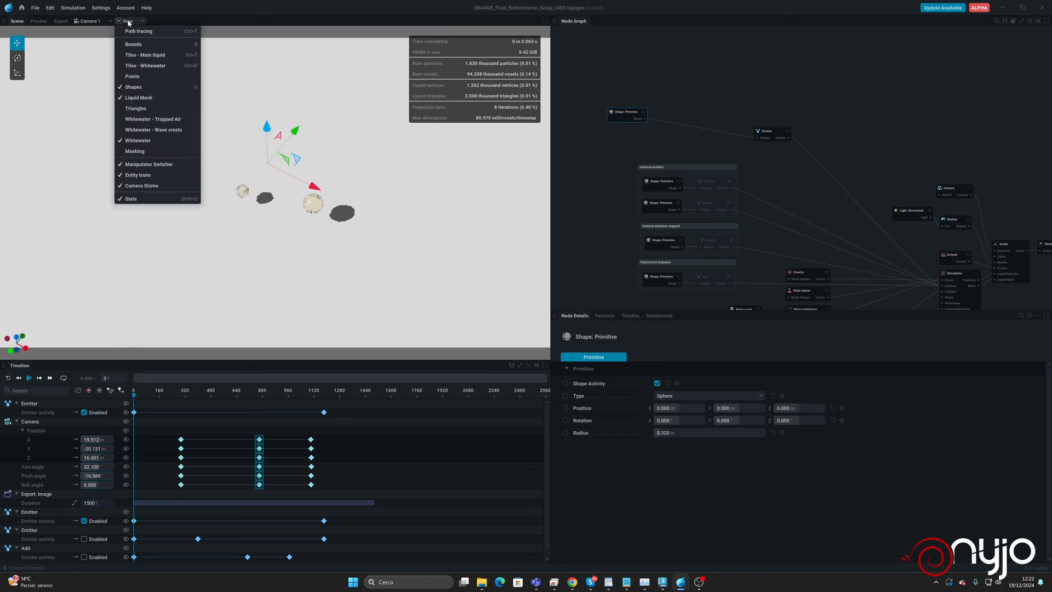
{"action": "left_click", "coordinate": [95, 22]}
{"action": "left_click", "coordinate": [87, 34]}
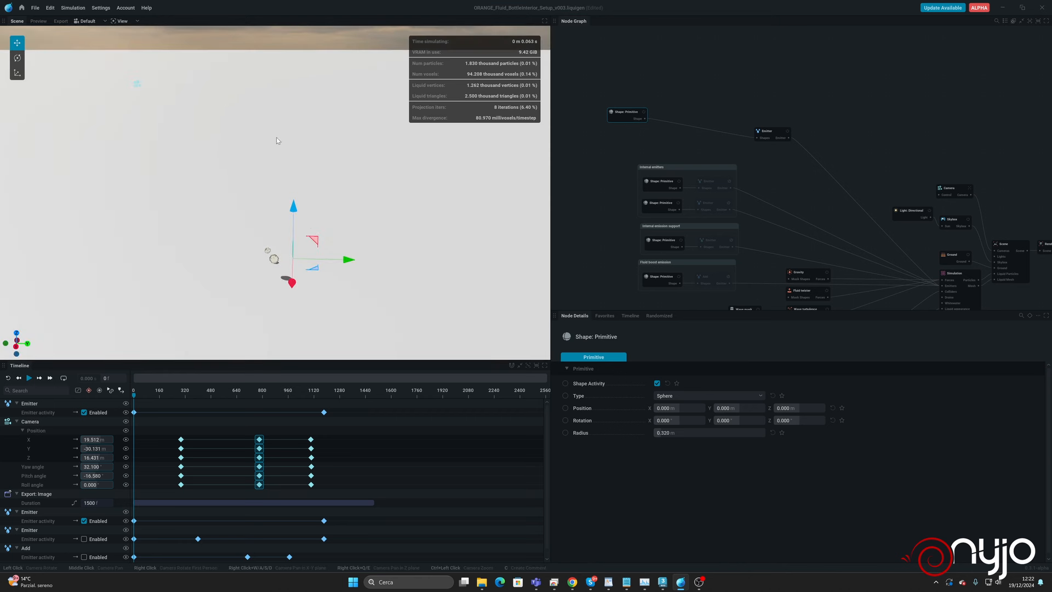
Show the new Emitter and give its sphere a radius of 1.153 m at a height of about 16.97 m.
{"action": "left_click", "coordinate": [784, 136]}
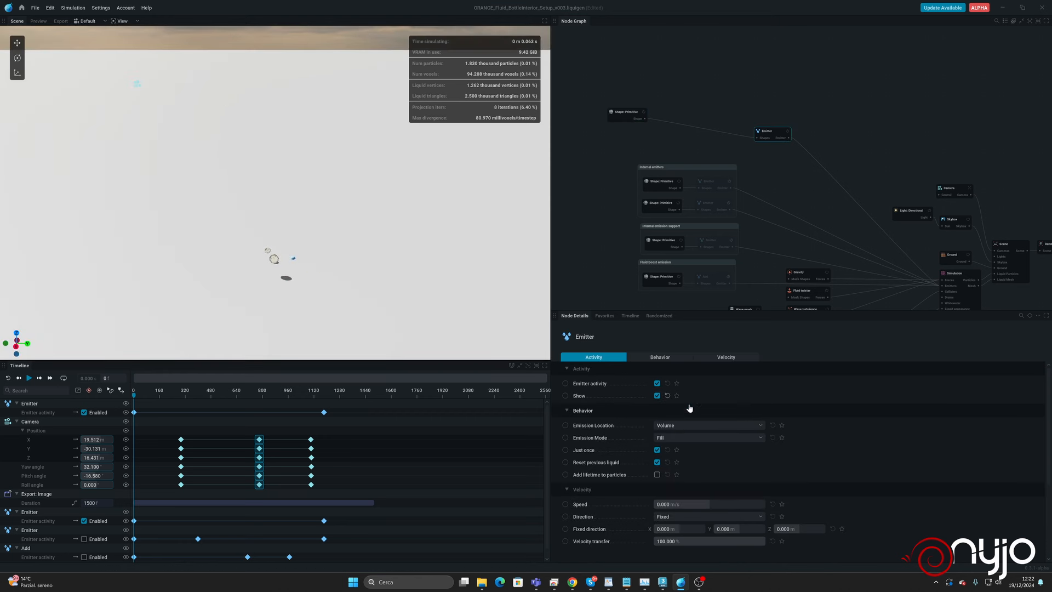
{"action": "left_click", "coordinate": [622, 115]}
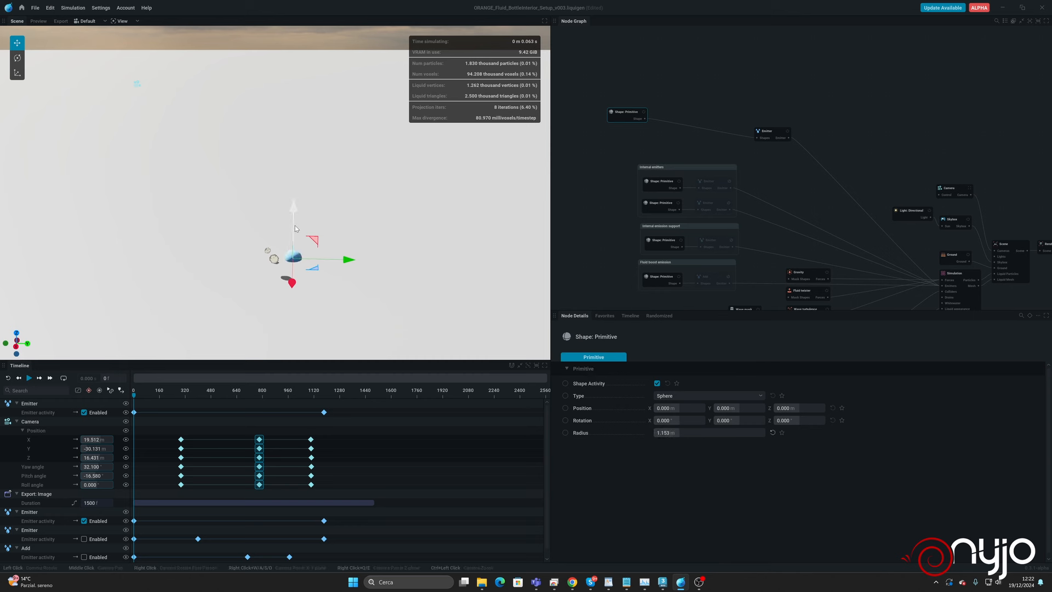
{"action": "left_click_drag", "start_coordinate": [294, 228], "coordinate": [295, 98]}
Show the bottle Collider in the viewport and view it from above together with the emitter sphere.
{"action": "middle_click_drag", "start_coordinate": [800, 218], "coordinate": [800, 117]}
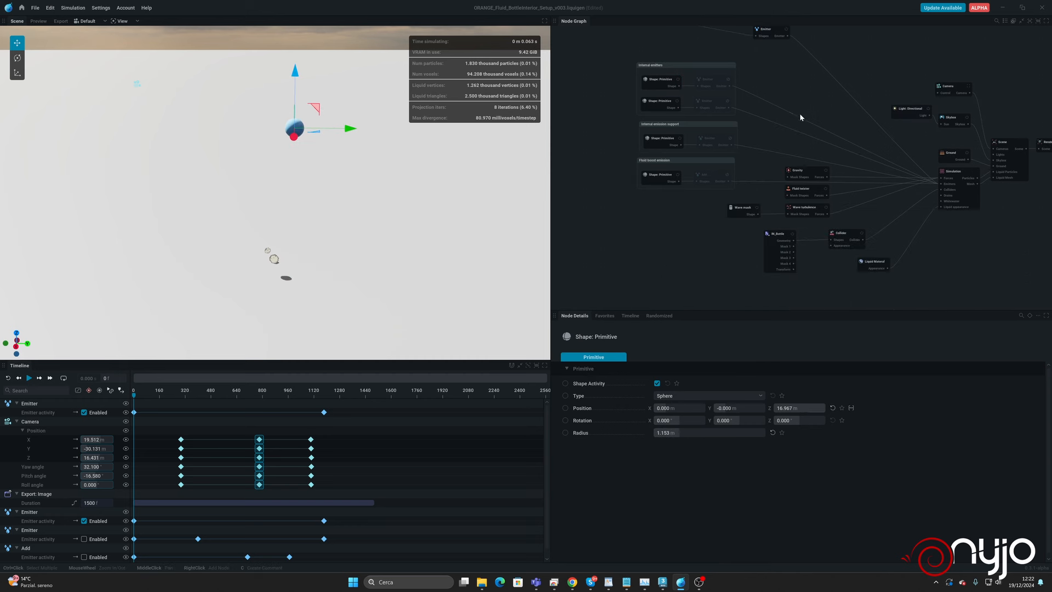
{"action": "left_click", "coordinate": [852, 238]}
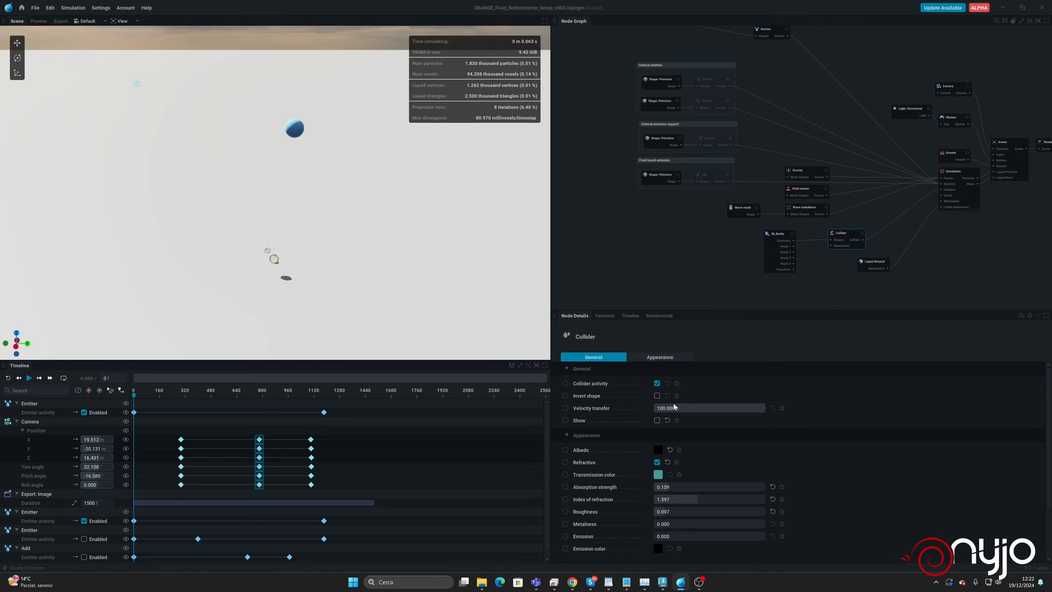
{"action": "left_click", "coordinate": [657, 420]}
{"action": "left_click_drag", "start_coordinate": [264, 198], "coordinate": [251, 252]}
Move the emitter sphere outside the bottle, to about X -4.19 m, Y 4.27 m, Z 12.62 m.
{"action": "middle_click_drag", "start_coordinate": [709, 40], "coordinate": [735, 107]}
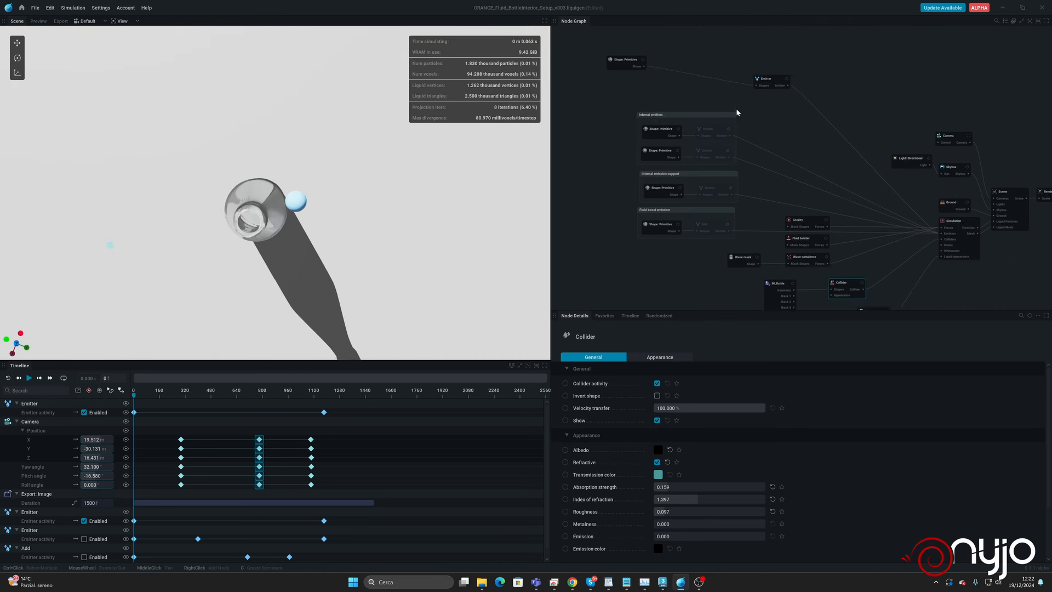
{"action": "left_click", "coordinate": [619, 105]}
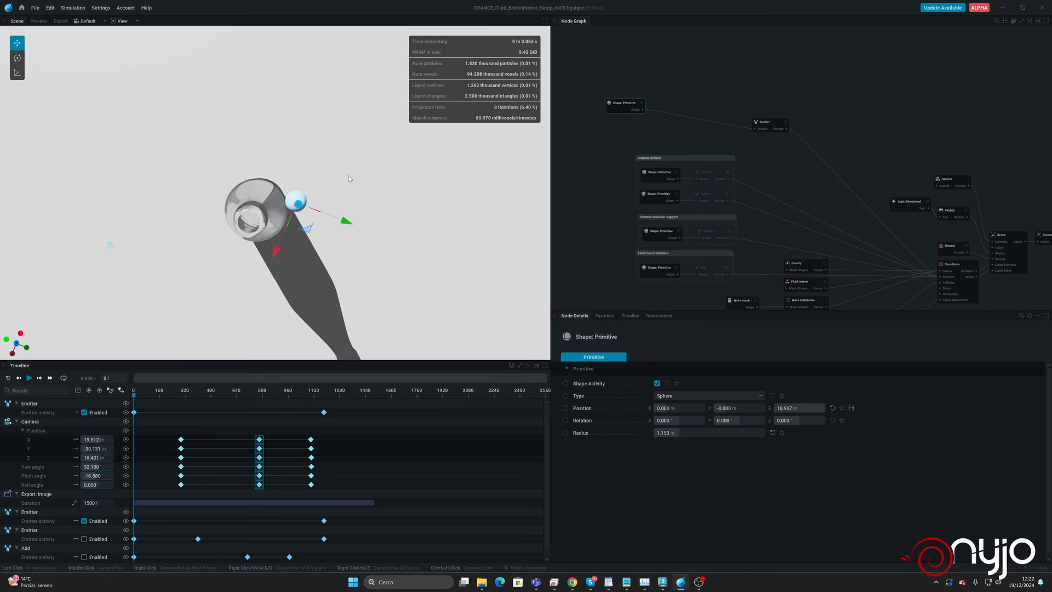
{"action": "left_click_drag", "start_coordinate": [294, 205], "coordinate": [359, 196]}
{"action": "left_click_drag", "start_coordinate": [328, 274], "coordinate": [317, 202]}
{"action": "left_click_drag", "start_coordinate": [342, 84], "coordinate": [343, 121]}
{"action": "left_click_drag", "start_coordinate": [321, 192], "coordinate": [341, 218]}
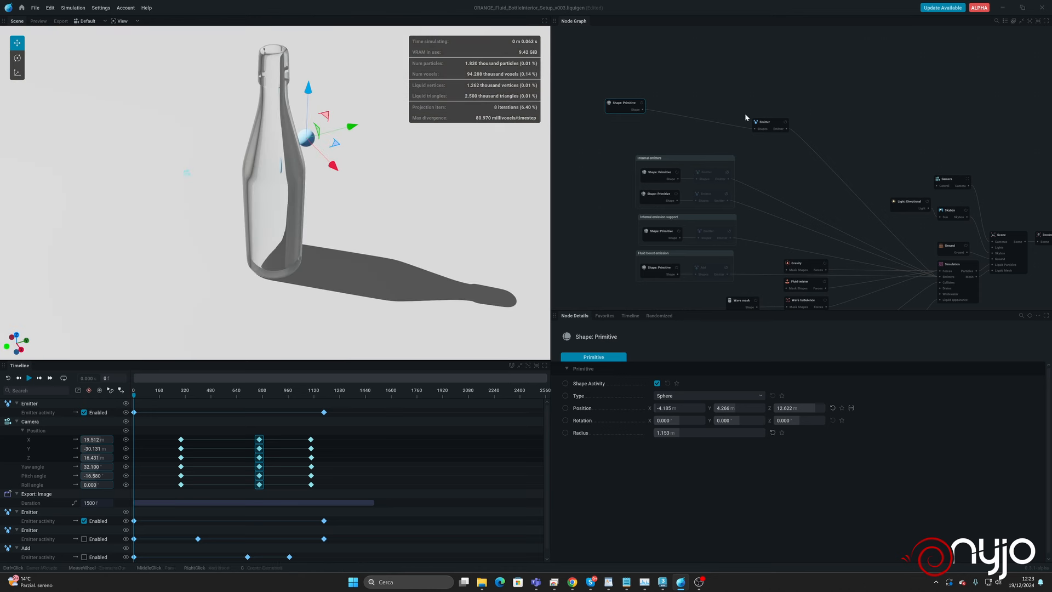
Move the new Emitter node closer to its shape node, run the simulation to about frame 94, and reset it.
{"action": "left_click_drag", "start_coordinate": [761, 122], "coordinate": [740, 106]}
{"action": "key", "text": "space"}
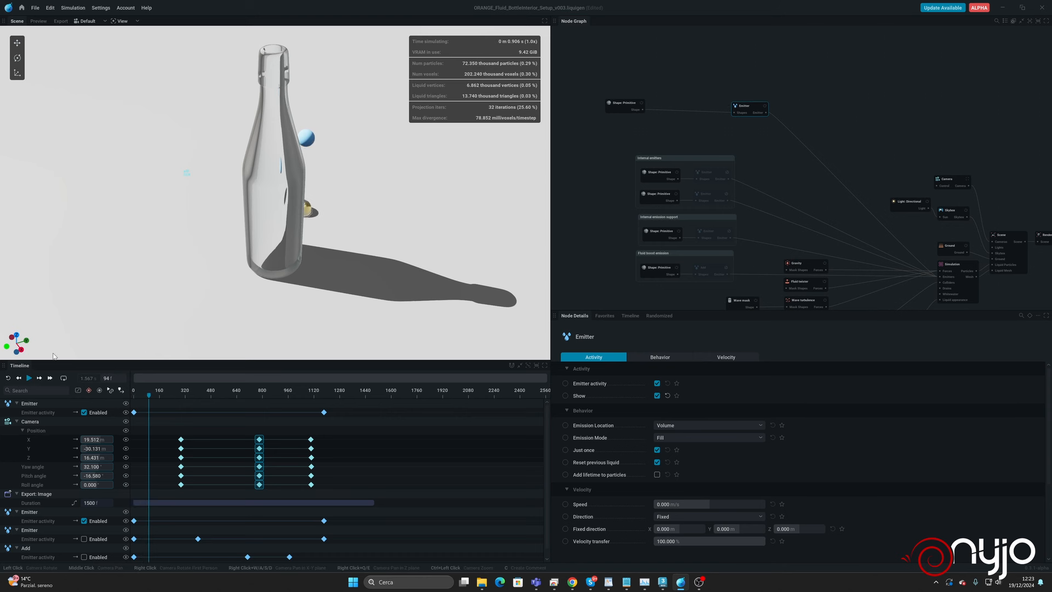
{"action": "left_click", "coordinate": [8, 378]}
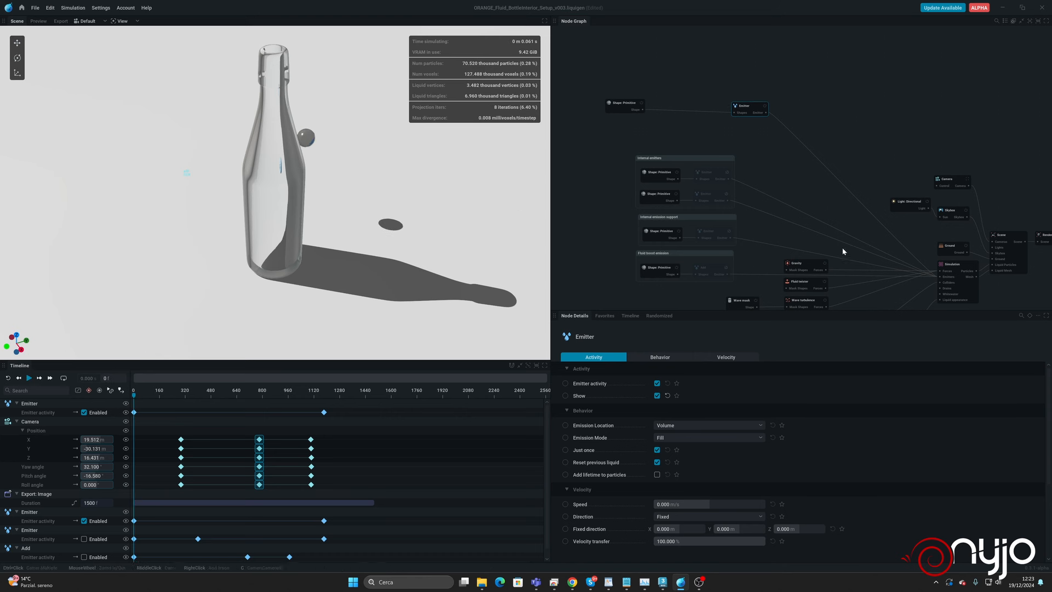
Try the IN_Bottle mesh as the Gravity force's mask shape, run the simulation to about frame 133, and reset it.
{"action": "middle_click_drag", "start_coordinate": [827, 225], "coordinate": [805, 131]}
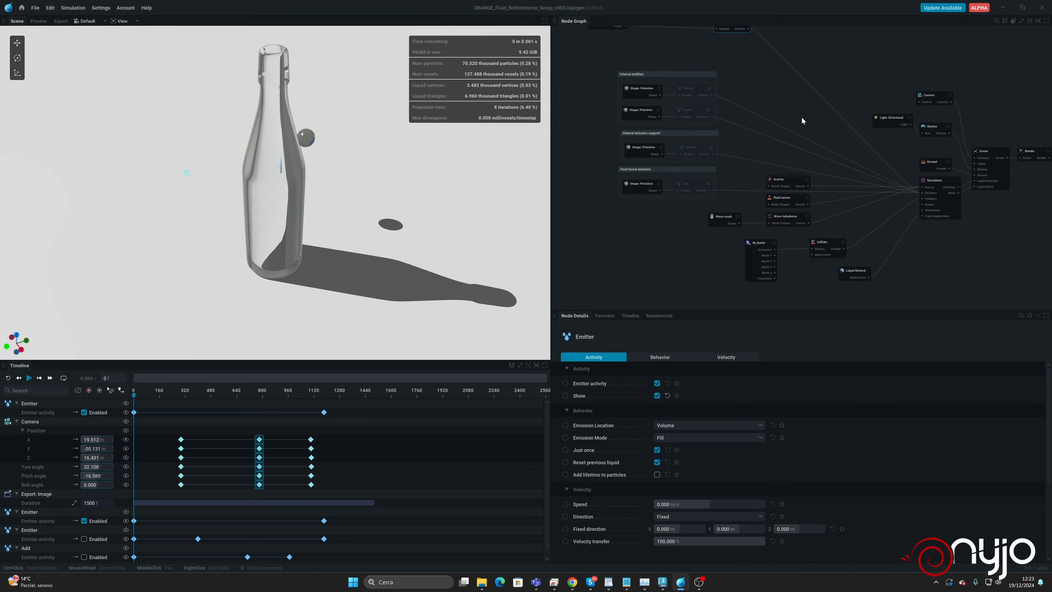
{"action": "left_click", "coordinate": [785, 178]}
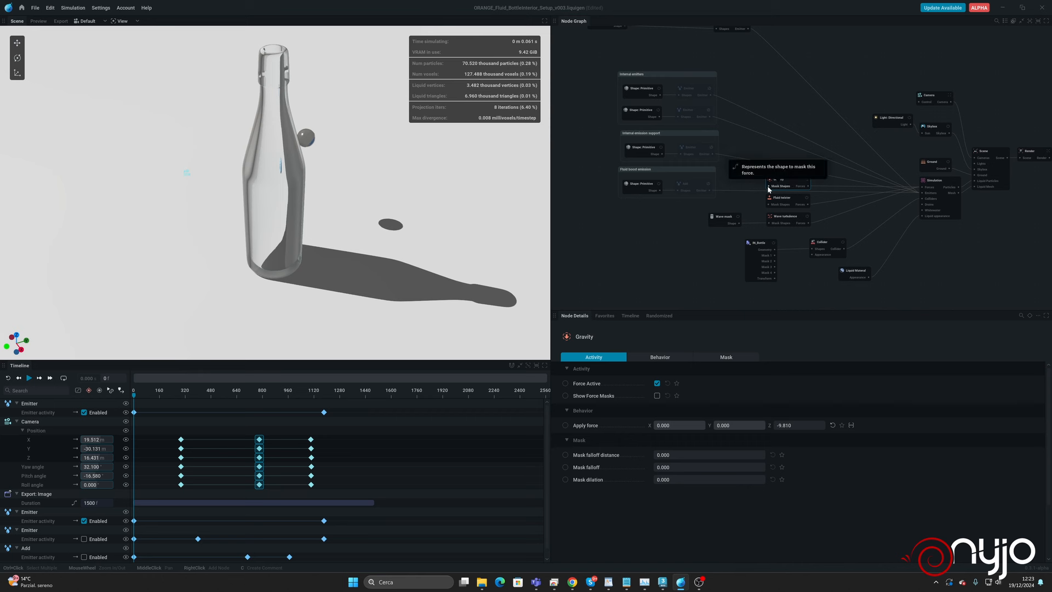
{"action": "left_click_drag", "start_coordinate": [768, 189], "coordinate": [600, 244]}
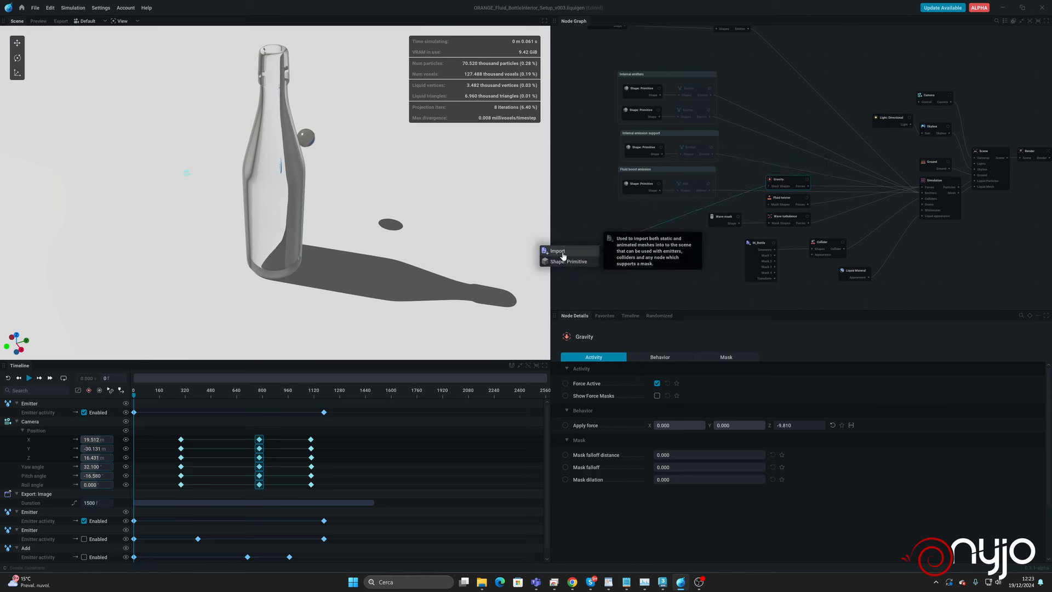
{"action": "left_click", "coordinate": [578, 231]}
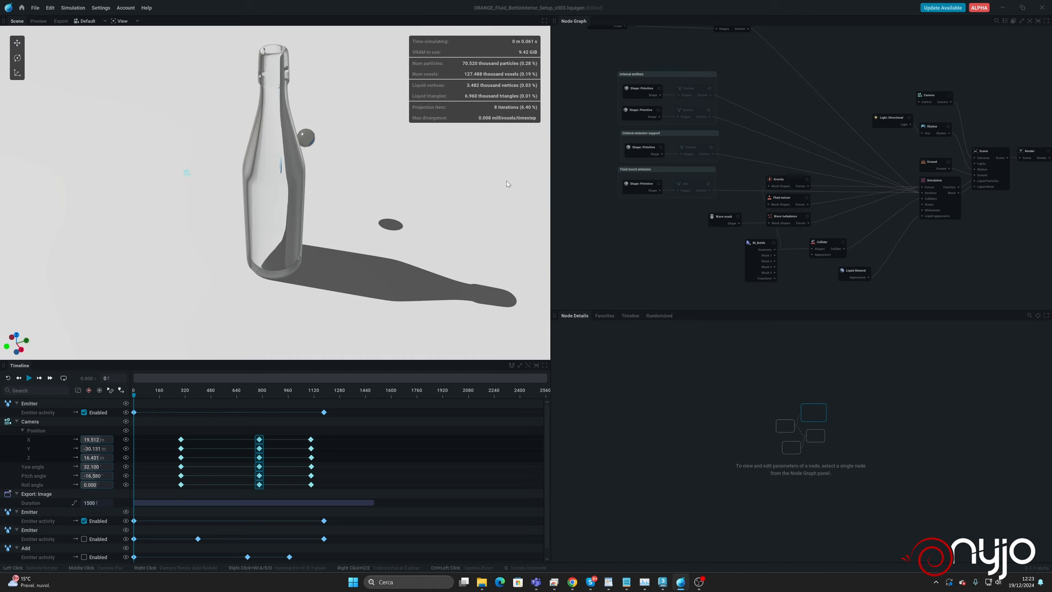
{"action": "key", "text": "space"}
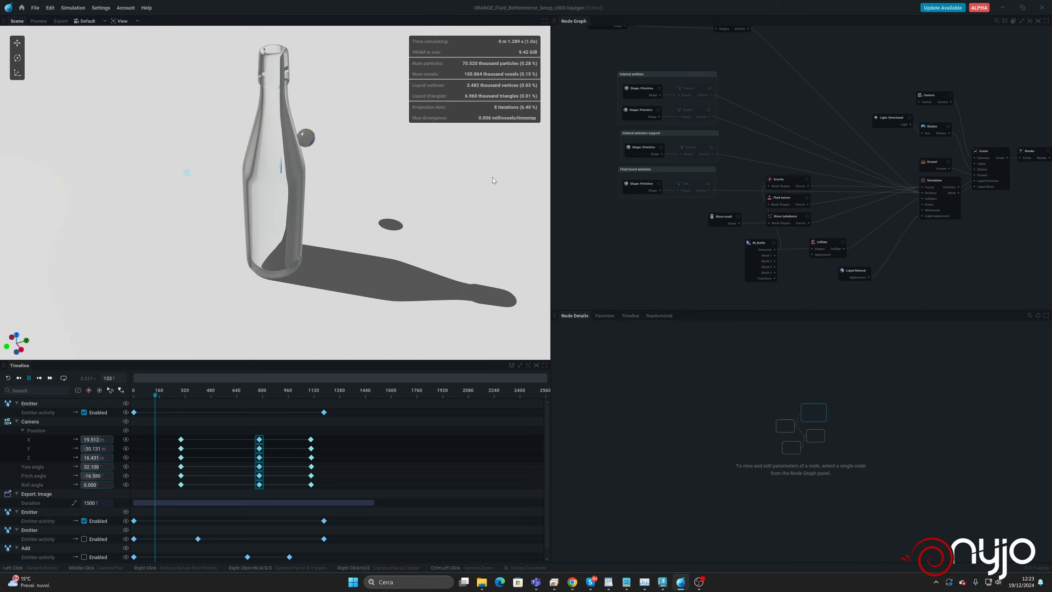
{"action": "key", "text": "space"}
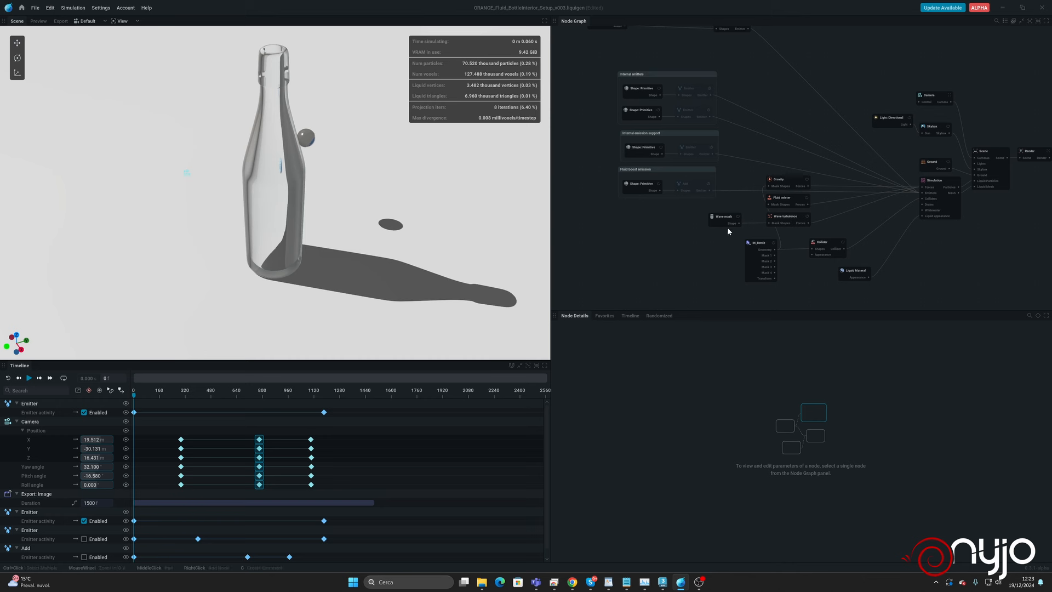
Reposition the IN_Bottle node beside the Wave mask node and disconnect the bottle mesh from Gravity's mask input.
{"action": "left_click_drag", "start_coordinate": [756, 242], "coordinate": [725, 239]}
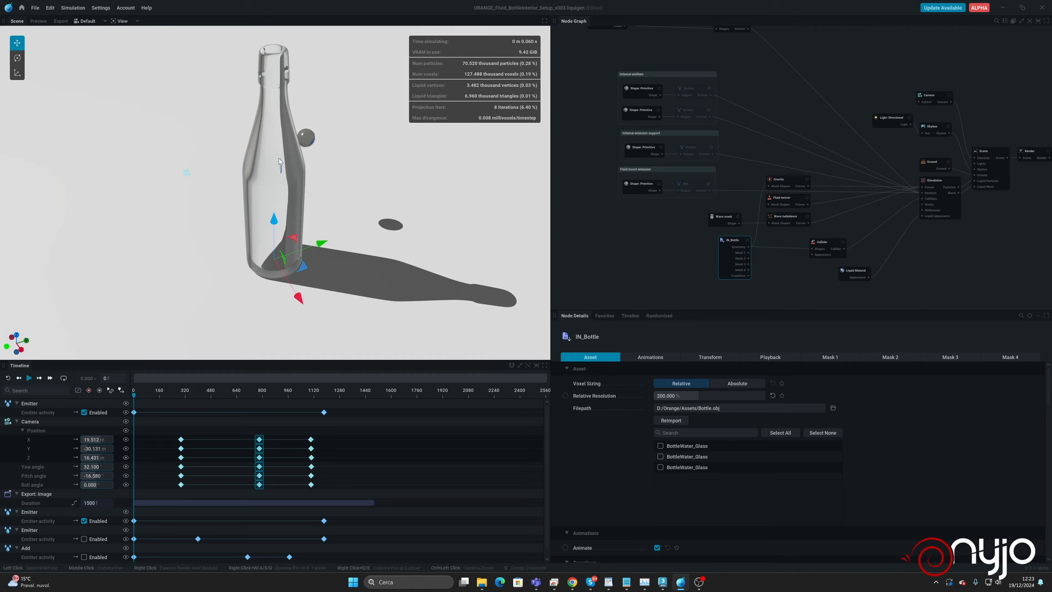
{"action": "left_click_drag", "start_coordinate": [328, 193], "coordinate": [295, 191]}
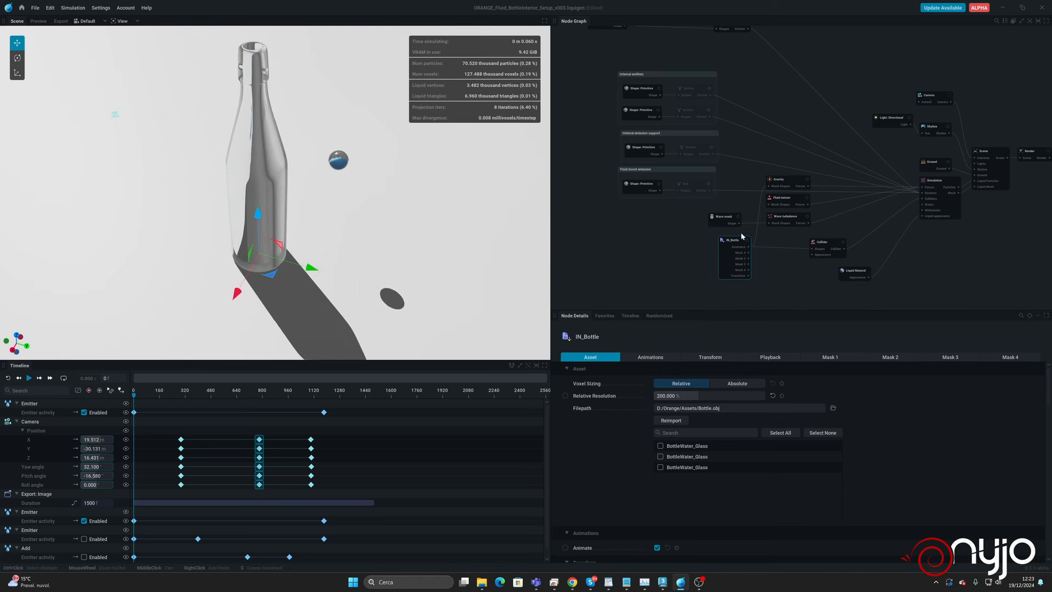
{"action": "left_click", "coordinate": [755, 188]}
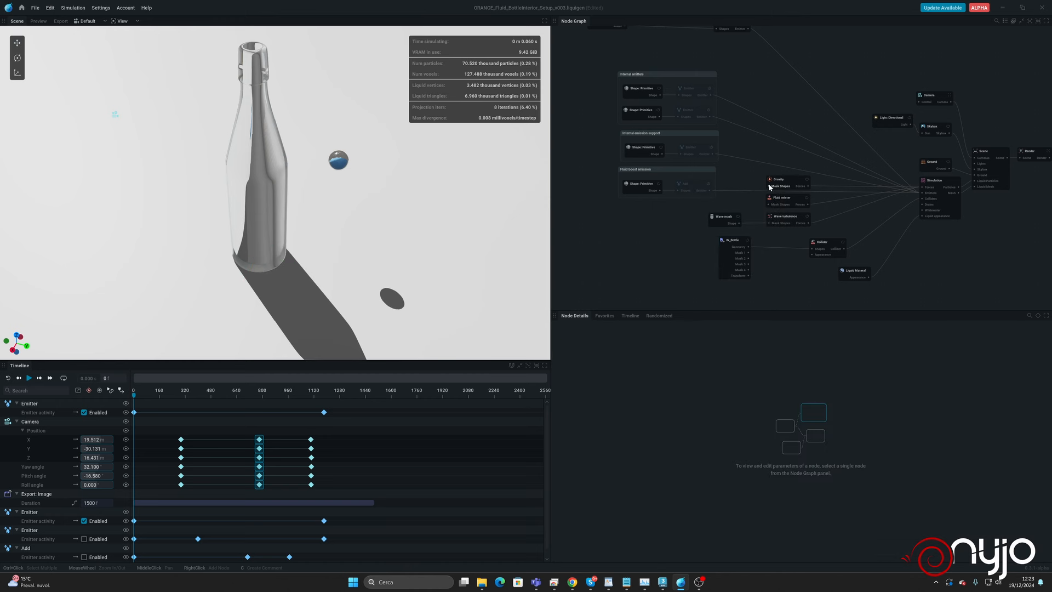
Add a Shape Primitive as Gravity's mask shape, place its node closer to the graph, and show the force masks.
{"action": "right_click", "coordinate": [583, 251]}
{"action": "left_click", "coordinate": [567, 268]}
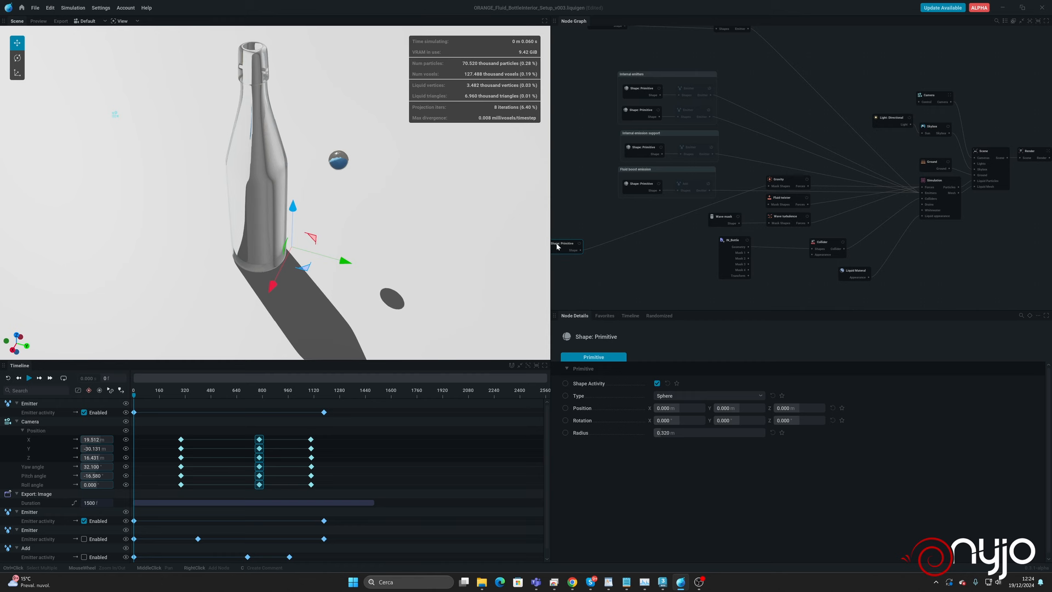
{"action": "left_click_drag", "start_coordinate": [557, 246], "coordinate": [612, 236]}
{"action": "left_click", "coordinate": [792, 181]}
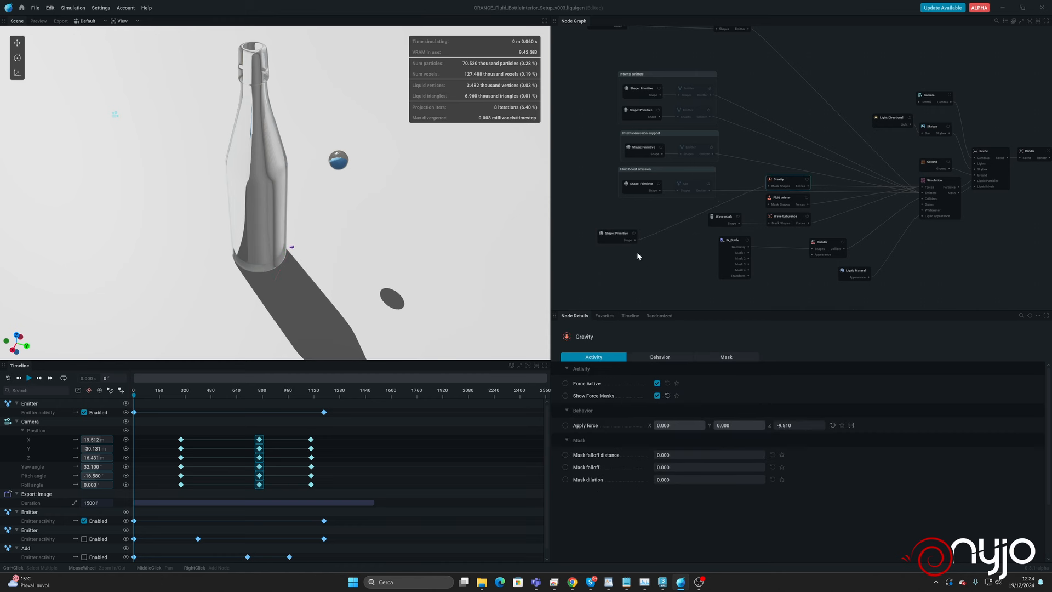
Change the mask primitive to a cylinder of 3.610 m radius and move it around the bottle, about X 2.90 m, Y -3.43 m.
{"action": "left_click", "coordinate": [609, 236]}
{"action": "left_click", "coordinate": [680, 395]}
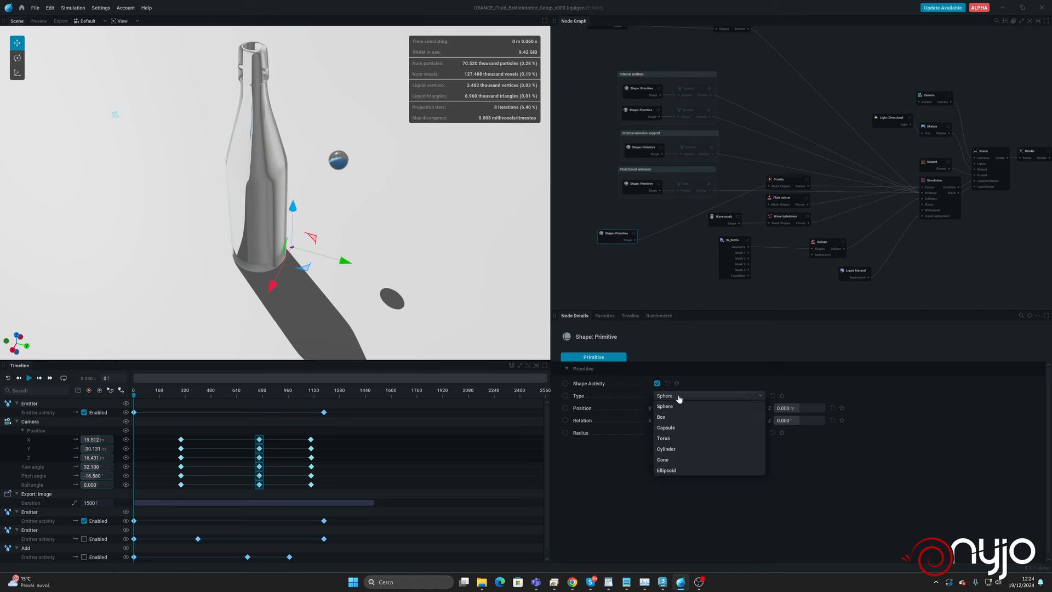
{"action": "left_click", "coordinate": [674, 448]}
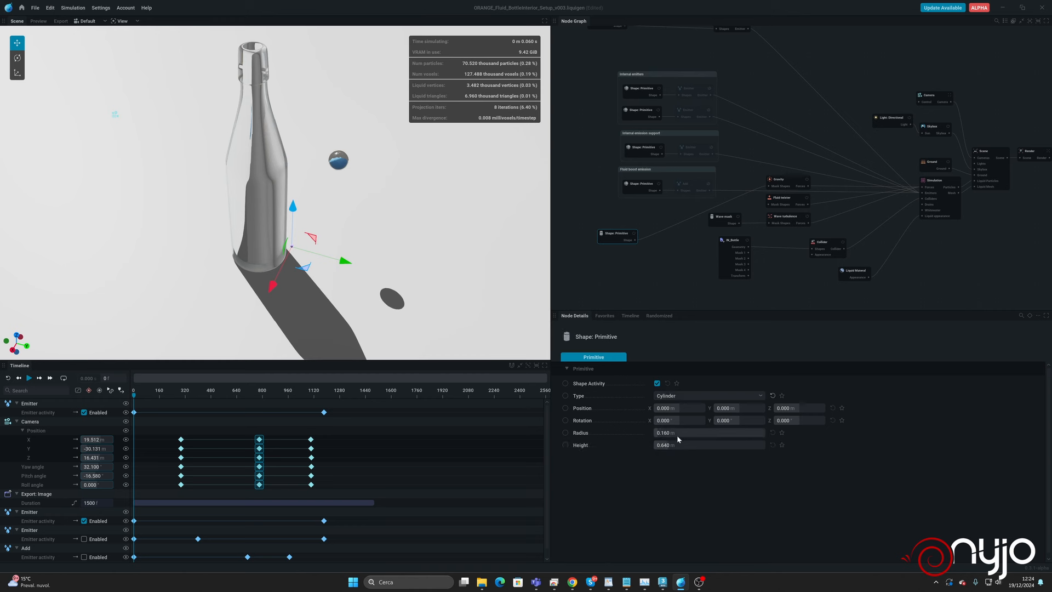
{"action": "left_click_drag", "start_coordinate": [684, 433], "coordinate": [737, 425]}
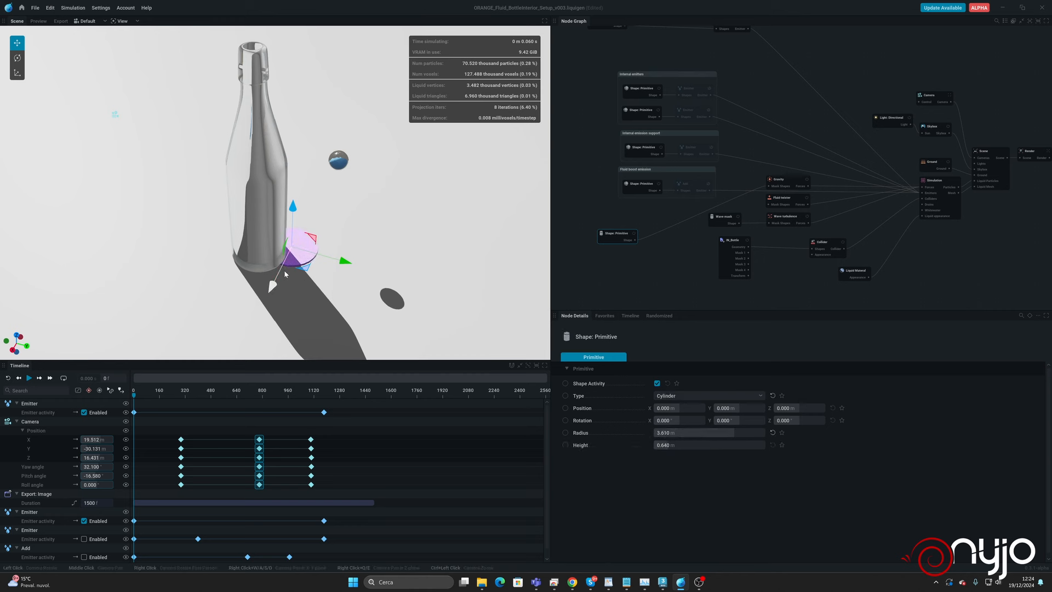
{"action": "left_click_drag", "start_coordinate": [307, 270], "coordinate": [275, 279]}
Set the mask cylinder's height to 60 m so it encloses the whole bottle.
{"action": "left_click_drag", "start_coordinate": [665, 445], "coordinate": [844, 409]}
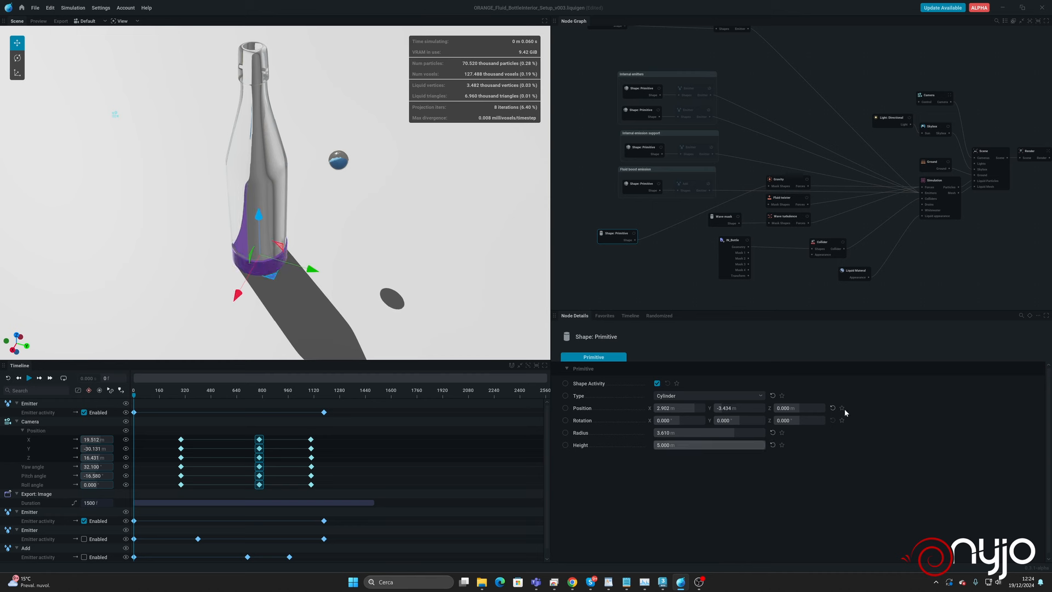
{"action": "left_click", "coordinate": [679, 445]}
{"action": "type", "text": "20"}
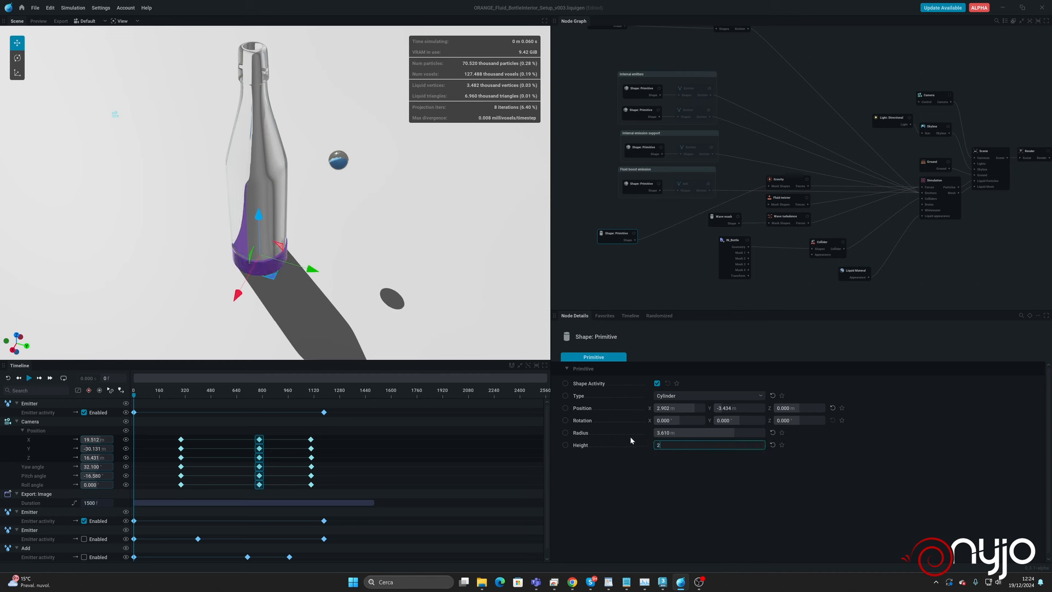
{"action": "key", "text": "Return"}
{"action": "left_click", "coordinate": [665, 445]}
{"action": "type", "text": "60"}
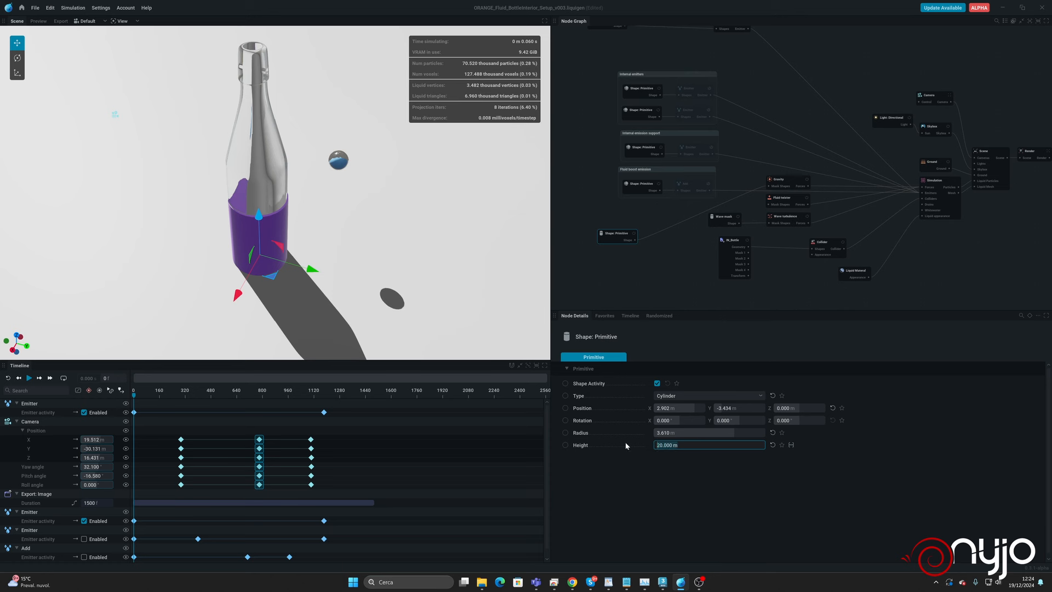
{"action": "key", "text": "Return"}
Center the mask cylinder on the bottle at about X 2.70 m, Y -3.59 m, and widen its radius to 4.477 m.
{"action": "left_click_drag", "start_coordinate": [328, 238], "coordinate": [367, 236]}
{"action": "left_click_drag", "start_coordinate": [312, 263], "coordinate": [308, 264]}
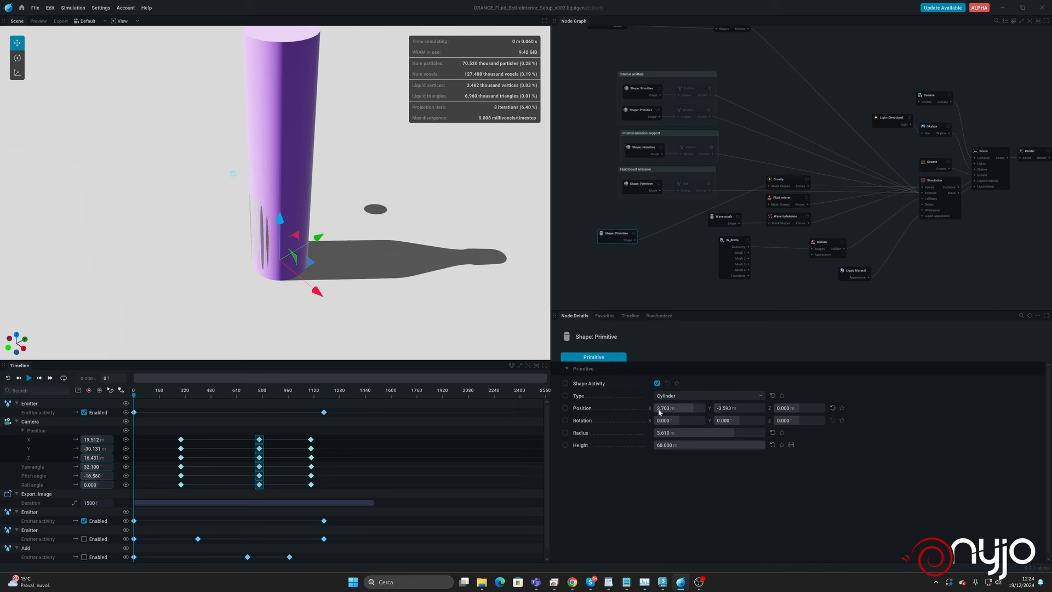
{"action": "left_click_drag", "start_coordinate": [666, 433], "coordinate": [685, 432]}
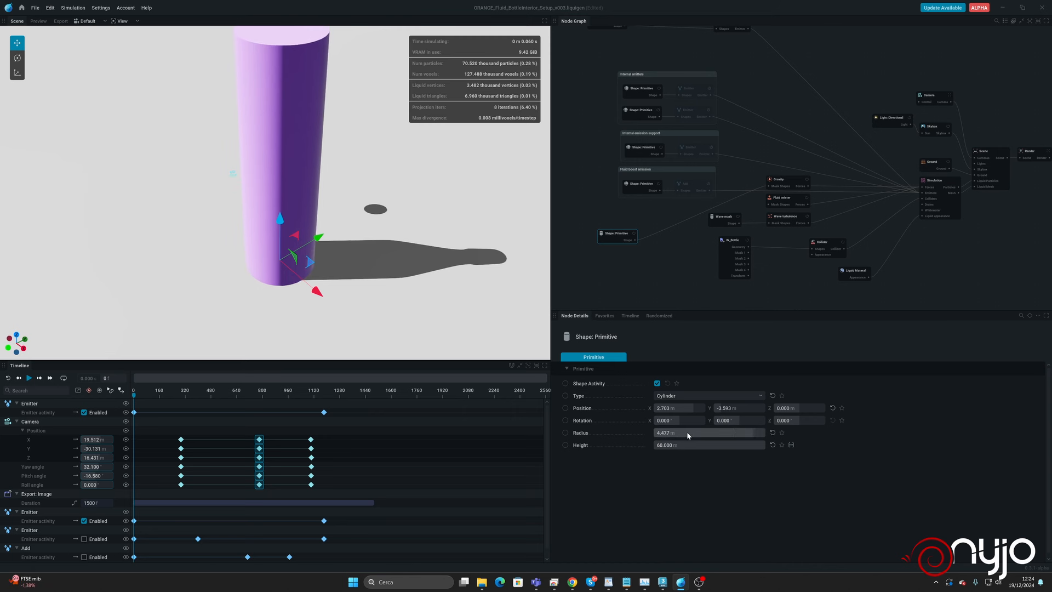
Set Gravity's mask falloff to 0.267, hide its force masks, and save the project.
{"action": "left_click", "coordinate": [776, 185]}
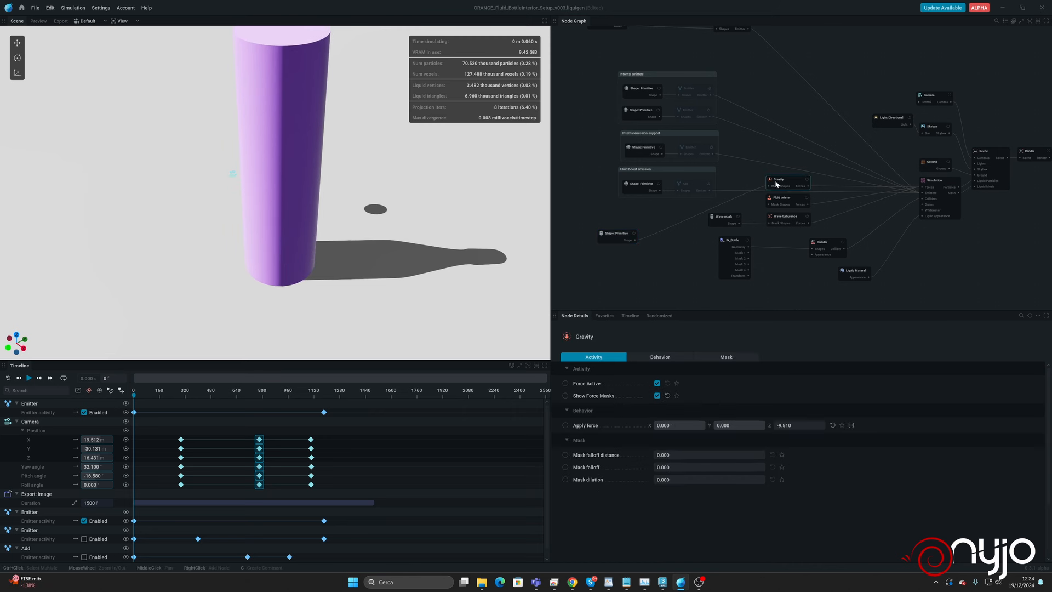
{"action": "left_click_drag", "start_coordinate": [668, 467], "coordinate": [672, 468]}
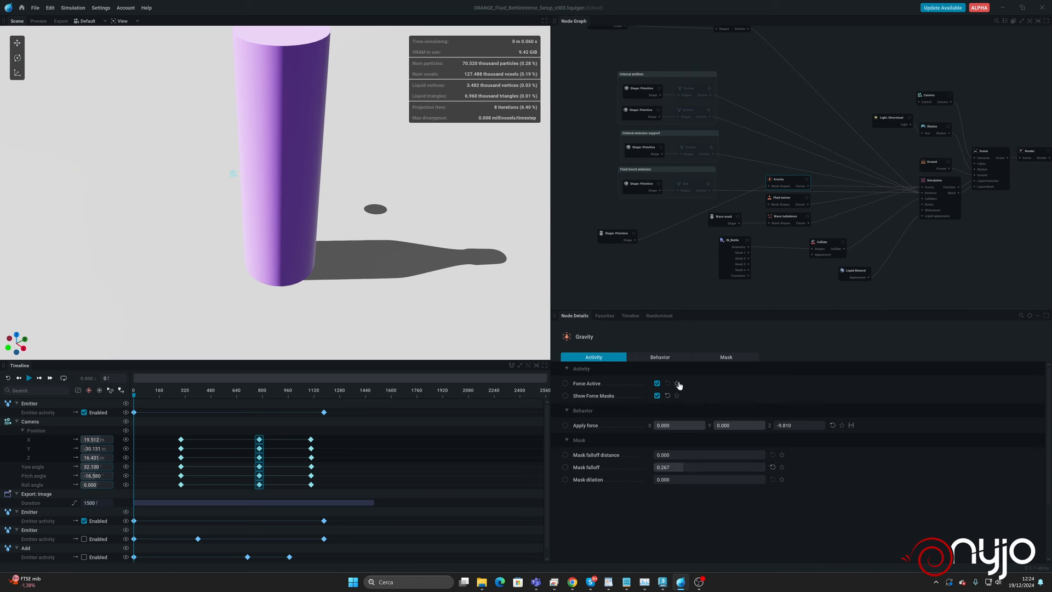
{"action": "left_click", "coordinate": [664, 395]}
{"action": "left_click_drag", "start_coordinate": [329, 224], "coordinate": [297, 222]}
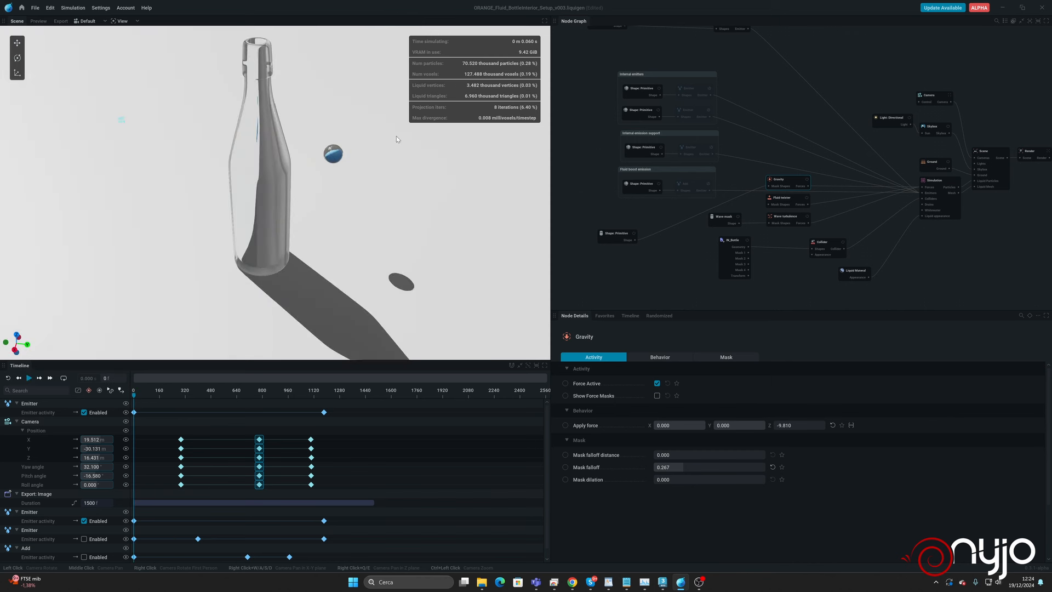
{"action": "key", "text": "ctrl+s"}
Set the outside sphere Emitter's speed to 22.333 m/s and run the simulation.
{"action": "middle_click_drag", "start_coordinate": [744, 59], "coordinate": [807, 132]}
{"action": "left_click", "coordinate": [736, 117]}
{"action": "scroll", "coordinate": [714, 140], "scroll_direction": "up", "scroll_amount": 2}
{"action": "left_click_drag", "start_coordinate": [710, 504], "coordinate": [718, 504]}
{"action": "key", "text": "space"}
{"action": "key", "text": "space"}
{"action": "key", "text": "space"}
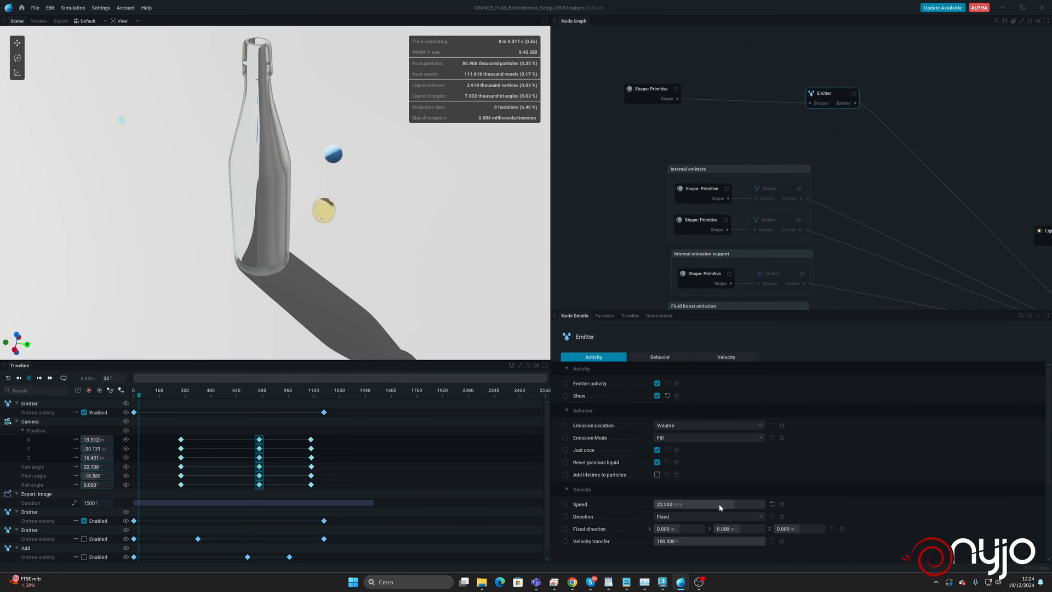
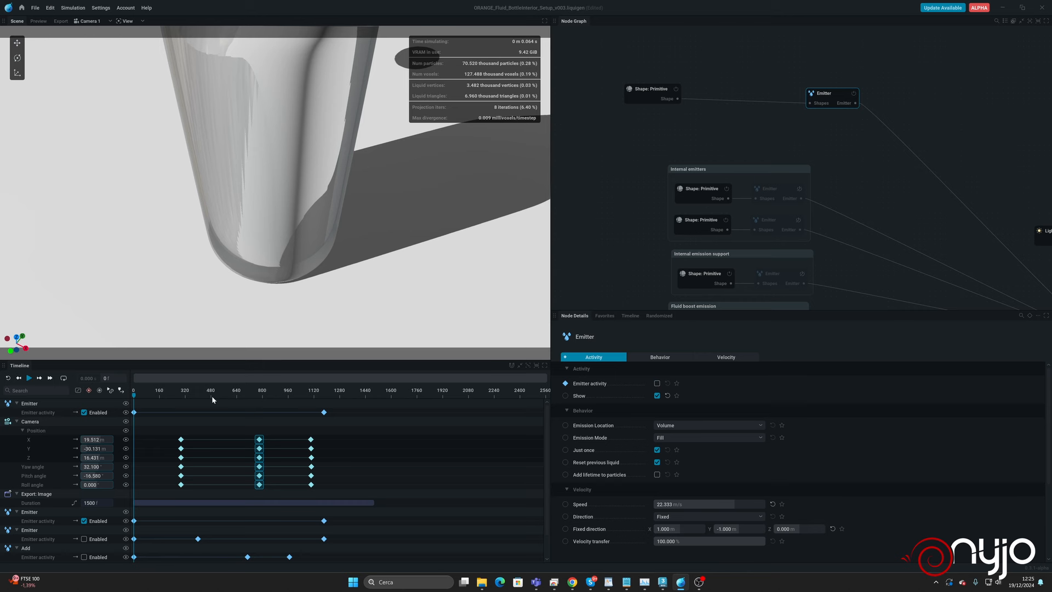
Review the animation through Camera 1 up to frame 1784, and rerun the simulation in the Default view.
{"action": "left_click_drag", "start_coordinate": [213, 394], "coordinate": [310, 402]}
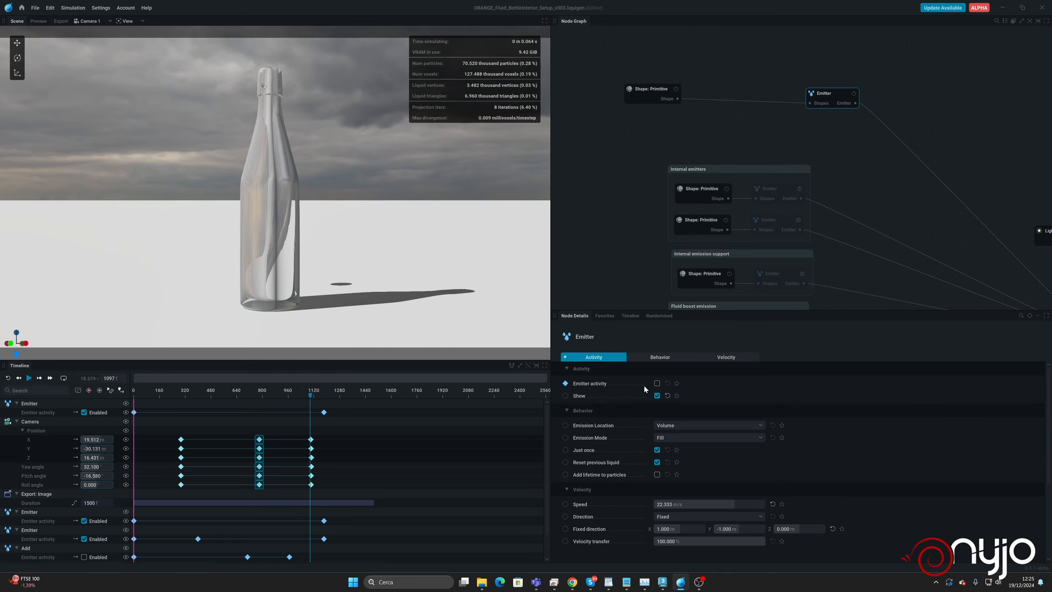
{"action": "key", "text": "space"}
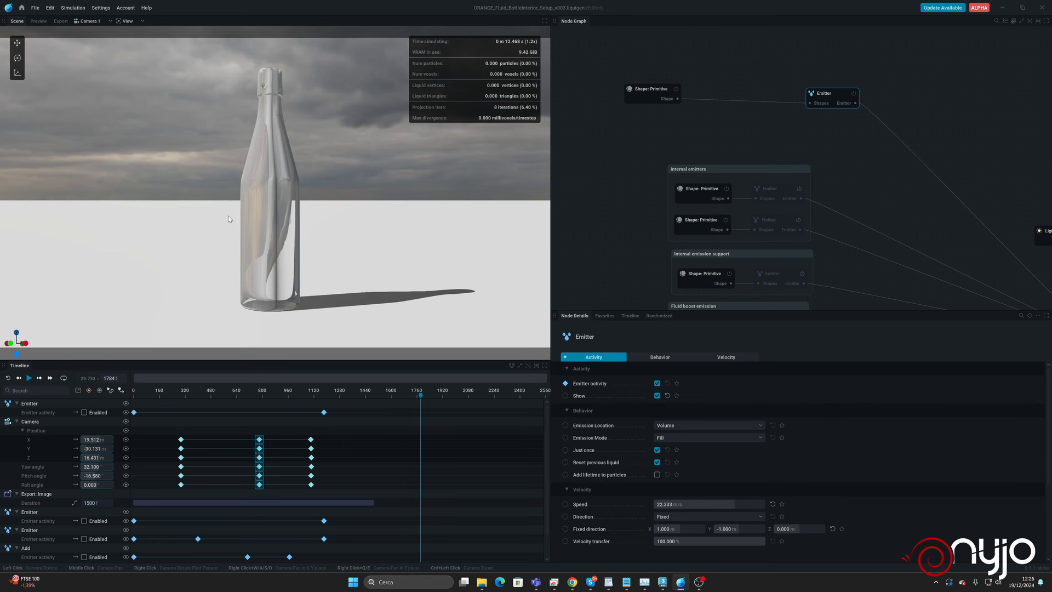
{"action": "left_click", "coordinate": [94, 21]}
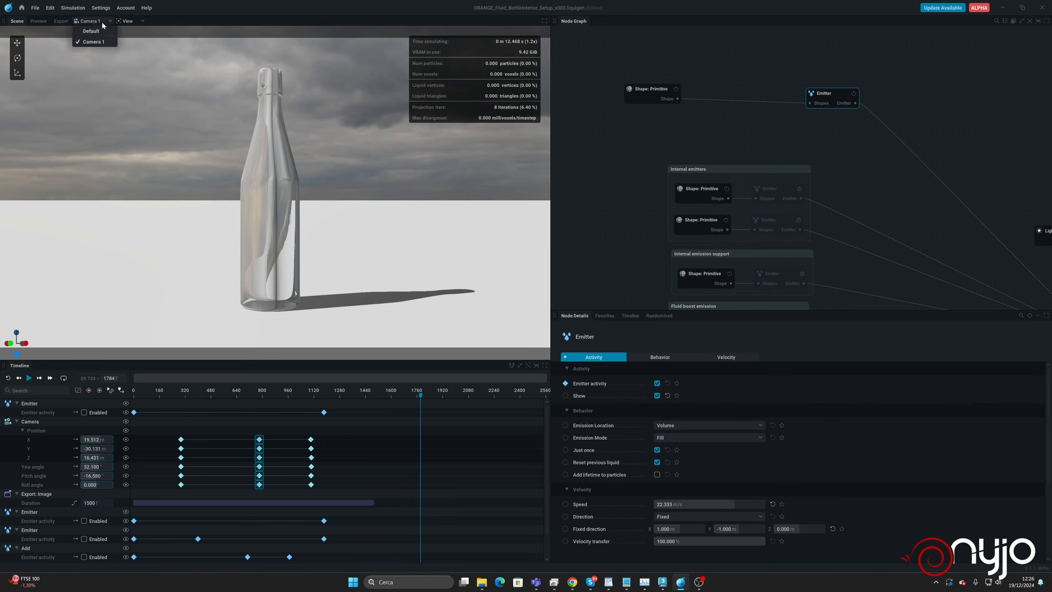
{"action": "left_click", "coordinate": [91, 32]}
{"action": "mouse_move", "coordinate": [279, 211]}
{"action": "left_mouse_down"}
{"action": "mouse_move", "coordinate": [315, 221]}
{"action": "mouse_move", "coordinate": [281, 230]}
{"action": "left_mouse_up"}
{"action": "key", "text": "space"}
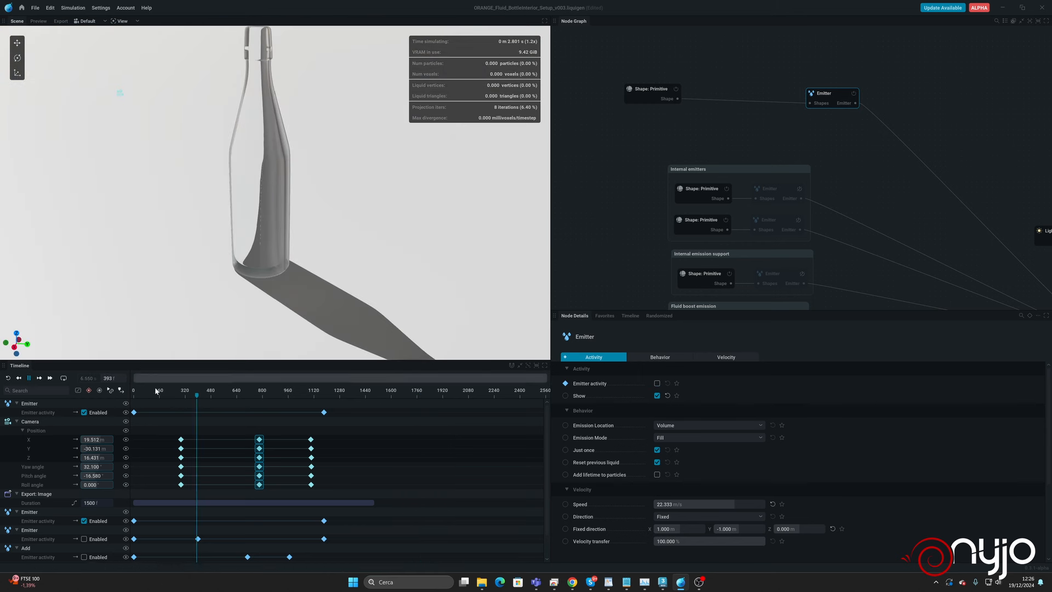
{"action": "key", "text": "space"}
Key the outside Emitter's activity off at frame 0 and on at frame 1183, and run the simulation to about frame 1734.
{"action": "left_click", "coordinate": [324, 413]}
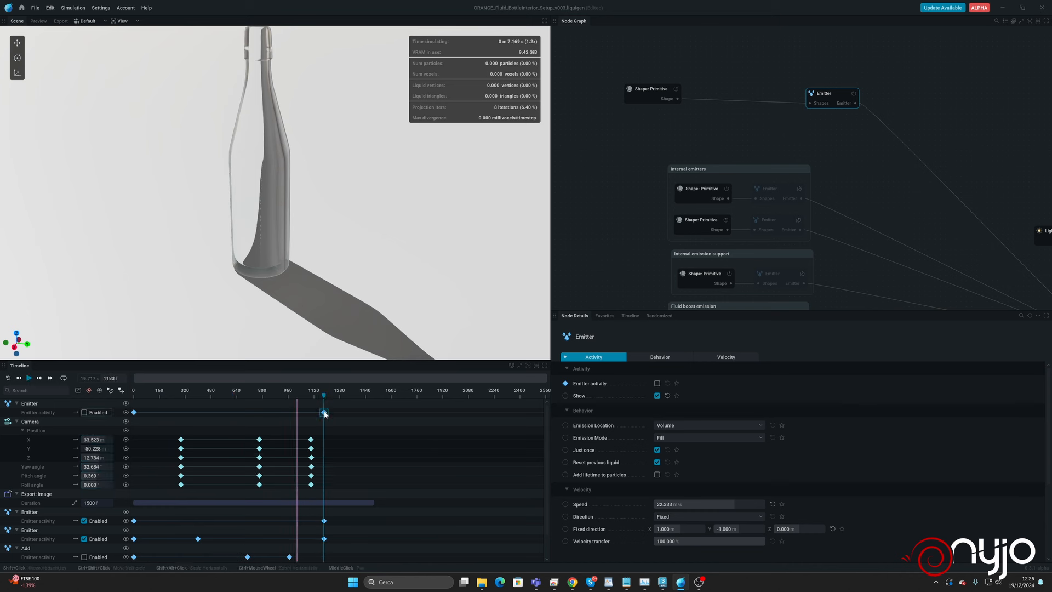
{"action": "left_click", "coordinate": [87, 412]}
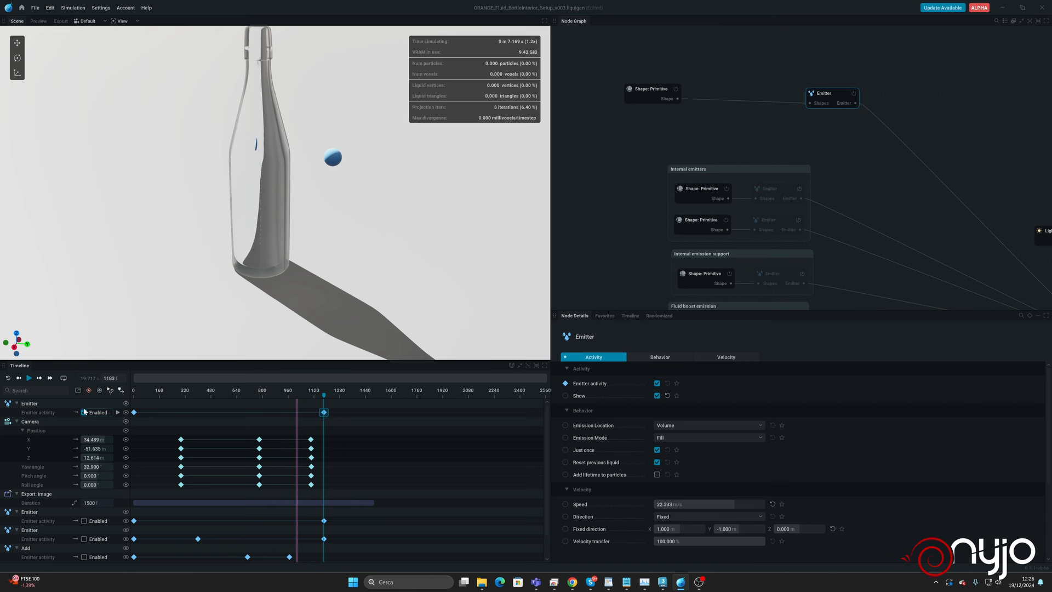
{"action": "left_click", "coordinate": [133, 413]}
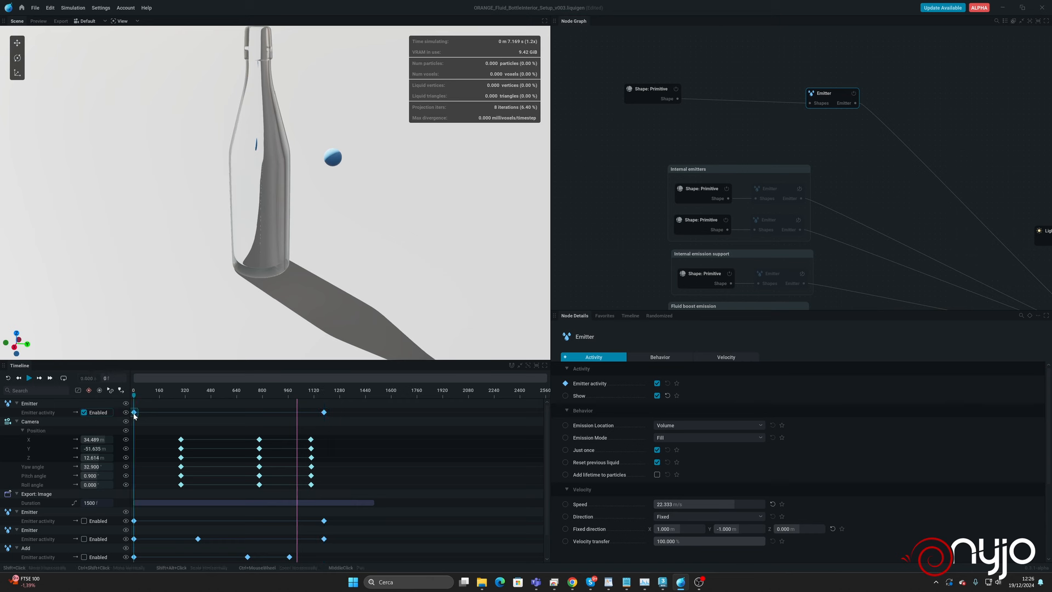
{"action": "left_click", "coordinate": [84, 413]}
{"action": "left_click", "coordinate": [9, 380]}
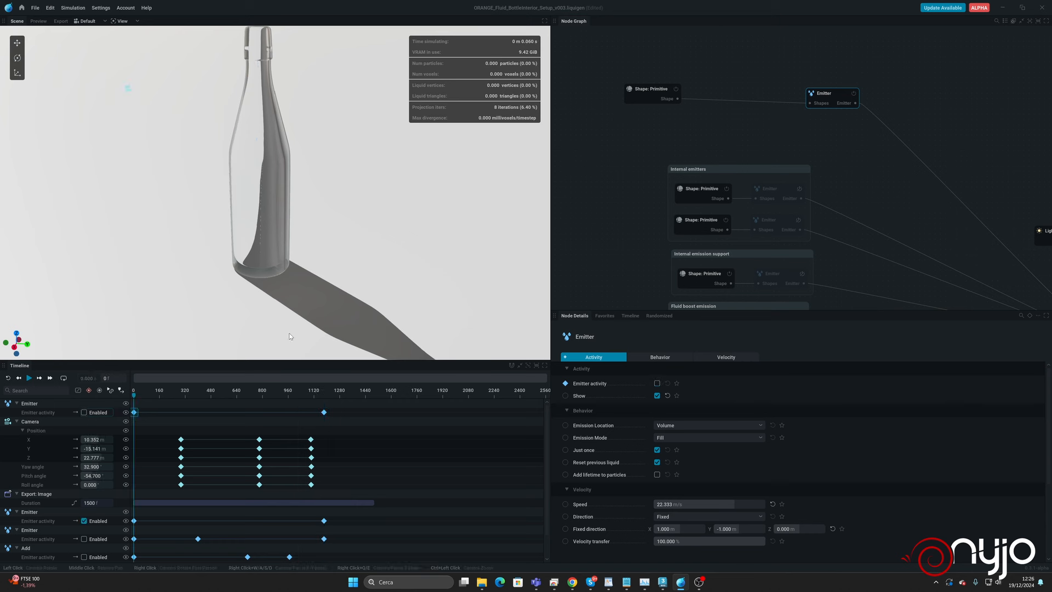
{"action": "key", "text": "space"}
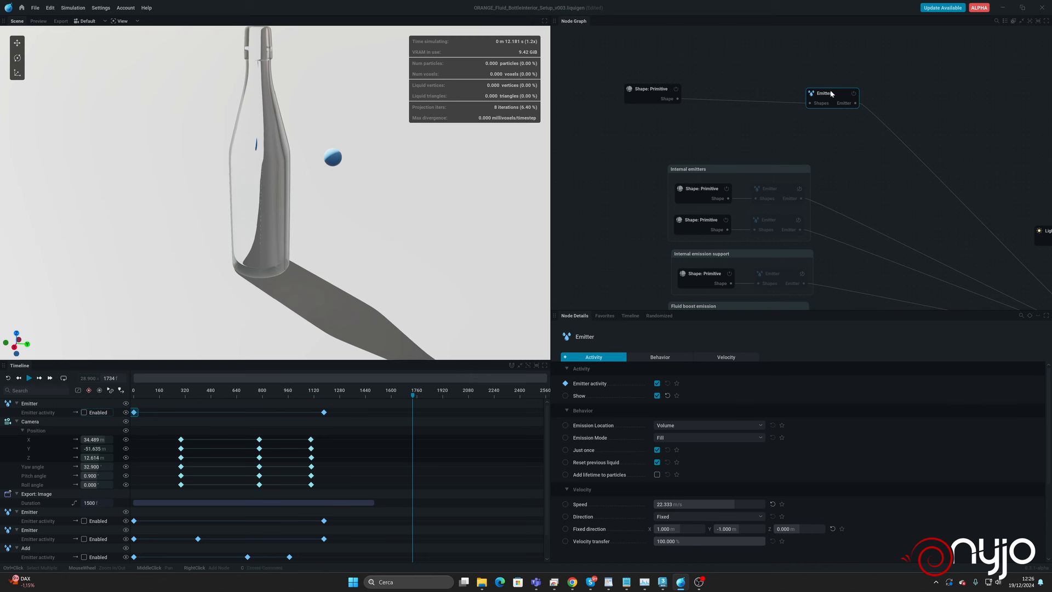
Turn off Show for the outside Emitter, select its sphere primitive, and run the simulation to about frame 314.
{"action": "left_click_drag", "start_coordinate": [830, 96], "coordinate": [825, 90]}
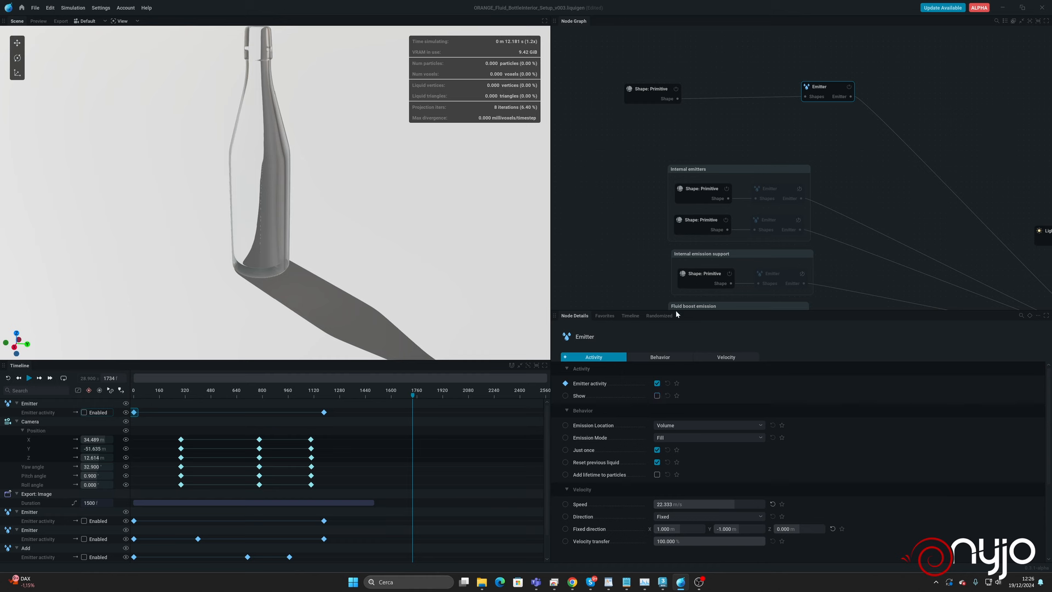
{"action": "left_click", "coordinate": [645, 89]}
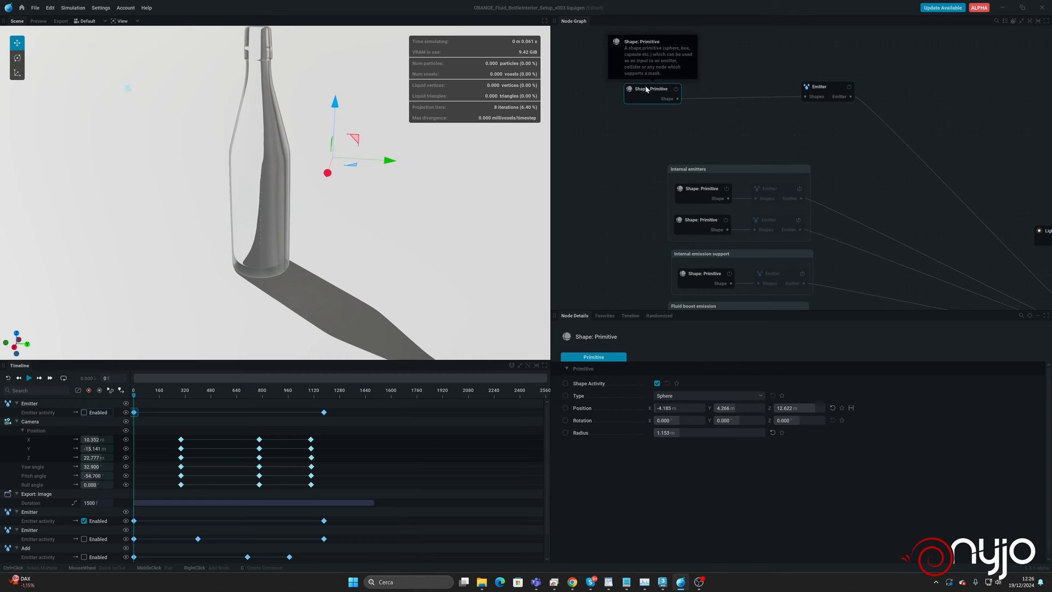
{"action": "key", "text": "space"}
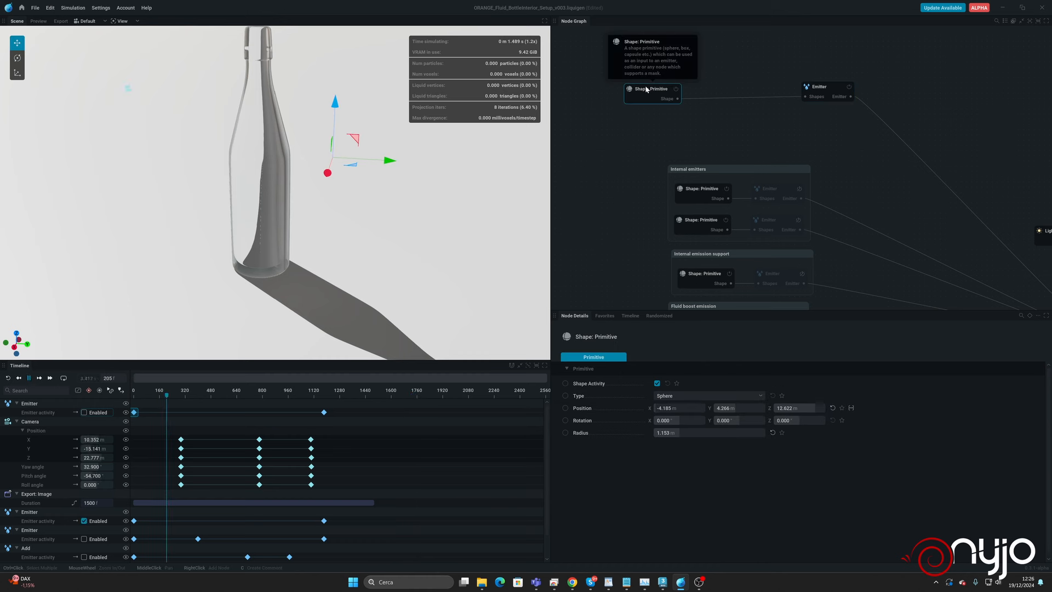
{"action": "key", "text": "space"}
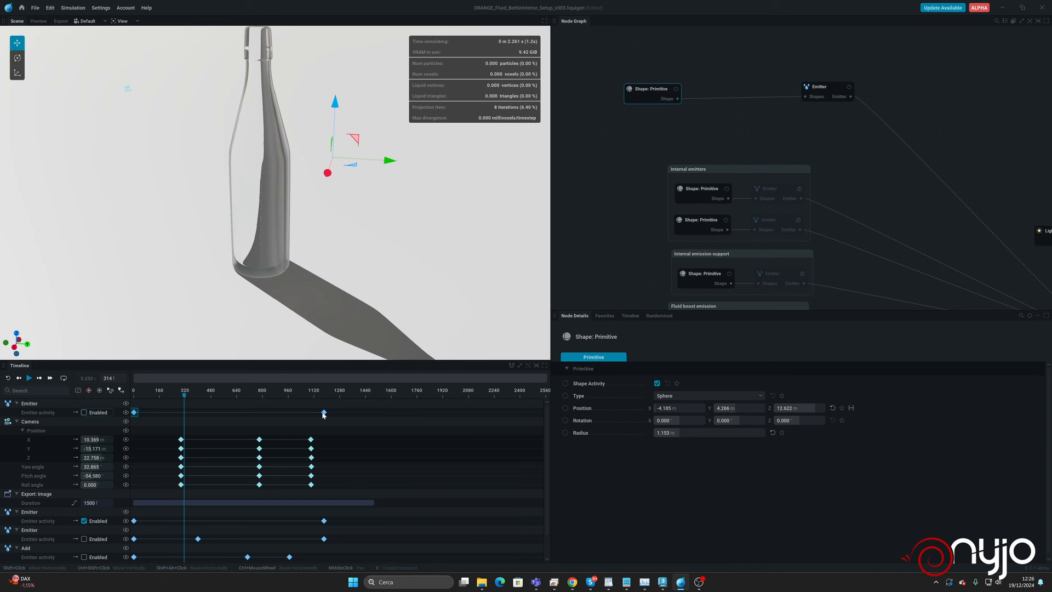
Move the first timeline Emitter's second activity key to about frame 145, run the simulation briefly, and reset it.
{"action": "left_click_drag", "start_coordinate": [324, 412], "coordinate": [149, 414]}
{"action": "key", "text": "space"}
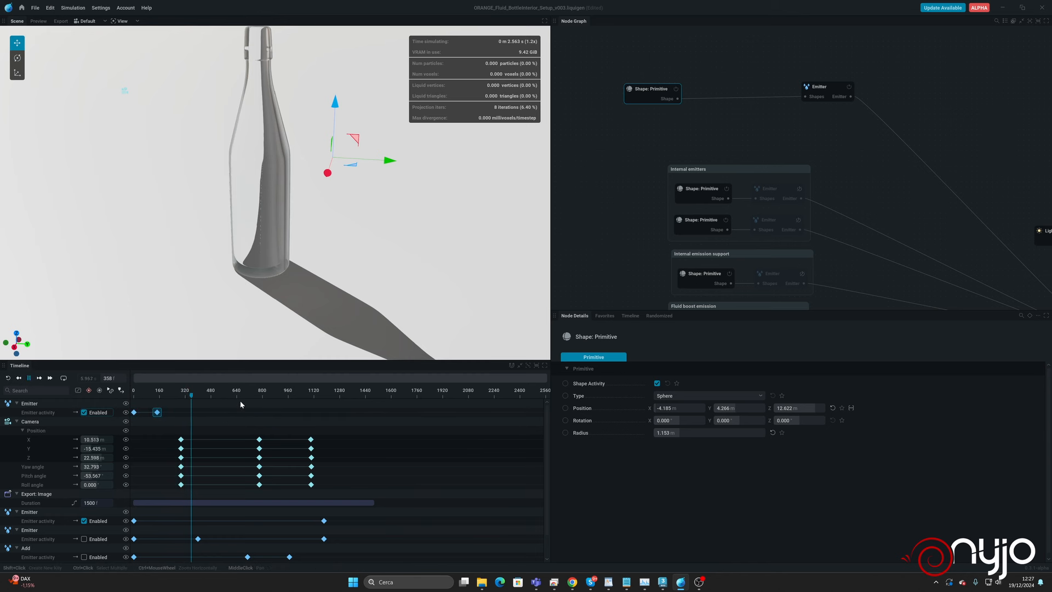
{"action": "key", "text": "space"}
{"action": "key", "text": "r"}
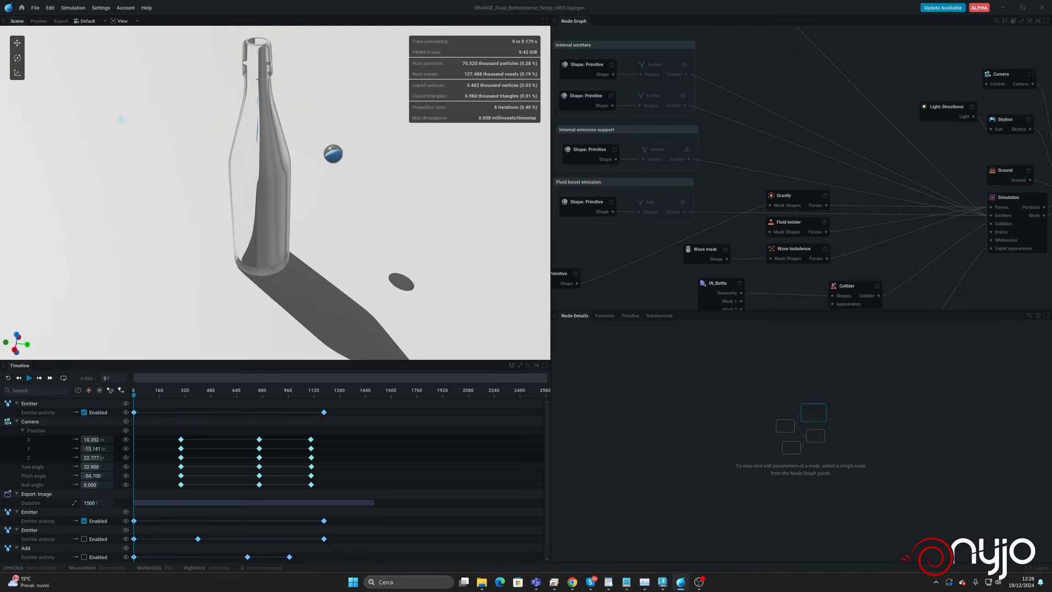
Key the Splash emitter's activity off at frame 0 and on at frame 1185, and turn off its Show option.
{"action": "middle_click_drag", "start_coordinate": [875, 54], "coordinate": [679, 224]}
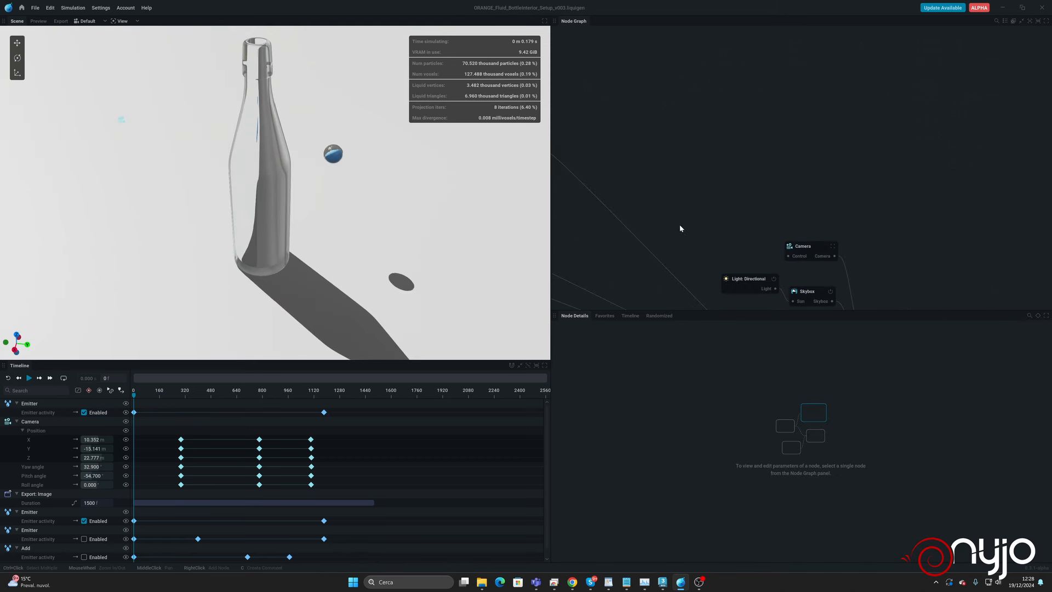
{"action": "middle_click_drag", "start_coordinate": [660, 165], "coordinate": [881, 221]}
{"action": "left_click_drag", "start_coordinate": [740, 199], "coordinate": [744, 194]}
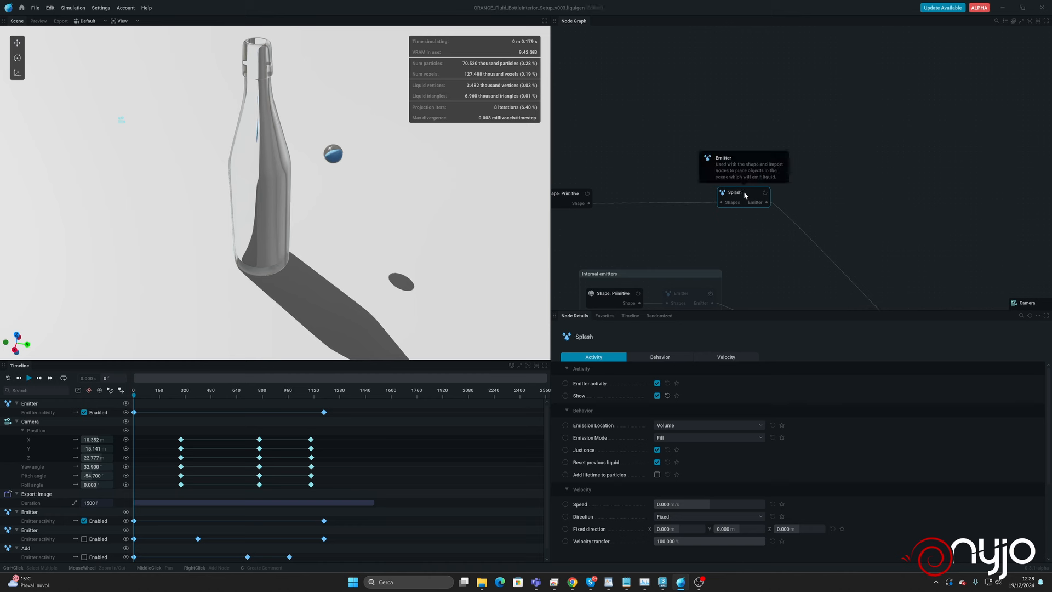
{"action": "scroll", "coordinate": [297, 454], "scroll_direction": "down", "scroll_amount": 1}
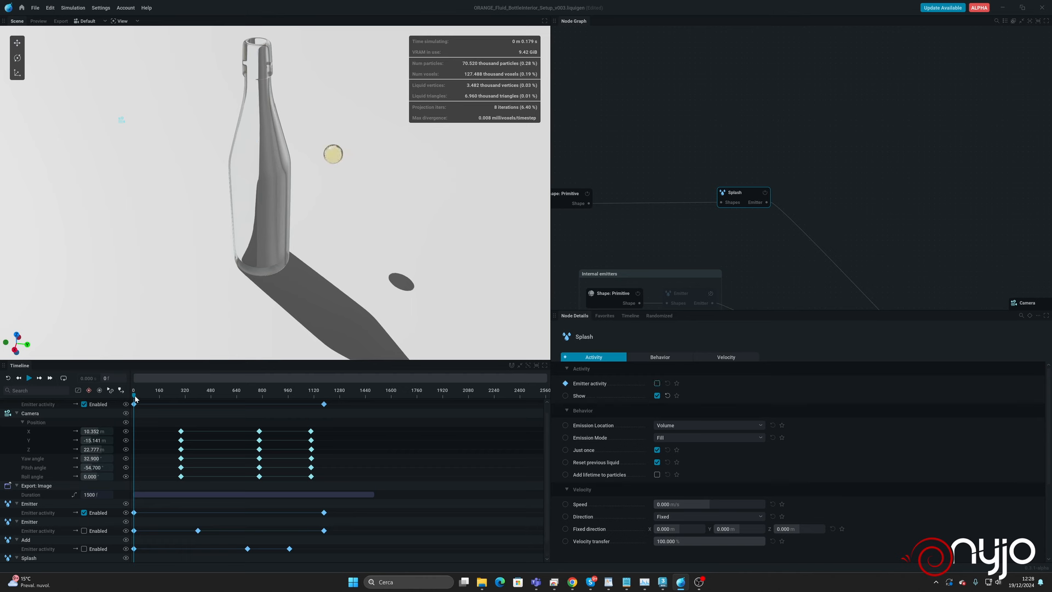
{"action": "left_click_drag", "start_coordinate": [135, 398], "coordinate": [326, 408]}
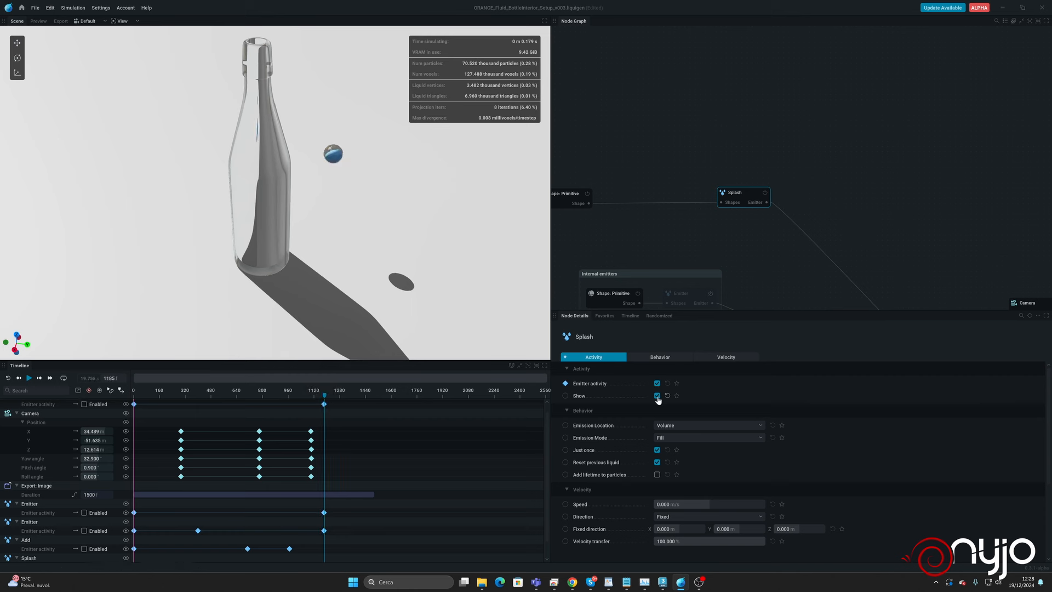
Reset the simulation and run it to about frame 1657 to check the Splash emission.
{"action": "key", "text": "r"}
{"action": "key", "text": "space"}
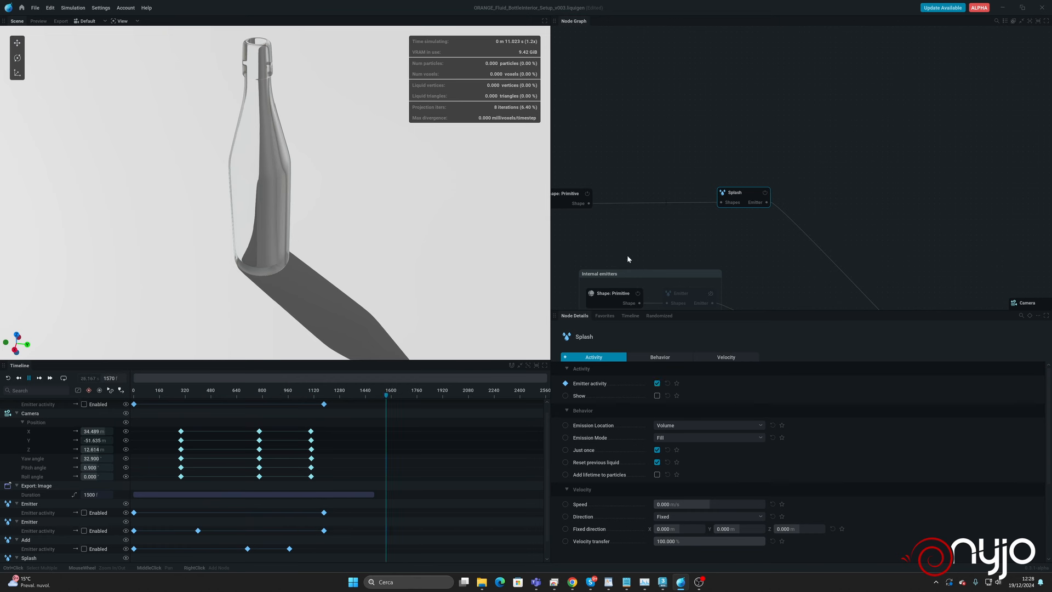
{"action": "key", "text": "space"}
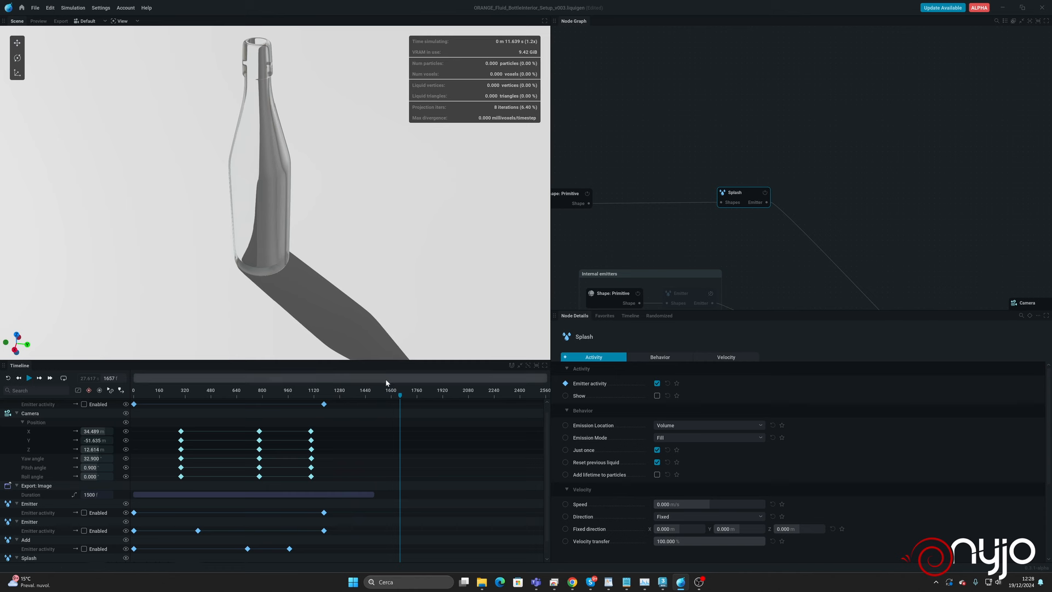
Shift Splash's second activity key to about frame 110, enable its activity at frame 0, and test the simulation to frame 203.
{"action": "left_click_drag", "start_coordinate": [323, 405], "coordinate": [153, 407]}
{"action": "key", "text": "ctrl+z"}
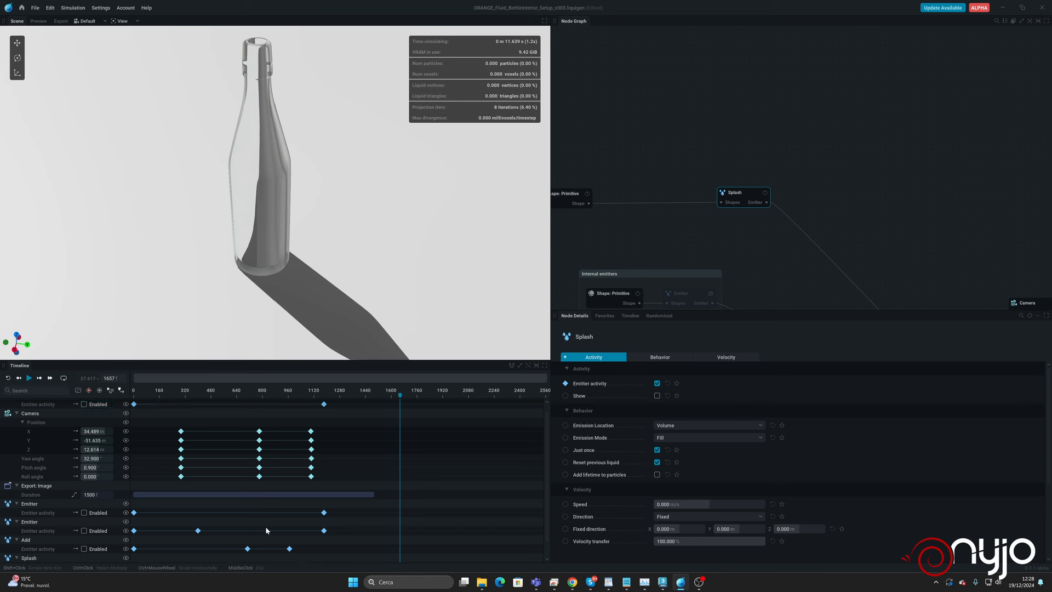
{"action": "scroll", "coordinate": [146, 538], "scroll_direction": "down", "scroll_amount": 1}
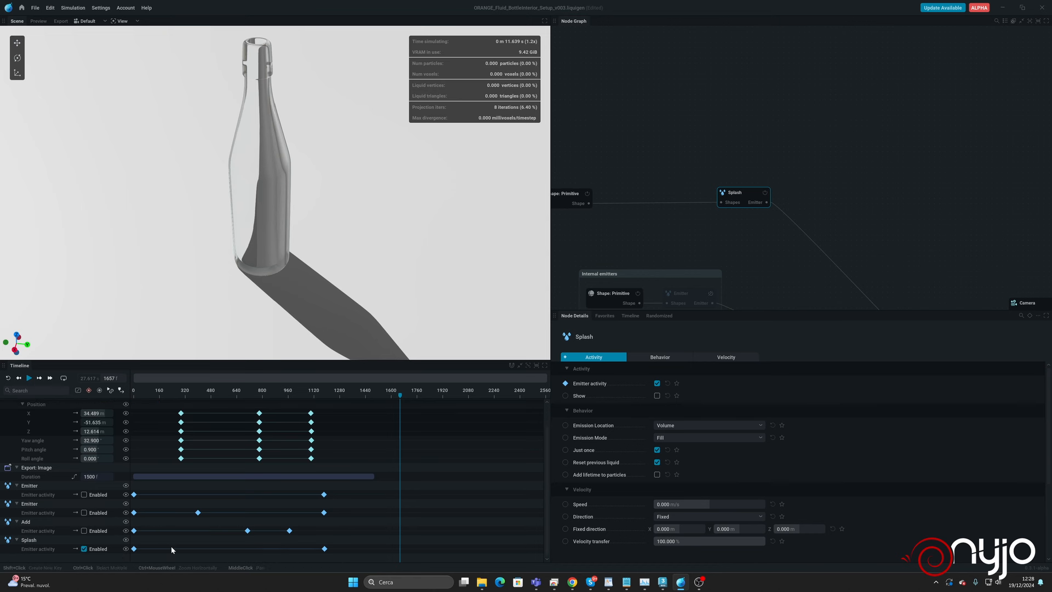
{"action": "left_click", "coordinate": [134, 549]}
{"action": "left_click_drag", "start_coordinate": [325, 549], "coordinate": [154, 542]}
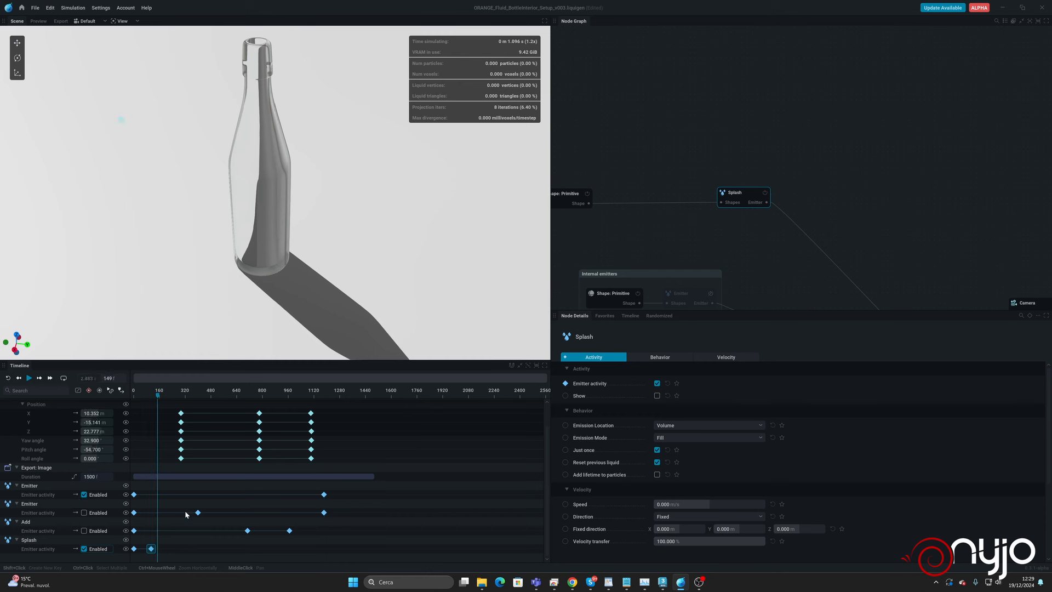
{"action": "left_click", "coordinate": [84, 548]}
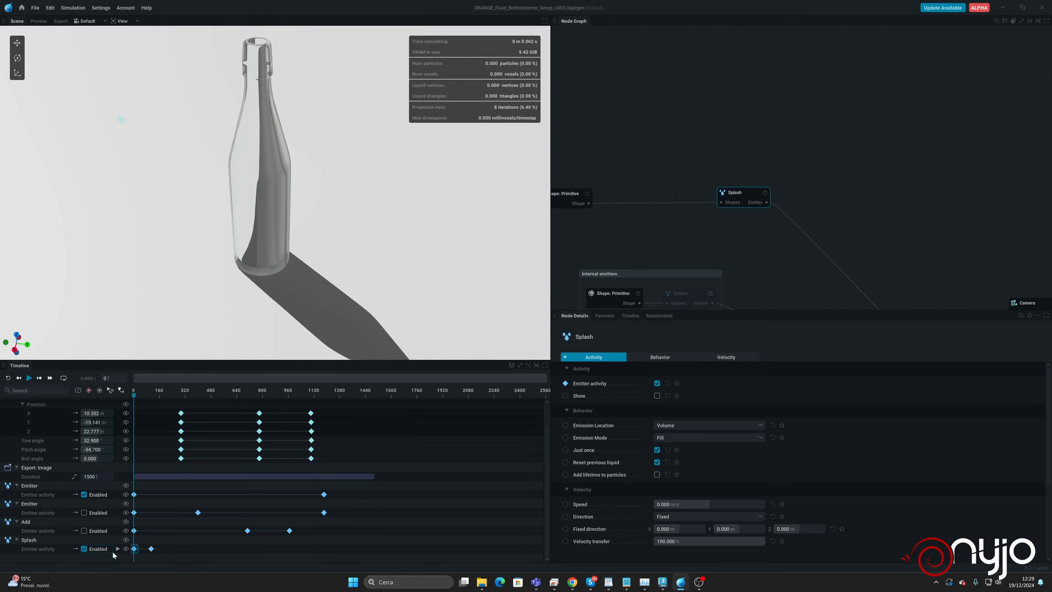
{"action": "key", "text": "space"}
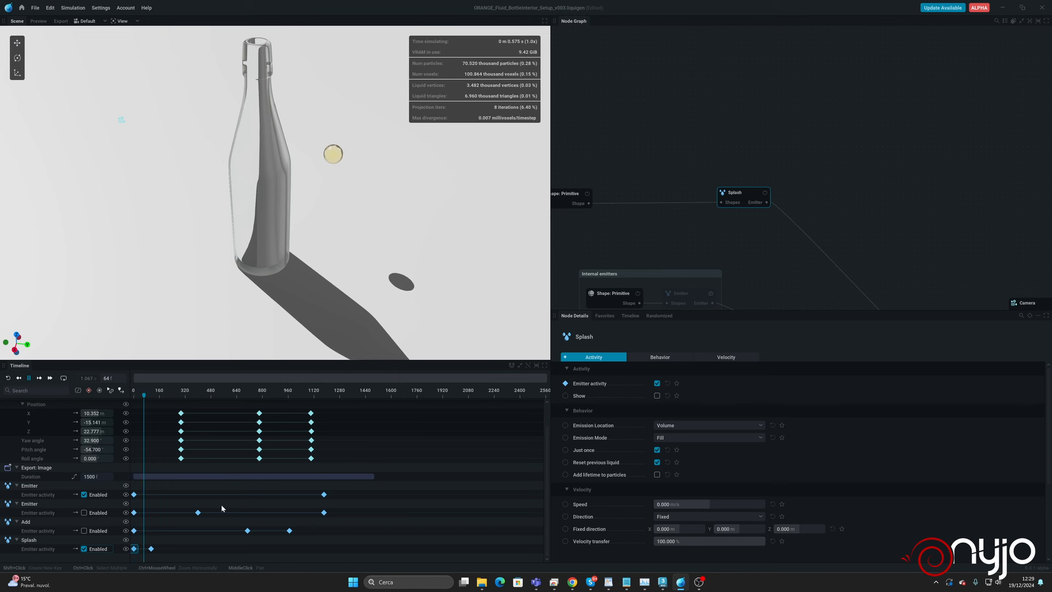
{"action": "key", "text": "space"}
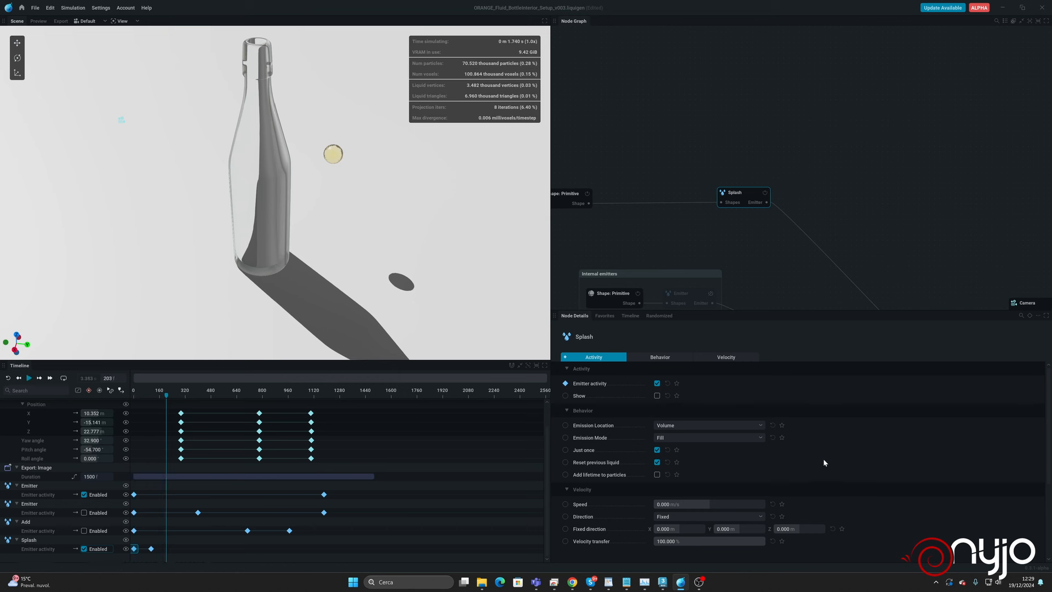
Set the Splash emitter's speed to 2 m/s and fixed direction to 1, -1, 0, and rerun the simulation to frame 237.
{"action": "left_click", "coordinate": [682, 504]}
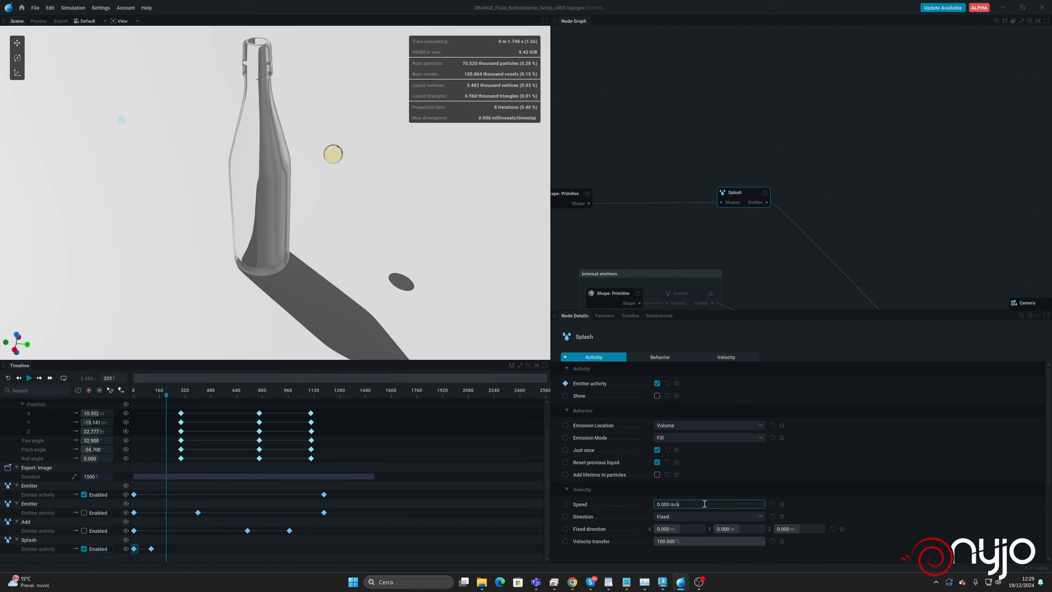
{"action": "type", "text": "2"}
{"action": "key", "text": "Return"}
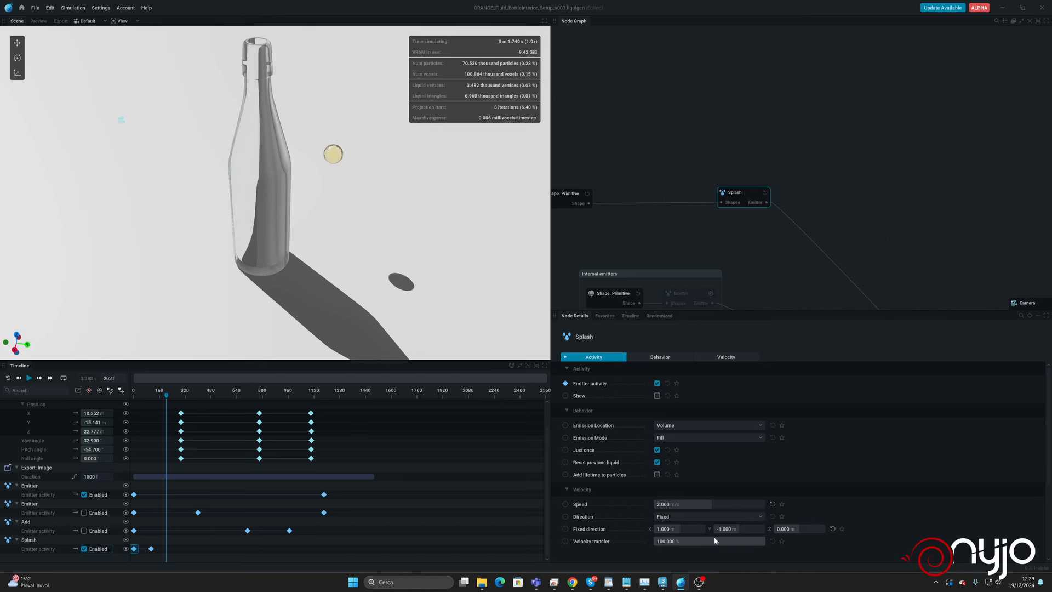
{"action": "key", "text": "r"}
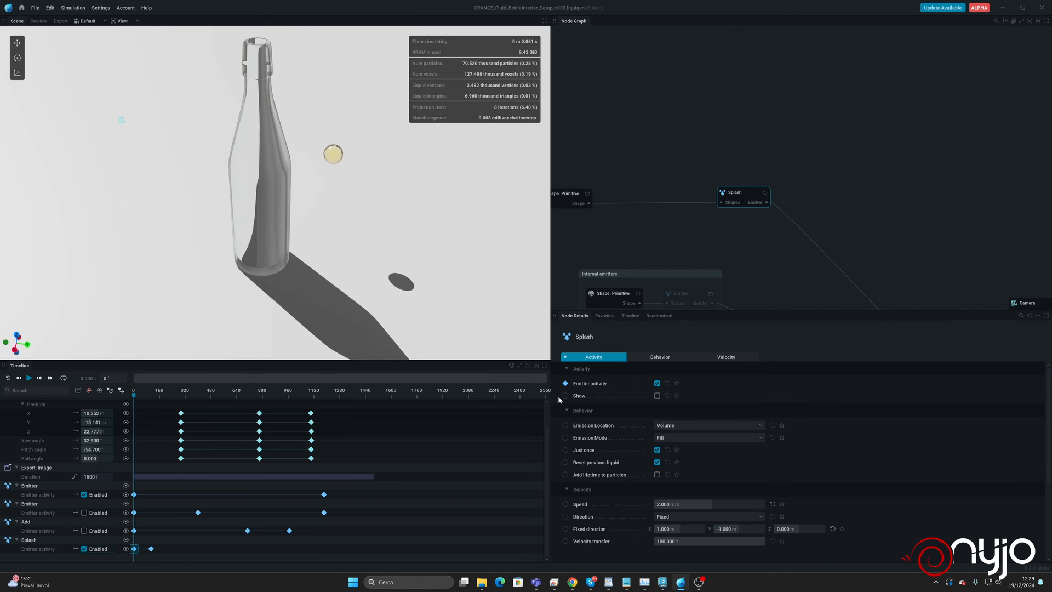
{"action": "key", "text": "space"}
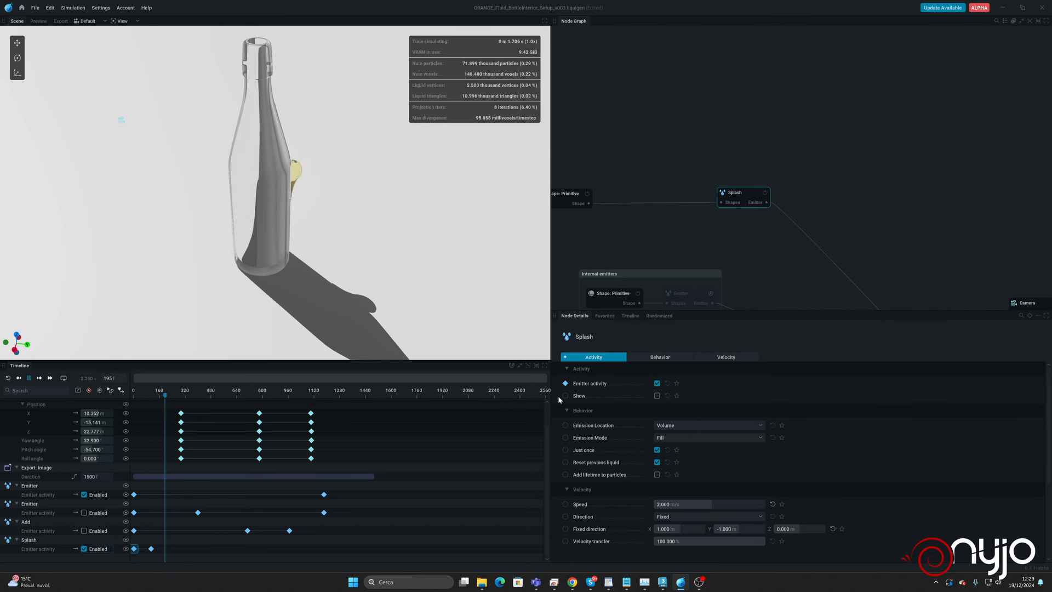
{"action": "key", "text": "space"}
Set the Splash emitter's speed to 10 m/s and rerun the simulation to frame 90, viewing the bottle from ground level.
{"action": "left_click", "coordinate": [689, 504]}
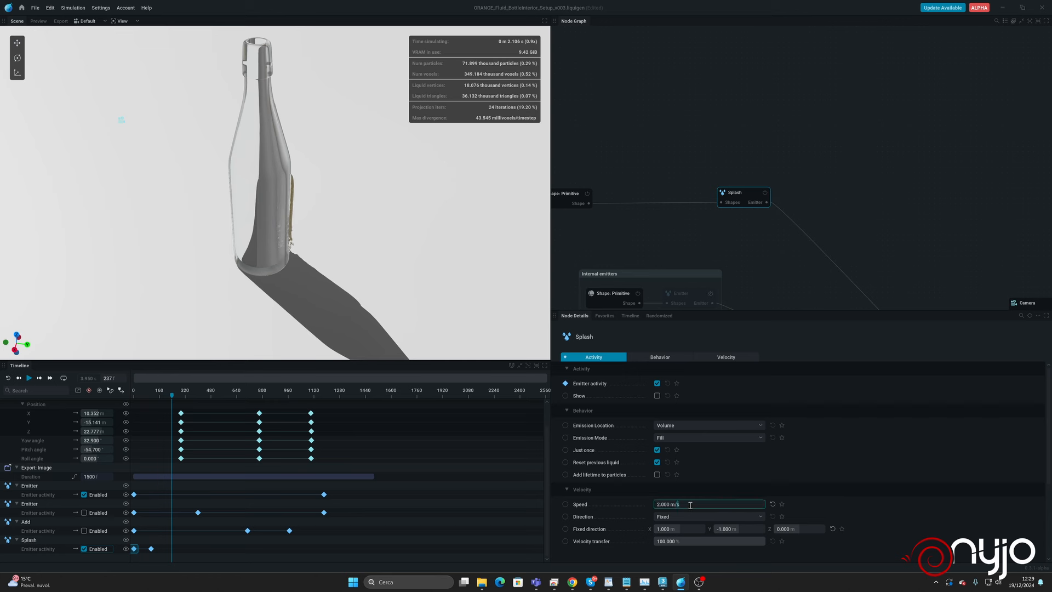
{"action": "type", "text": "10"}
{"action": "key", "text": "Return"}
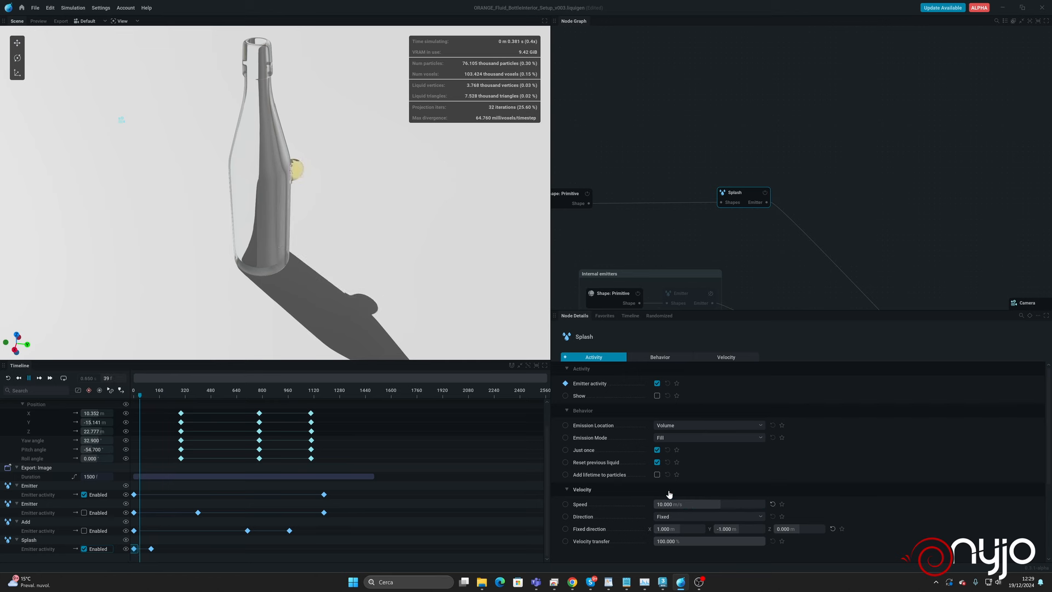
{"action": "left_click_drag", "start_coordinate": [326, 310], "coordinate": [382, 287]}
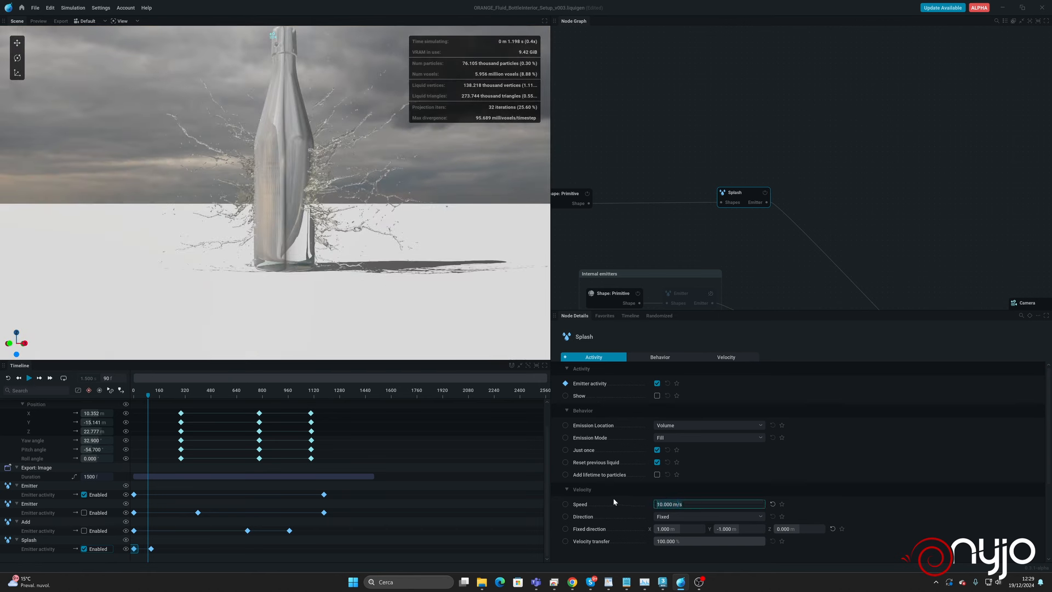
Set the Splash emitter's speed to 12 m/s and rerun the simulation to frame 99.
{"action": "type", "text": "12"}
{"action": "key", "text": "Return"}
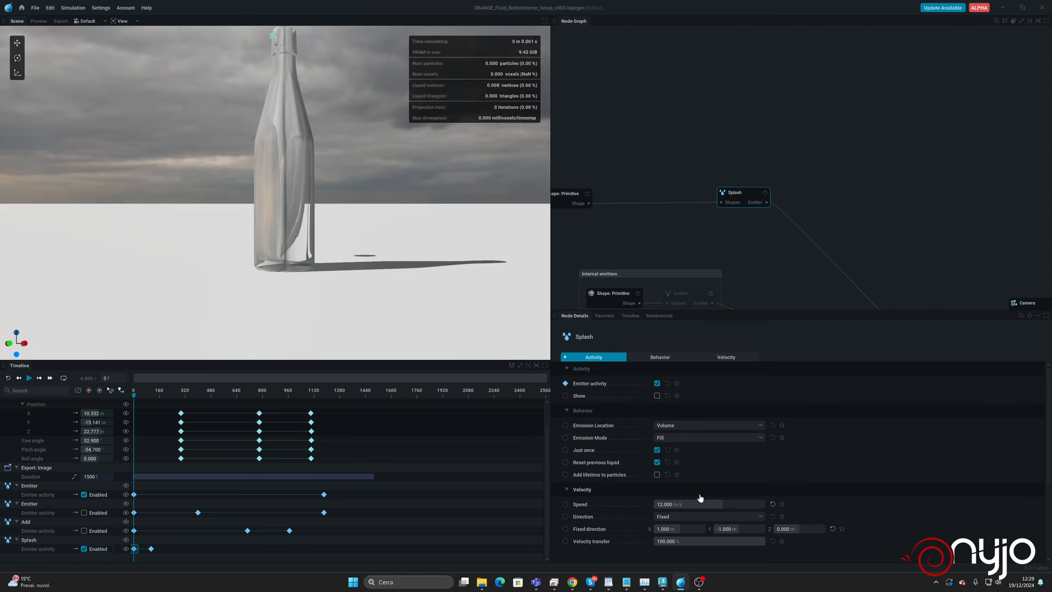
{"action": "key", "text": "space"}
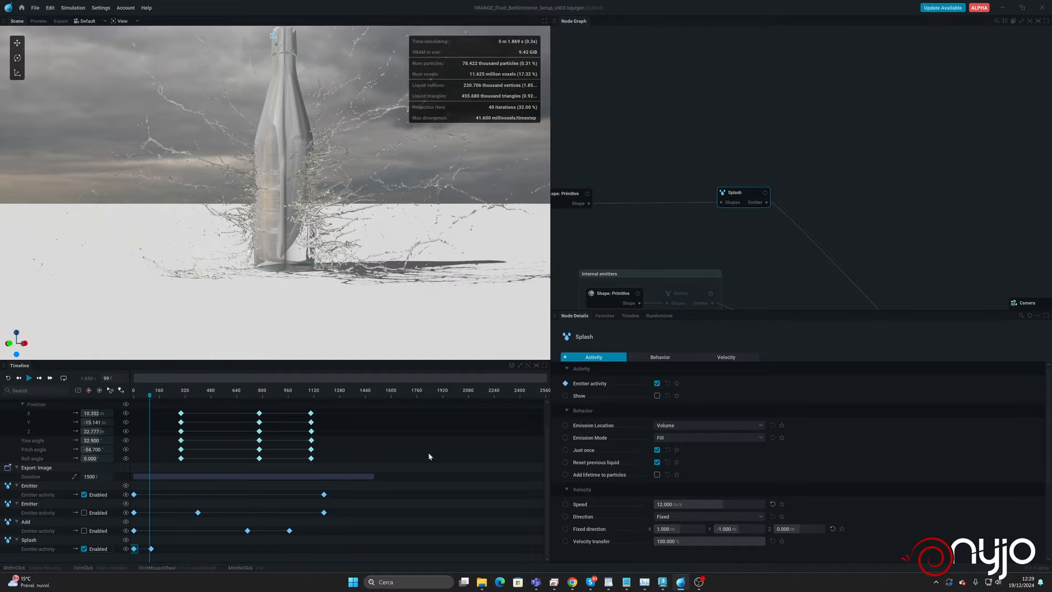
{"action": "left_click_drag", "start_coordinate": [356, 261], "coordinate": [537, 244]}
Inspect the cylinder primitive feeding Gravity's mask, and show Gravity's force masks.
{"action": "middle_click_drag", "start_coordinate": [714, 241], "coordinate": [741, 185]}
{"action": "left_click", "coordinate": [660, 222]}
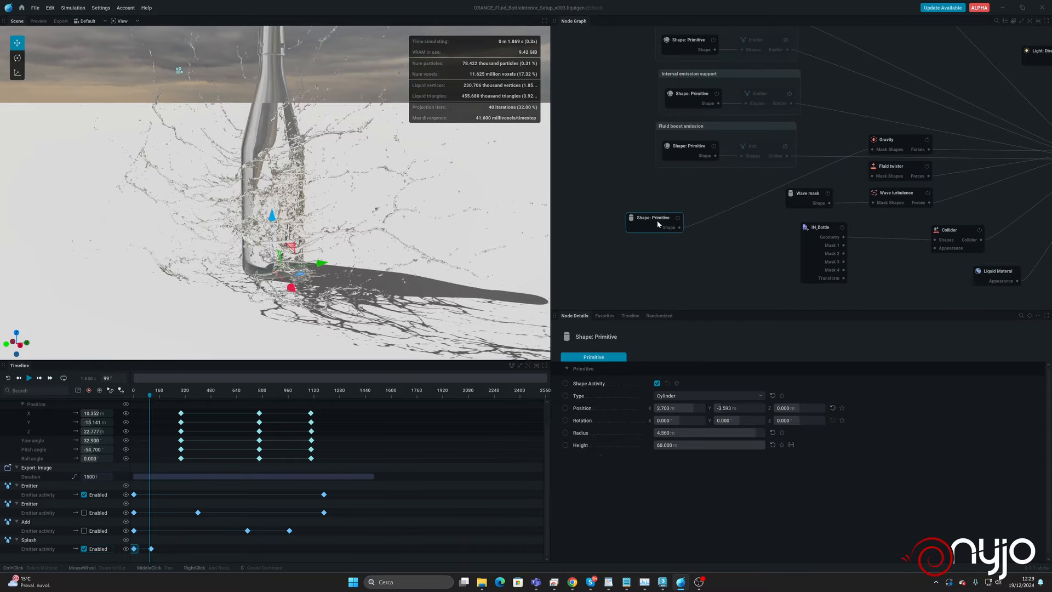
{"action": "left_click", "coordinate": [899, 143]}
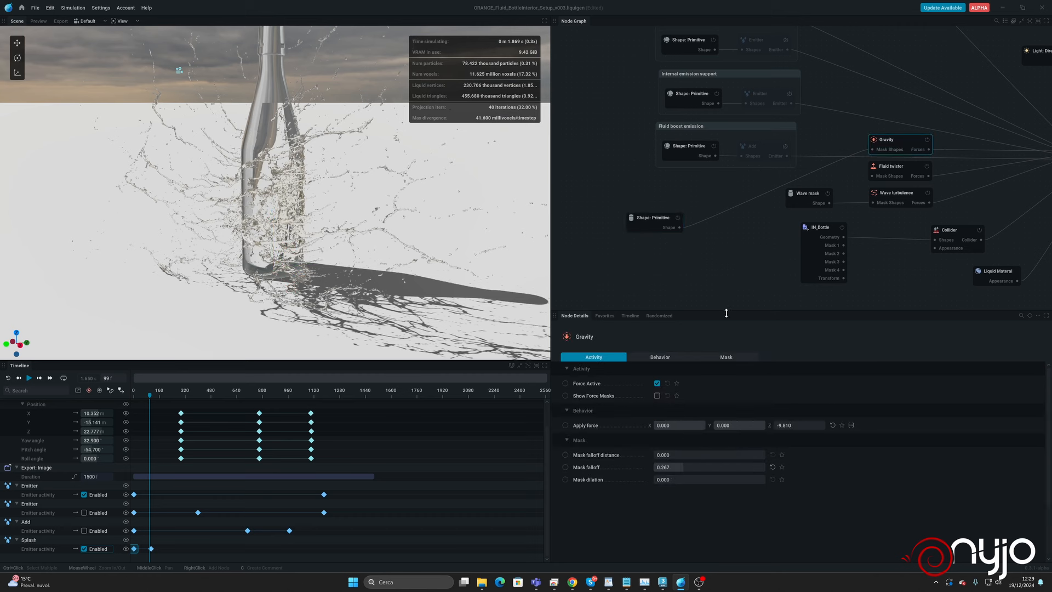
{"action": "left_click", "coordinate": [659, 396]}
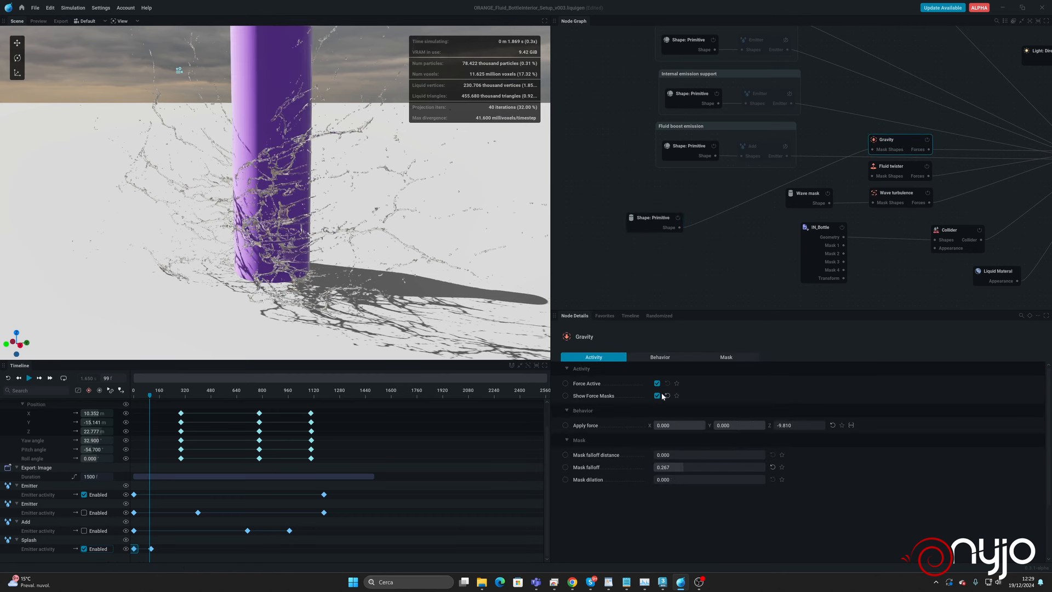
Reduce the Gravity mask cylinder's radius to 3.477 m and hide Gravity's force masks.
{"action": "left_click", "coordinate": [647, 220]}
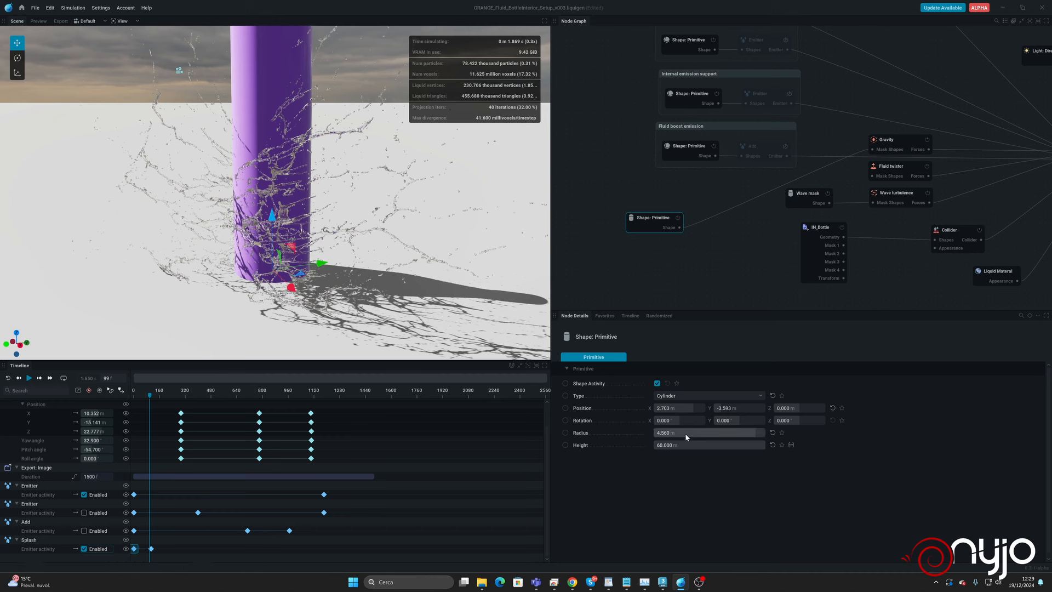
{"action": "left_click_drag", "start_coordinate": [685, 433], "coordinate": [668, 431]}
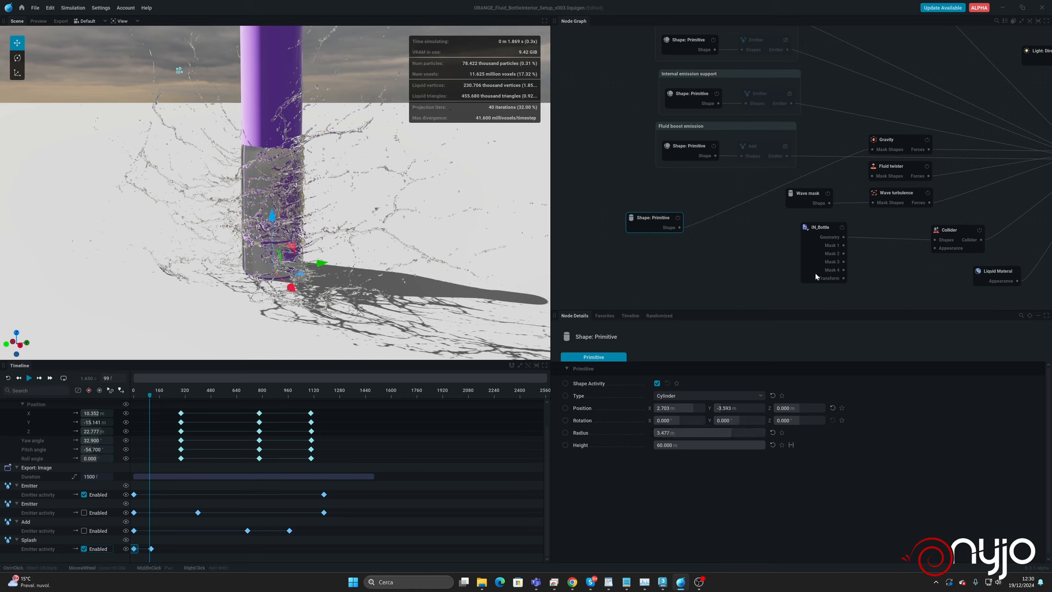
{"action": "left_click", "coordinate": [897, 141]}
{"action": "left_click", "coordinate": [657, 396]}
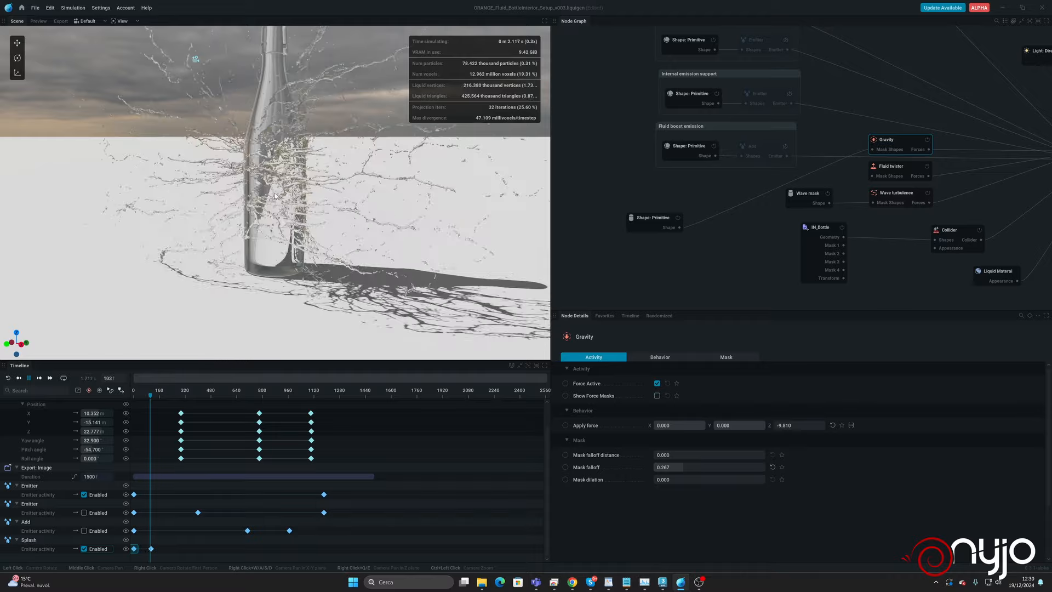
Continue the simulation to frame 131 and review the splash around the bottle and the connected force nodes.
{"action": "mouse_move", "coordinate": [287, 207]}
{"action": "left_mouse_down"}
{"action": "mouse_move", "coordinate": [268, 214]}
{"action": "mouse_move", "coordinate": [351, 237]}
{"action": "mouse_move", "coordinate": [323, 219]}
{"action": "mouse_move", "coordinate": [388, 224]}
{"action": "mouse_move", "coordinate": [271, 219]}
{"action": "left_mouse_up"}
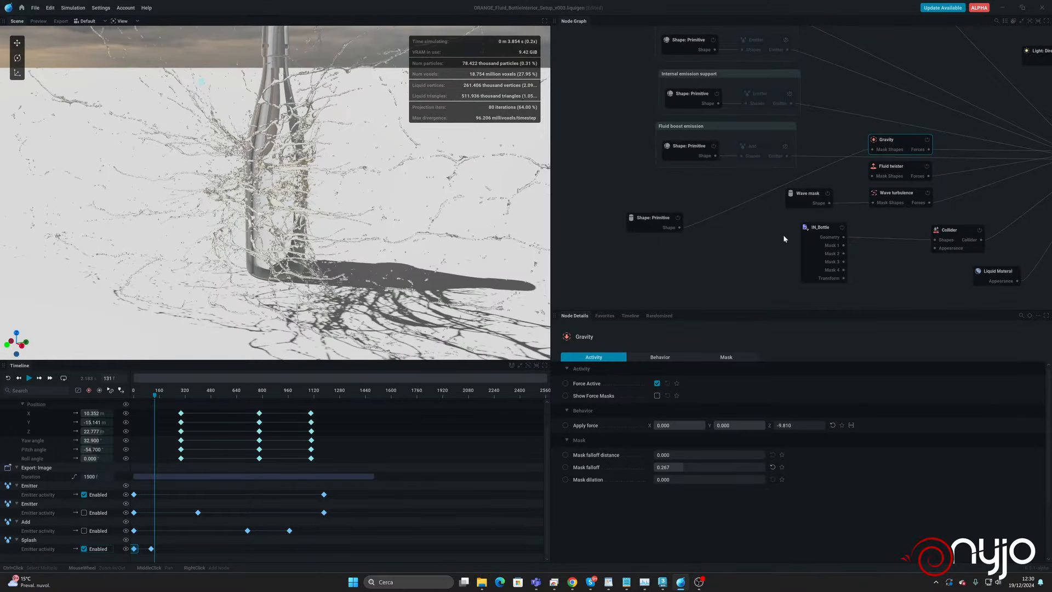
{"action": "middle_click_drag", "start_coordinate": [745, 254], "coordinate": [691, 211]}
{"action": "middle_click_drag", "start_coordinate": [938, 155], "coordinate": [915, 159]}
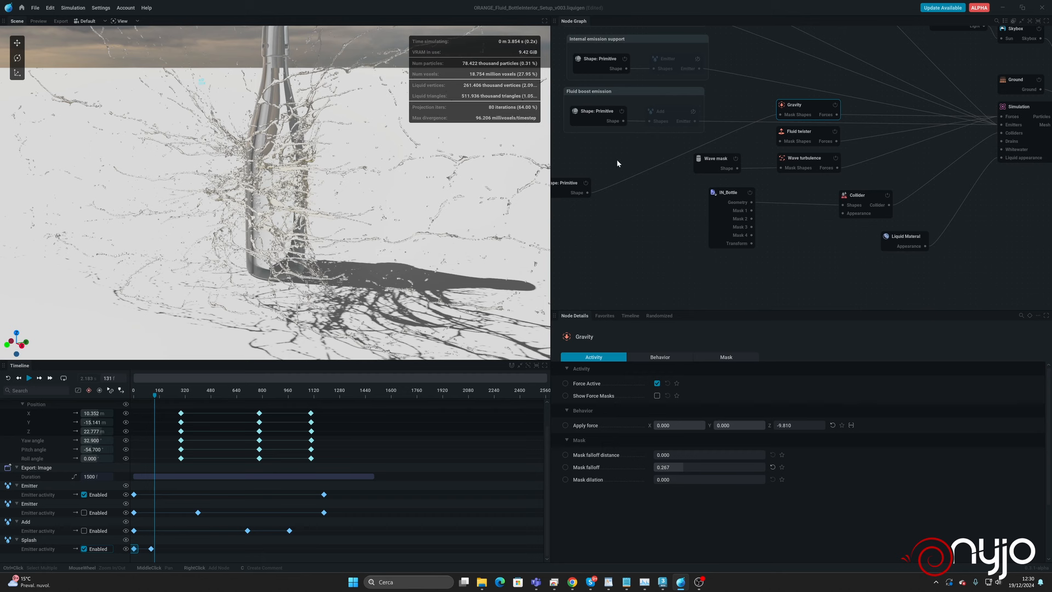
Move the cylinder primitive node closer to the force nodes and add a Drag force connected to the Simulation's Forces input.
{"action": "left_click_drag", "start_coordinate": [562, 187], "coordinate": [606, 150]}
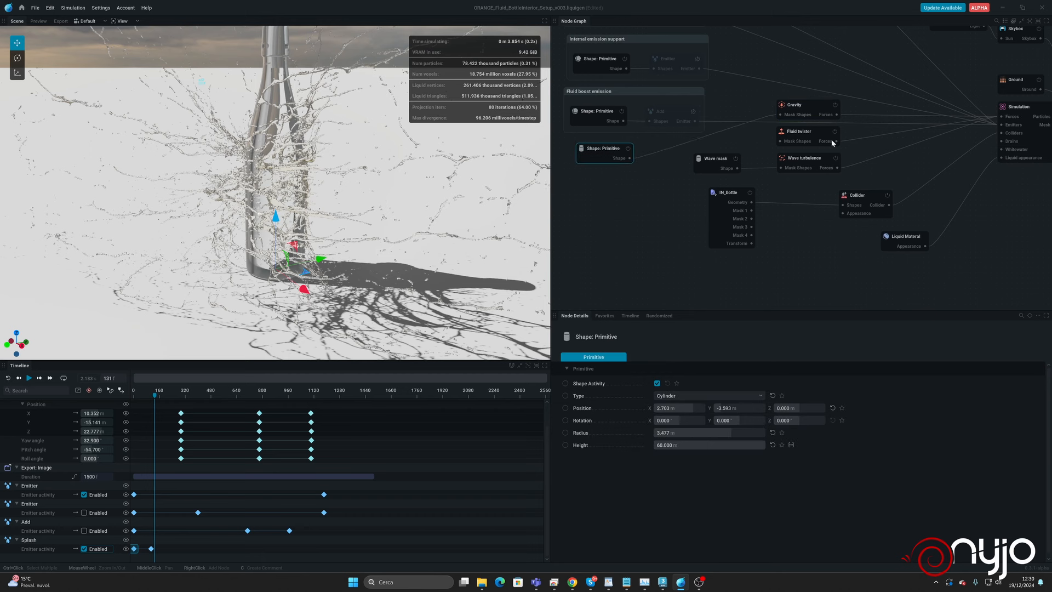
{"action": "left_click_drag", "start_coordinate": [994, 116], "coordinate": [620, 178]}
{"action": "left_click", "coordinate": [570, 197]}
Set the Drag force's strength to 2 and run the simulation to check its effect on the liquid sphere.
{"action": "left_click", "coordinate": [675, 425]}
{"action": "left_click_drag", "start_coordinate": [675, 426], "coordinate": [639, 425]}
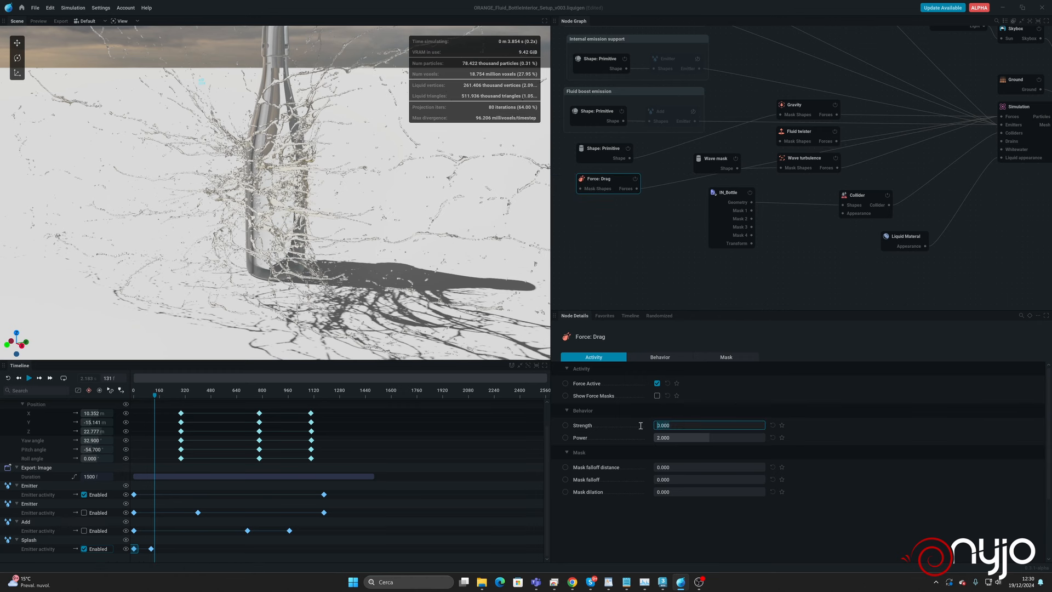
{"action": "type", "text": "2"}
{"action": "key", "text": "Return"}
{"action": "left_click", "coordinate": [656, 382]}
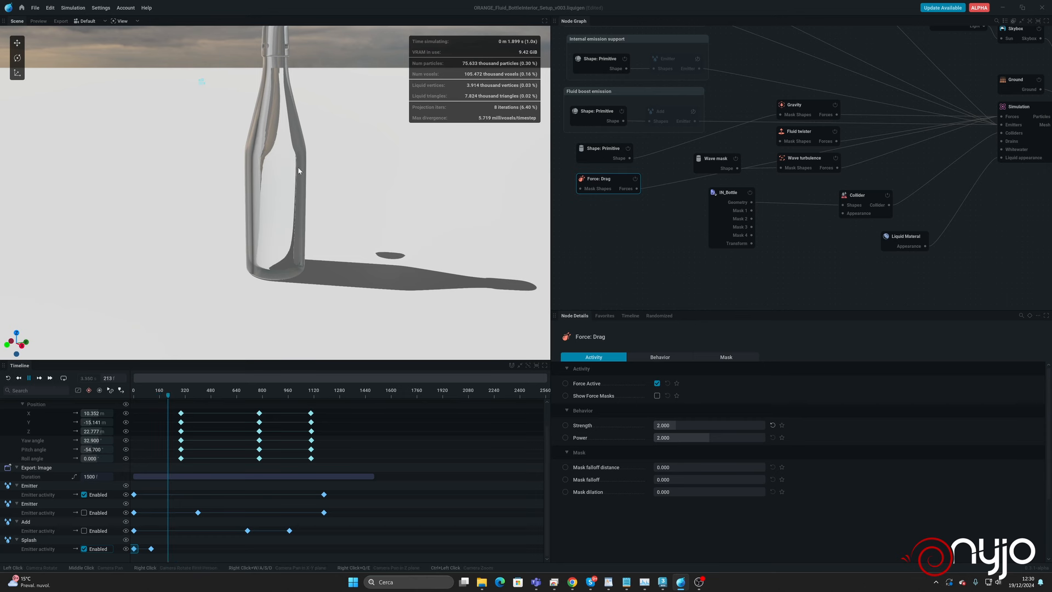
{"action": "mouse_move", "coordinate": [316, 226]}
{"action": "left_mouse_down"}
{"action": "mouse_move", "coordinate": [269, 229]}
{"action": "mouse_move", "coordinate": [307, 227]}
{"action": "left_mouse_up"}
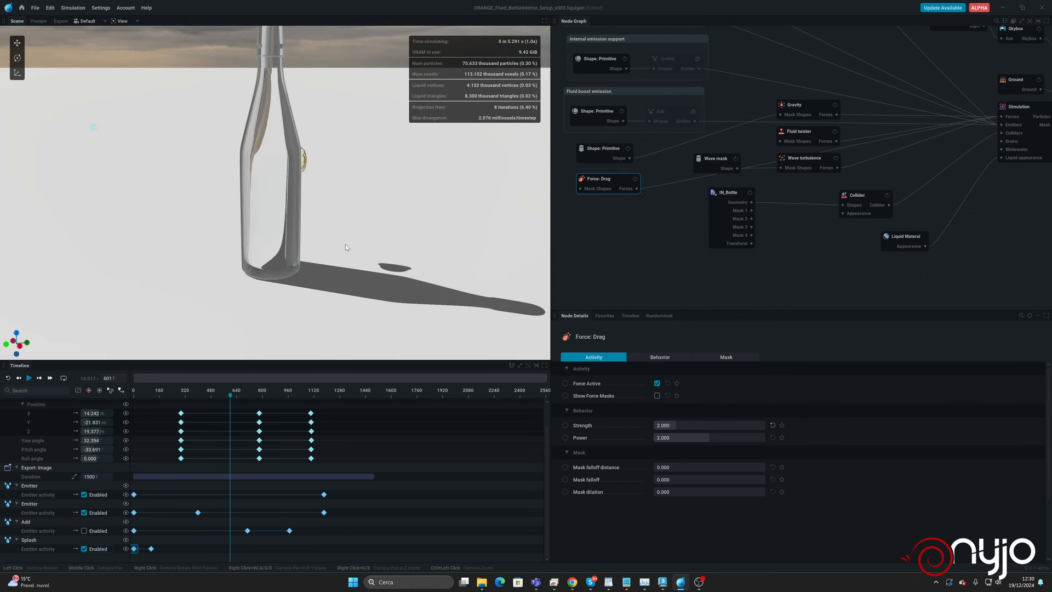
Mask the Drag force with the cylinder primitive, and display Drag's force masks on the splash at frame 73.
{"action": "left_click", "coordinate": [608, 149]}
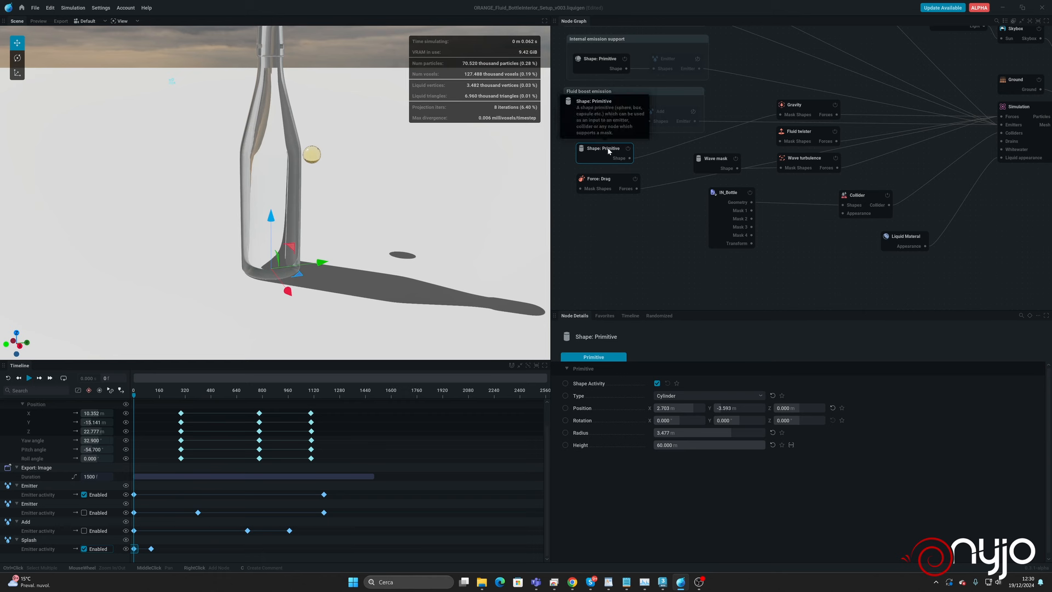
{"action": "left_click_drag", "start_coordinate": [612, 181], "coordinate": [615, 204]}
{"action": "key", "text": "space"}
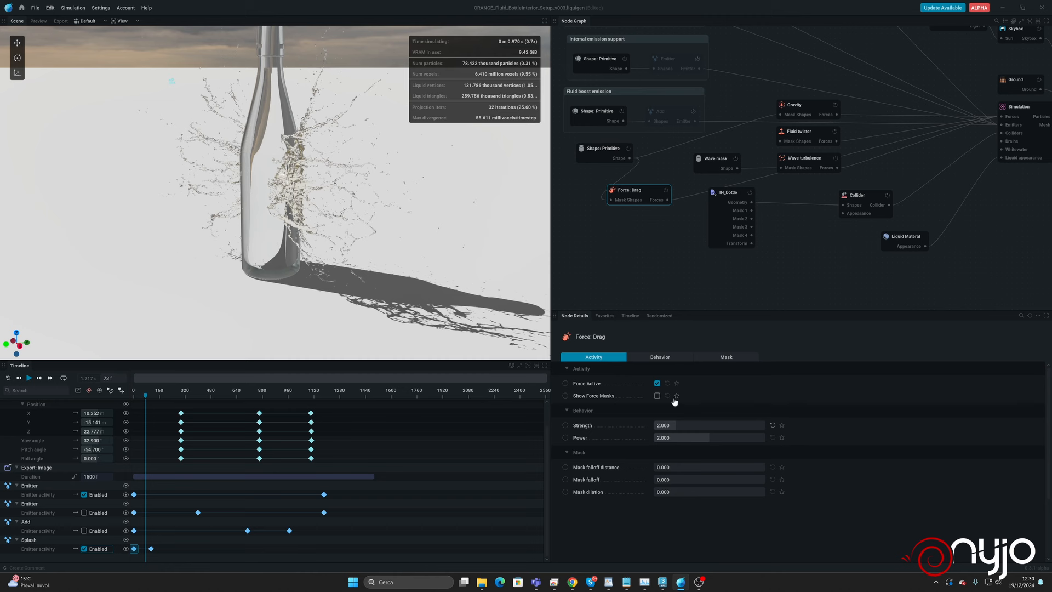
{"action": "left_click", "coordinate": [612, 151]}
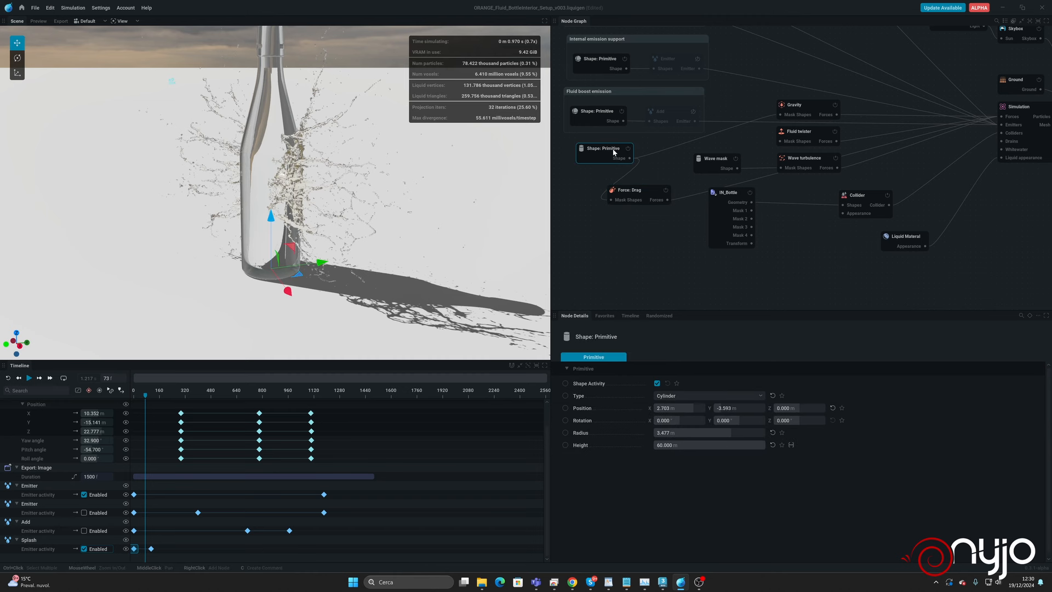
{"action": "left_click", "coordinate": [631, 192]}
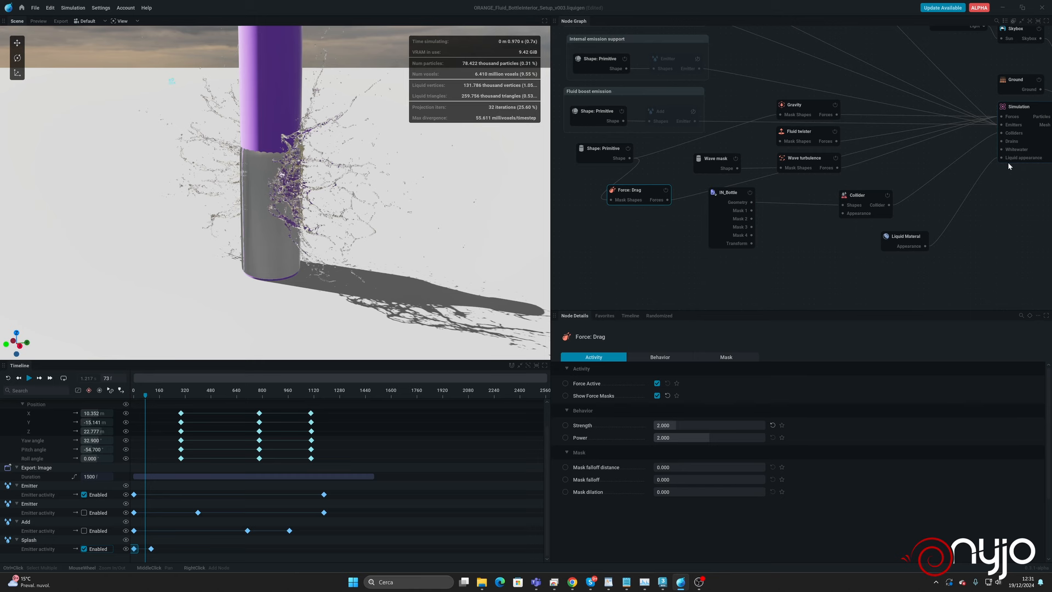
Delete the cylinder primitive node that masks Gravity and Drag, and review the splash around the bottle.
{"action": "left_click", "coordinate": [603, 149]}
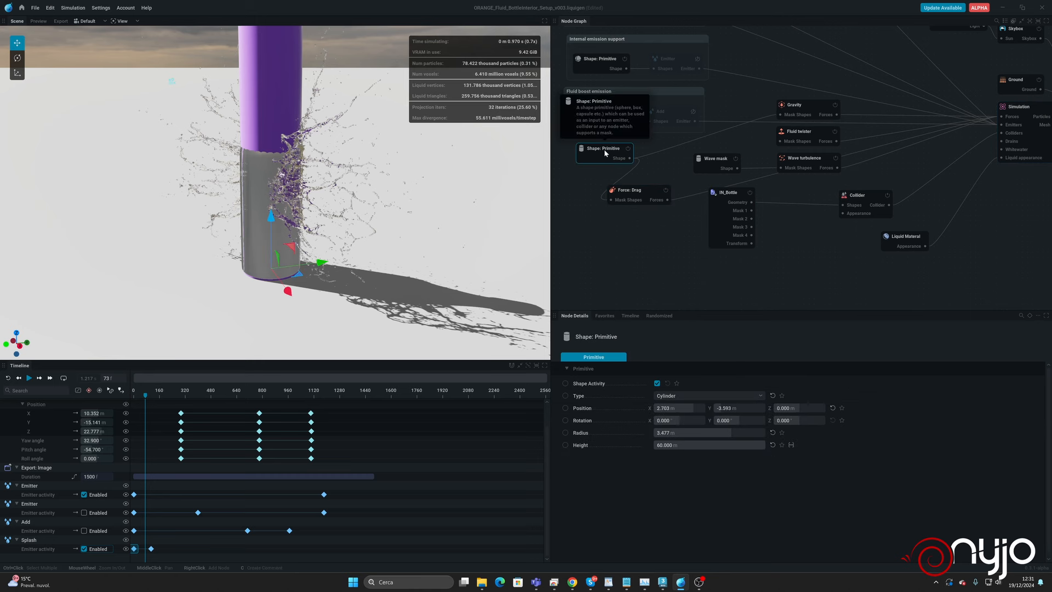
{"action": "key", "text": "Delete"}
{"action": "mouse_move", "coordinate": [644, 188]}
{"action": "left_mouse_down"}
{"action": "mouse_move", "coordinate": [634, 184]}
{"action": "mouse_move", "coordinate": [656, 188]}
{"action": "mouse_move", "coordinate": [649, 194]}
{"action": "left_mouse_up"}
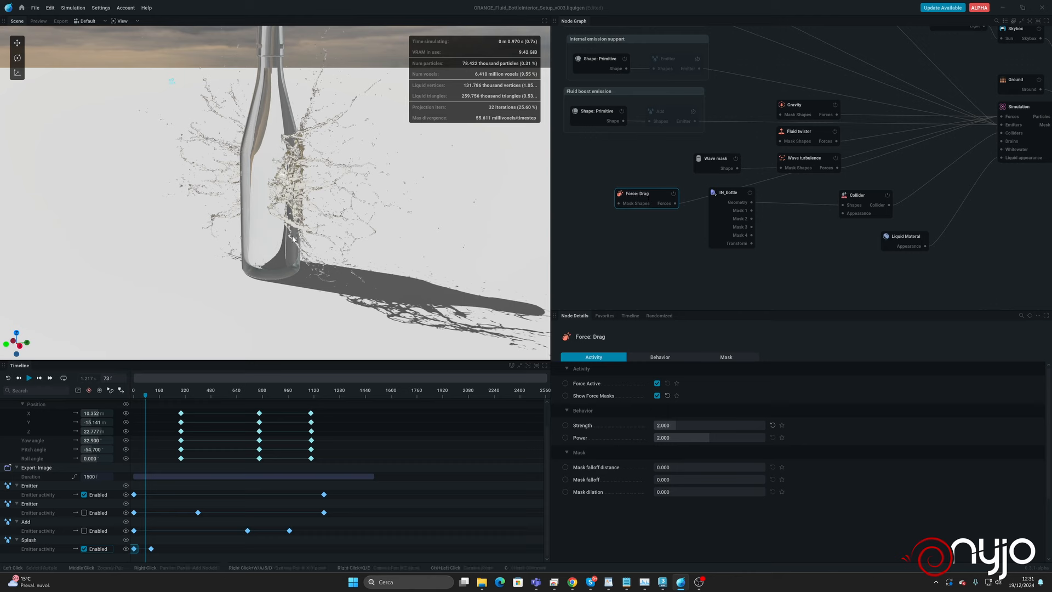
{"action": "left_click_drag", "start_coordinate": [246, 228], "coordinate": [278, 230]}
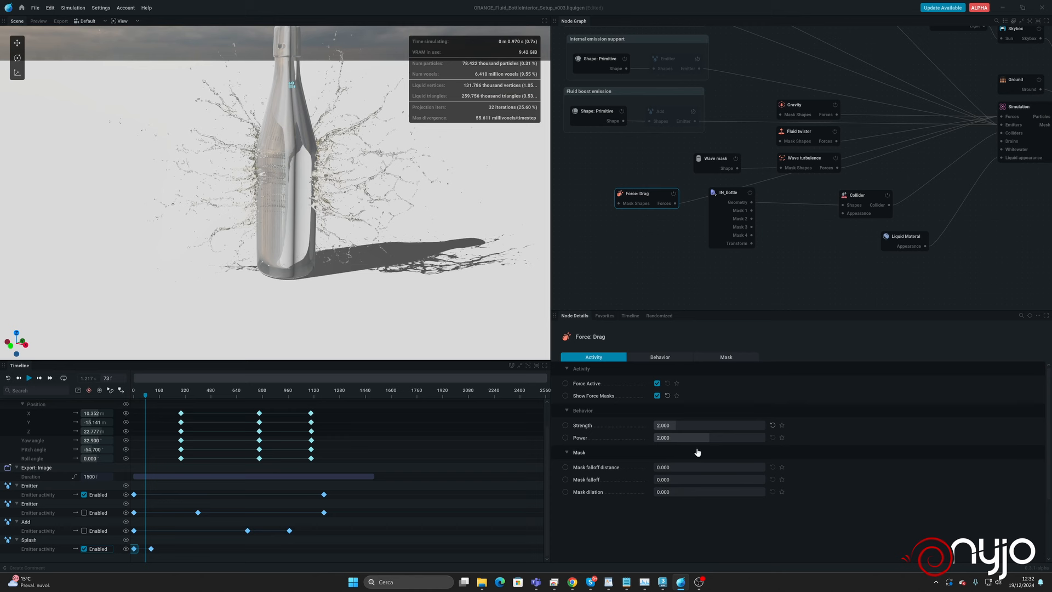
Set the unmasked Drag force's strength to 0.25 and rerun the simulation to frame 123.
{"action": "double_click", "coordinate": [670, 426]}
{"action": "type", "text": "0.25"}
{"action": "key", "text": "Return"}
{"action": "left_click_drag", "start_coordinate": [314, 203], "coordinate": [273, 202]}
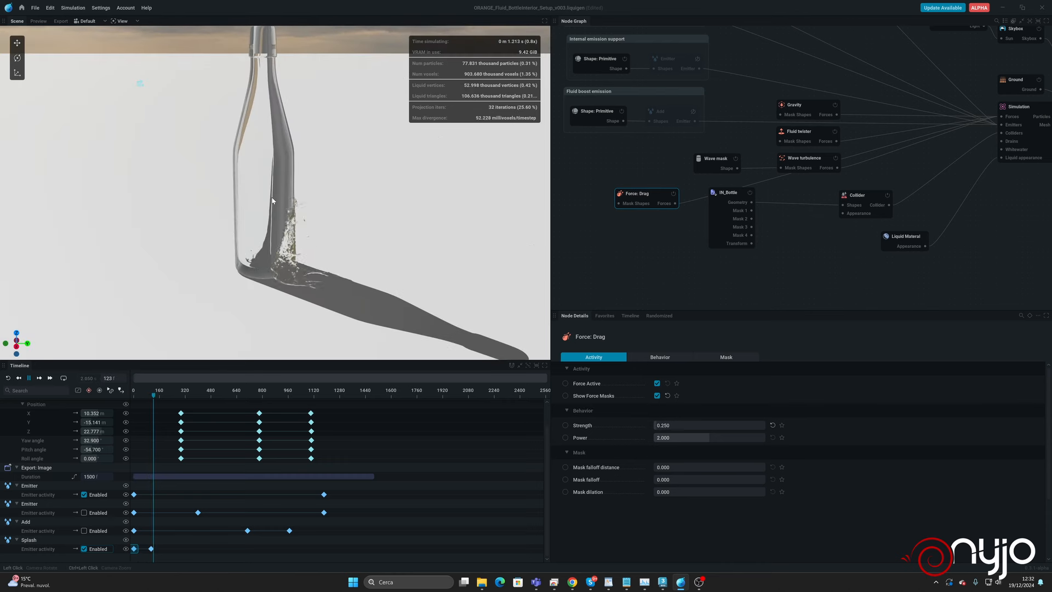
Lower the Drag force's strength to 0.1 and rerun the simulation to frame 93.
{"action": "left_click", "coordinate": [680, 426]}
{"action": "type", "text": "0.1"}
{"action": "key", "text": "Return"}
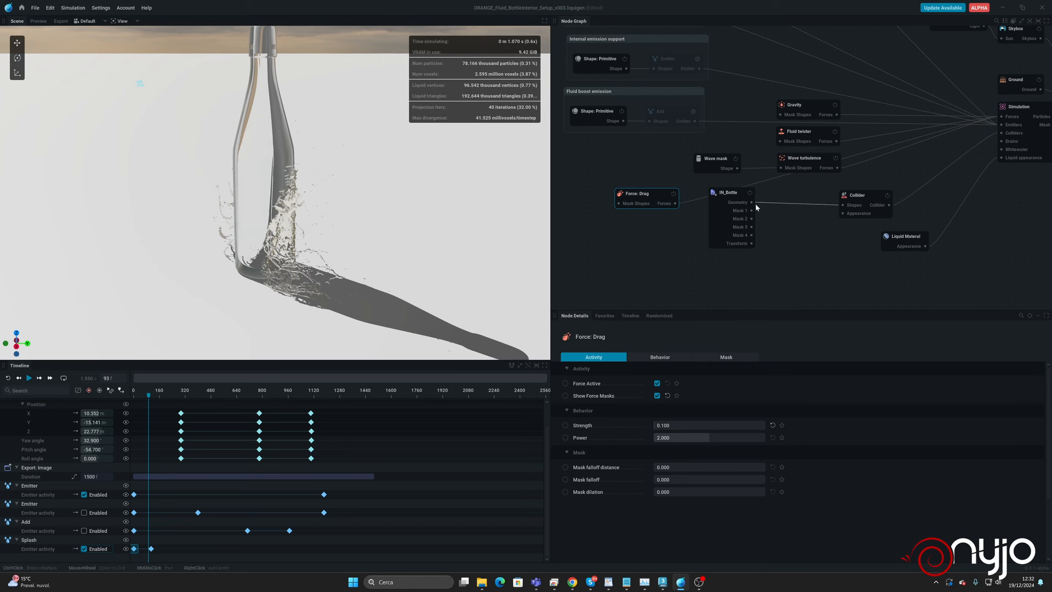
Undo the strength changes and the cylinder's deletion, and disconnect the cylinder from the Drag force's mask only.
{"action": "key", "text": "ctrl+z"}
{"action": "key", "text": "ctrl+z"}
{"action": "key", "text": "ctrl+z"}
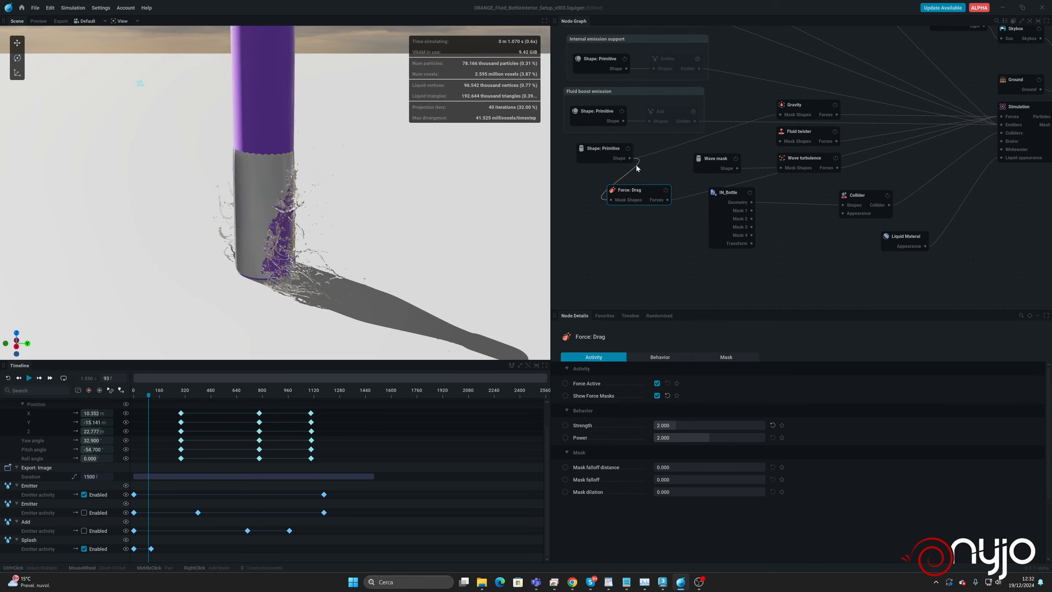
{"action": "left_click_drag", "start_coordinate": [635, 164], "coordinate": [567, 178]}
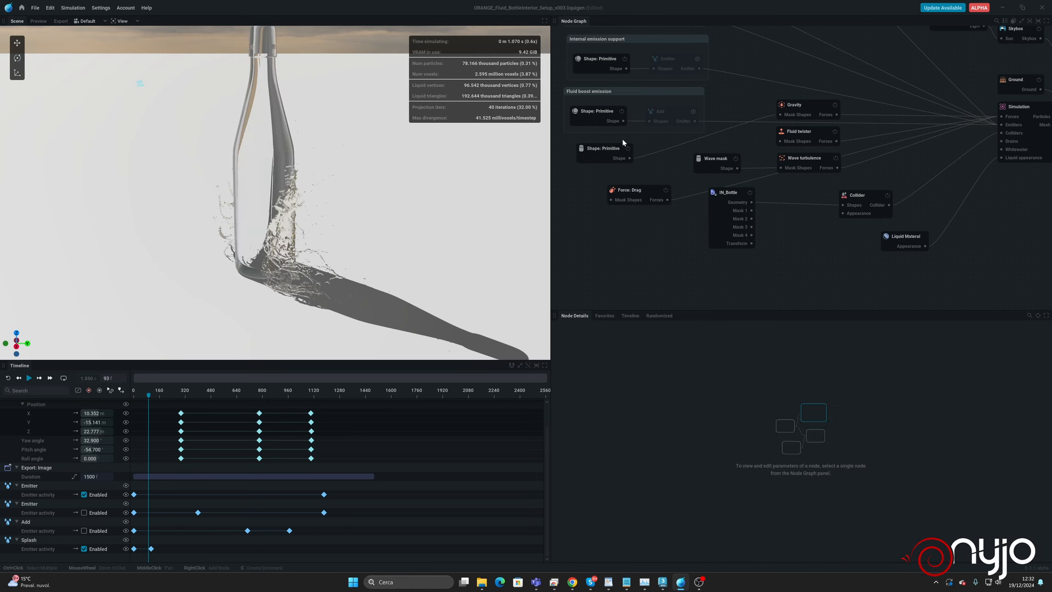
Set the Drag force's strength to 0.25 with Gravity still masked, and rerun the simulation to frame 285.
{"action": "left_click", "coordinate": [640, 187]}
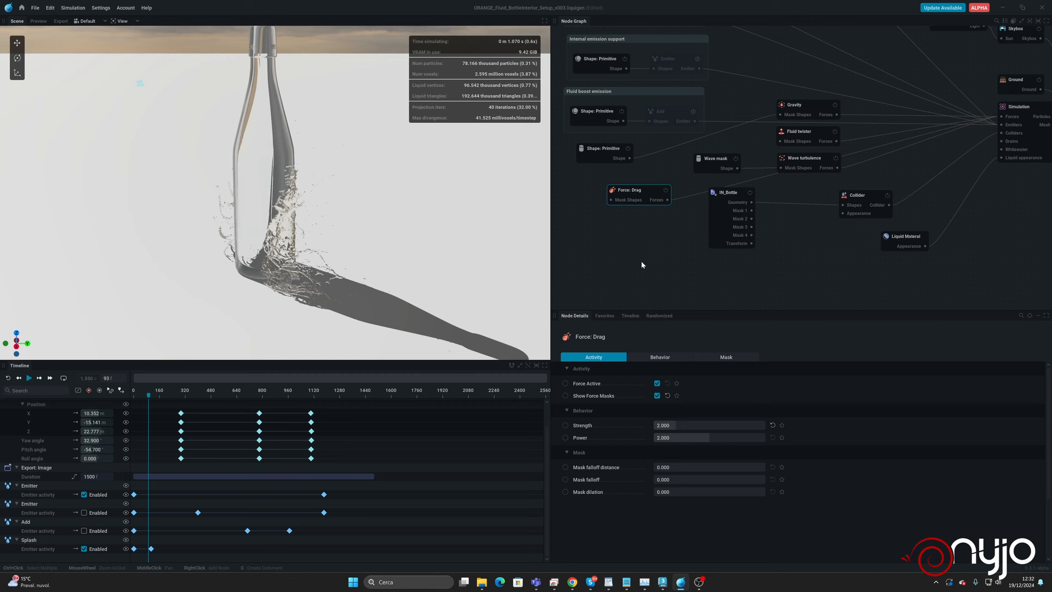
{"action": "left_click", "coordinate": [685, 426]}
{"action": "left_click", "coordinate": [770, 289]}
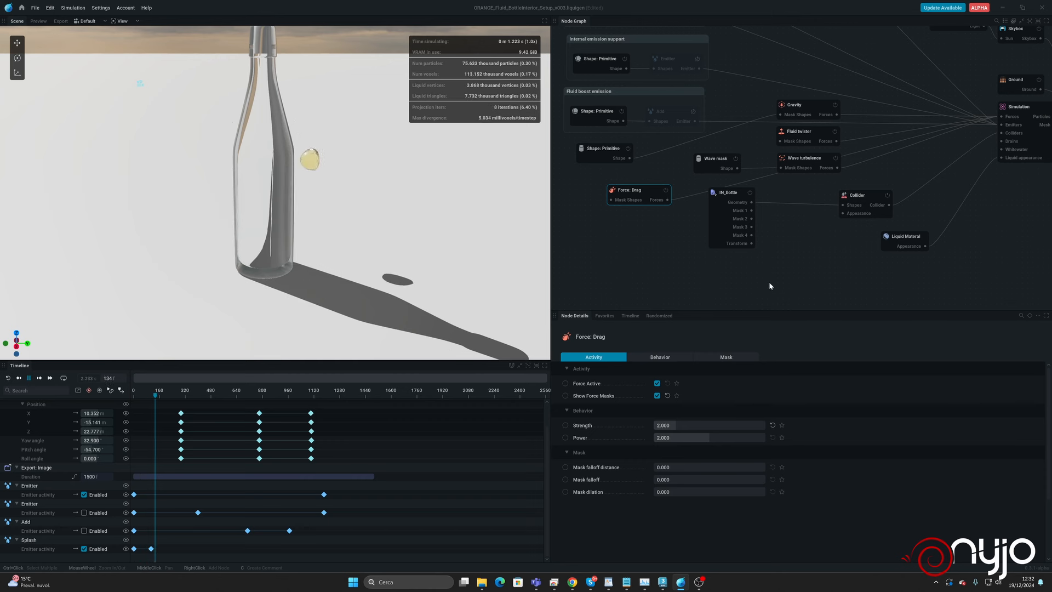
{"action": "left_click", "coordinate": [690, 426]}
{"action": "type", "text": "0.2"}
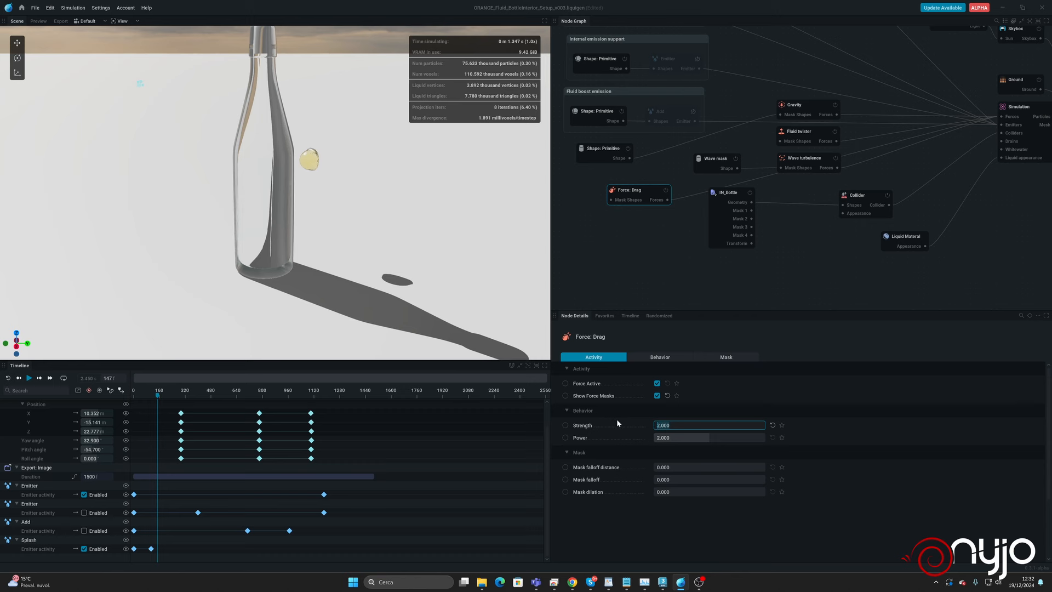
{"action": "type", "text": "5"}
{"action": "key", "text": "Return"}
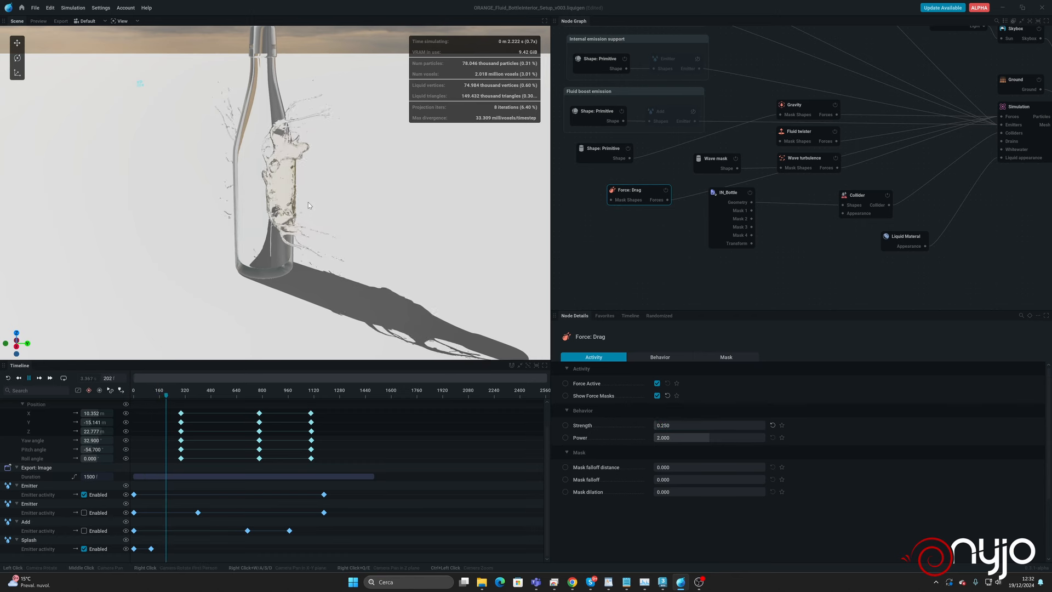
{"action": "left_click_drag", "start_coordinate": [251, 241], "coordinate": [277, 233]}
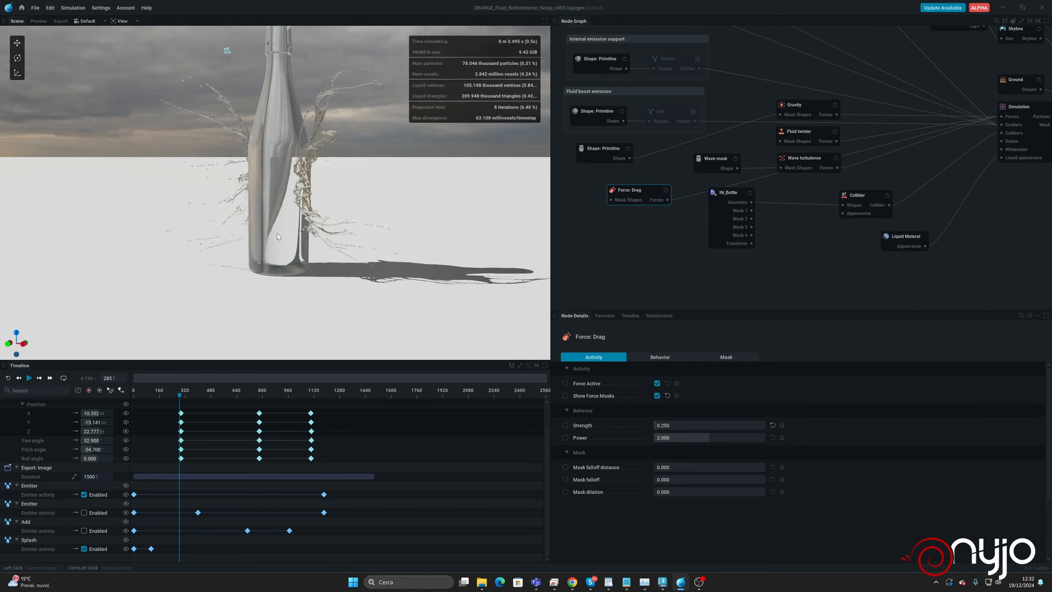
Reduce the Drag force's strength to 0.1 and rerun the simulation to frame 309.
{"action": "left_click", "coordinate": [690, 426]}
{"action": "type", "text": "0.1"}
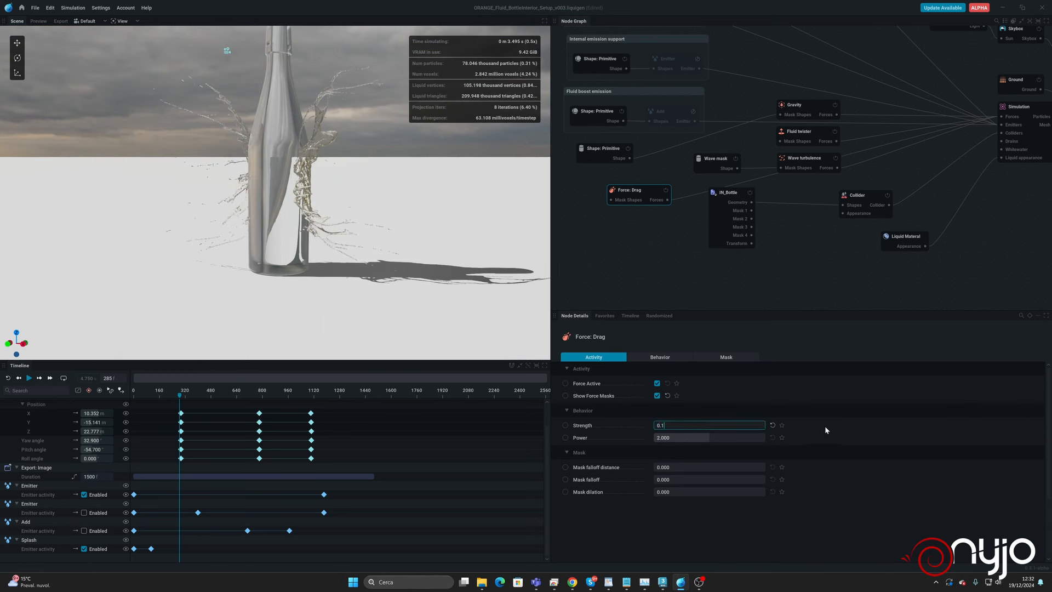
{"action": "key", "text": "Return"}
{"action": "key", "text": "r"}
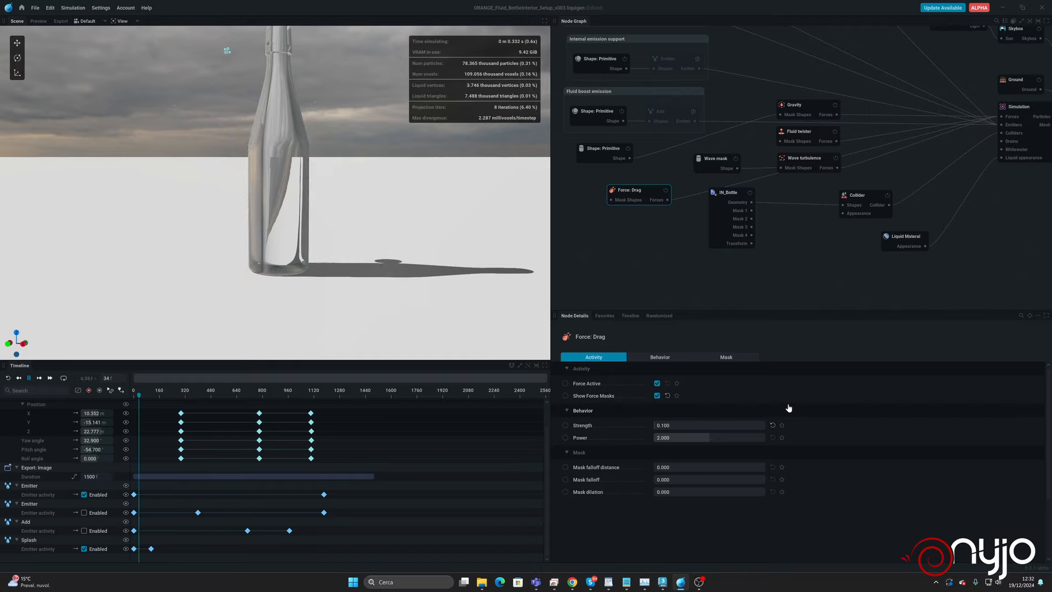
{"action": "left_click_drag", "start_coordinate": [336, 199], "coordinate": [401, 242]}
{"action": "key", "text": "space"}
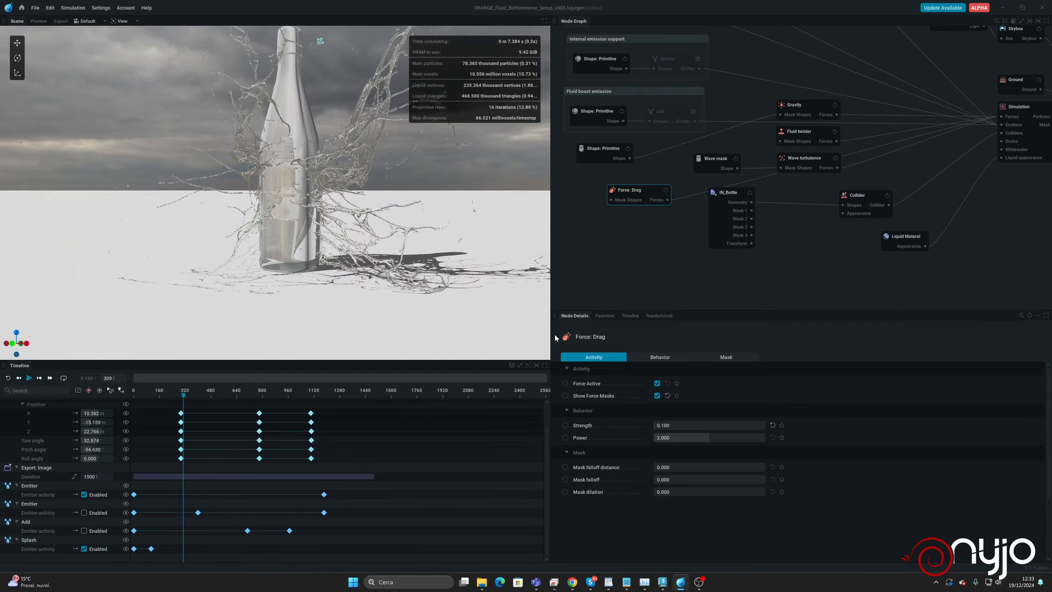
Set the Drag force's strength to 0.05, simulate to frame 117 to check the splash, and reset to frame 0.
{"action": "key", "text": "Home"}
{"action": "left_click", "coordinate": [679, 425]}
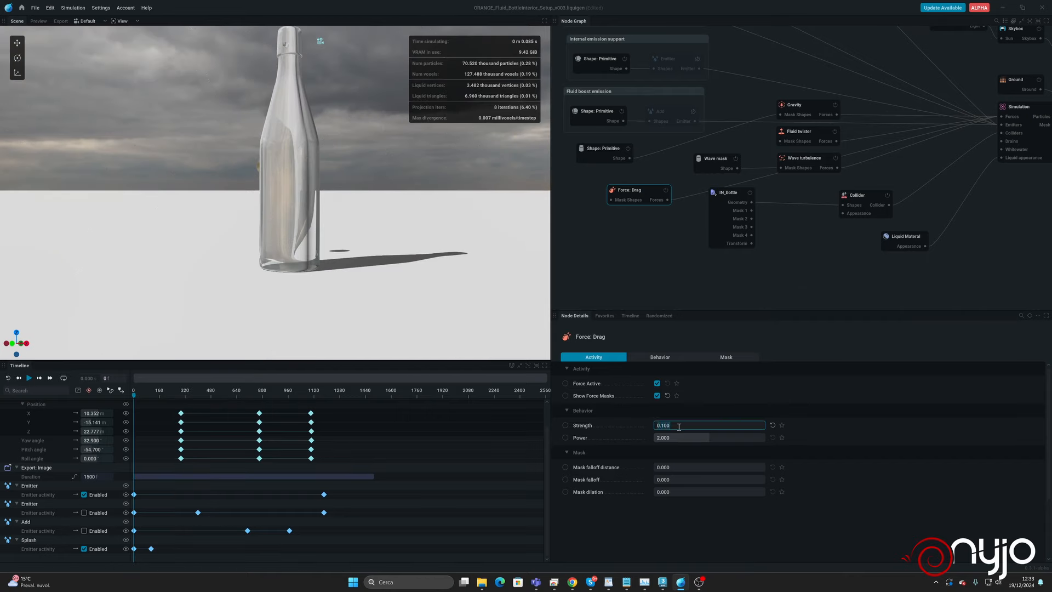
{"action": "type", "text": "0.05"}
{"action": "key", "text": "Return"}
{"action": "key", "text": "space"}
{"action": "key", "text": "space"}
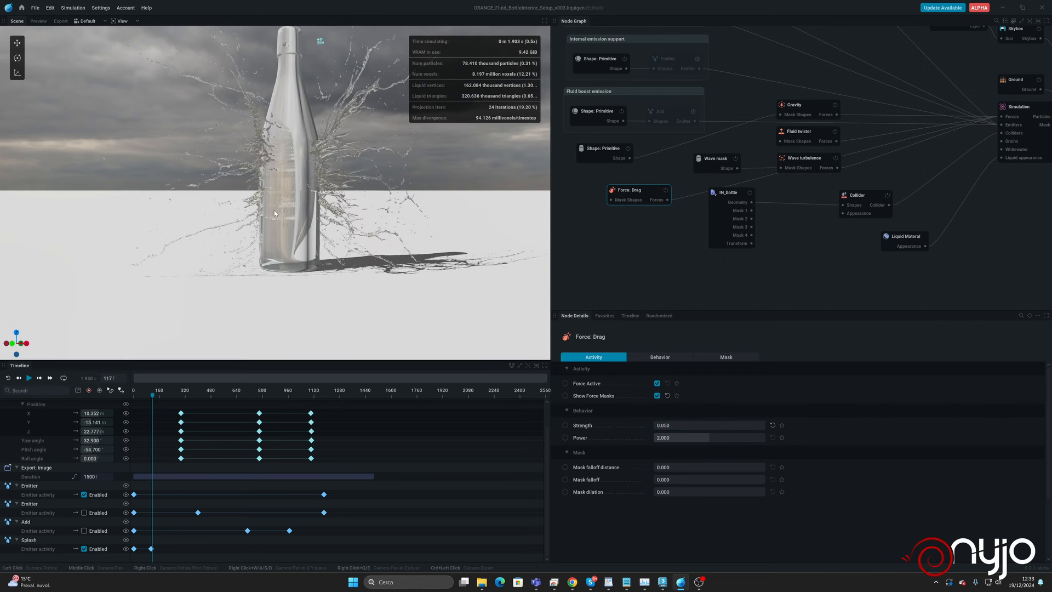
{"action": "left_click_drag", "start_coordinate": [273, 210], "coordinate": [236, 215]}
{"action": "key", "text": "r"}
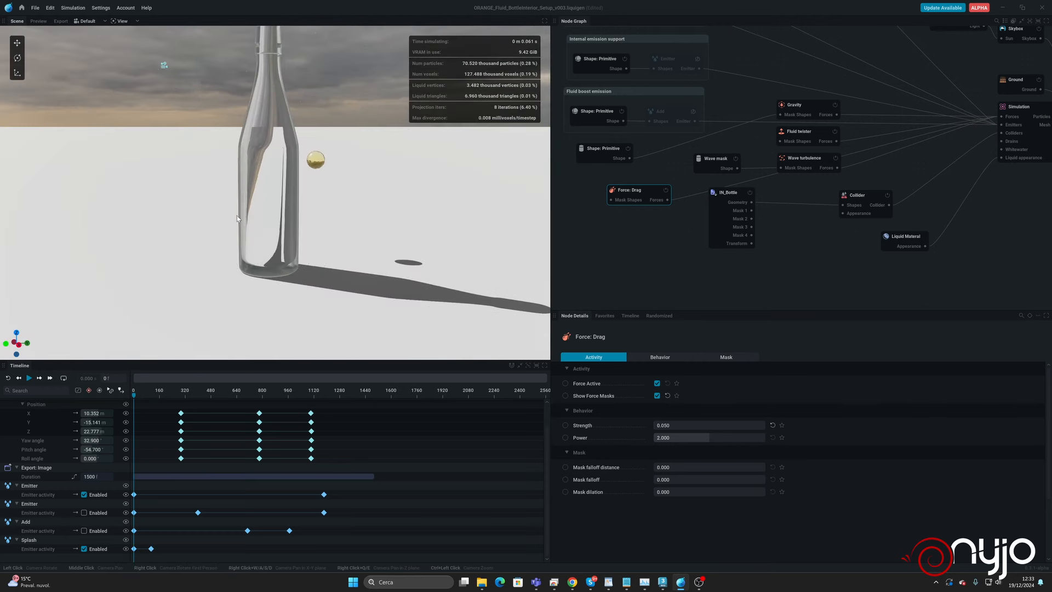
Set the radius of the Splash emitter's sphere primitive to 1.5 m and run the simulation to frame 85.
{"action": "left_click_drag", "start_coordinate": [341, 182], "coordinate": [285, 185]}
{"action": "middle_click_drag", "start_coordinate": [733, 66], "coordinate": [789, 199]}
{"action": "left_click", "coordinate": [654, 171]}
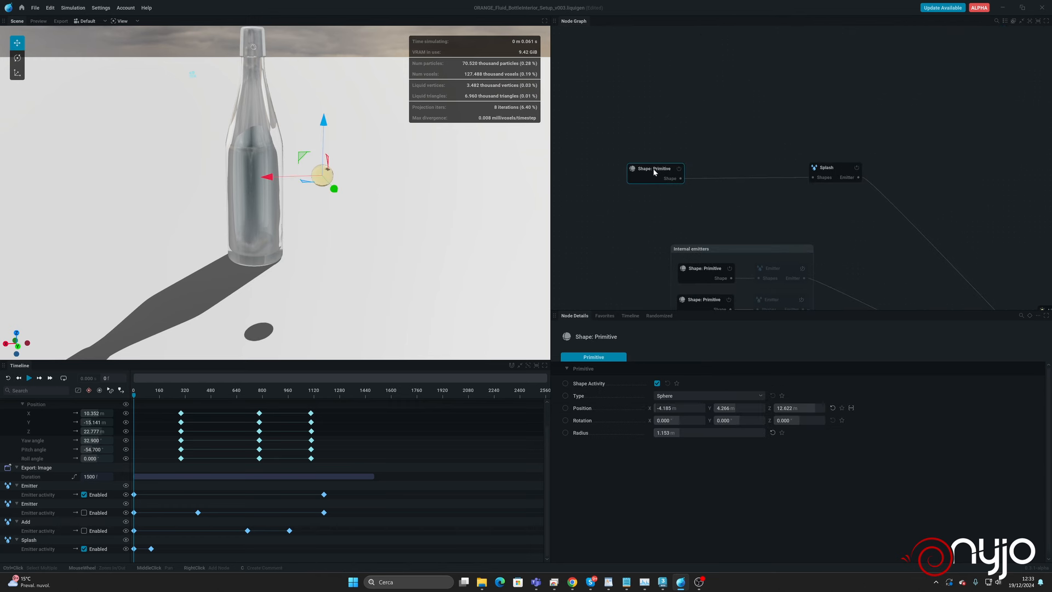
{"action": "left_click", "coordinate": [687, 434]}
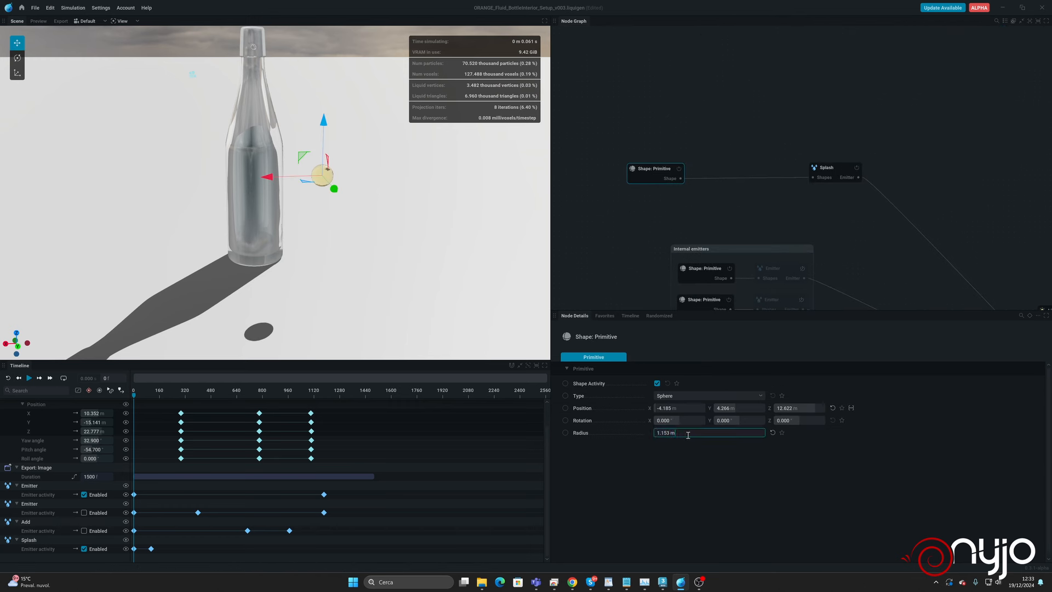
{"action": "type", "text": "1.5"}
{"action": "key", "text": "Return"}
{"action": "key", "text": "space"}
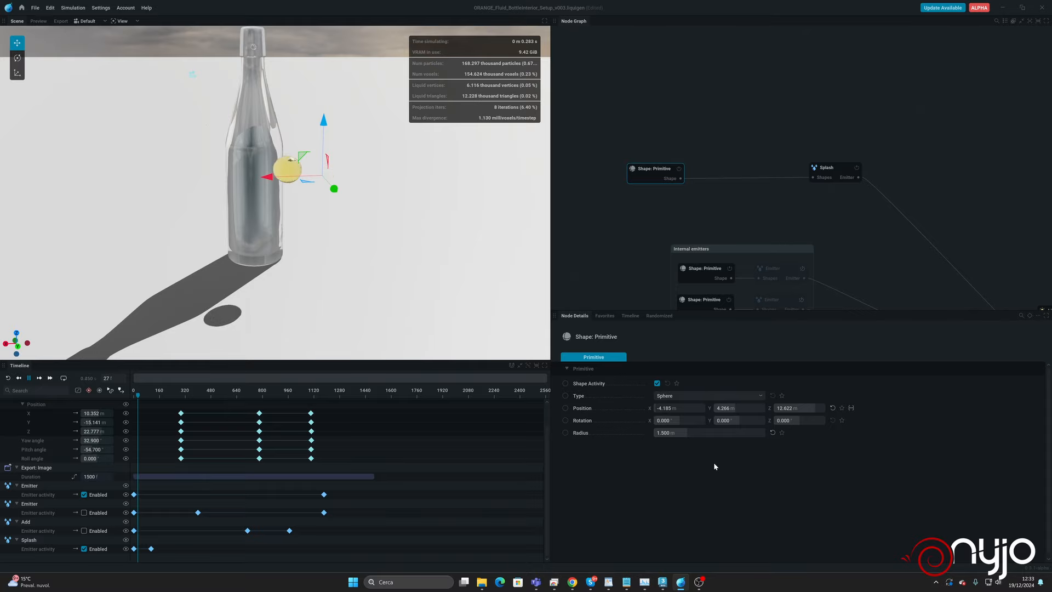
{"action": "key", "text": "space"}
{"action": "left_click_drag", "start_coordinate": [277, 237], "coordinate": [360, 216]}
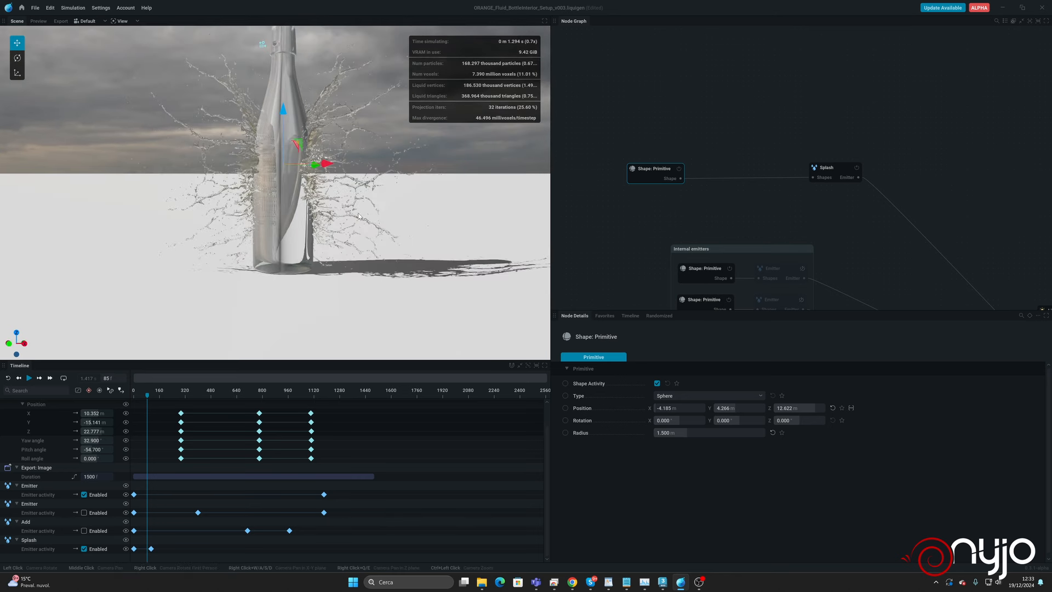
View through Camera 1, extend Splash's emission by moving its end keyframe to about frame 1100, and rerun to frame 78.
{"action": "left_click", "coordinate": [89, 21]}
{"action": "left_click", "coordinate": [94, 42]}
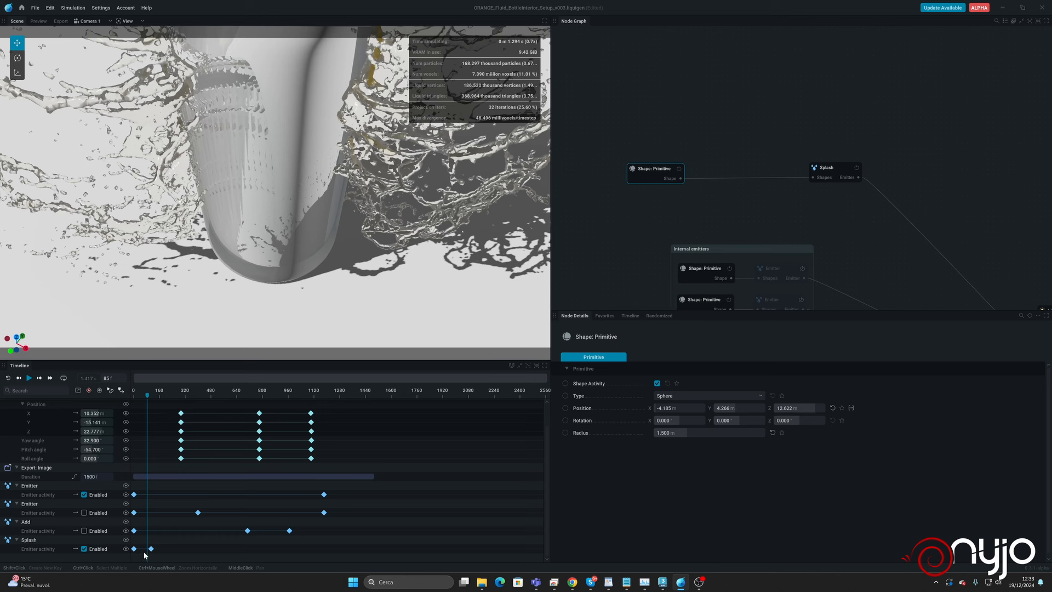
{"action": "left_click_drag", "start_coordinate": [151, 548], "coordinate": [313, 550]}
{"action": "key", "text": "r"}
{"action": "key", "text": "space"}
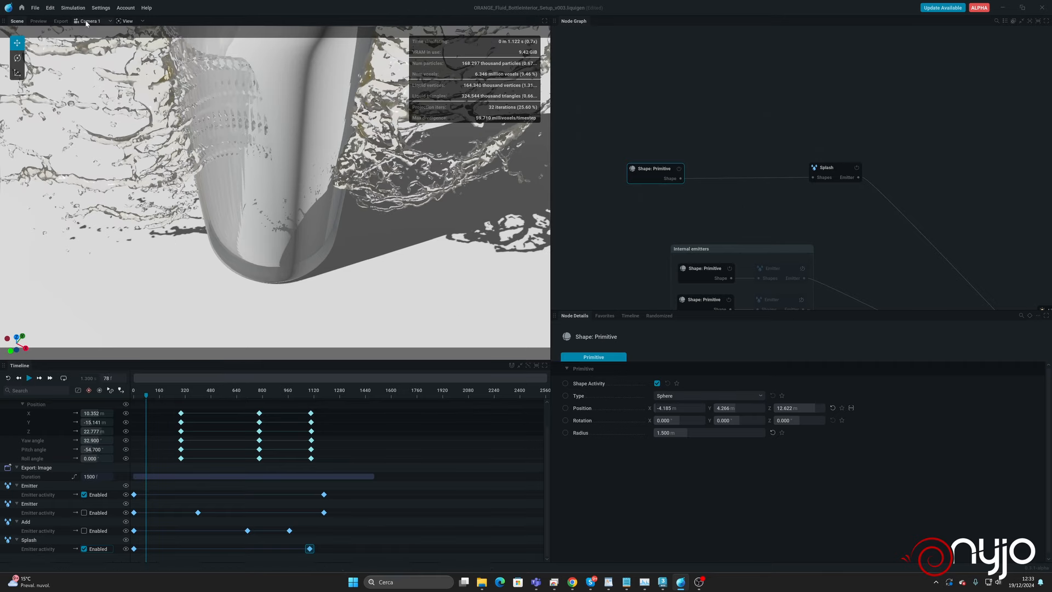
Inspect the Camera node's settings and keyframes, and reset the simulation to frame 0.
{"action": "left_click", "coordinate": [747, 102]}
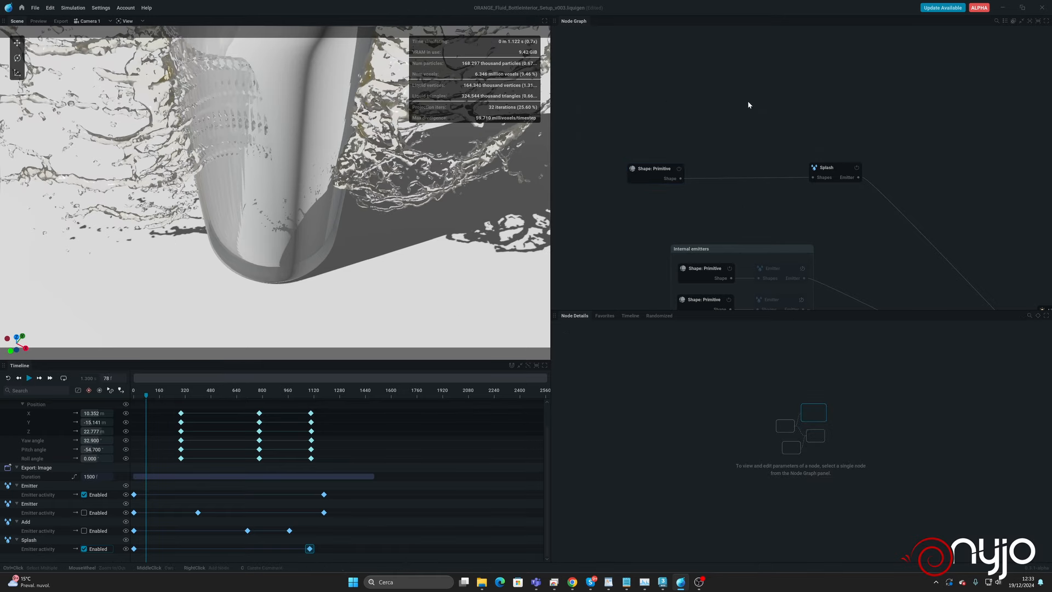
{"action": "middle_click_drag", "start_coordinate": [850, 116], "coordinate": [720, 62]}
{"action": "left_click", "coordinate": [745, 118]}
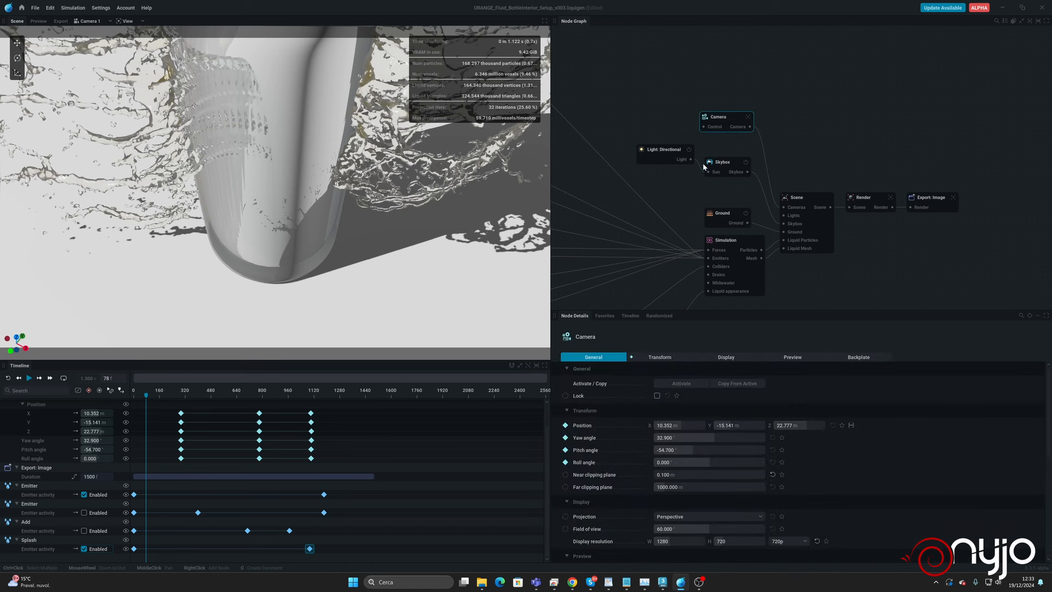
{"action": "scroll", "coordinate": [403, 421], "scroll_direction": "up", "scroll_amount": 1}
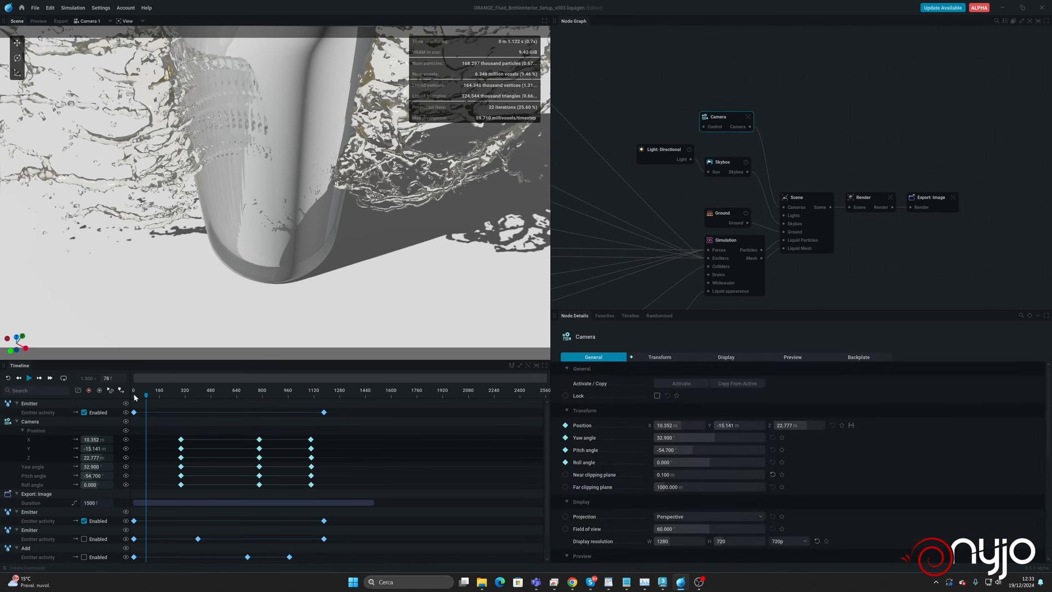
{"action": "left_click", "coordinate": [8, 378]}
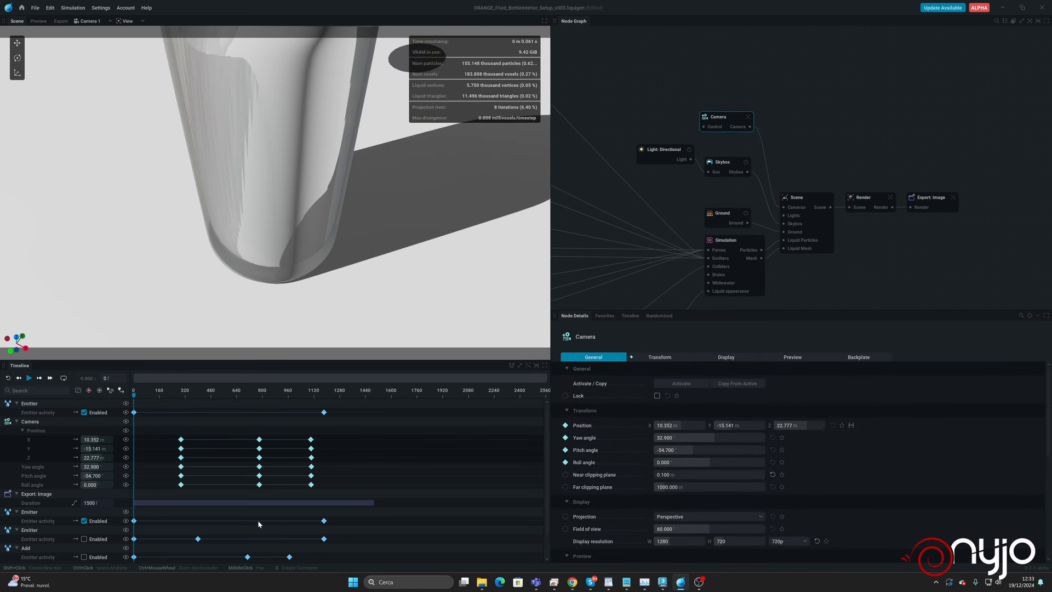
Disable Splash's emitter activity at its frame 0 keyframe and run the simulation through Camera 1 to frame 1260.
{"action": "scroll", "coordinate": [257, 520], "scroll_direction": "down", "scroll_amount": 1}
{"action": "left_click", "coordinate": [134, 549]}
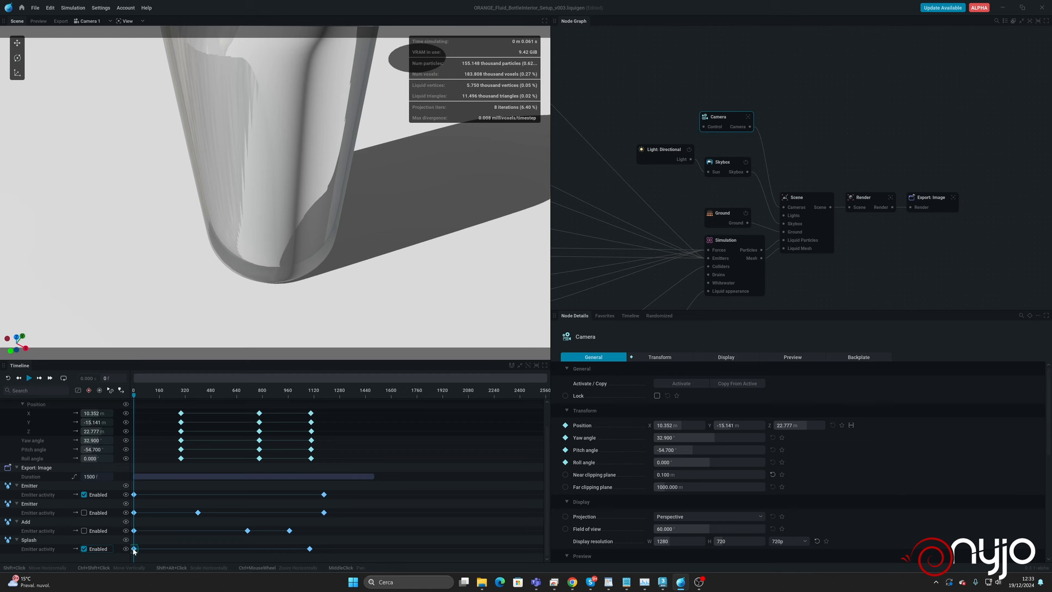
{"action": "left_click", "coordinate": [84, 548]}
{"action": "key", "text": "space"}
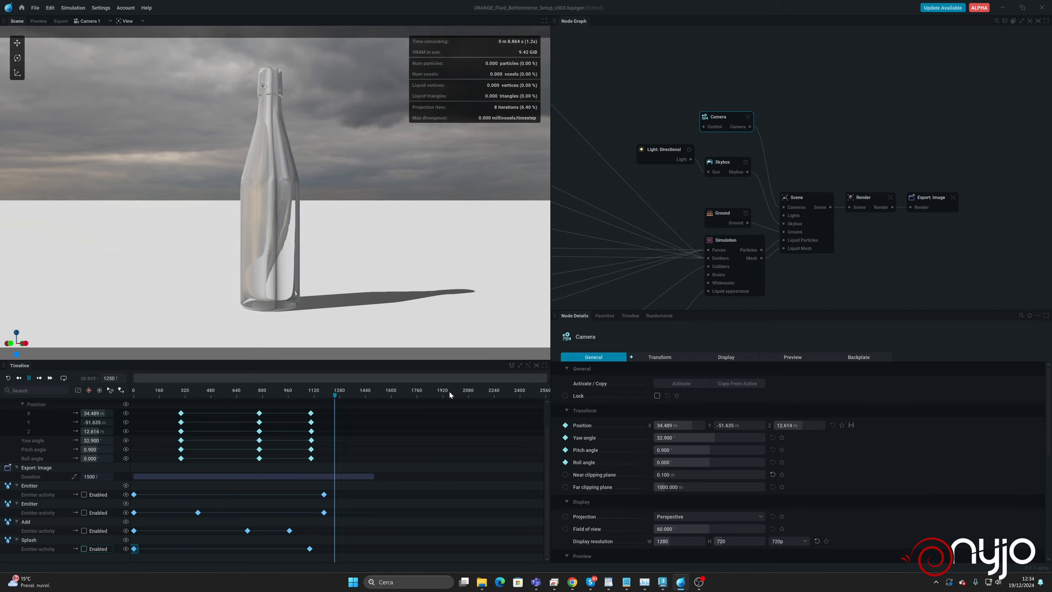
{"action": "key", "text": "space"}
Switch to the Default camera, move Splash's second activity keyframe to about frame 116, and rerun the simulation.
{"action": "left_click", "coordinate": [90, 21]}
{"action": "left_click", "coordinate": [91, 36]}
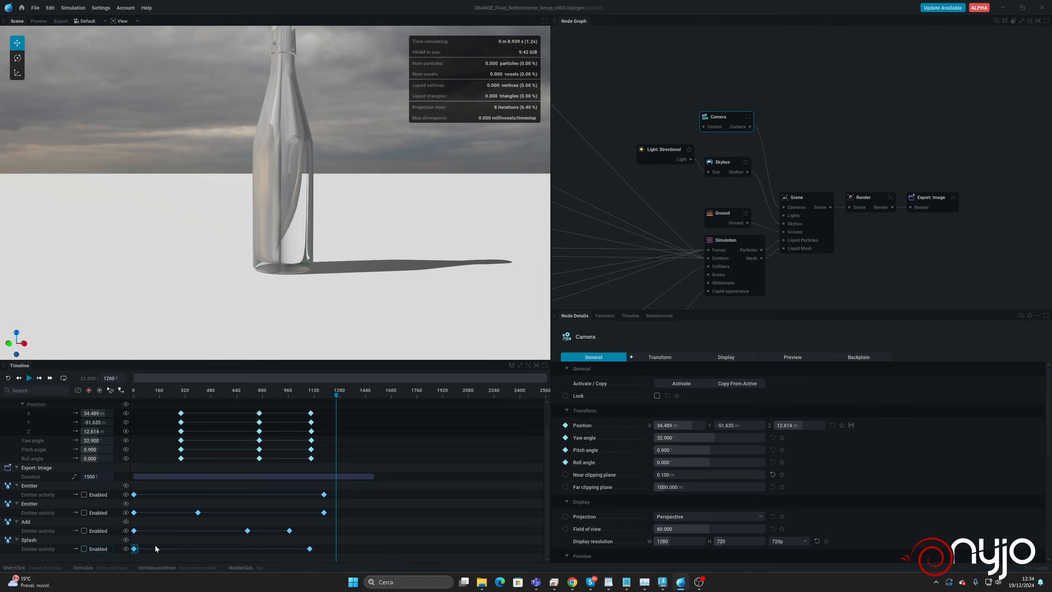
{"action": "left_click_drag", "start_coordinate": [310, 552], "coordinate": [152, 549]}
{"action": "left_click_drag", "start_coordinate": [356, 291], "coordinate": [279, 241]}
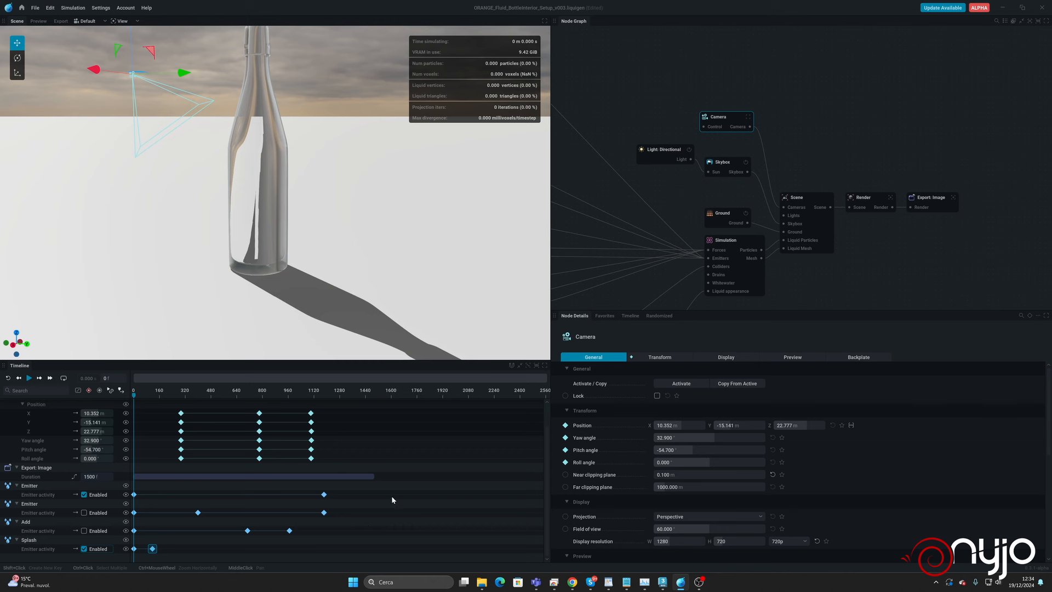
{"action": "key", "text": "space"}
{"action": "key", "text": "space"}
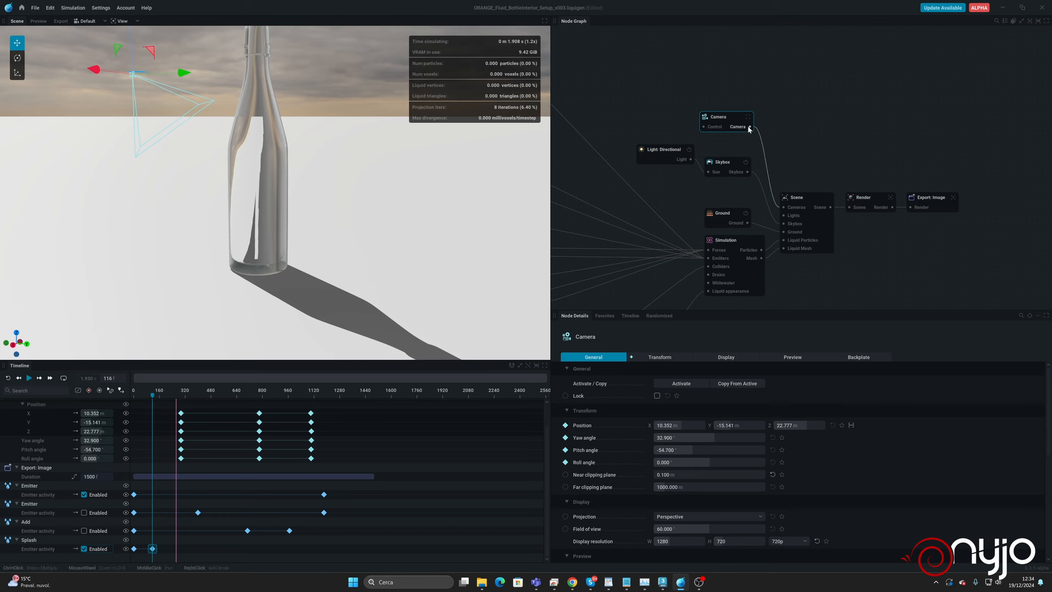
Change the Splash emitter's Emission Mode to Continuous Generation.
{"action": "middle_click_drag", "start_coordinate": [658, 109], "coordinate": [900, 110]}
{"action": "middle_click_drag", "start_coordinate": [725, 181], "coordinate": [766, 345]}
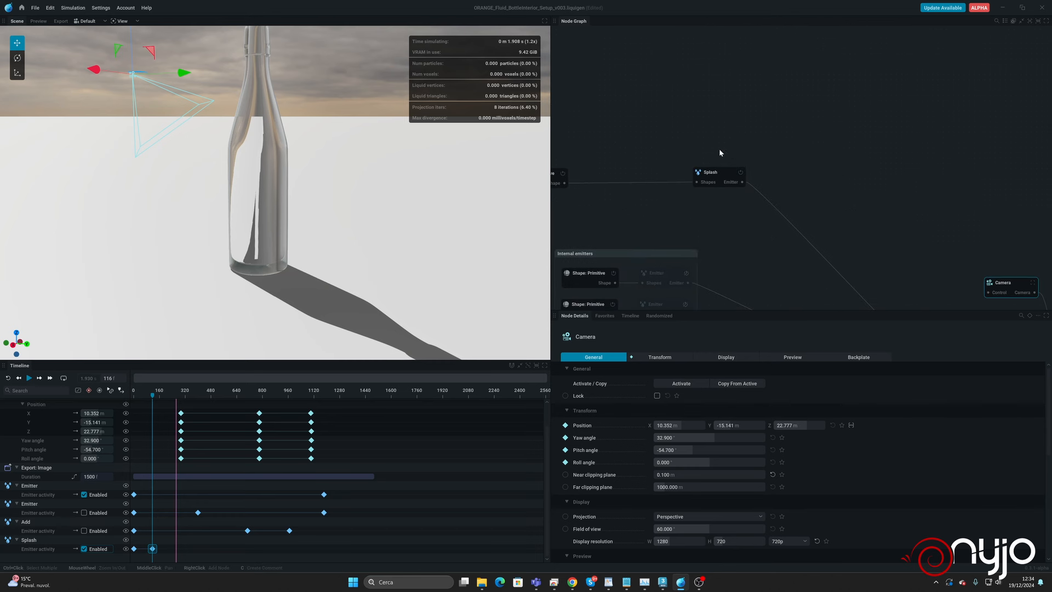
{"action": "left_click", "coordinate": [714, 173]}
{"action": "middle_click_drag", "start_coordinate": [696, 244], "coordinate": [773, 201]}
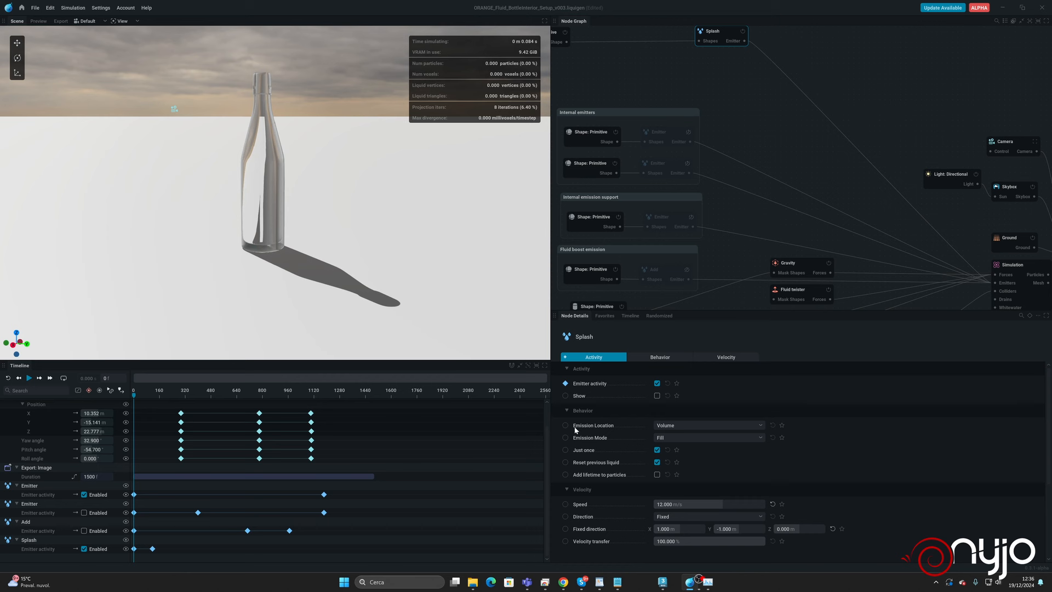
{"action": "left_click", "coordinate": [677, 445]}
{"action": "left_click", "coordinate": [679, 460]}
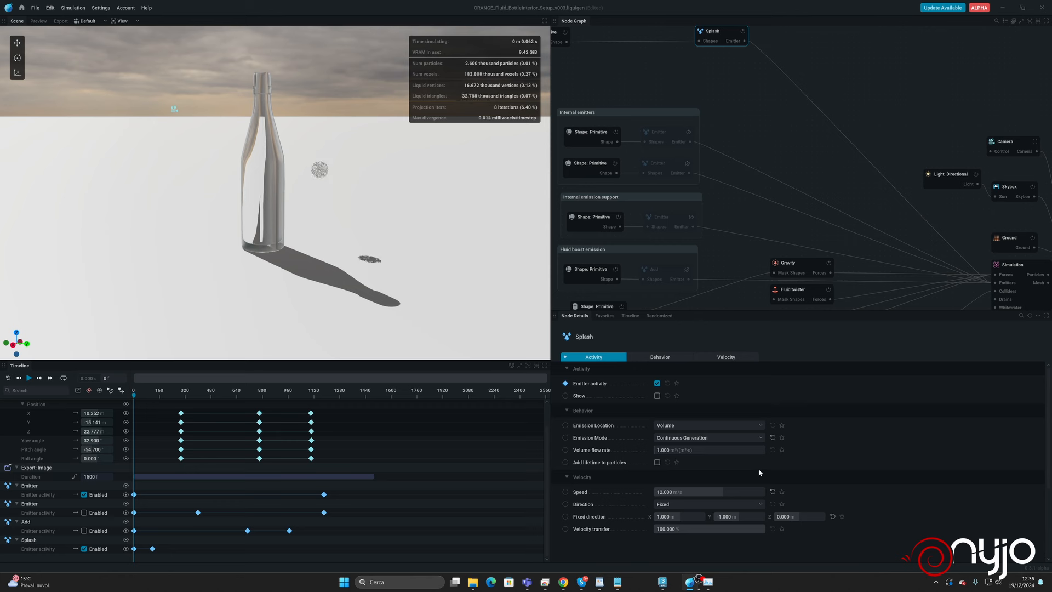
Turn Splash's emitter activity off at the frame 0 keyframe, rerun the simulation, and reset it.
{"action": "left_click", "coordinate": [134, 549]}
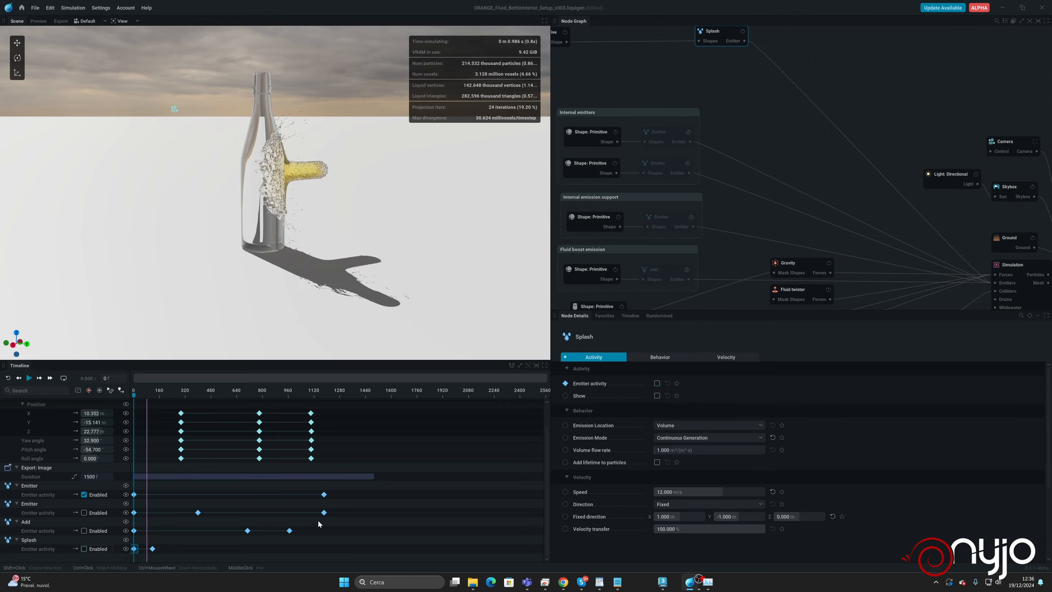
{"action": "key", "text": "space"}
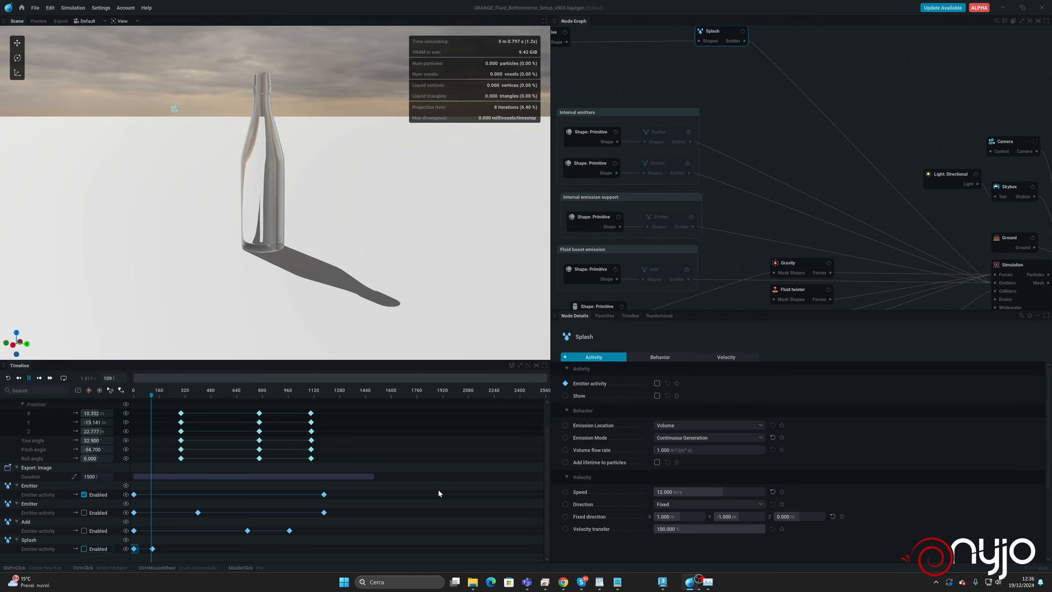
{"action": "key", "text": "space"}
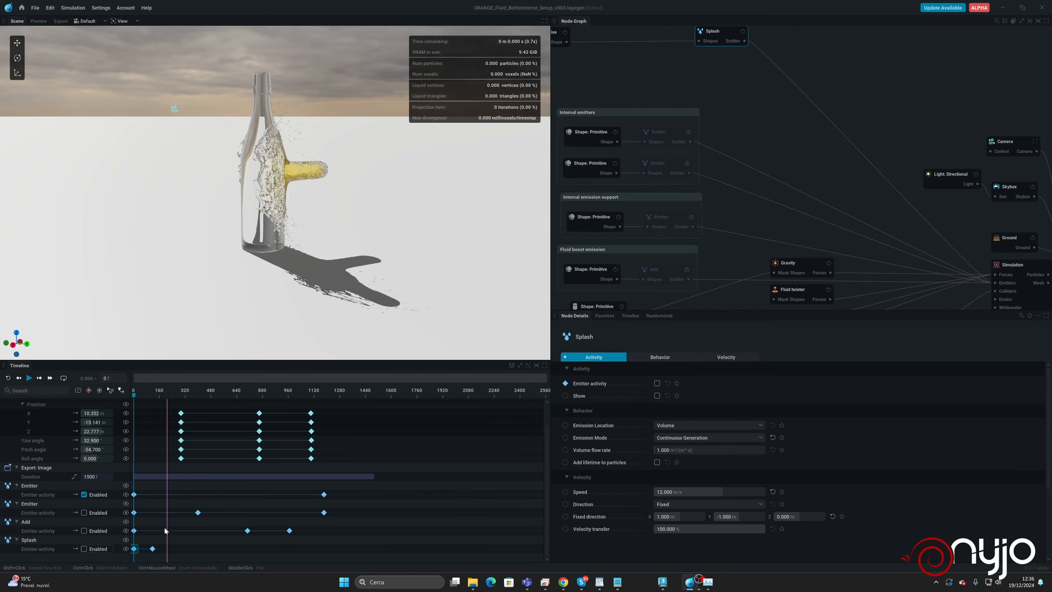
{"action": "key", "text": "r"}
Add a Splash keyframe at frame 136 that disables emitter activity, and simulate to frame 226.
{"action": "left_click_drag", "start_coordinate": [152, 395], "coordinate": [156, 397]}
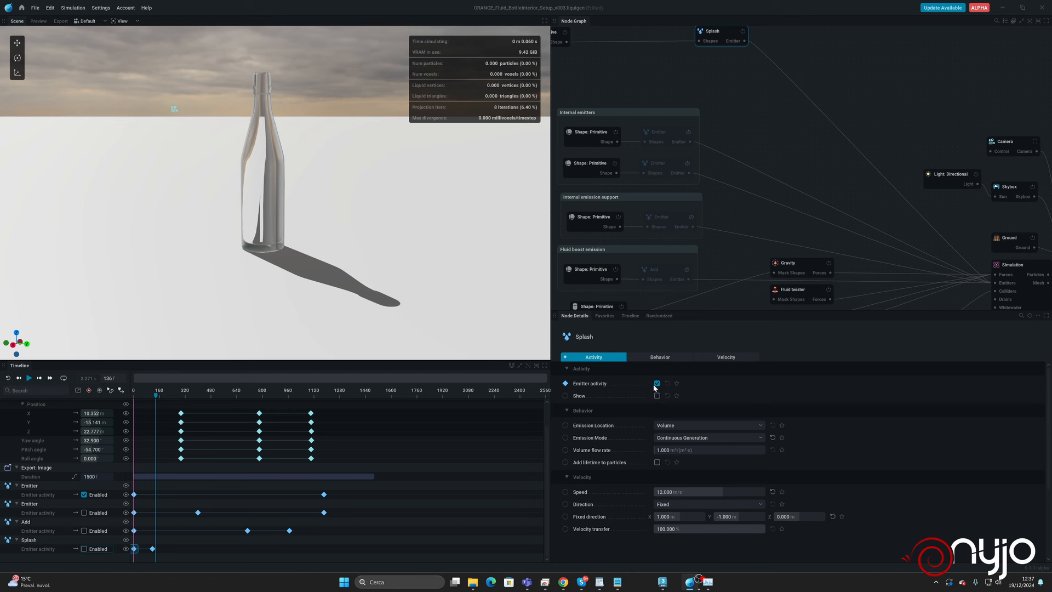
{"action": "key", "text": "space"}
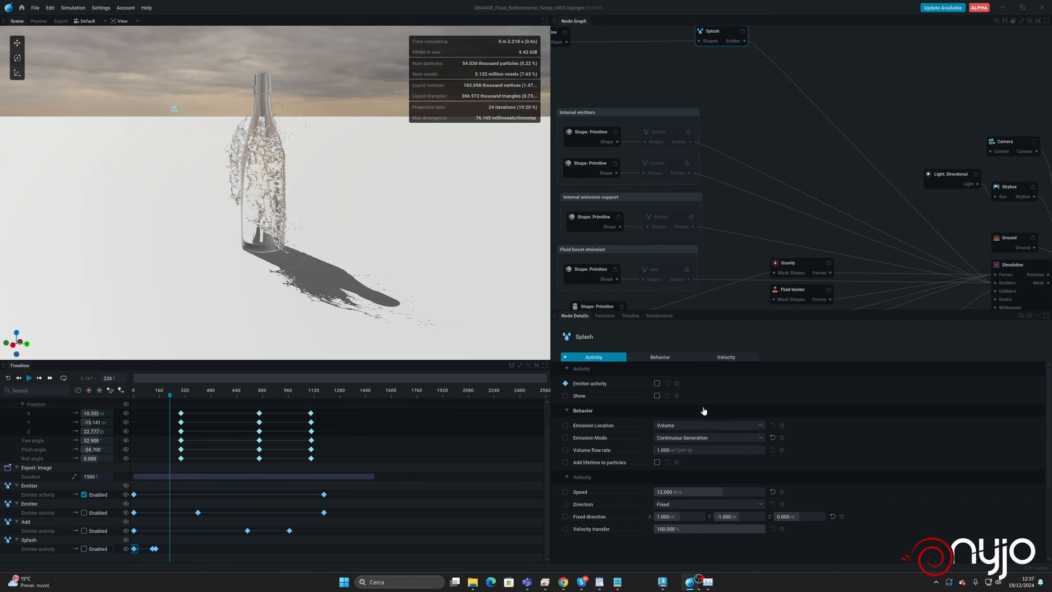
{"action": "key", "text": "space"}
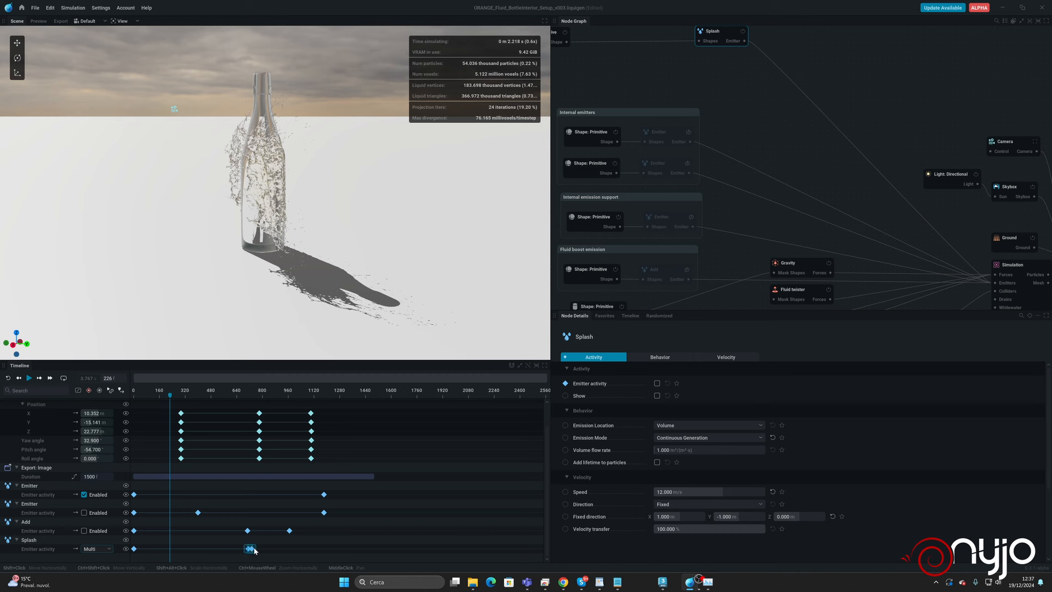
Move Splash's two later activity keyframes together to around frame 1100.
{"action": "left_click_drag", "start_coordinate": [255, 547], "coordinate": [317, 537]}
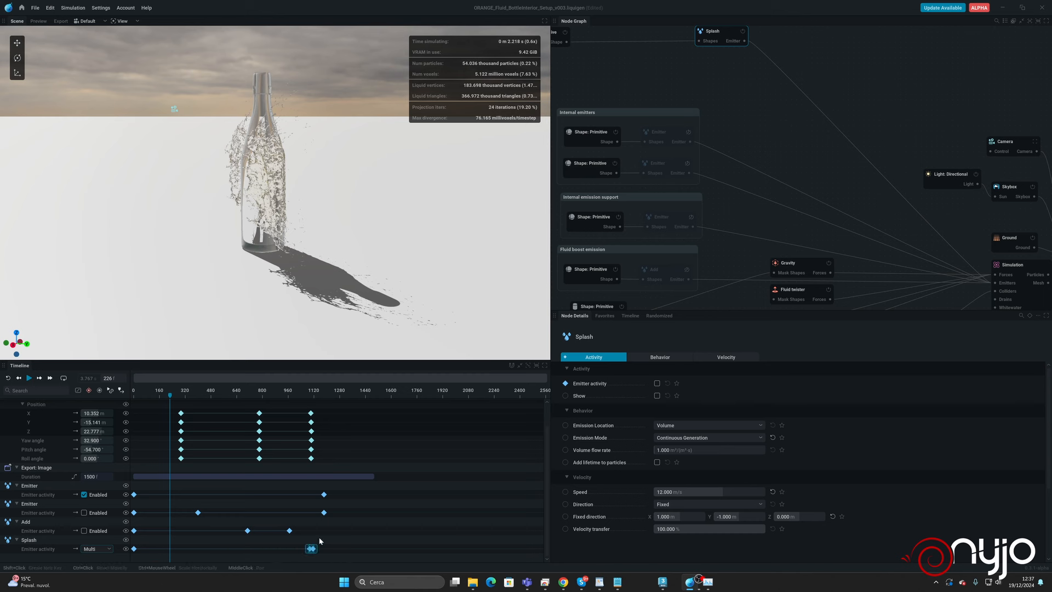
{"action": "left_click", "coordinate": [319, 538]}
{"action": "left_click", "coordinate": [314, 550]}
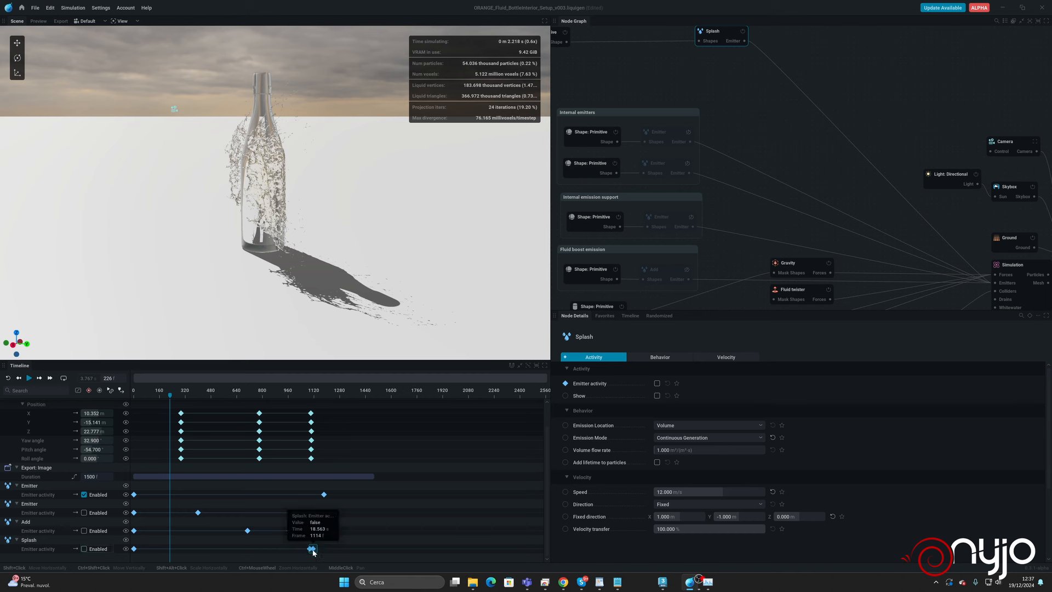
Align the camera's last position and angle keyframes at about frame 1101, and tighten Splash's two keyframes to about frames 1099 and 1102.
{"action": "scroll", "coordinate": [316, 551], "scroll_direction": "up", "scroll_amount": 6, "text": "ctrl"}
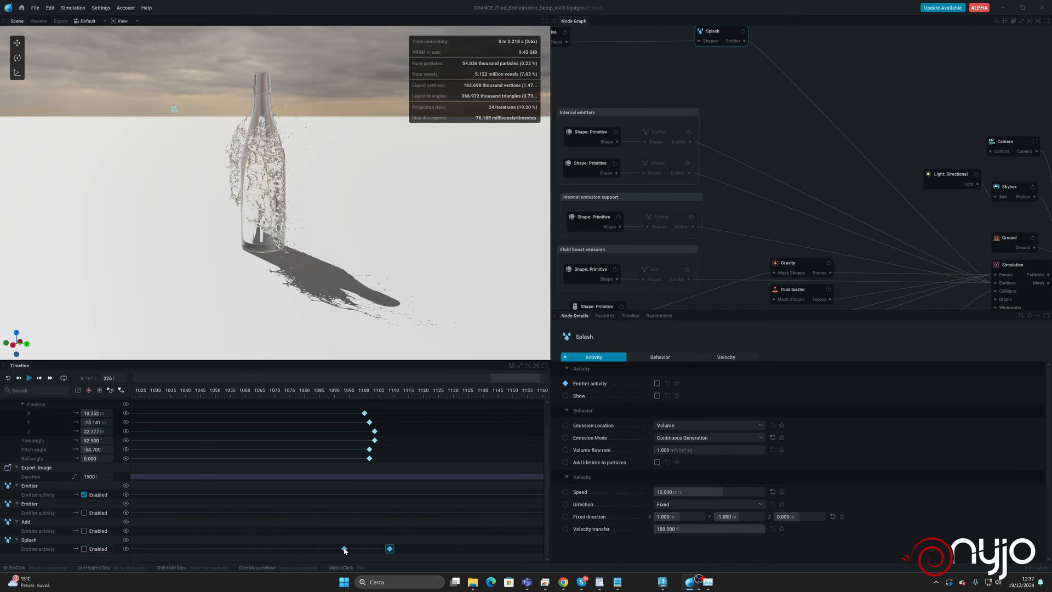
{"action": "left_click_drag", "start_coordinate": [344, 549], "coordinate": [361, 548]}
{"action": "left_click_drag", "start_coordinate": [371, 427], "coordinate": [367, 426]}
{"action": "left_click", "coordinate": [374, 440]}
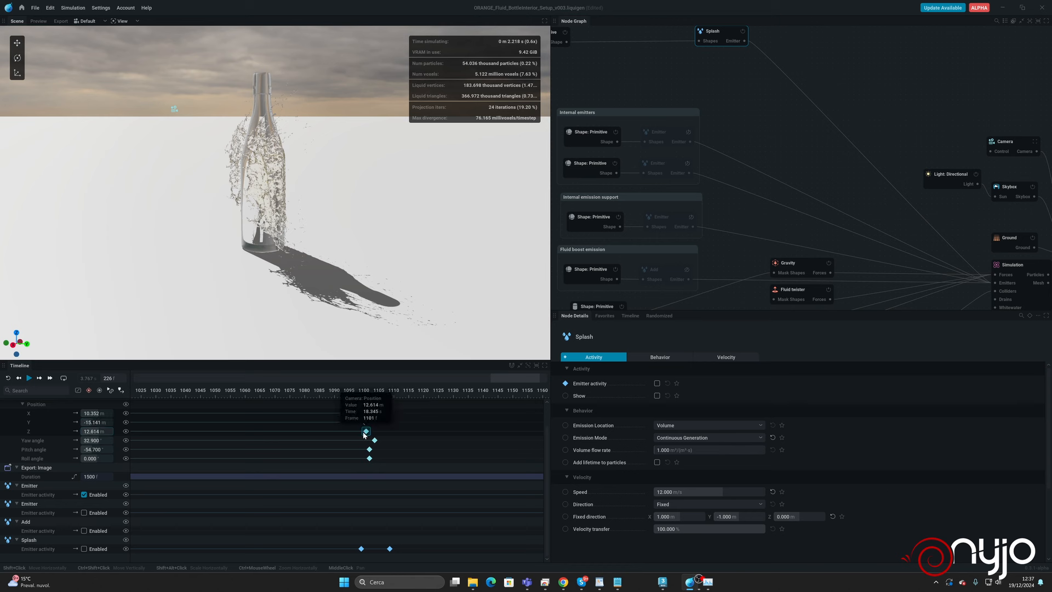
{"action": "left_click_drag", "start_coordinate": [375, 440], "coordinate": [367, 458]}
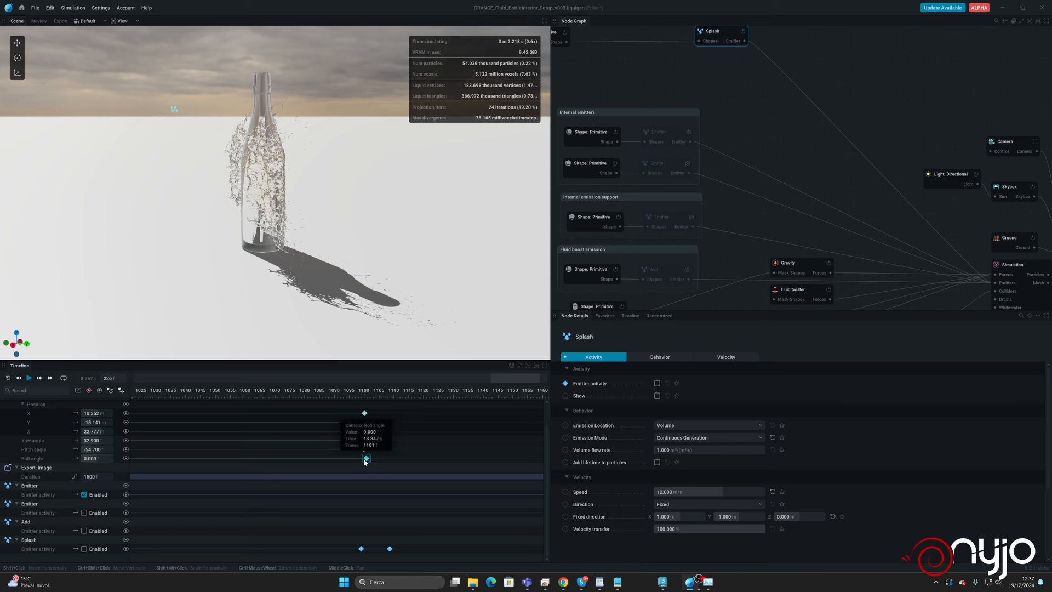
{"action": "left_click", "coordinate": [388, 549]}
{"action": "left_click_drag", "start_coordinate": [385, 552], "coordinate": [369, 553]}
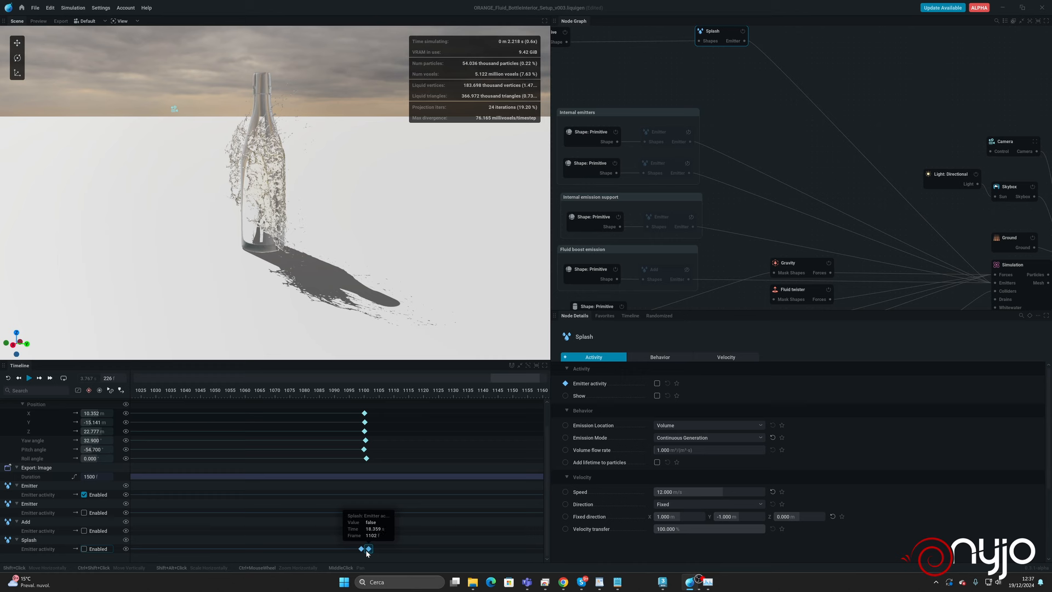
Reset the simulation and run it to frame 1296 to check Splash's short emission burst.
{"action": "key", "text": "r"}
{"action": "scroll", "coordinate": [351, 494], "scroll_direction": "down", "scroll_amount": 15, "text": "ctrl"}
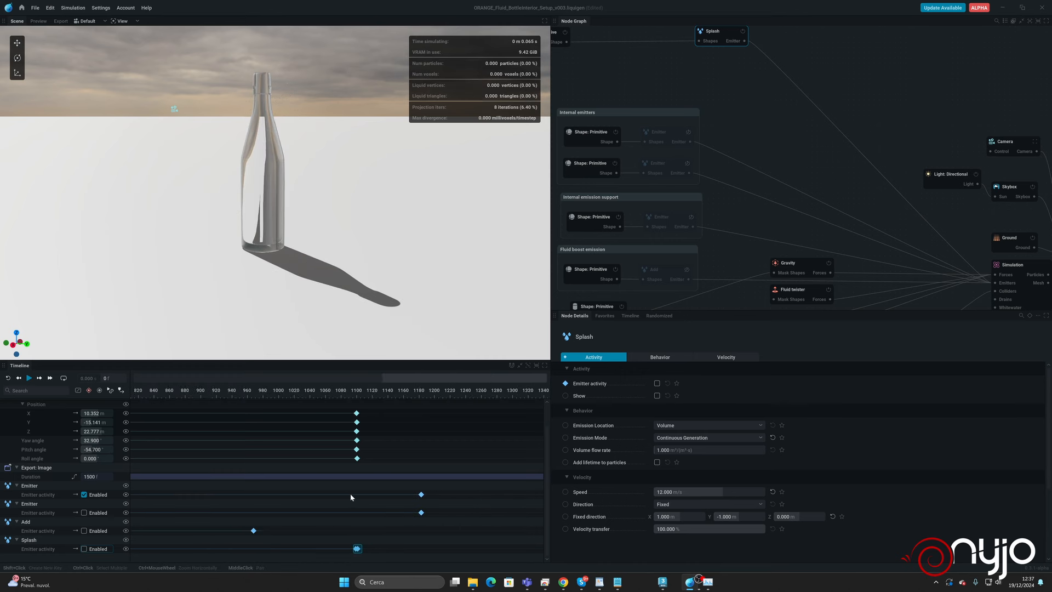
{"action": "scroll", "coordinate": [160, 471], "scroll_direction": "up", "scroll_amount": 2, "text": "ctrl"}
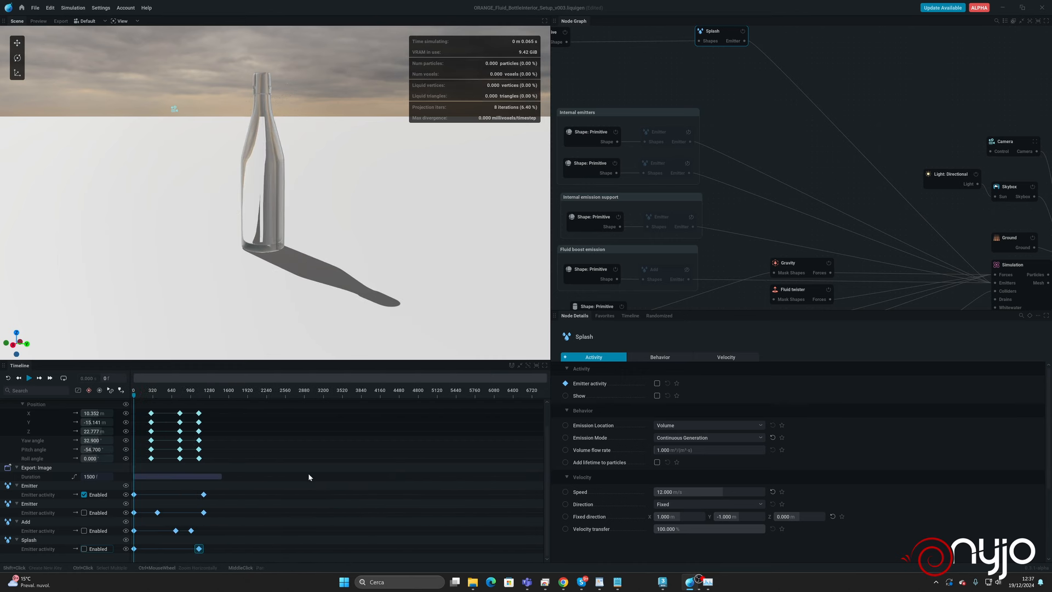
{"action": "scroll", "coordinate": [149, 481], "scroll_direction": "up", "scroll_amount": 4, "text": "ctrl"}
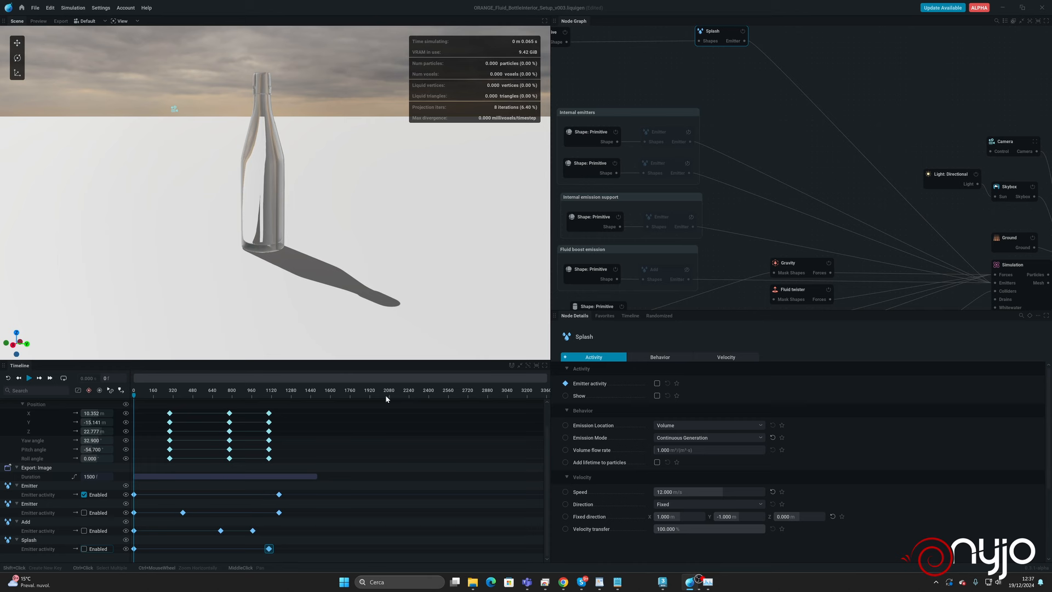
{"action": "key", "text": "space"}
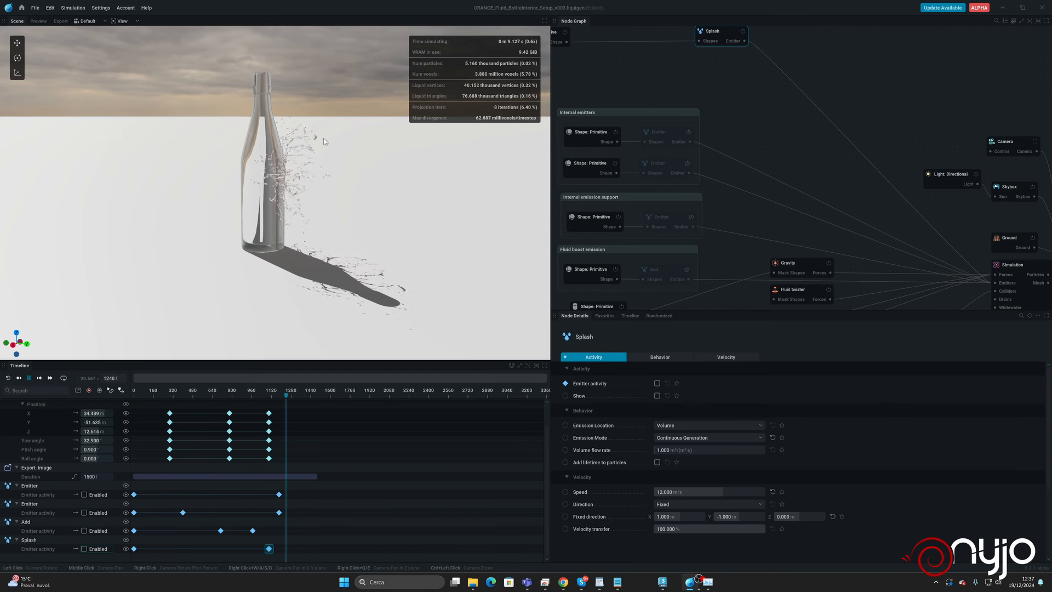
{"action": "key", "text": "space"}
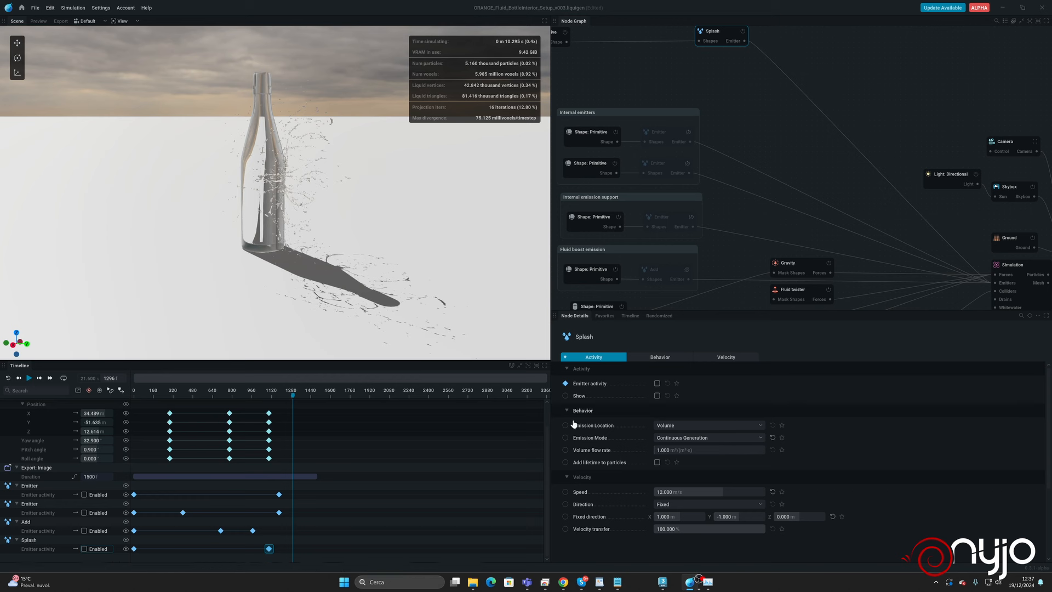
Set Splash's volume flow rate to 10 and rerun the simulation past frame 1200.
{"action": "left_click", "coordinate": [679, 449]}
{"action": "type", "text": "10"}
{"action": "key", "text": "Return"}
{"action": "key", "text": "space"}
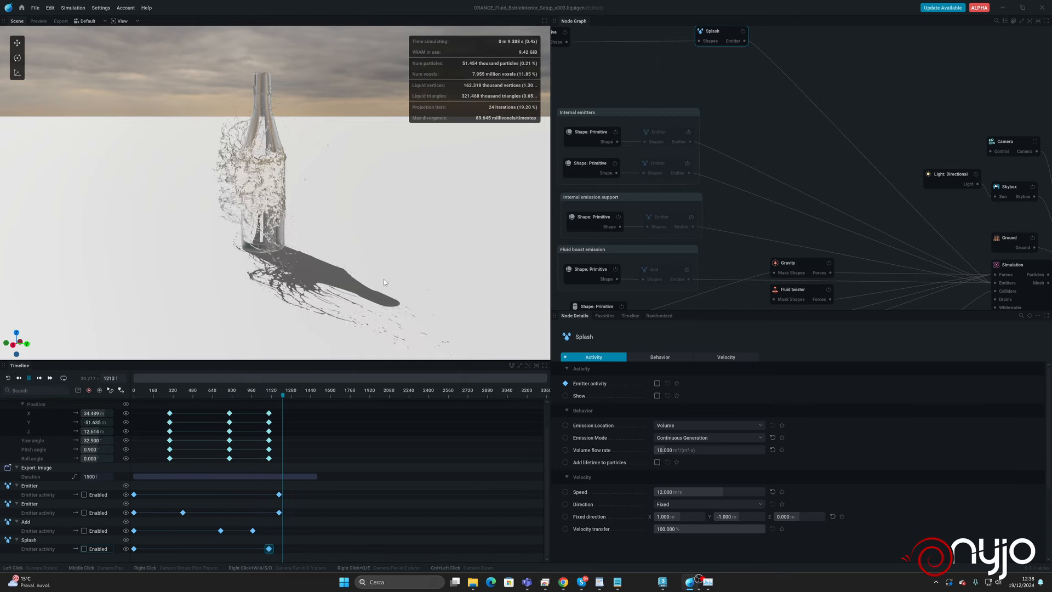
Enable Add lifetime to particles on the Splash emitter and apply the change with a simulation reset.
{"action": "left_click_drag", "start_coordinate": [286, 229], "coordinate": [319, 244]}
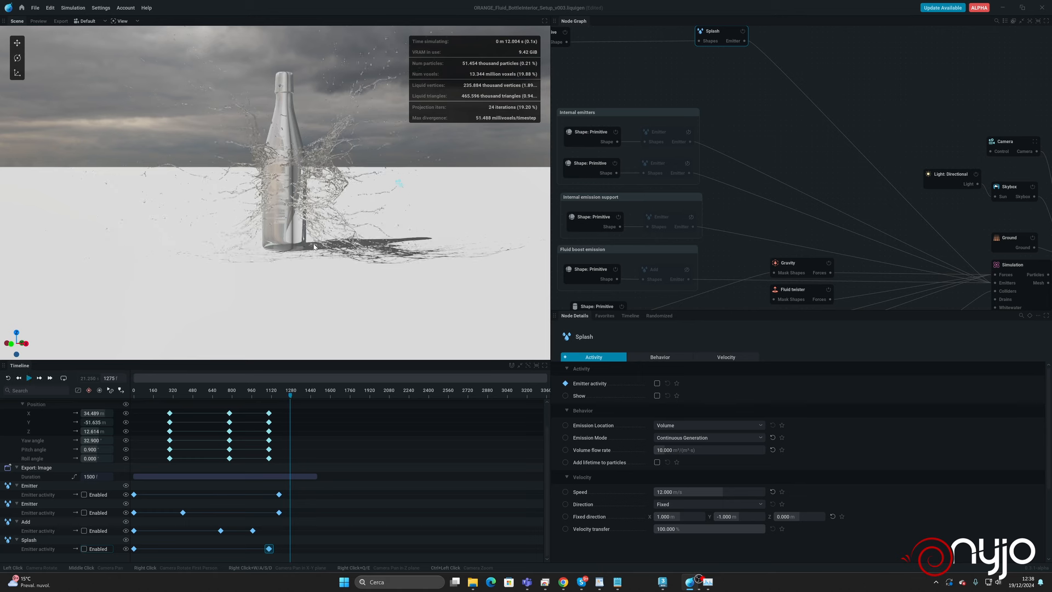
{"action": "left_click_drag", "start_coordinate": [319, 244], "coordinate": [297, 250]}
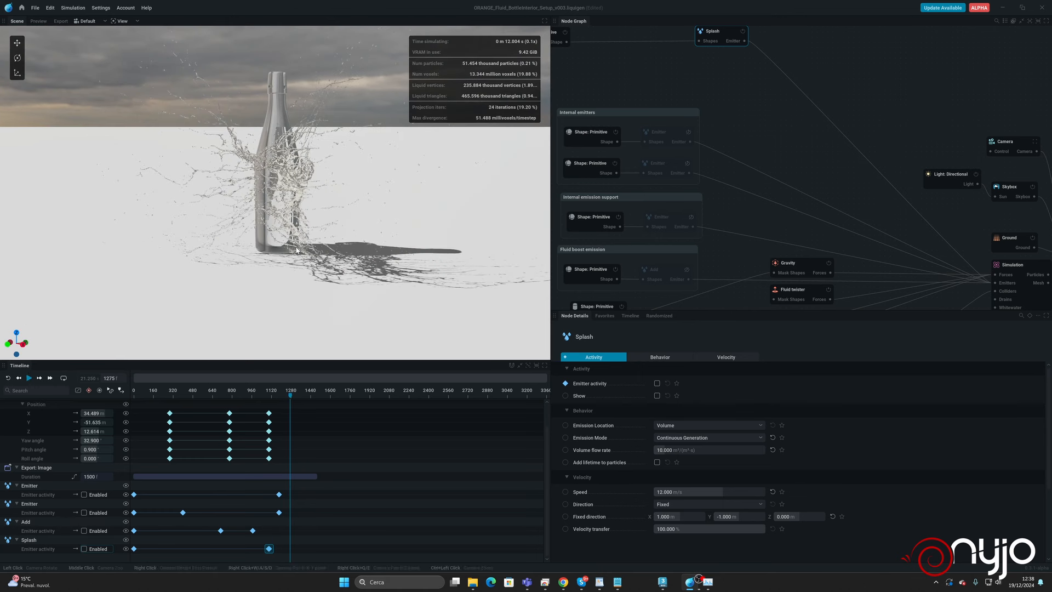
{"action": "left_click", "coordinate": [659, 463]}
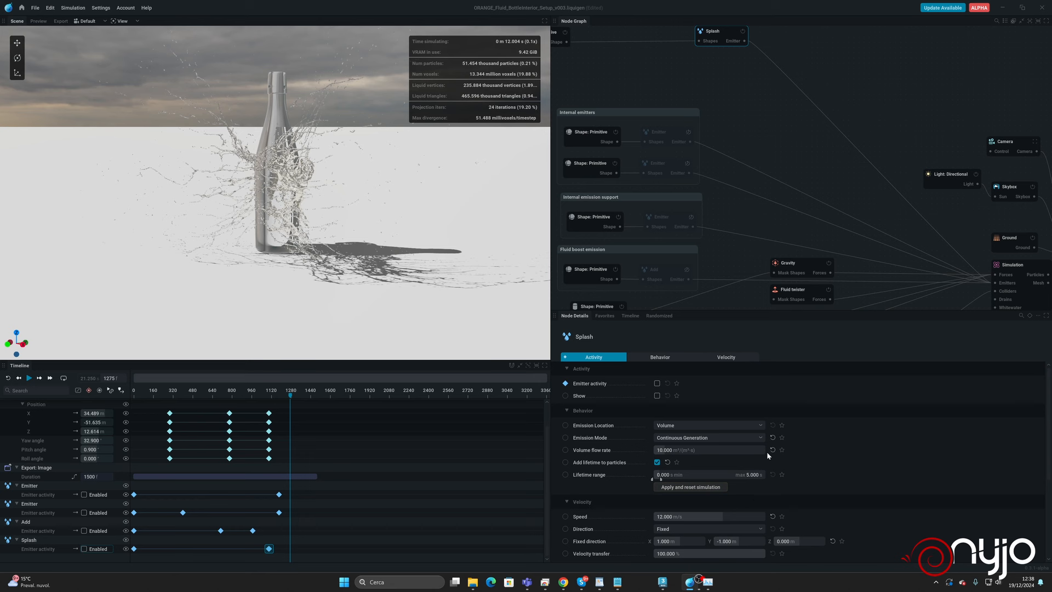
{"action": "left_click", "coordinate": [701, 483]}
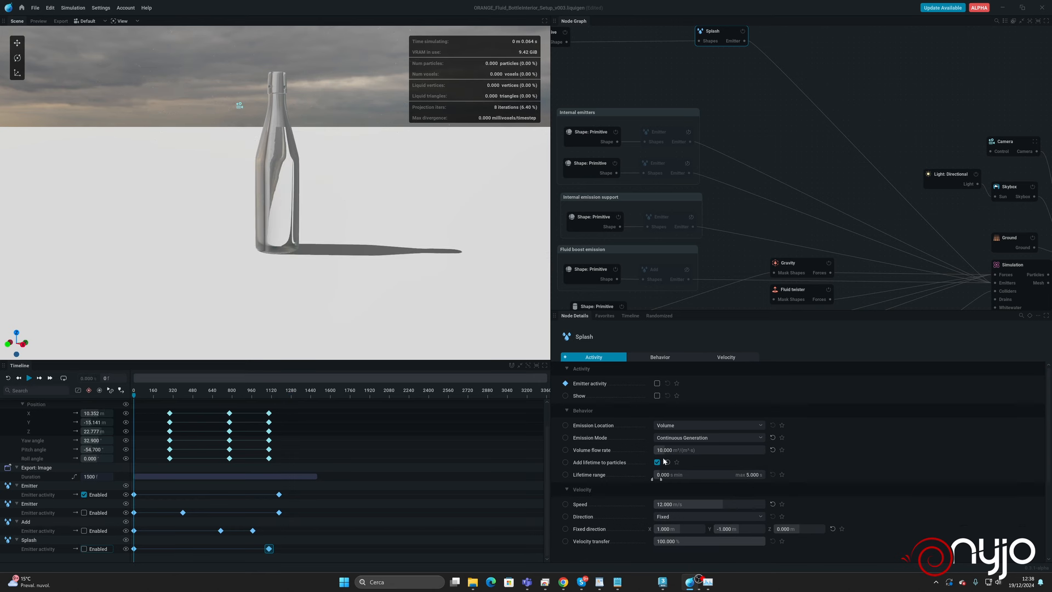
Save the project and play the simulation past the splash to check the particle lifetime.
{"action": "key", "text": "ctrl+s"}
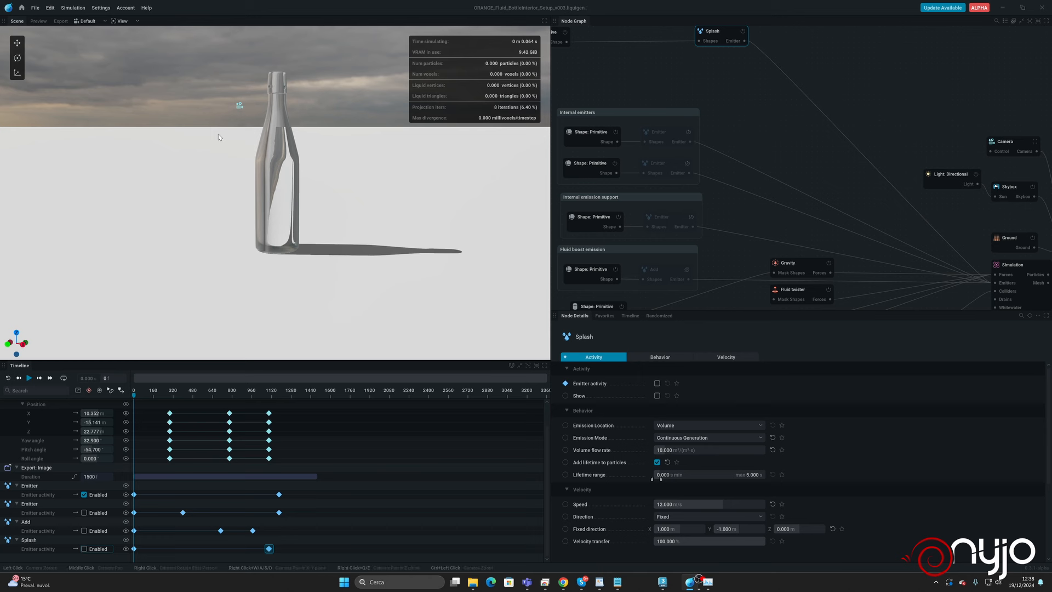
{"action": "key", "text": "space"}
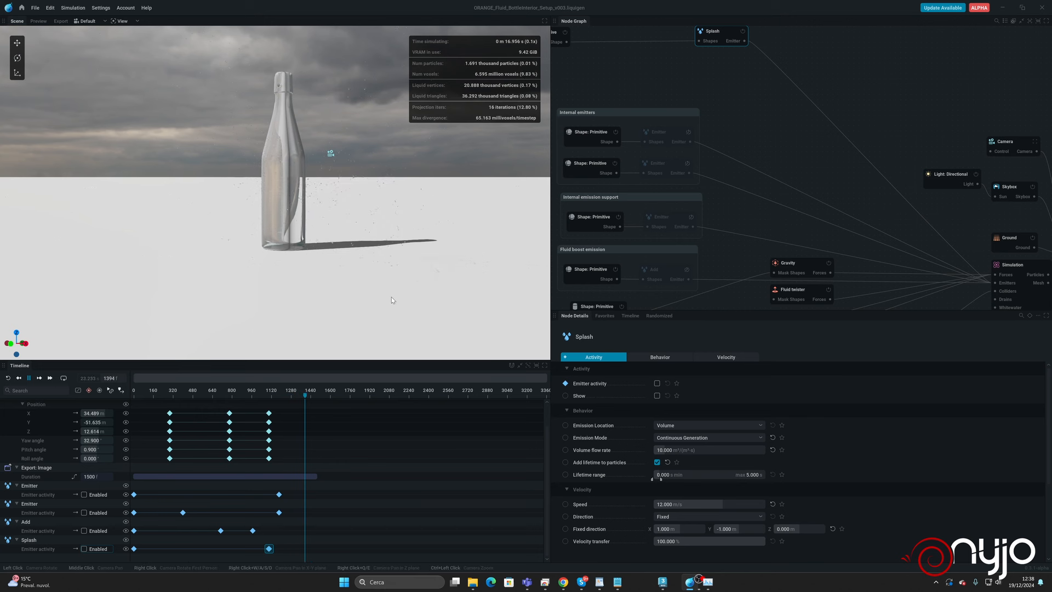
{"action": "key", "text": "space"}
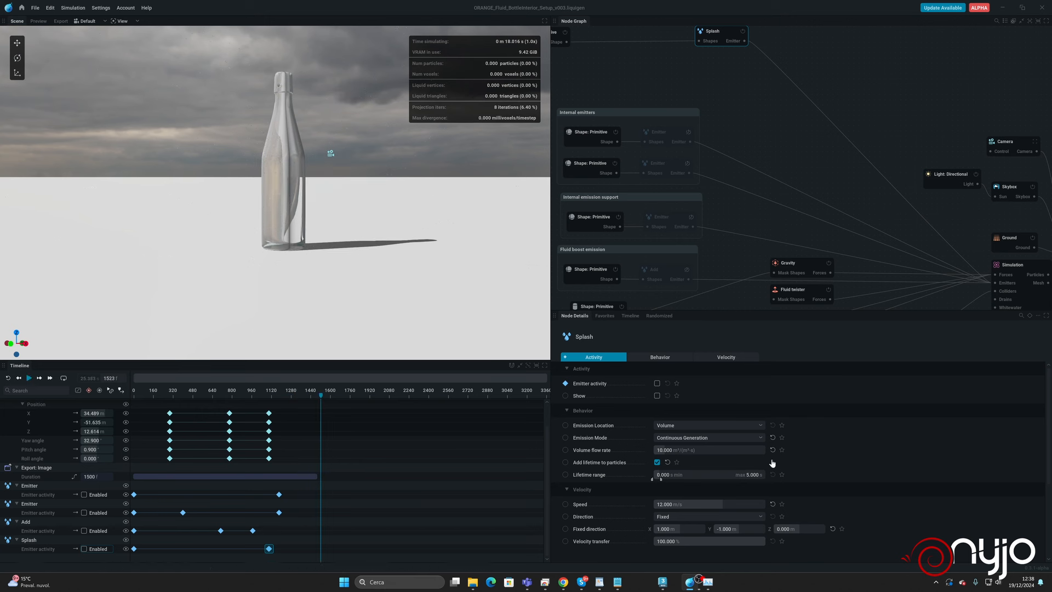
Set the Splash emitter's maximum particle lifetime to 10 s and volume flow rate to 20, and replay the simulation to inspect the splash.
{"action": "left_click", "coordinate": [718, 474]}
{"action": "type", "text": "10"}
{"action": "key", "text": "Return"}
{"action": "left_click", "coordinate": [679, 449]}
{"action": "left_click", "coordinate": [707, 452]}
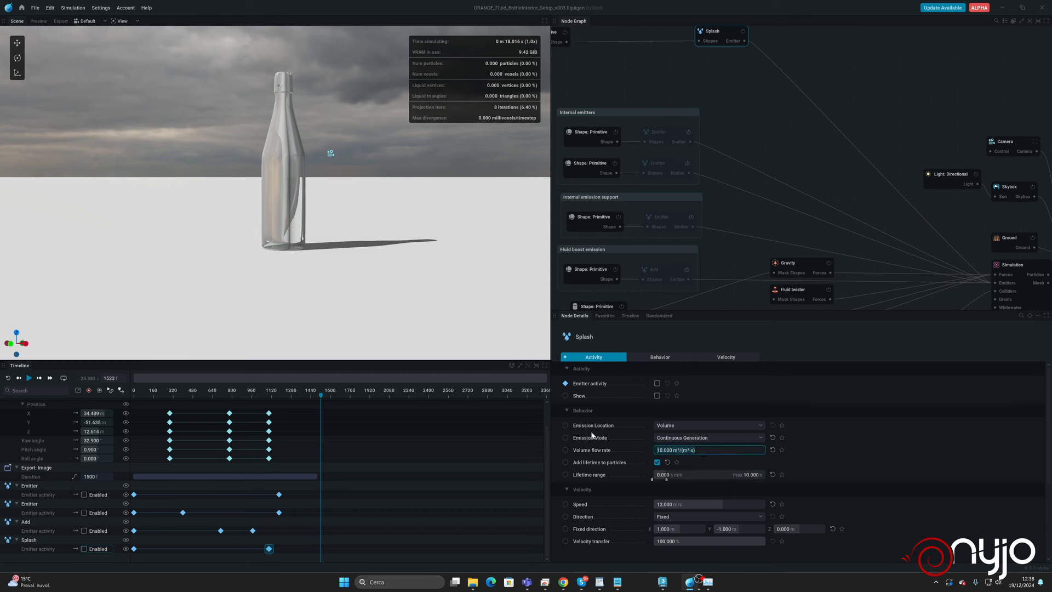
{"action": "type", "text": "20"}
{"action": "key", "text": "Return"}
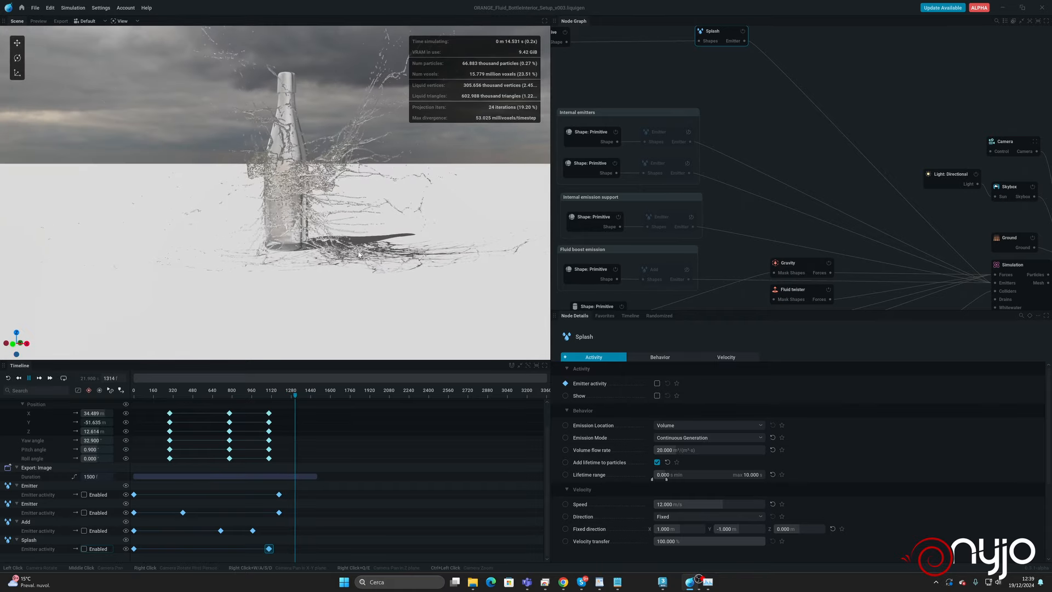
{"action": "key", "text": "space"}
{"action": "left_click_drag", "start_coordinate": [337, 277], "coordinate": [307, 225]}
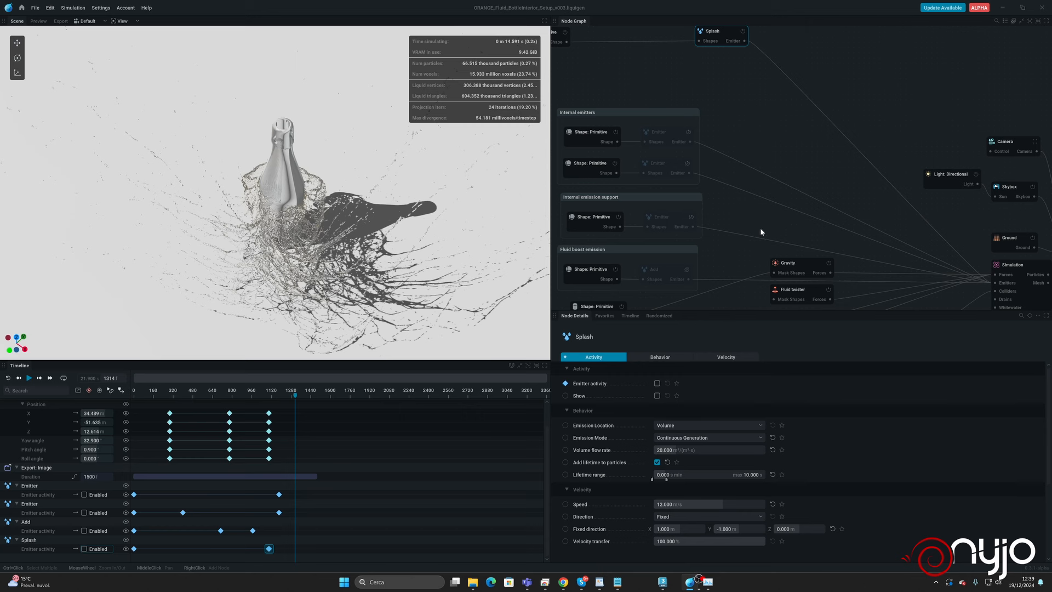
Add a Force: Shape node connected to the Simulation's Forces input and place it beside the Force: Drag node.
{"action": "middle_click_drag", "start_coordinate": [760, 228], "coordinate": [771, 132]}
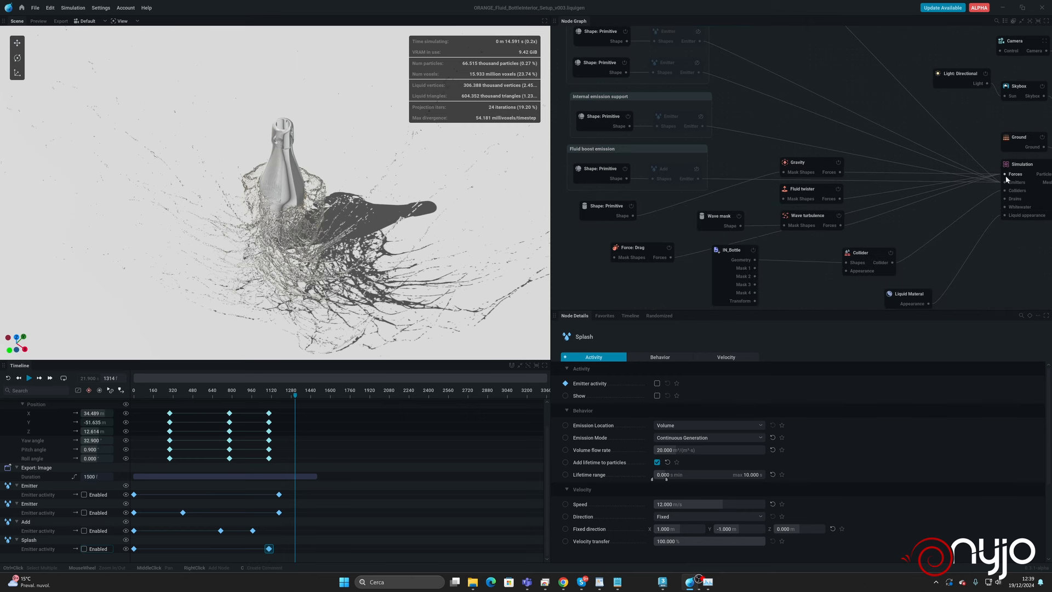
{"action": "left_click_drag", "start_coordinate": [1006, 175], "coordinate": [791, 198]}
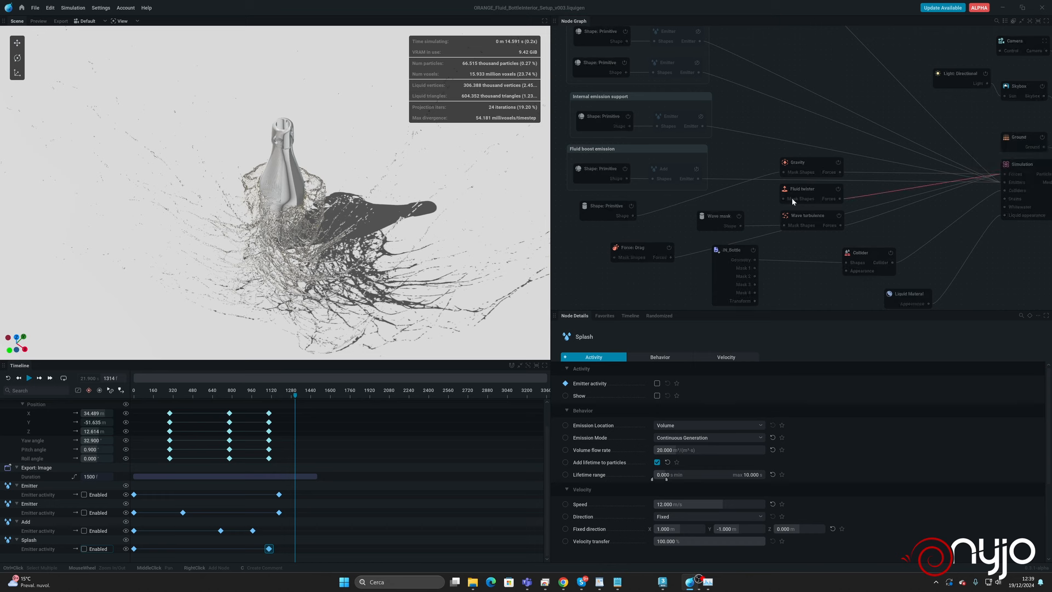
{"action": "left_click_drag", "start_coordinate": [586, 228], "coordinate": [587, 228]}
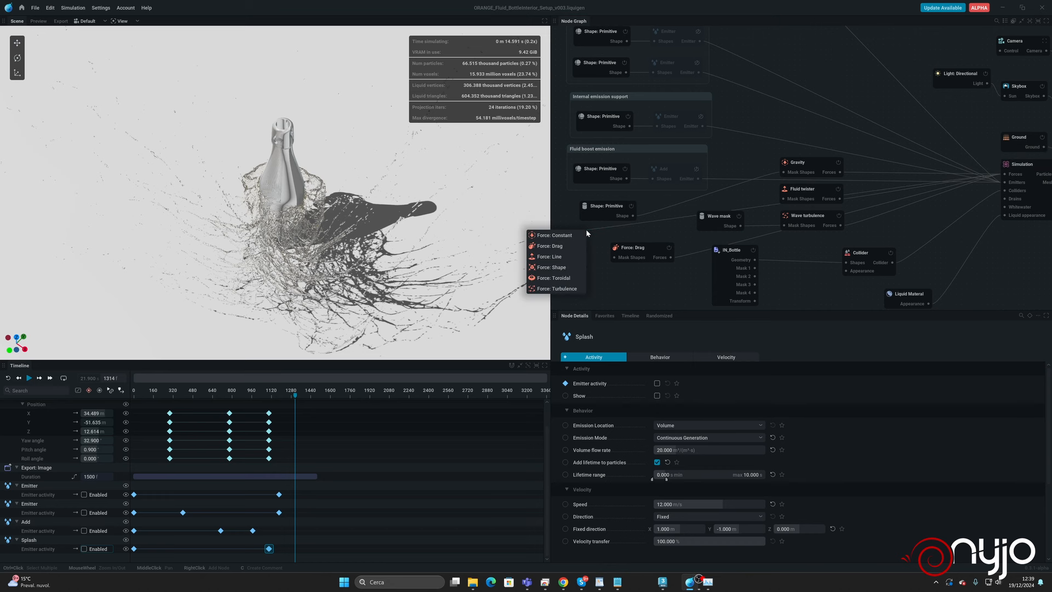
{"action": "left_click", "coordinate": [566, 268]}
{"action": "middle_click_drag", "start_coordinate": [596, 261], "coordinate": [781, 235]}
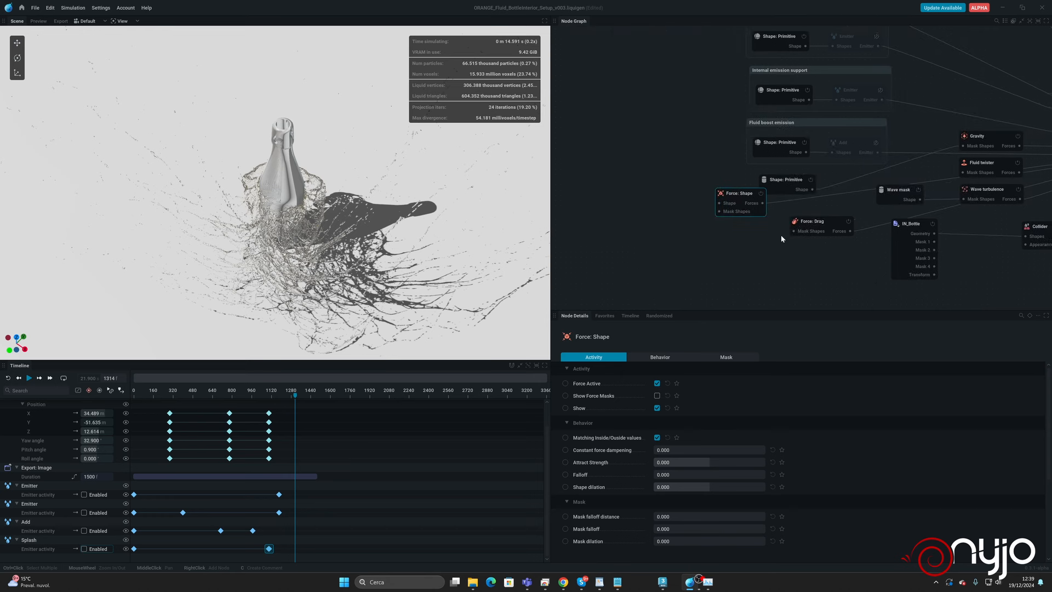
{"action": "left_click_drag", "start_coordinate": [753, 192], "coordinate": [739, 229]}
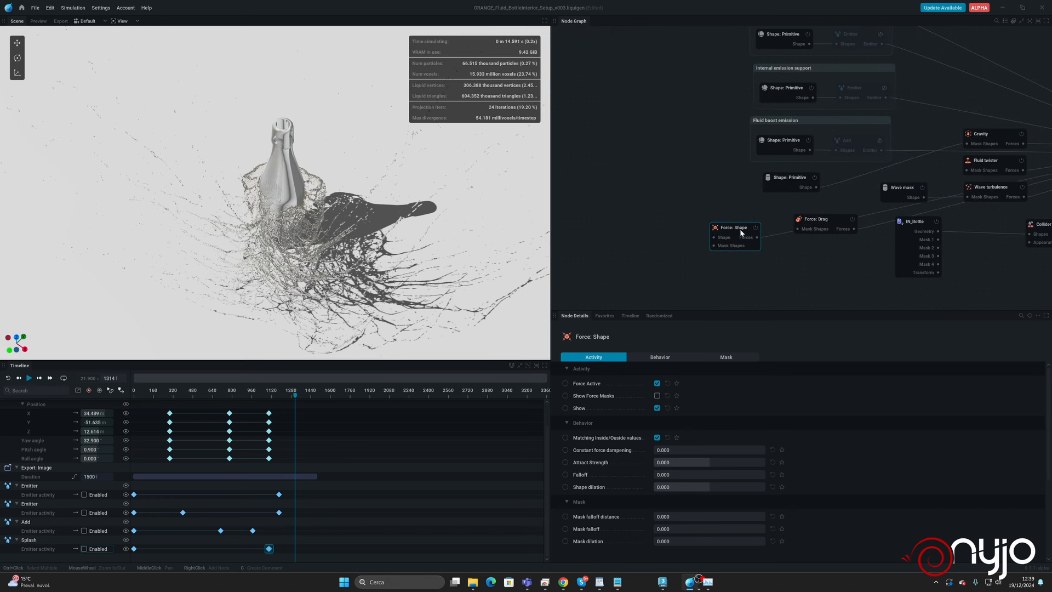
Duplicate the cylinder Shape: Primitive below the fluid boost group and connect the copy to the Force: Shape node's Shape input.
{"action": "left_click", "coordinate": [794, 178]}
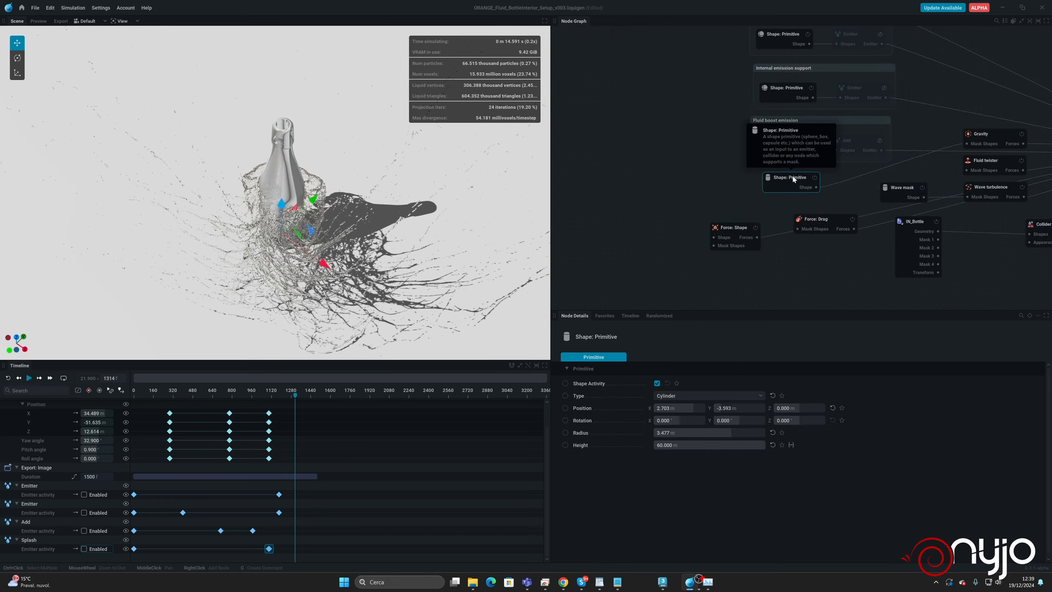
{"action": "left_click", "coordinate": [680, 187]}
{"action": "key", "text": "ctrl+v"}
{"action": "left_click_drag", "start_coordinate": [700, 194], "coordinate": [715, 240]}
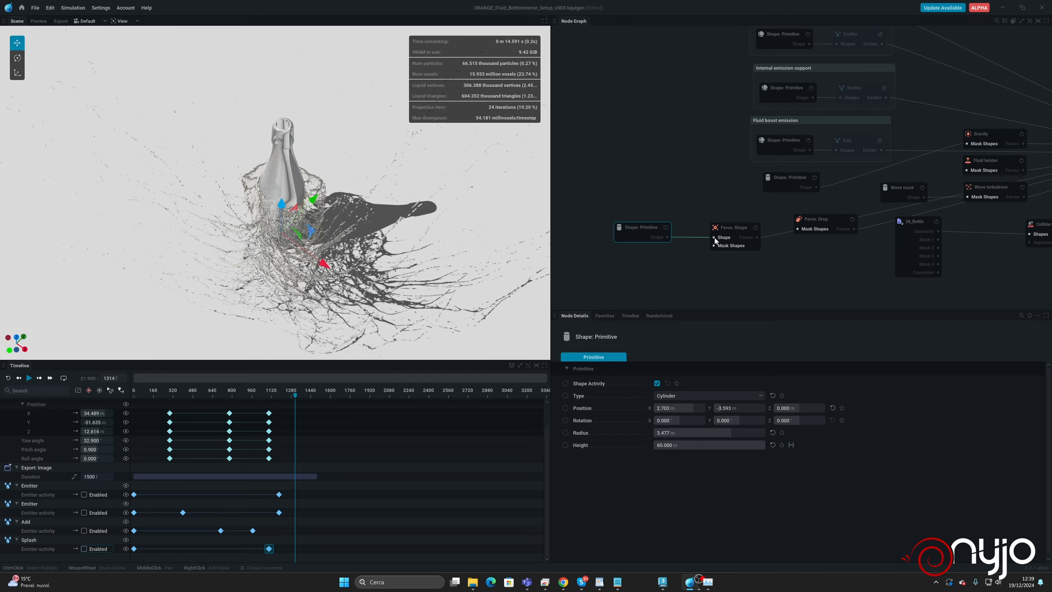
{"action": "left_click_drag", "start_coordinate": [715, 240], "coordinate": [715, 239]}
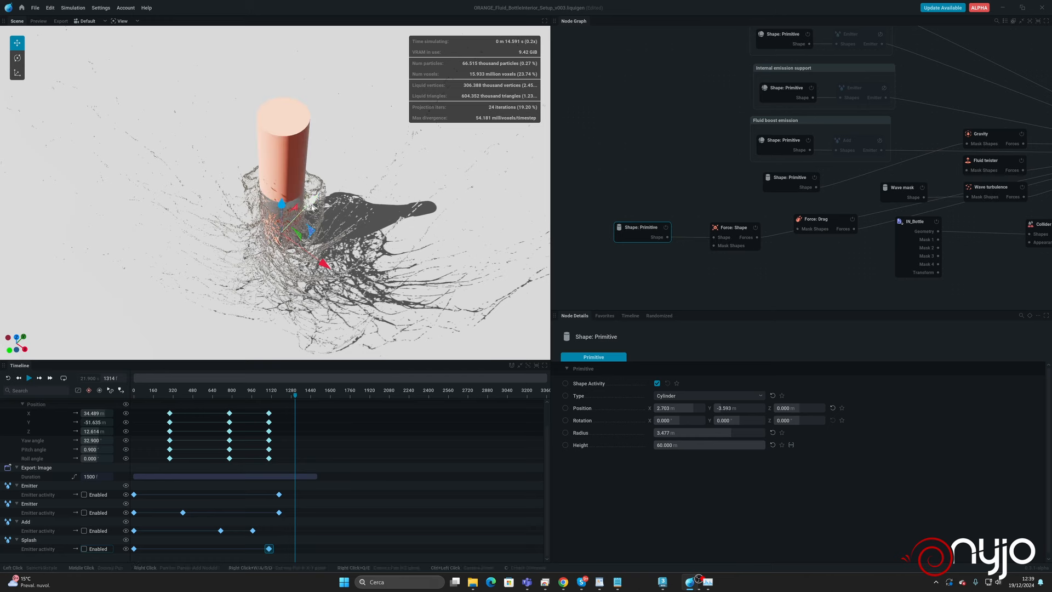
Move the force's cylinder beside the bottle to about Y -7.149 m and reduce its radius to about 2.41 m.
{"action": "left_click_drag", "start_coordinate": [312, 207], "coordinate": [291, 213]}
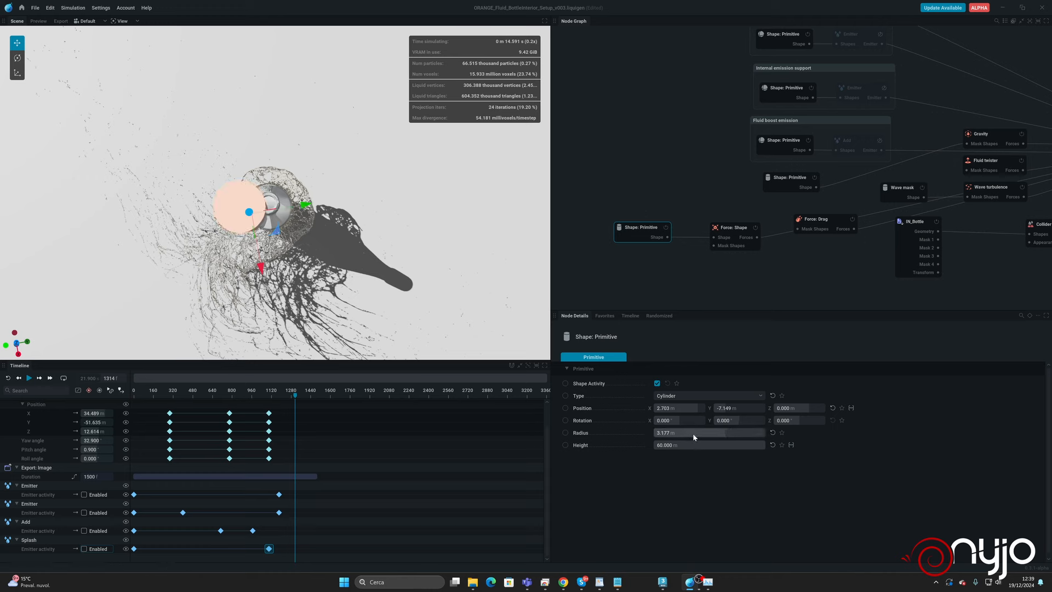
{"action": "left_click_drag", "start_coordinate": [693, 434], "coordinate": [680, 433]}
{"action": "left_click_drag", "start_coordinate": [280, 279], "coordinate": [372, 189]}
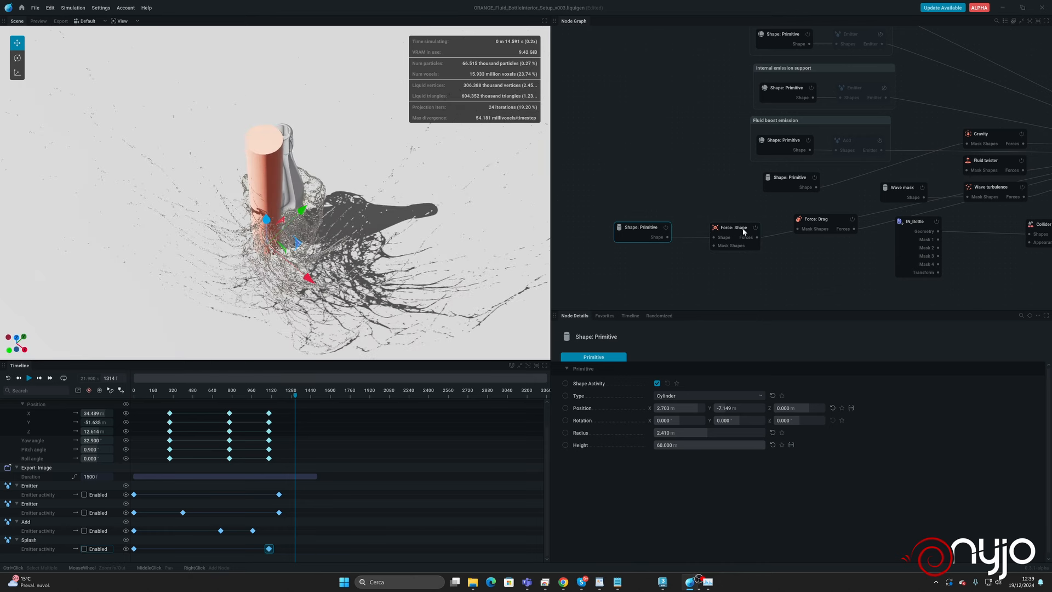
Duplicate the force's cylinder primitive and place the copy just below the original in the node graph.
{"action": "left_click", "coordinate": [743, 232]}
{"action": "left_click", "coordinate": [638, 231]}
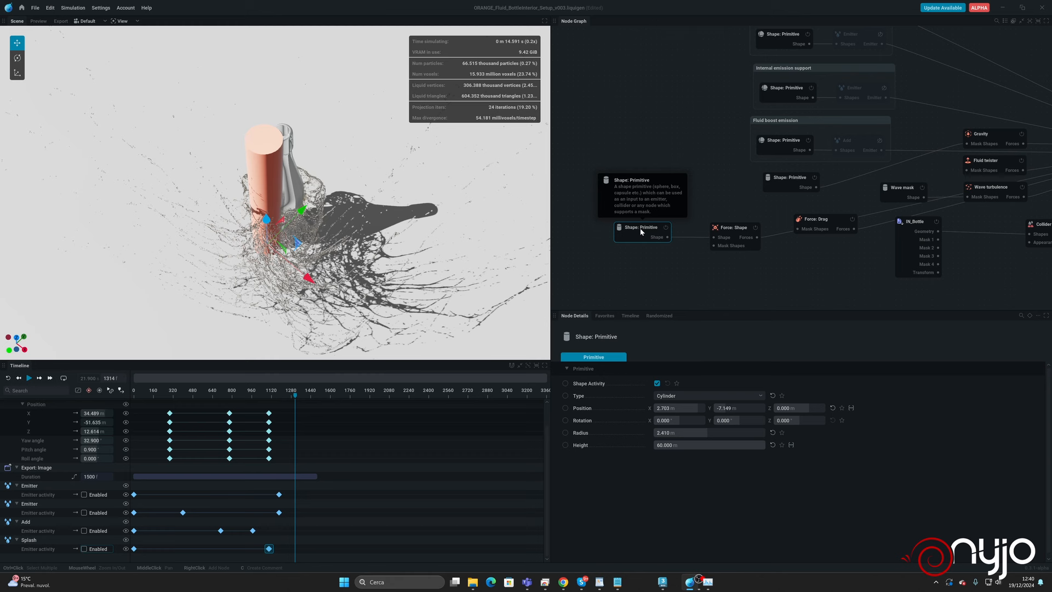
{"action": "key", "text": "ctrl+v"}
{"action": "left_click_drag", "start_coordinate": [667, 245], "coordinate": [629, 264]}
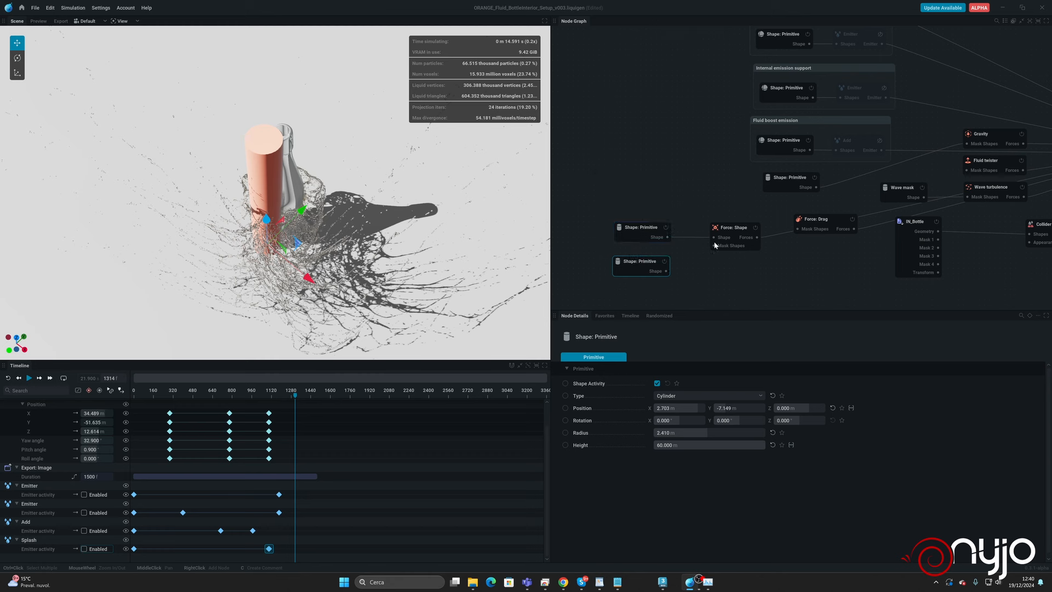
On the Force: Shape node, disable Show, enable Show Force Masks and set Attract Strength to about -1.533.
{"action": "left_click", "coordinate": [743, 230]}
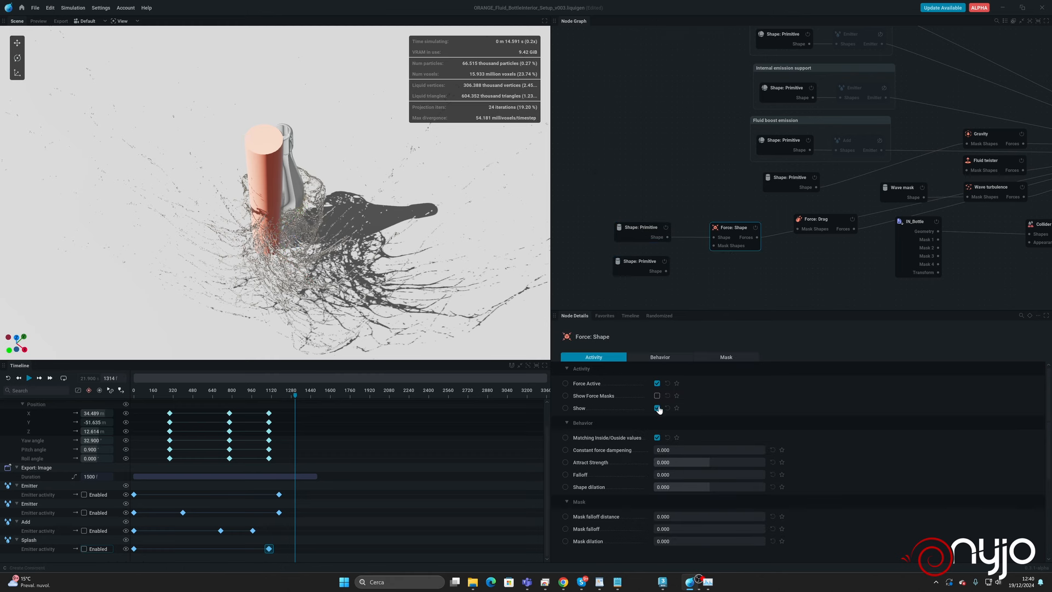
{"action": "left_click", "coordinate": [657, 408]}
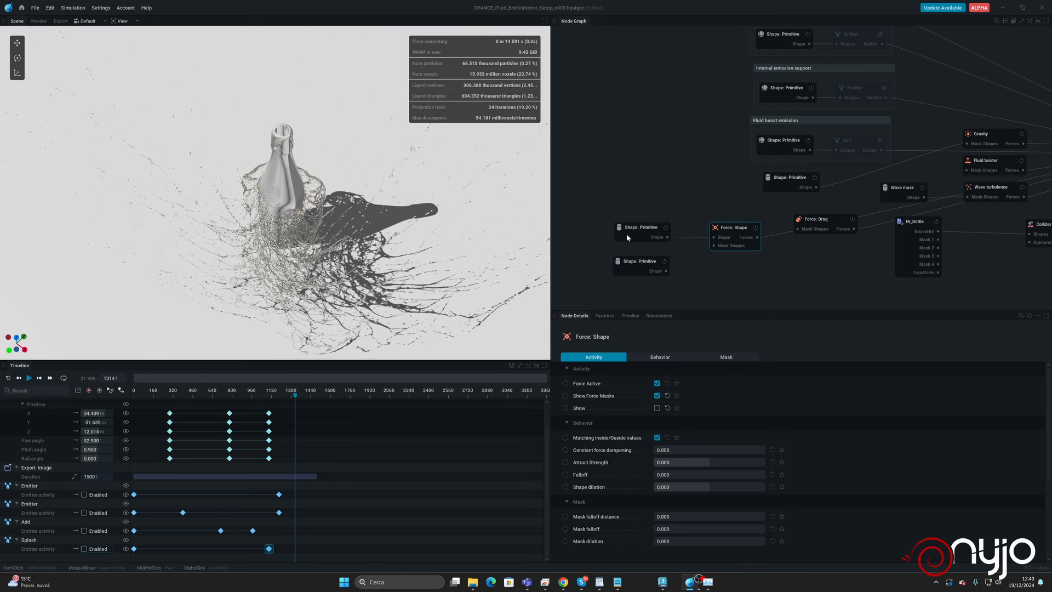
{"action": "left_click_drag", "start_coordinate": [383, 299], "coordinate": [381, 219]}
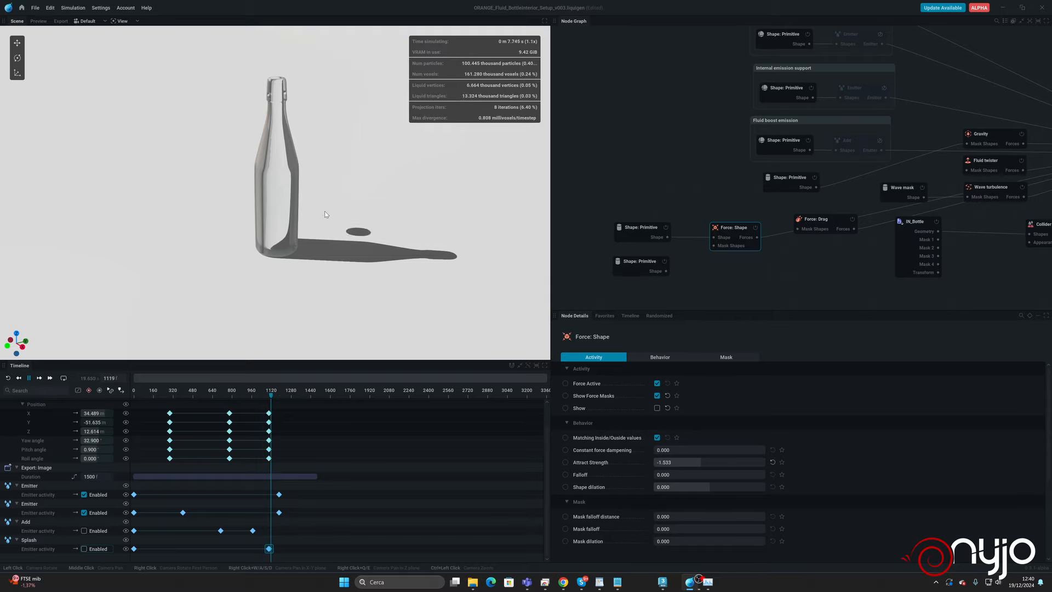
{"action": "left_click_drag", "start_coordinate": [324, 215], "coordinate": [331, 254]}
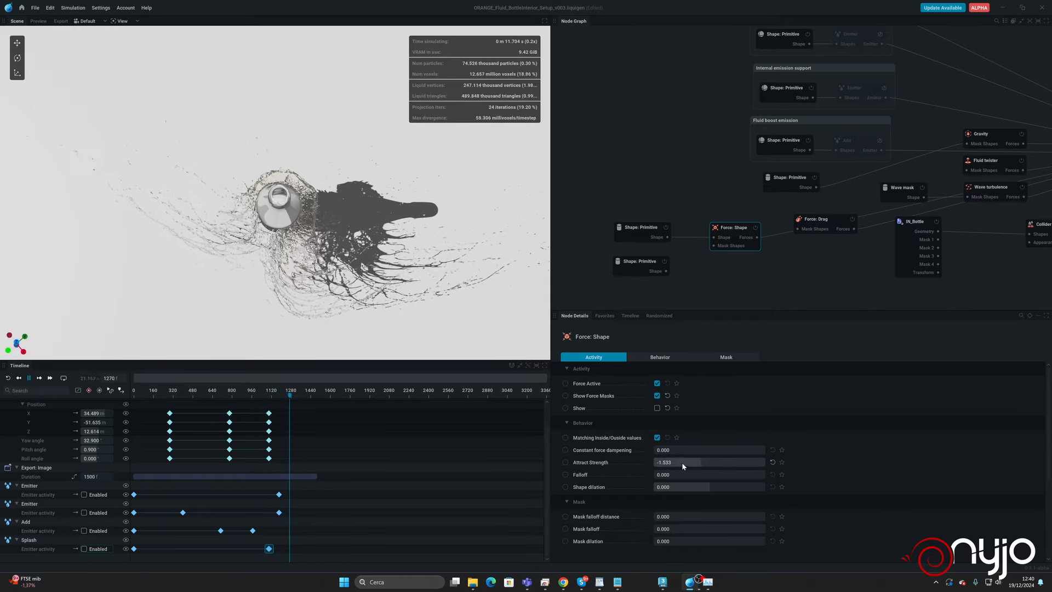
Set the Force: Shape node's Attract Strength to -10 and its Falloff to about 0.173.
{"action": "left_click_drag", "start_coordinate": [681, 462], "coordinate": [643, 466]}
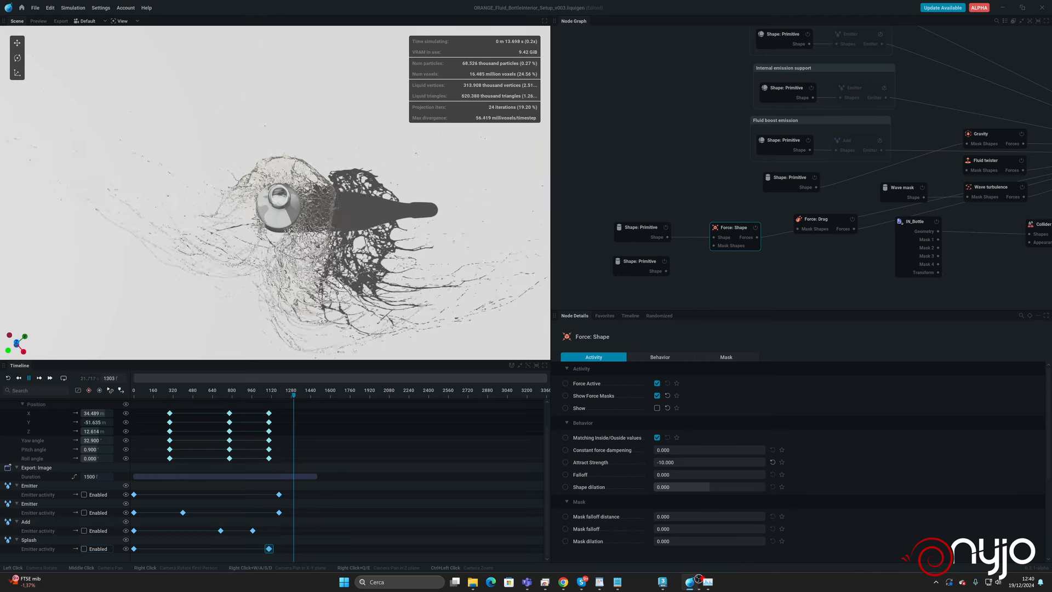
{"action": "key", "text": "space"}
{"action": "left_click_drag", "start_coordinate": [340, 285], "coordinate": [398, 254]}
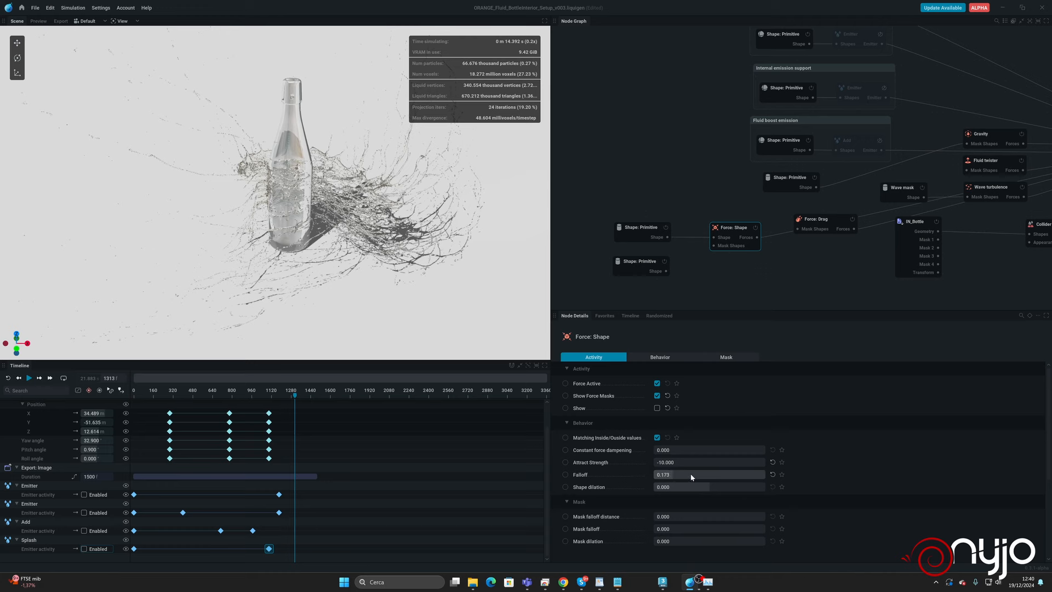
Move the force's cylinder farther from the bottle to about Y -11.111 m and rerun the simulation from the start.
{"action": "left_click", "coordinate": [638, 231]}
{"action": "left_click_drag", "start_coordinate": [339, 258], "coordinate": [279, 223]}
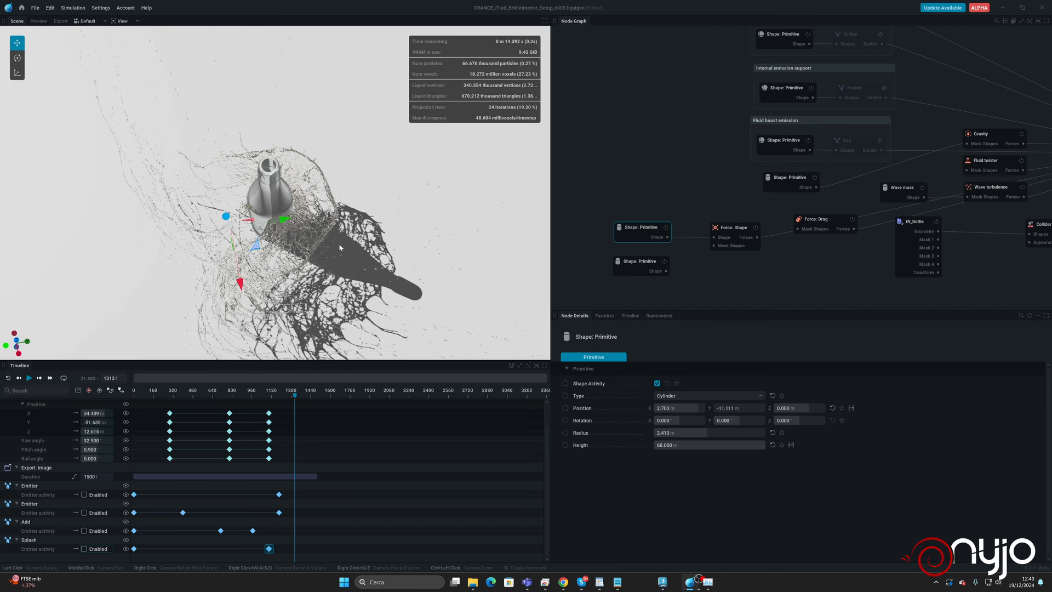
{"action": "key", "text": "r"}
{"action": "key", "text": "space"}
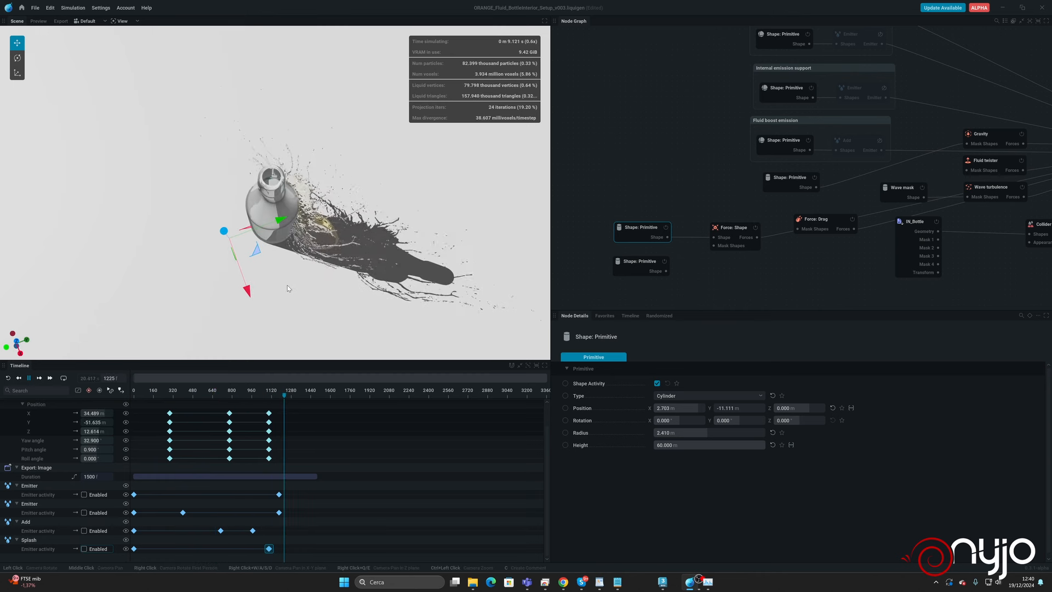
{"action": "key", "text": "space"}
Reset the simulation and play it to about frame 1137, watching the bottle from above.
{"action": "left_click_drag", "start_coordinate": [287, 284], "coordinate": [297, 295]}
{"action": "key", "text": "r"}
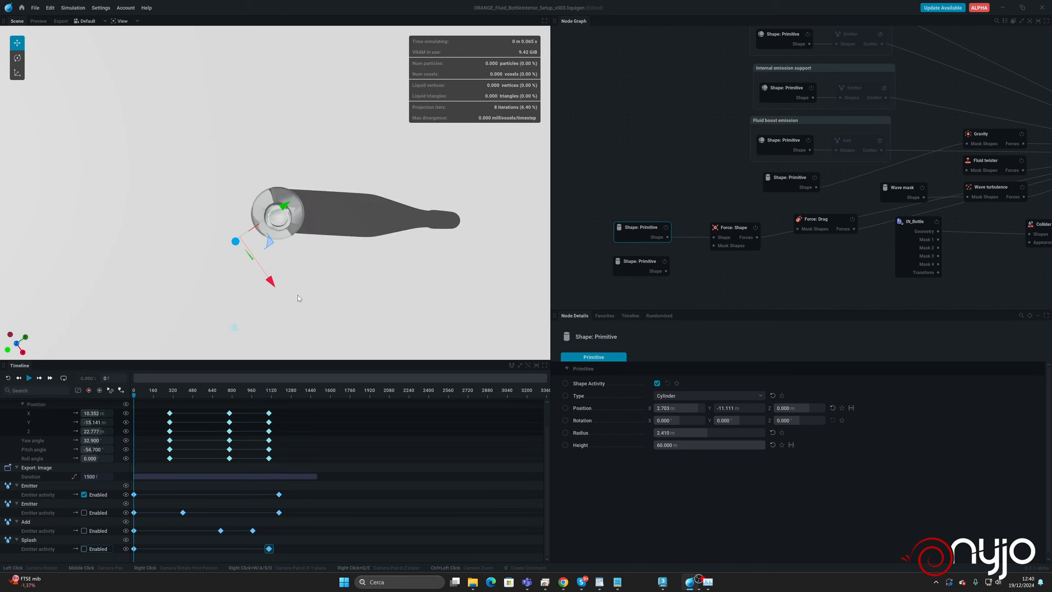
{"action": "key", "text": "space"}
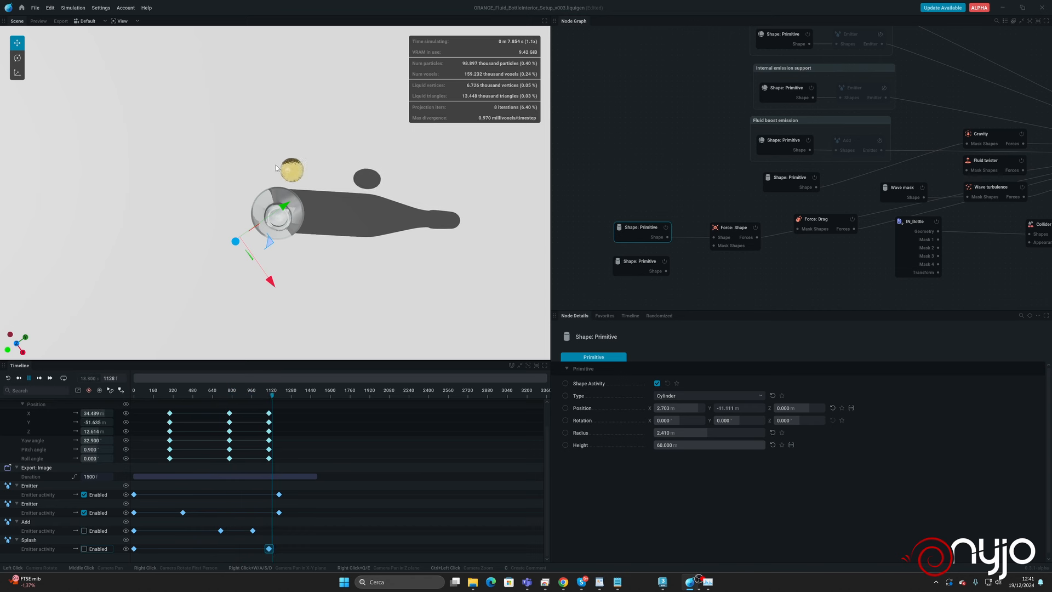
{"action": "key", "text": "space"}
Turn Show back on for the Force: Shape node and move its cylinder to about X 6.501 m, Y -9.515 m.
{"action": "left_click", "coordinate": [732, 228]}
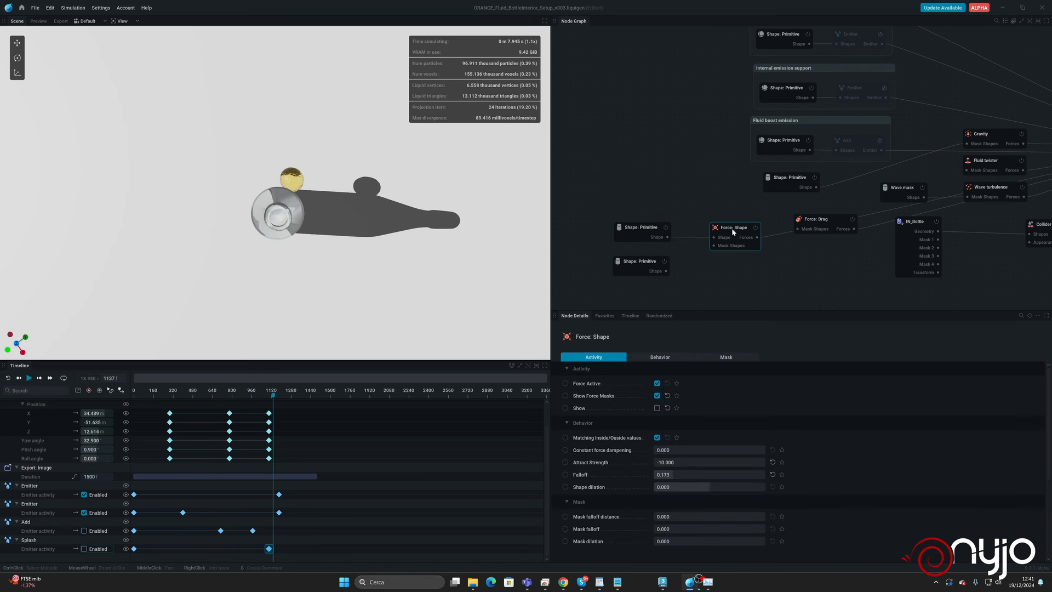
{"action": "left_click", "coordinate": [656, 408]}
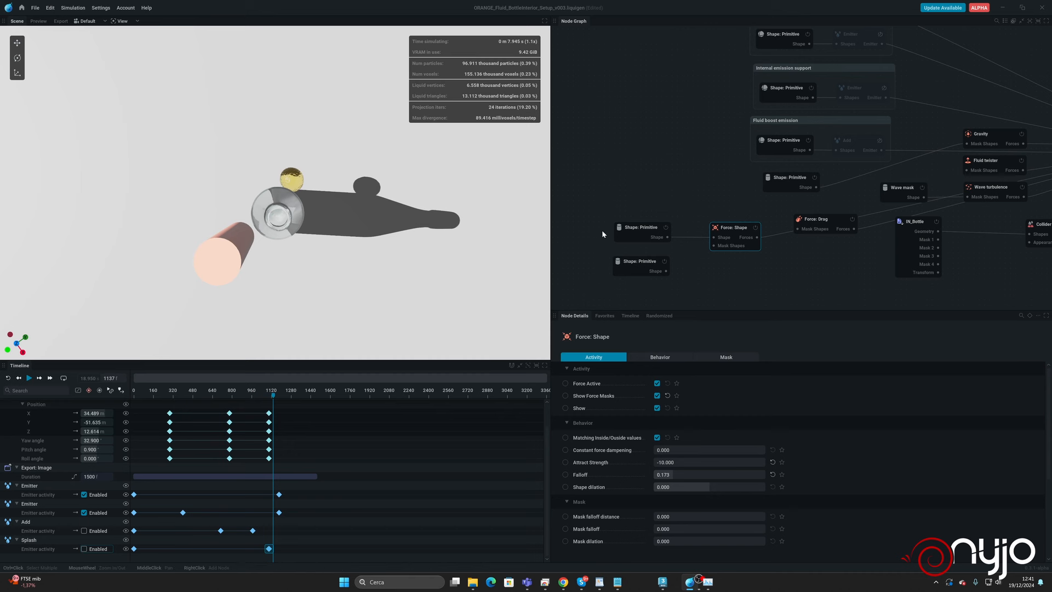
{"action": "left_click", "coordinate": [635, 228]}
{"action": "left_click_drag", "start_coordinate": [272, 241], "coordinate": [290, 256]}
{"action": "mouse_move", "coordinate": [377, 297]}
{"action": "left_mouse_down"}
{"action": "mouse_move", "coordinate": [340, 261]}
{"action": "mouse_move", "coordinate": [377, 289]}
{"action": "left_mouse_up"}
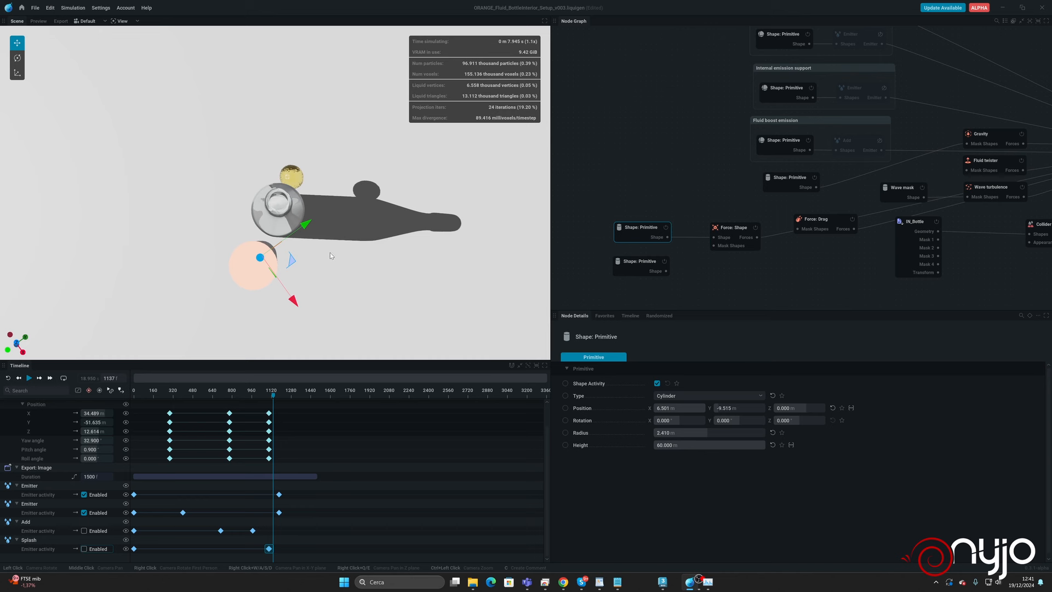
Move the force's cylinder to about X 6.634 m, Y -8.957 m and set Force: Shape's Falloff to about 0.11 and Attract Strength to -2.
{"action": "left_click_drag", "start_coordinate": [291, 263], "coordinate": [295, 264]}
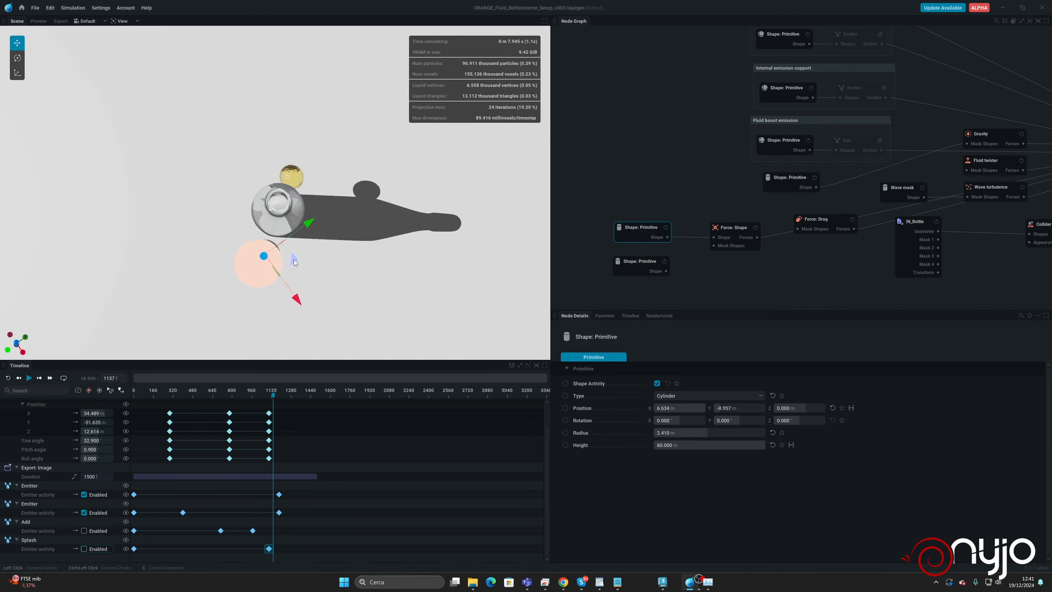
{"action": "left_click", "coordinate": [727, 235]}
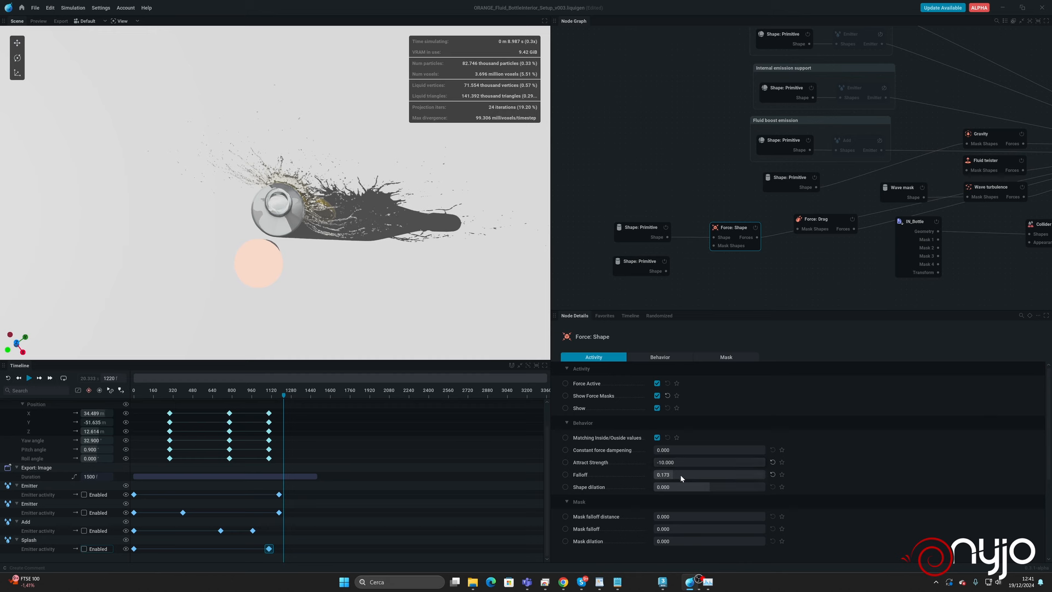
{"action": "left_click_drag", "start_coordinate": [680, 475], "coordinate": [674, 475]}
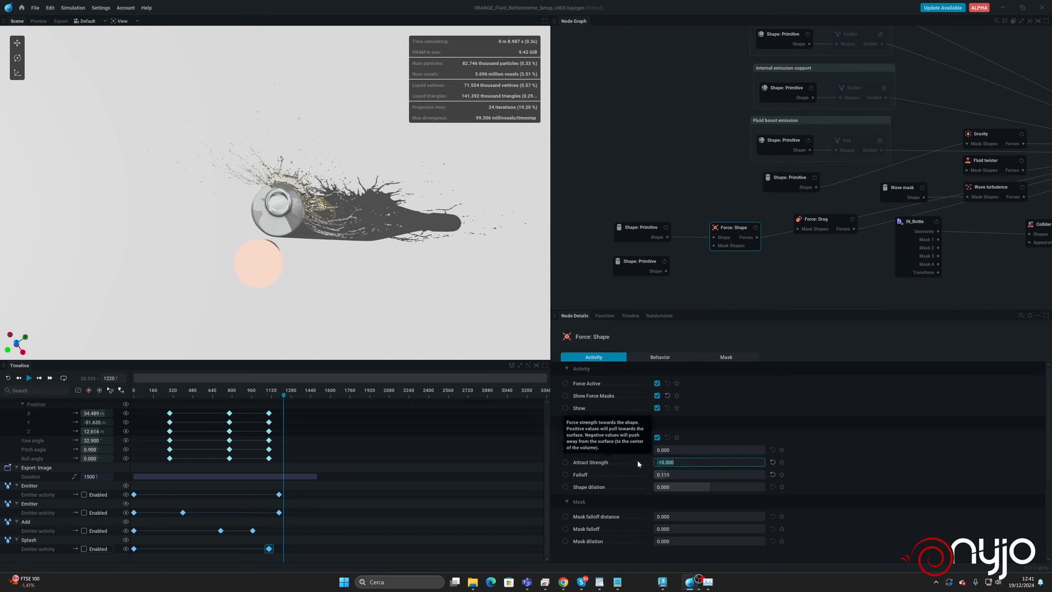
{"action": "type", "text": "-2"}
{"action": "key", "text": "Return"}
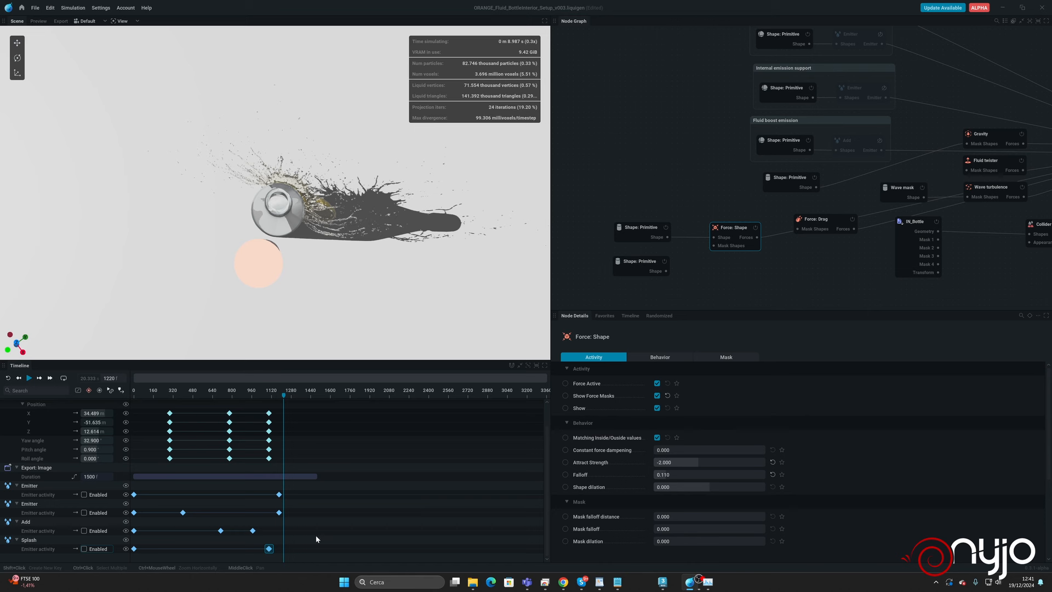
Move the Splash emitter's last activity keyframe to about frame 320 and rerun the simulation from the start to about frame 481.
{"action": "left_click_drag", "start_coordinate": [268, 549], "coordinate": [245, 548]}
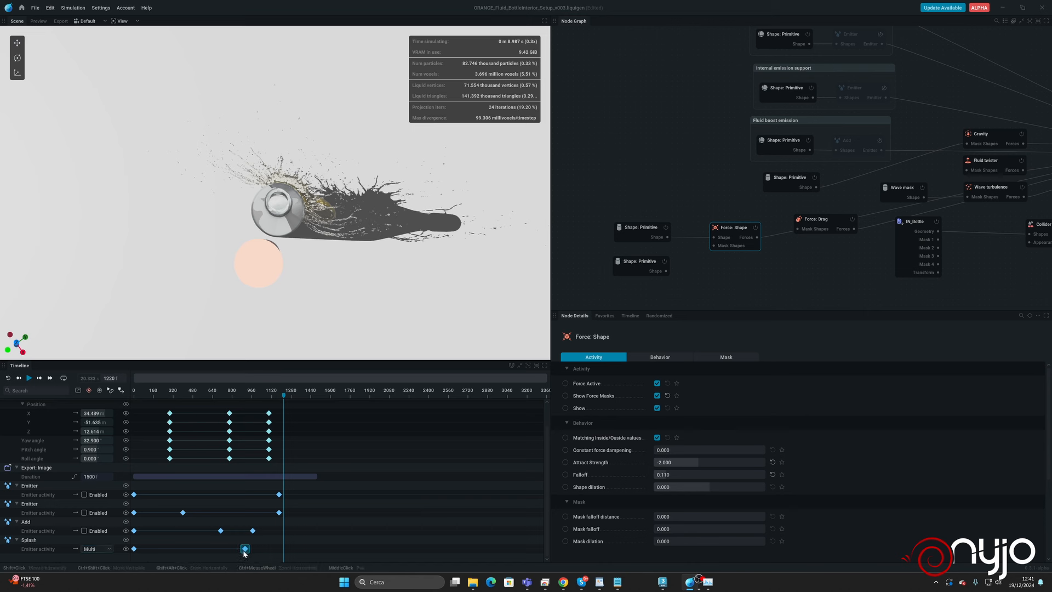
{"action": "key", "text": "r"}
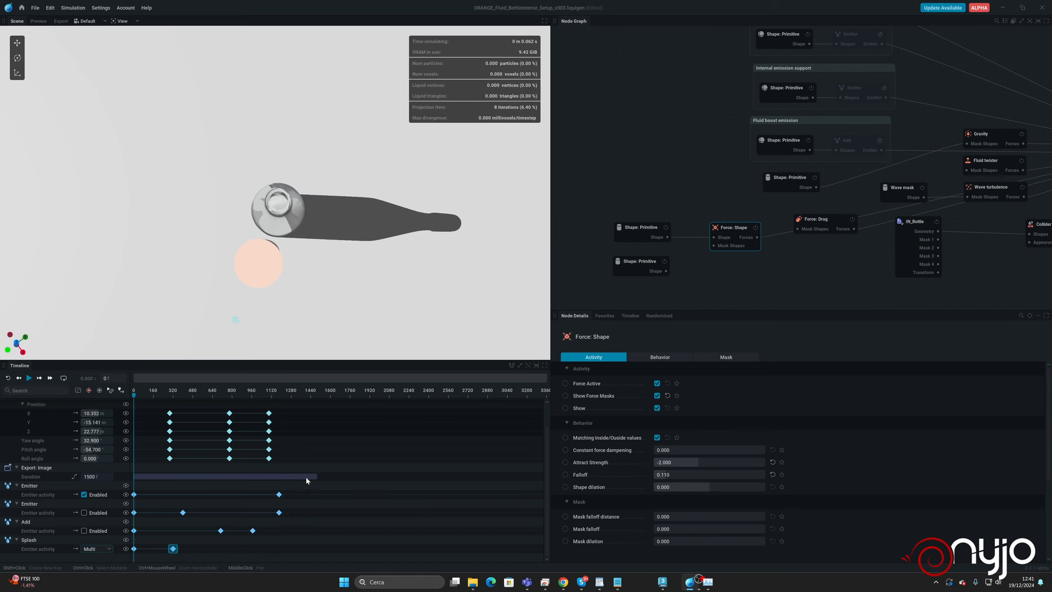
{"action": "key", "text": "space"}
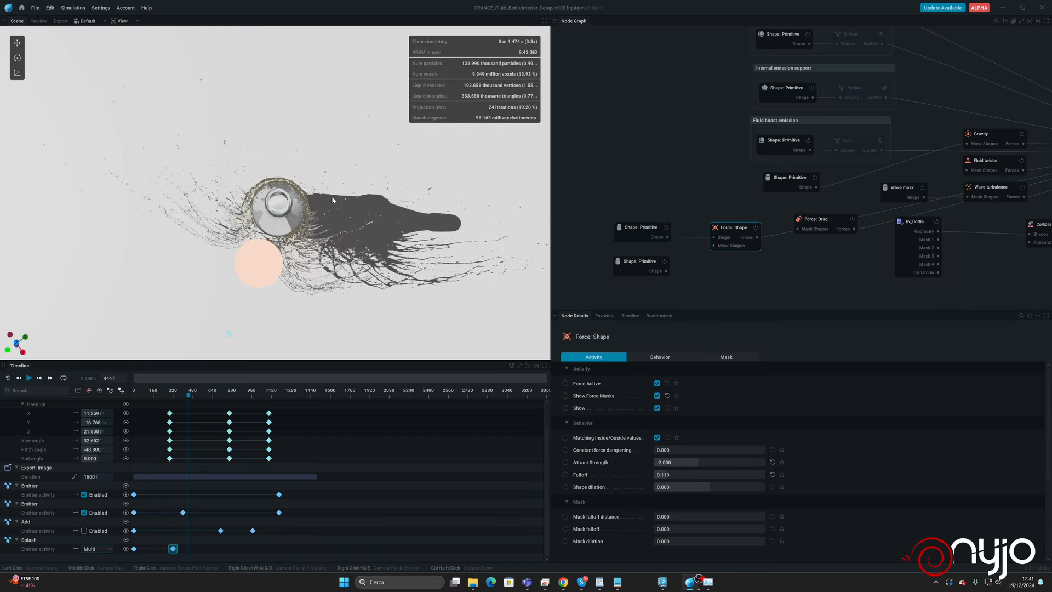
{"action": "key", "text": "space"}
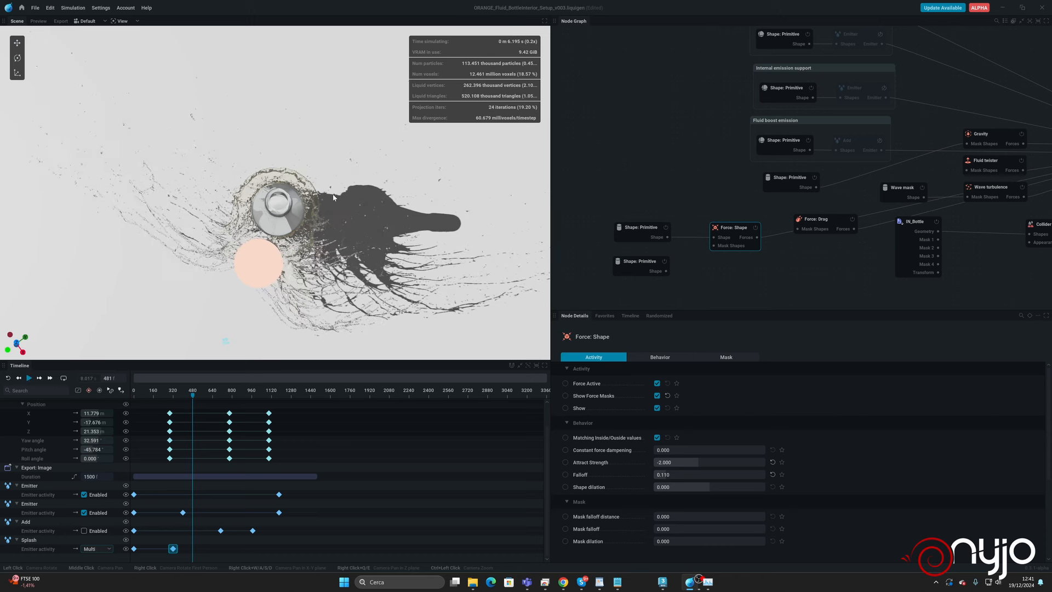
Turn off Show for the Force: Shape node, inspect the splash from the side, and switch the viewport to Camera 1.
{"action": "left_click_drag", "start_coordinate": [323, 246], "coordinate": [351, 183]}
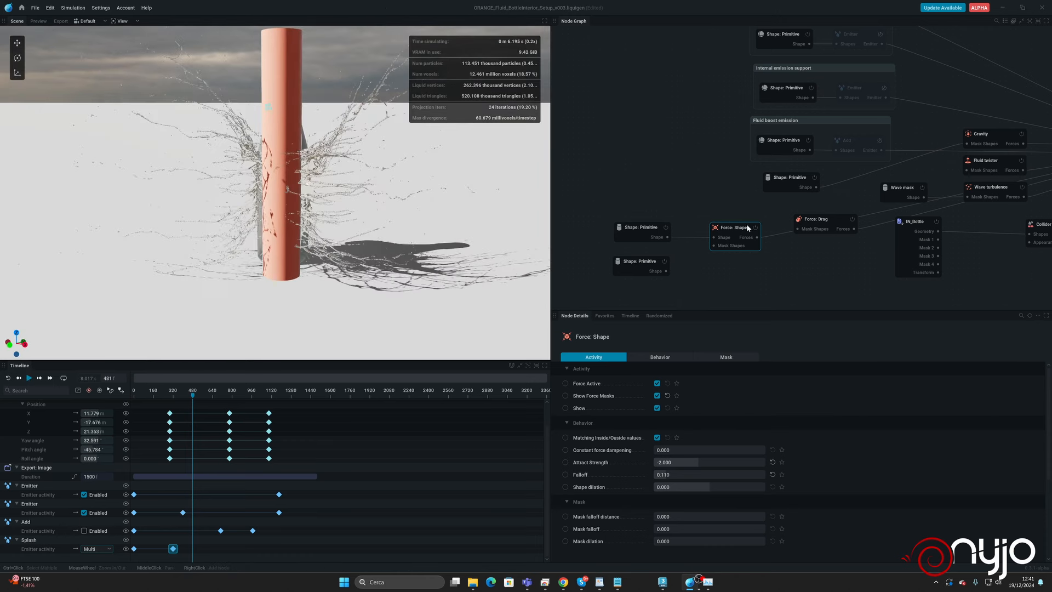
{"action": "left_click", "coordinate": [657, 407]}
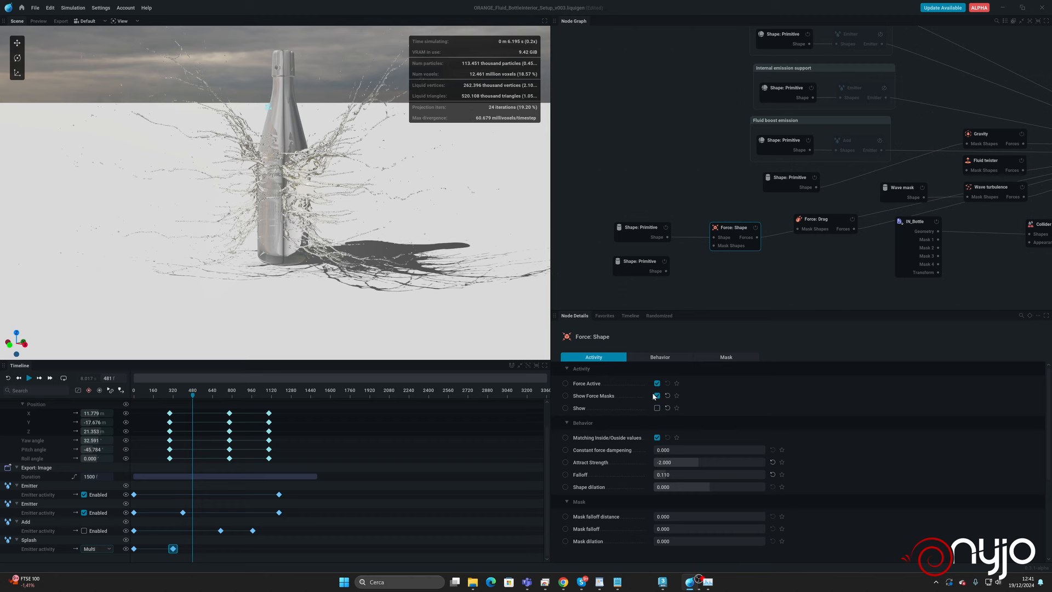
{"action": "left_click_drag", "start_coordinate": [358, 247], "coordinate": [366, 234]}
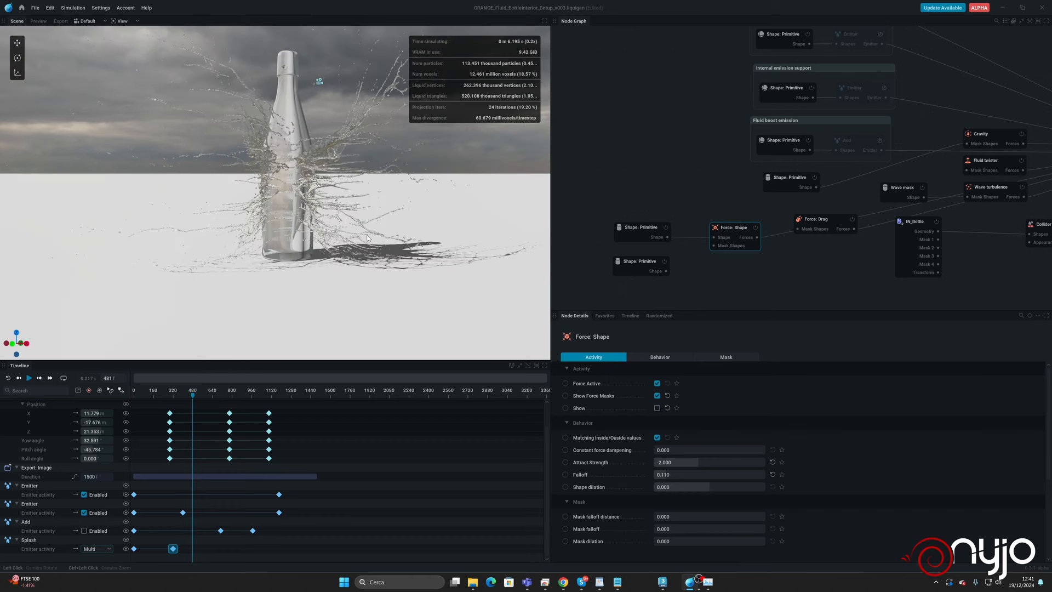
{"action": "left_click", "coordinate": [88, 21]}
{"action": "left_click", "coordinate": [94, 47]}
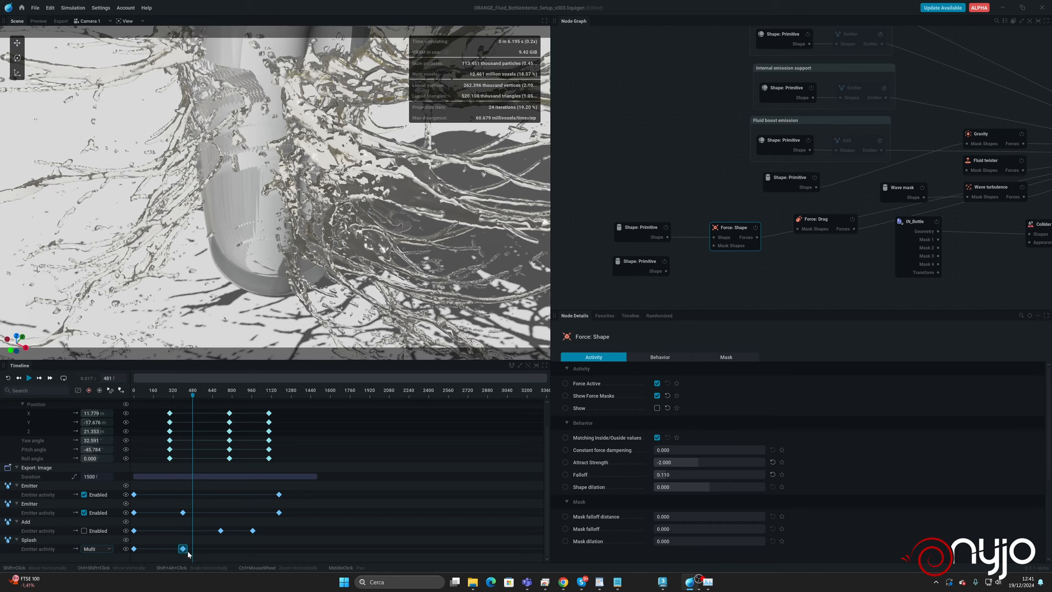
Move the Splash emitter's last activity keyframe to about frame 1220 and rerun the simulation through Camera 1 to about frame 1470.
{"action": "left_click_drag", "start_coordinate": [188, 553], "coordinate": [252, 550]}
{"action": "key", "text": "space"}
{"action": "key", "text": "r"}
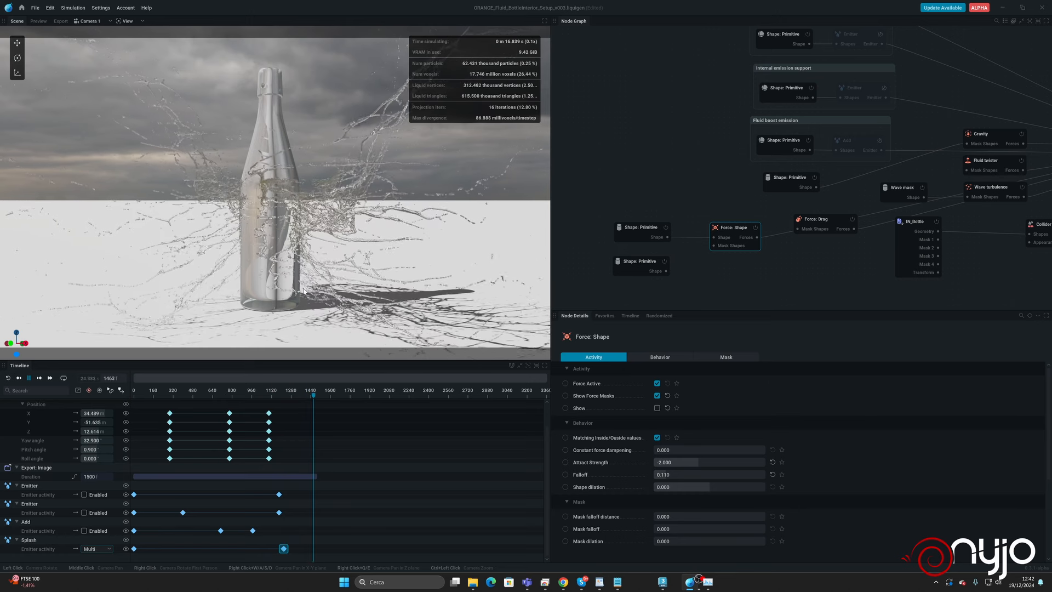
{"action": "key", "text": "space"}
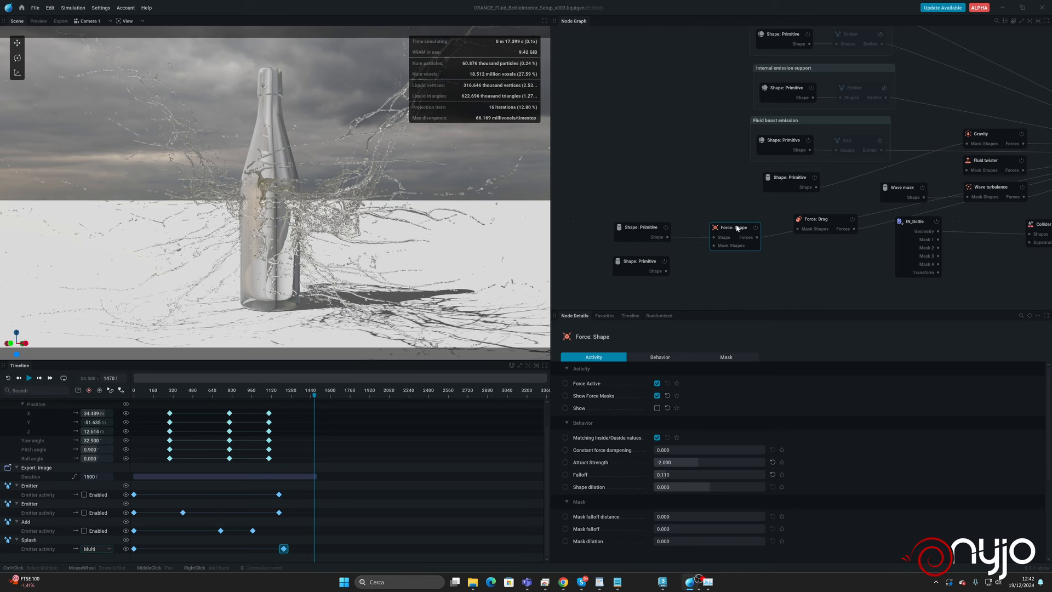
Turn Show back on for the Force: Shape node and shift its cylinder to about X 6.076 m.
{"action": "left_click", "coordinate": [657, 407]}
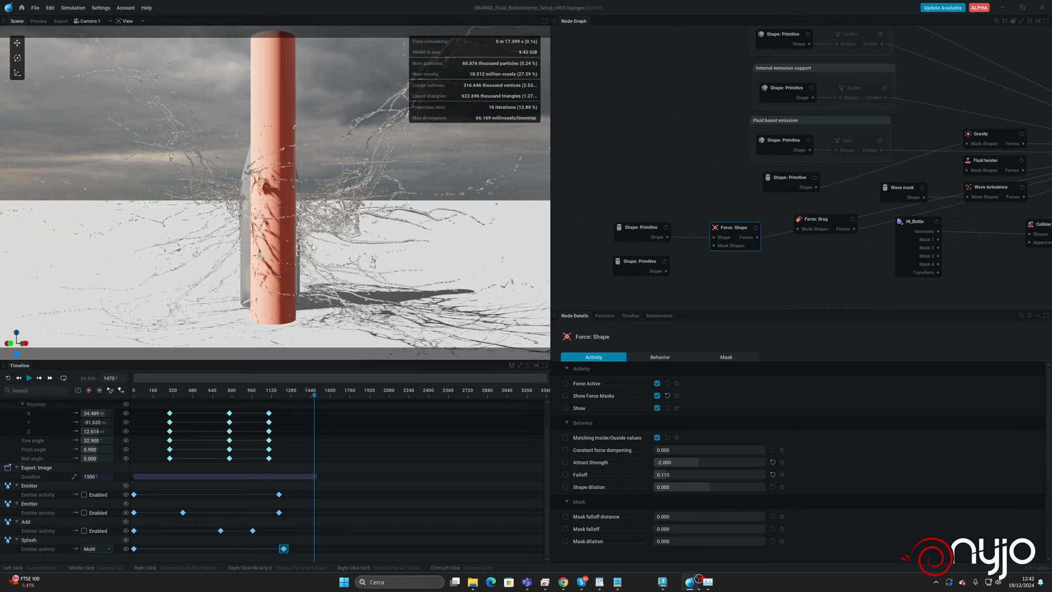
{"action": "left_click", "coordinate": [295, 231]}
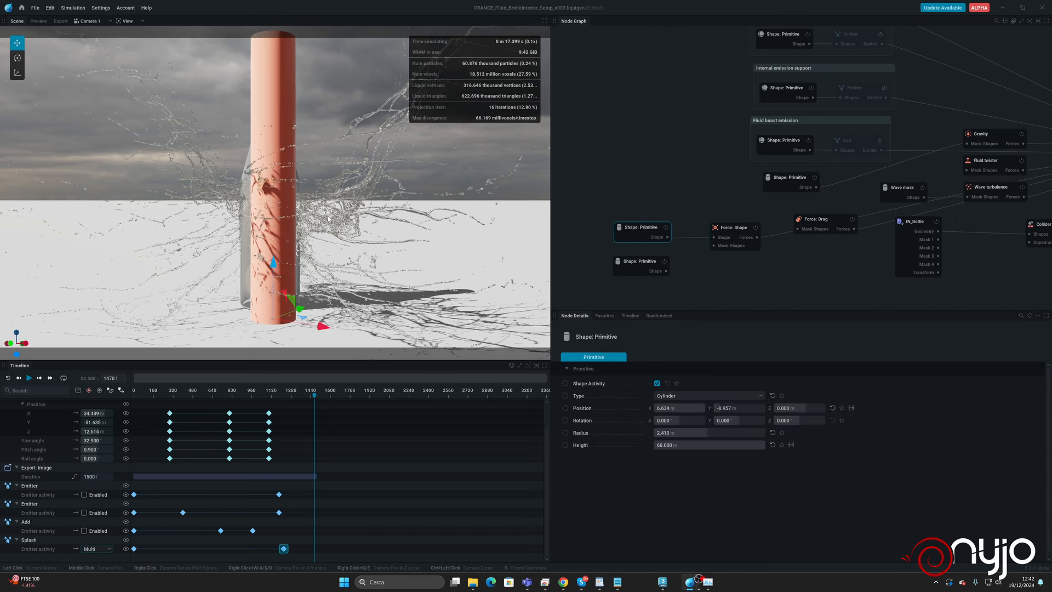
{"action": "left_click_drag", "start_coordinate": [304, 321], "coordinate": [299, 321]}
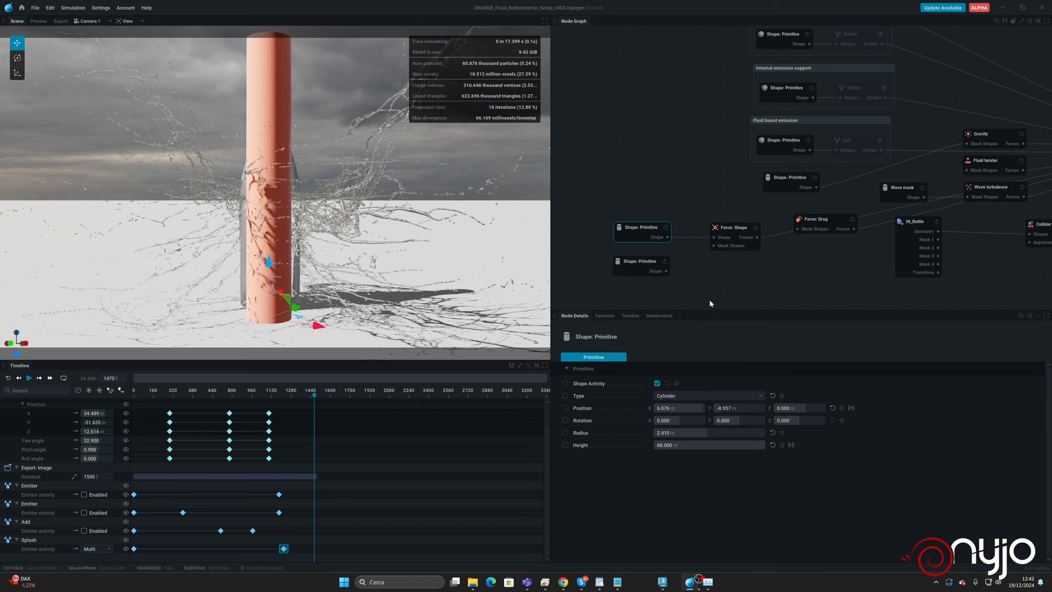
Delete the unconnected Shape: Primitive node below the one feeding Force: Shape.
{"action": "left_click", "coordinate": [735, 230]}
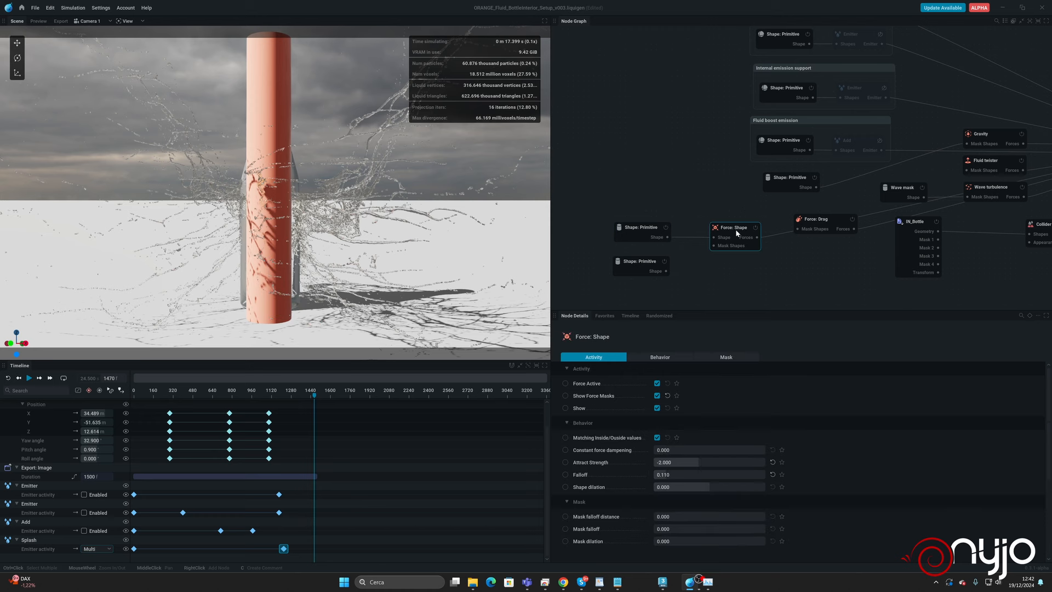
{"action": "left_click", "coordinate": [641, 261]}
{"action": "key", "text": "Delete"}
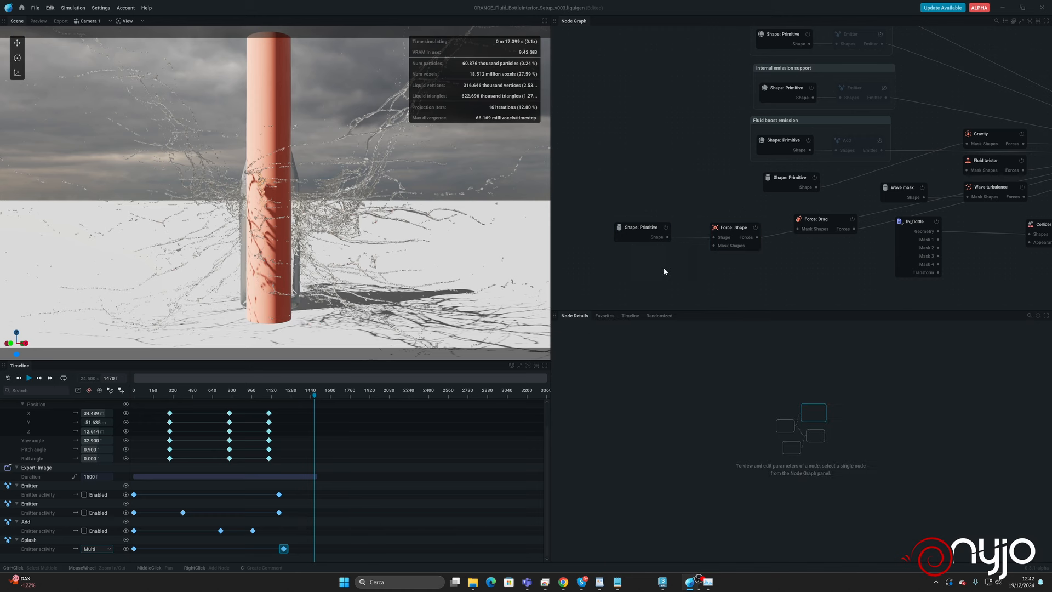
Set the Force: Shape node's Attract Strength to -3.5 and Falloff to 0.15, and save the project.
{"action": "left_click", "coordinate": [723, 230]}
{"action": "left_click", "coordinate": [681, 463]}
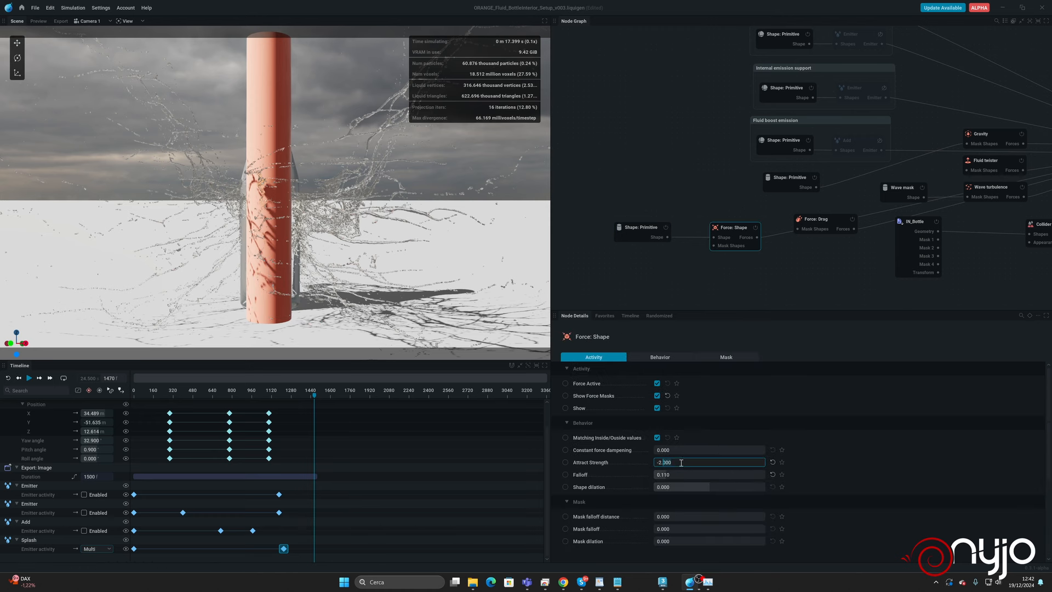
{"action": "left_click", "coordinate": [679, 475]}
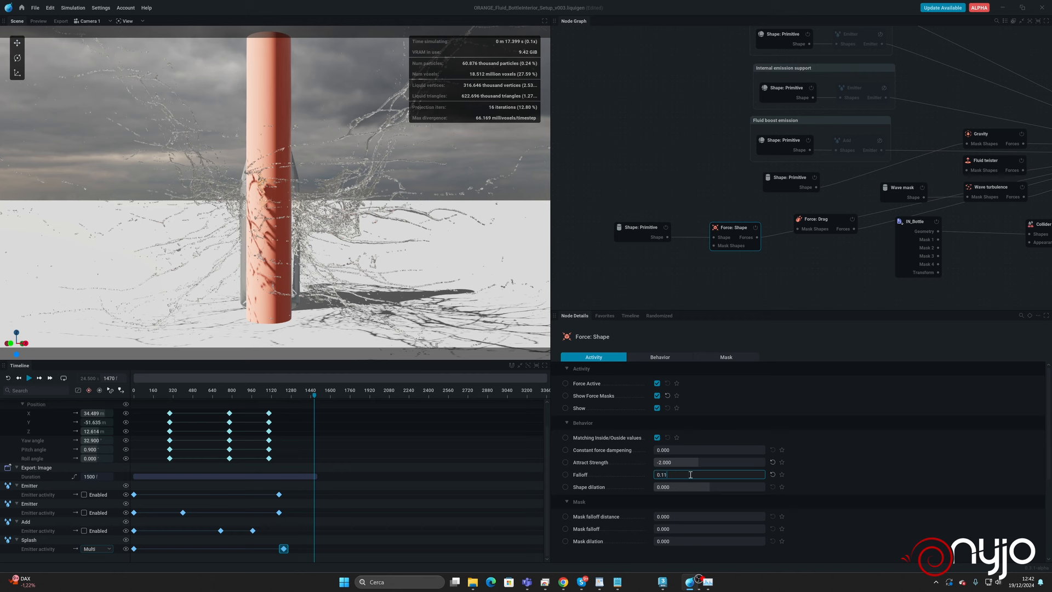
{"action": "left_click", "coordinate": [693, 462]}
{"action": "left_click", "coordinate": [685, 462]}
{"action": "key", "text": "ctrl+s"}
Reset the simulation, turn off Show and Show Force Masks for the Force: Shape node, and play from the start.
{"action": "key", "text": "r"}
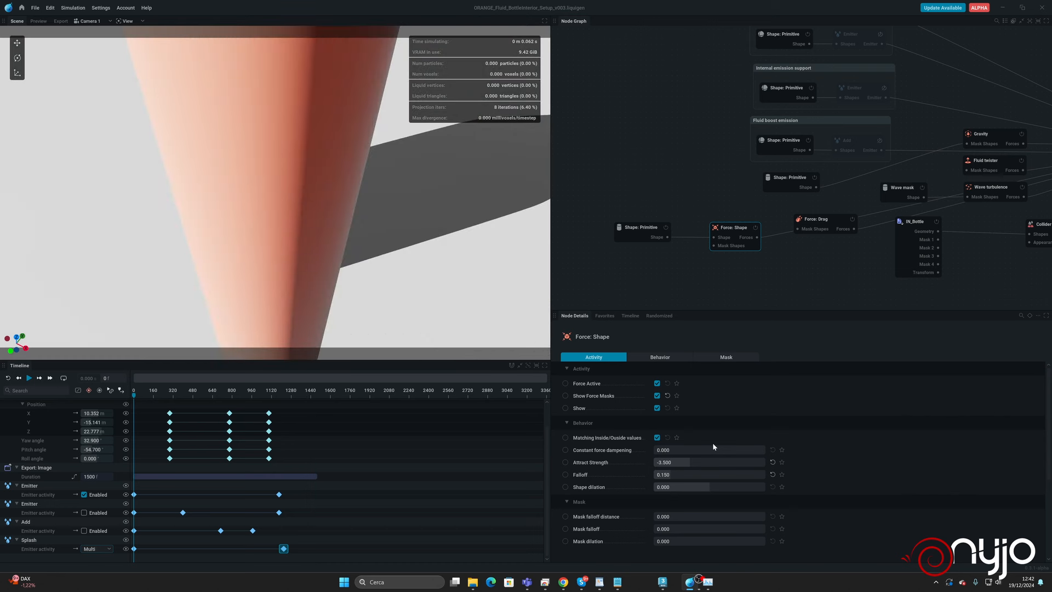
{"action": "left_click", "coordinate": [657, 407]}
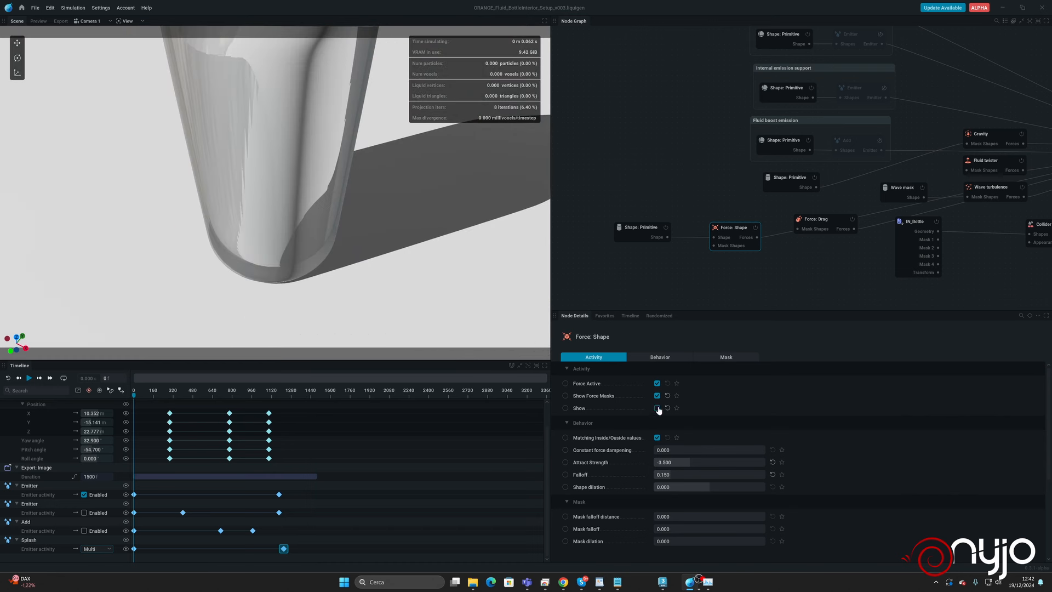
{"action": "left_click", "coordinate": [656, 395]}
{"action": "key", "text": "space"}
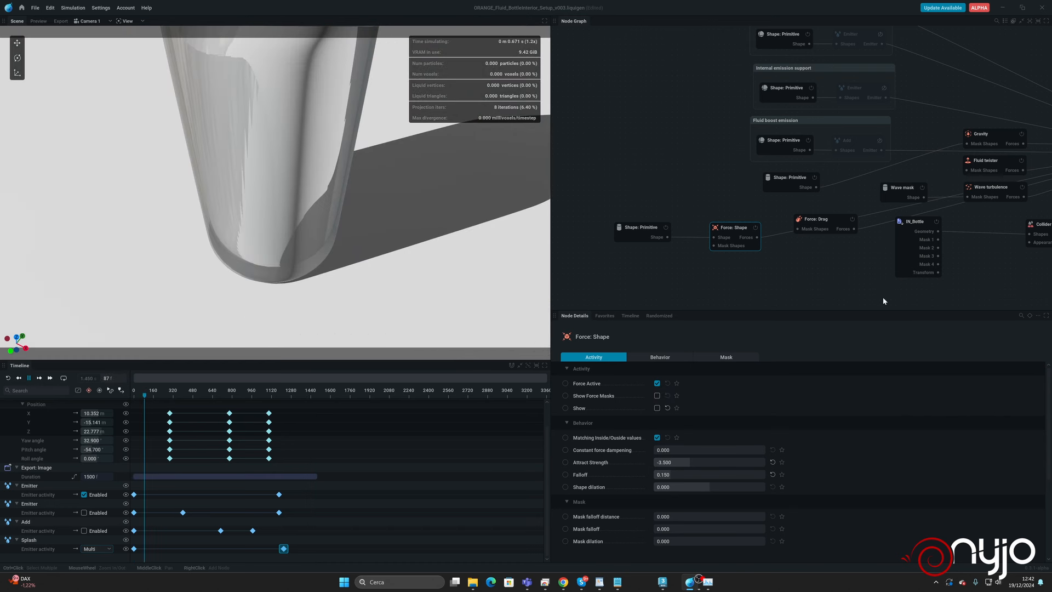
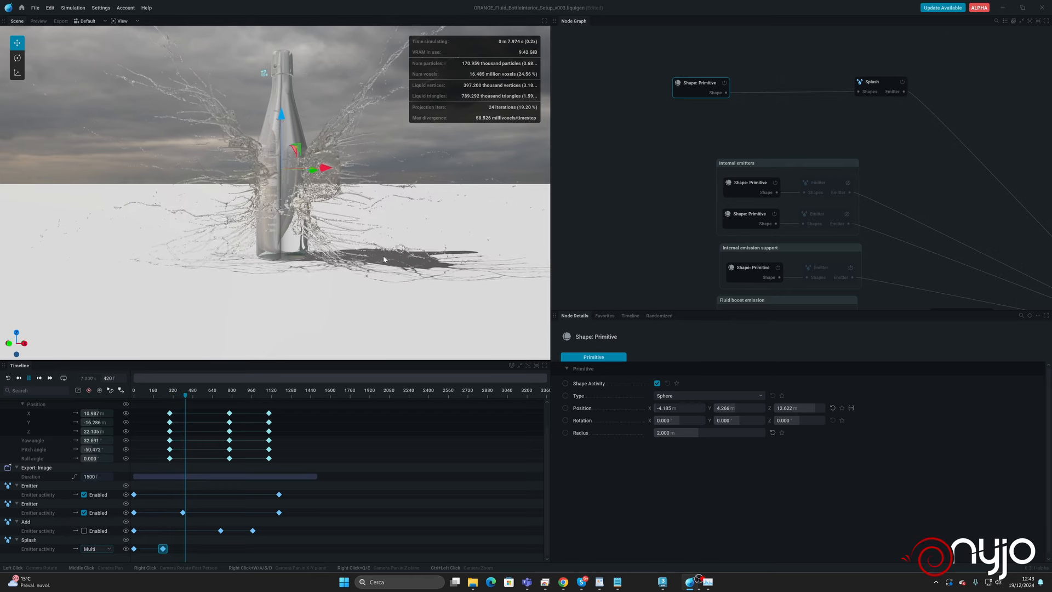
Raise the Splash emitter's sphere to about Z 14.198 m and rerun the simulation from the start to about frame 412.
{"action": "key", "text": "space"}
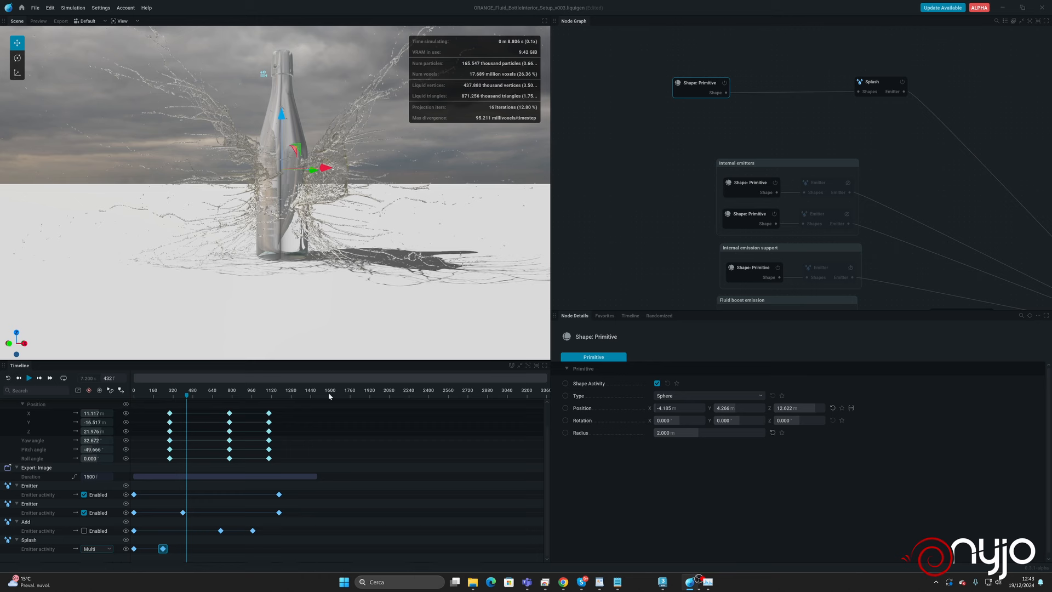
{"action": "key", "text": "r"}
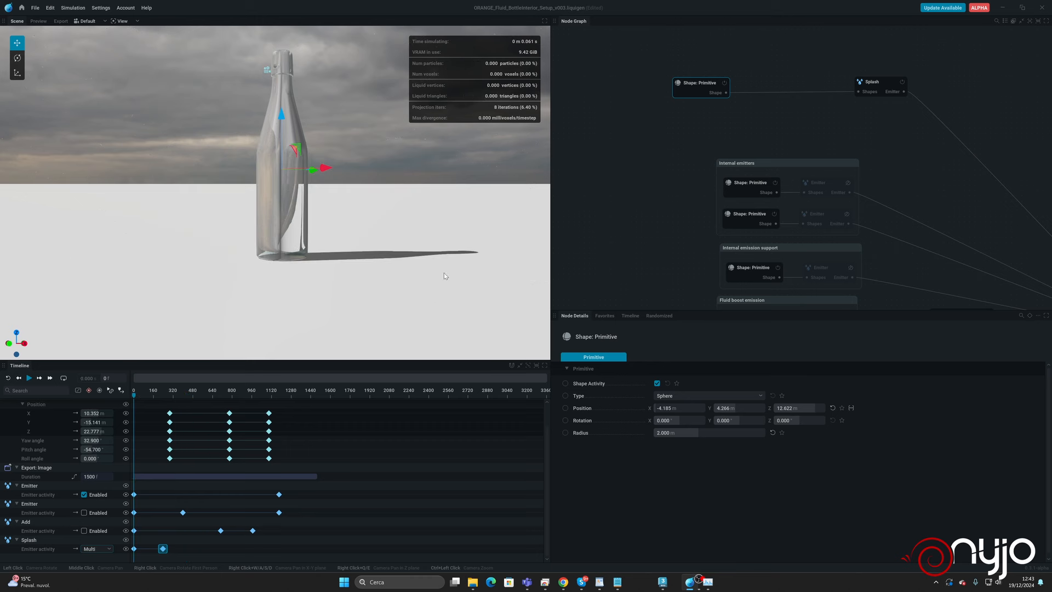
{"action": "left_click_drag", "start_coordinate": [369, 214], "coordinate": [334, 225]}
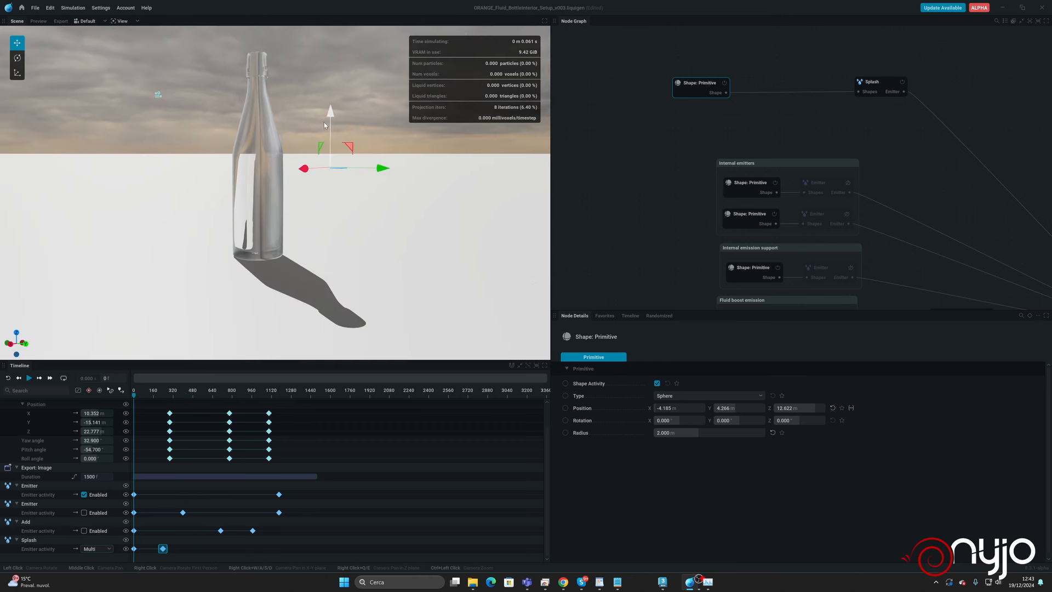
{"action": "left_click_drag", "start_coordinate": [330, 128], "coordinate": [331, 119]}
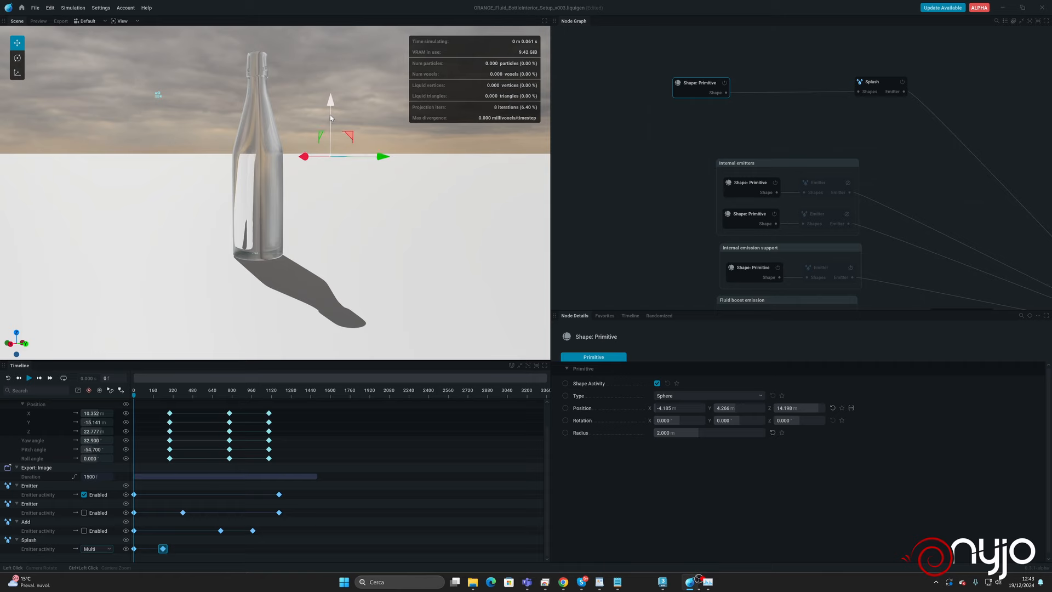
{"action": "key", "text": "space"}
{"action": "left_click_drag", "start_coordinate": [329, 243], "coordinate": [378, 243]}
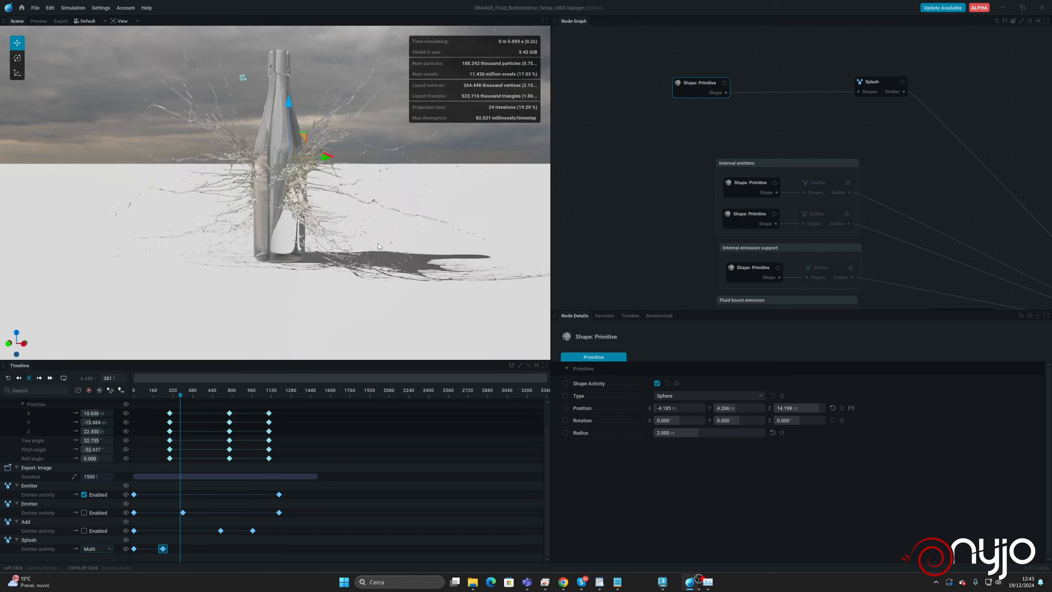
{"action": "key", "text": "space"}
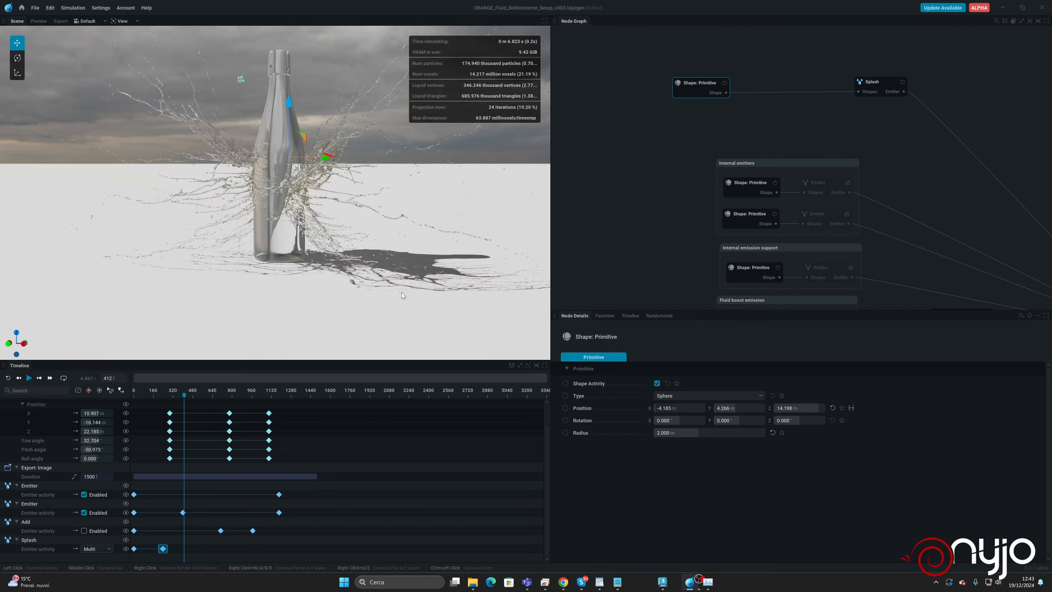
Raise the Splash emitter's sphere to about Z 16.282 m, rerun the simulation to about frame 421, and inspect the splash around the bottle.
{"action": "left_click_drag", "start_coordinate": [402, 295], "coordinate": [331, 98]}
{"action": "key", "text": "r"}
{"action": "key", "text": "space"}
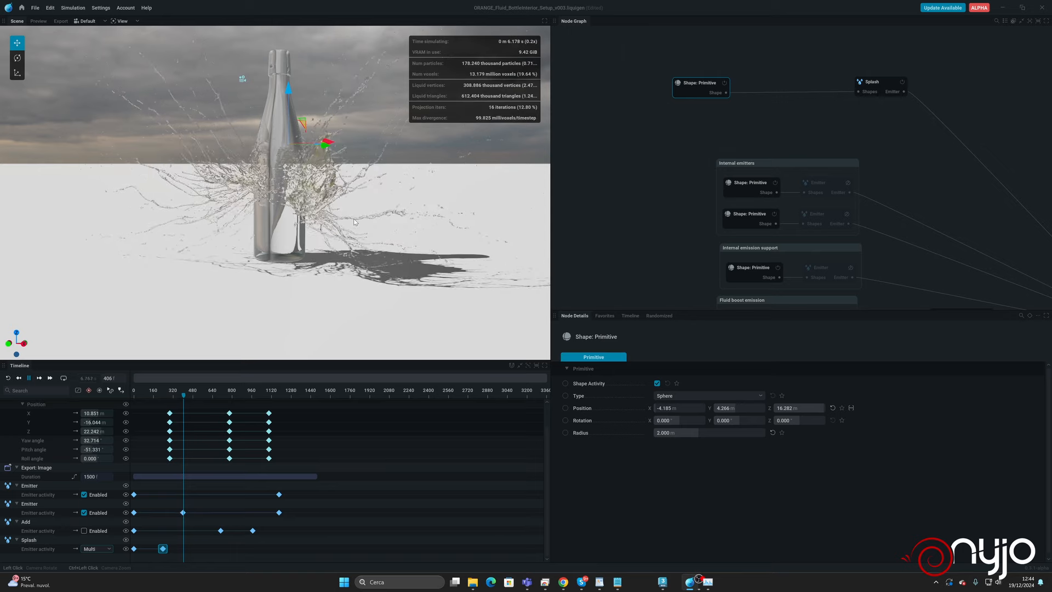
{"action": "key", "text": "space"}
{"action": "left_click_drag", "start_coordinate": [362, 213], "coordinate": [331, 218]}
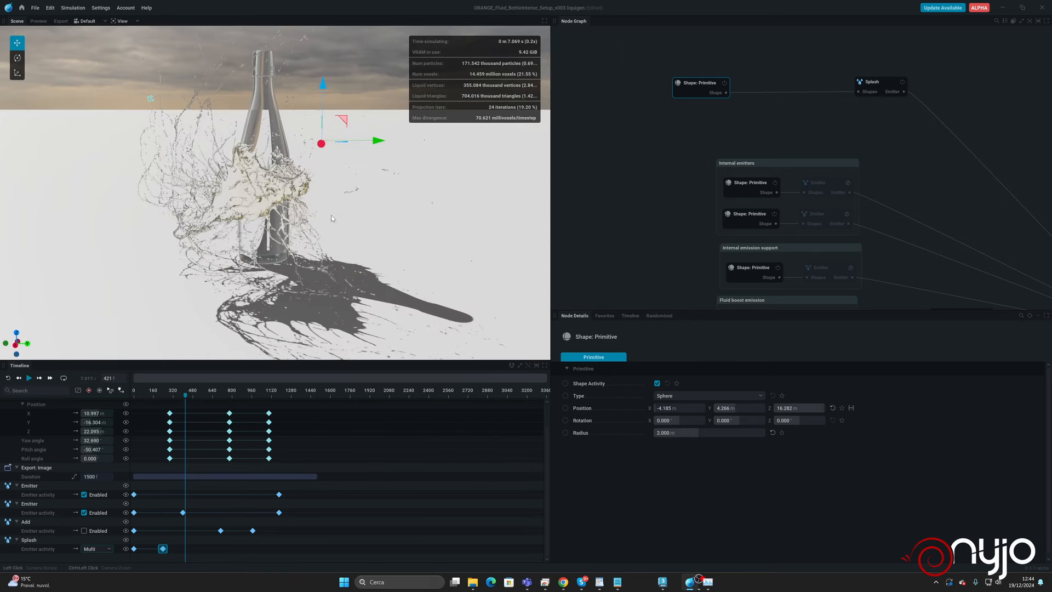
Turn on Show Force Masks for the Gravity node.
{"action": "middle_click_drag", "start_coordinate": [850, 137], "coordinate": [775, 72]}
{"action": "middle_click_drag", "start_coordinate": [796, 228], "coordinate": [789, 143]}
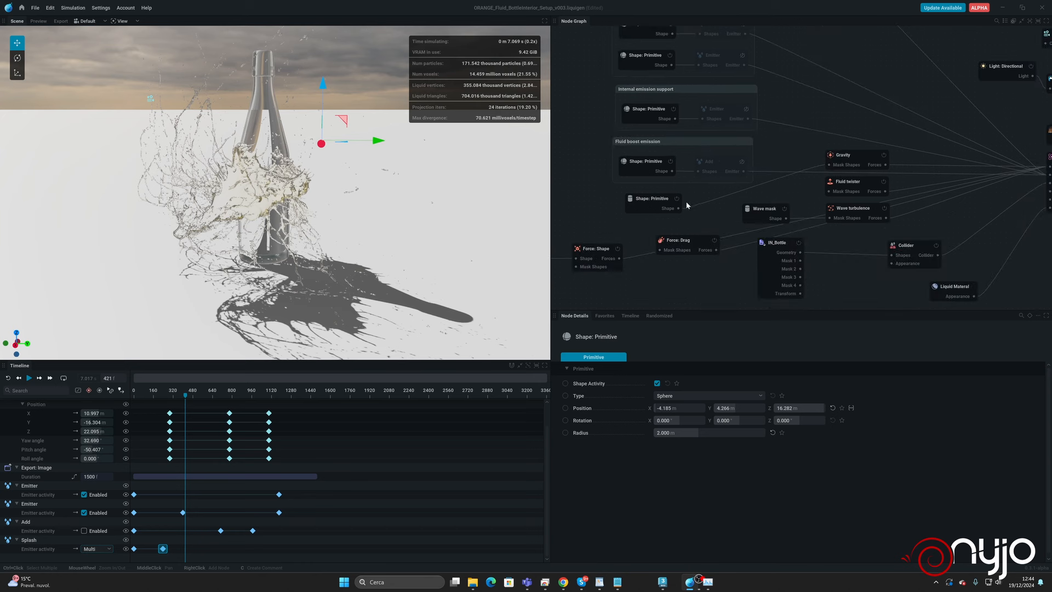
{"action": "left_click", "coordinate": [662, 201]}
{"action": "left_click", "coordinate": [849, 156]}
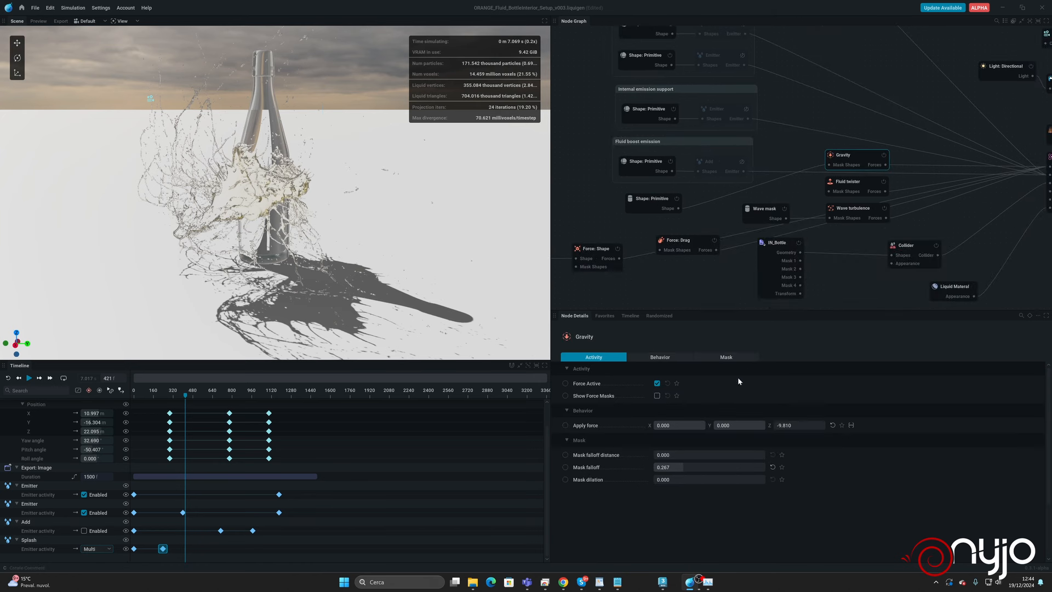
{"action": "left_click", "coordinate": [657, 396]}
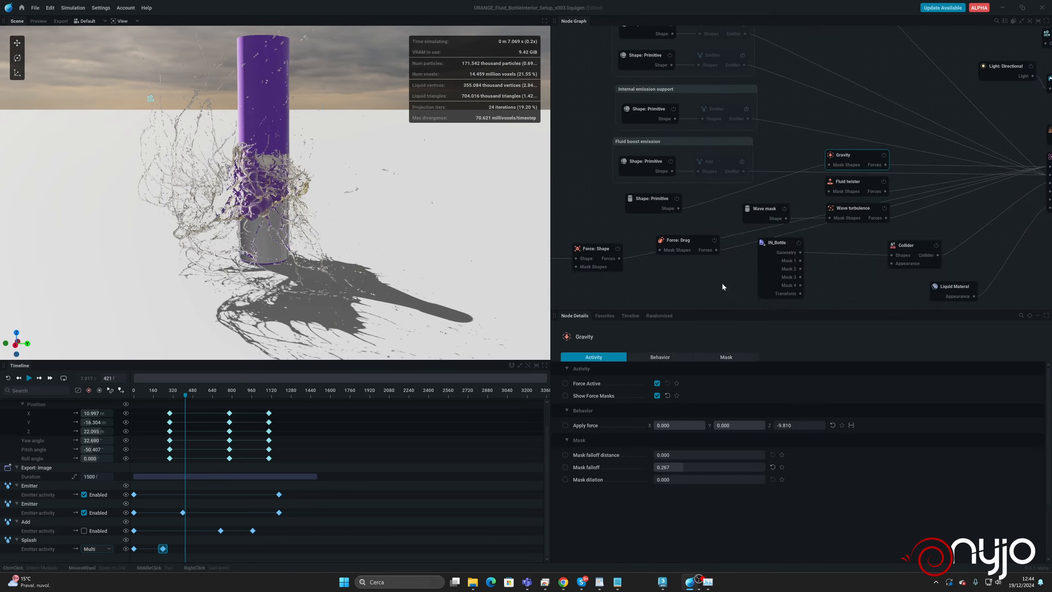
Reduce the radius of the cylinder shape masking Gravity to about 3 m and turn Gravity's Show Force Masks off.
{"action": "left_click", "coordinate": [657, 201]}
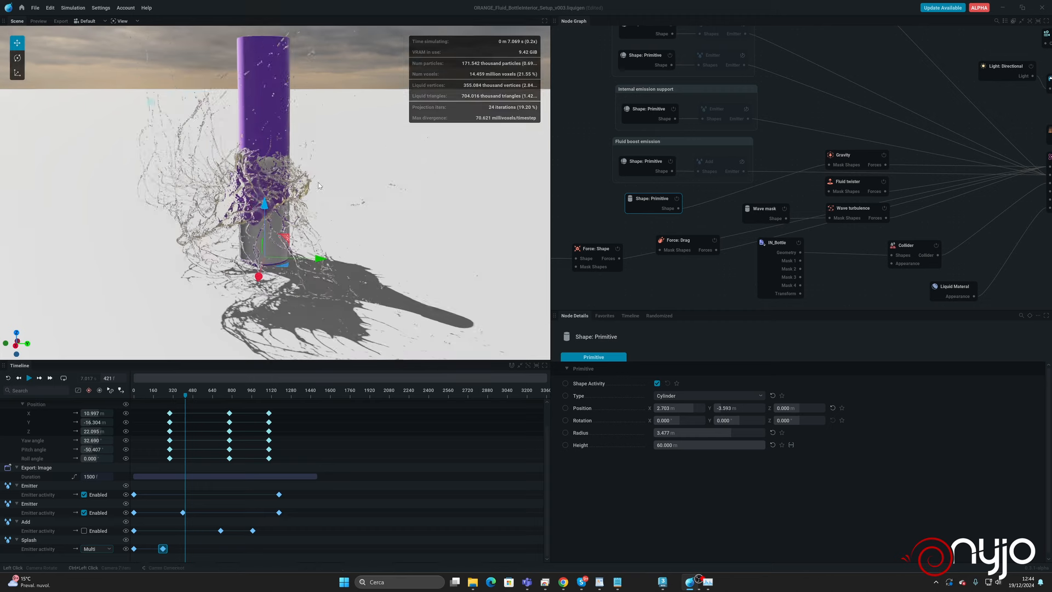
{"action": "left_click_drag", "start_coordinate": [318, 182], "coordinate": [353, 213]}
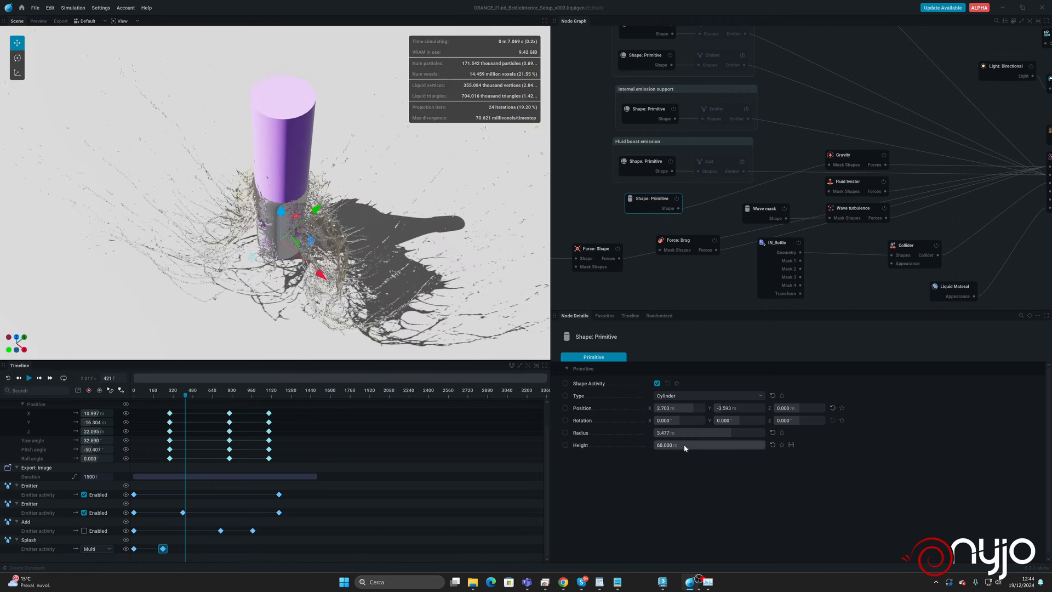
{"action": "left_click_drag", "start_coordinate": [688, 436], "coordinate": [683, 435]}
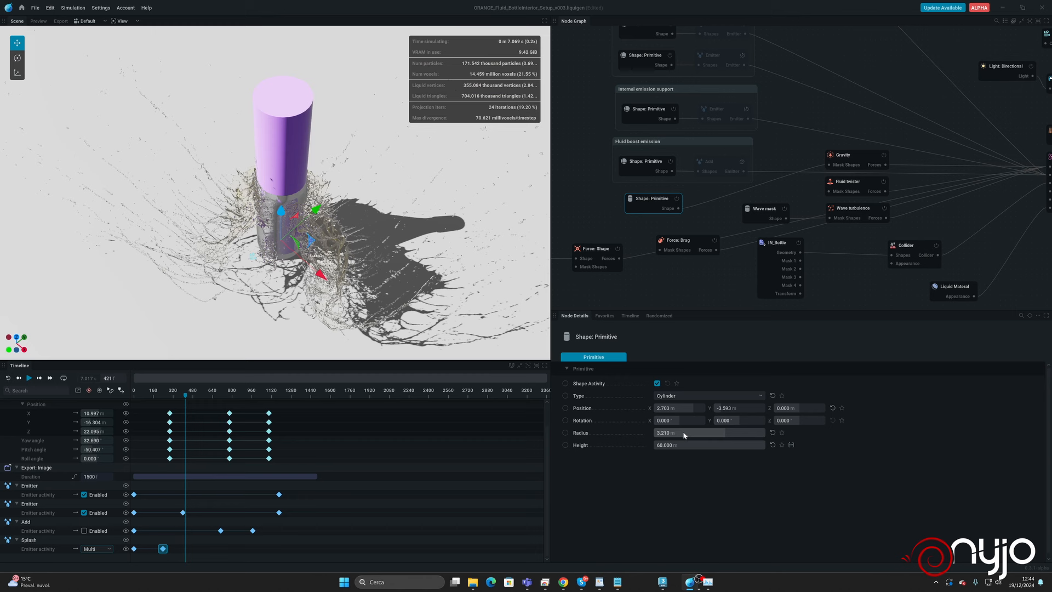
{"action": "left_click_drag", "start_coordinate": [683, 435], "coordinate": [682, 436]}
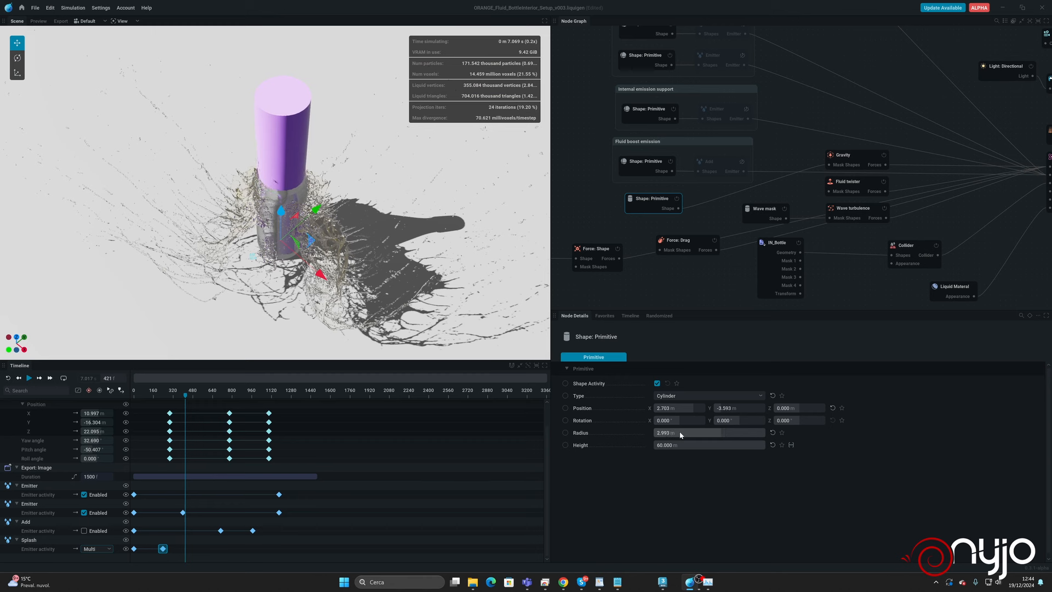
{"action": "left_click", "coordinate": [855, 154]}
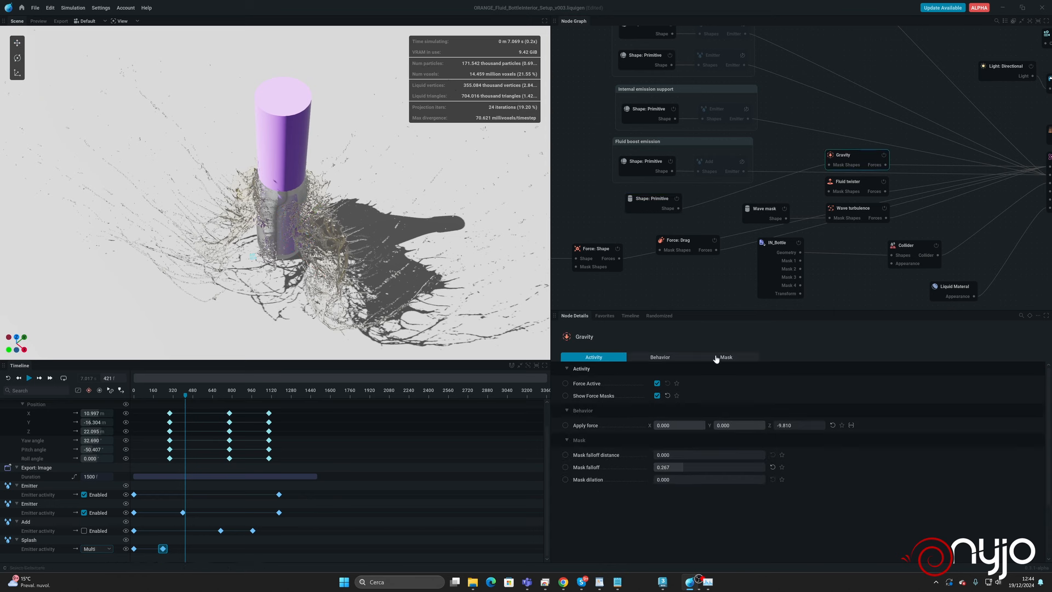
{"action": "left_click", "coordinate": [657, 396]}
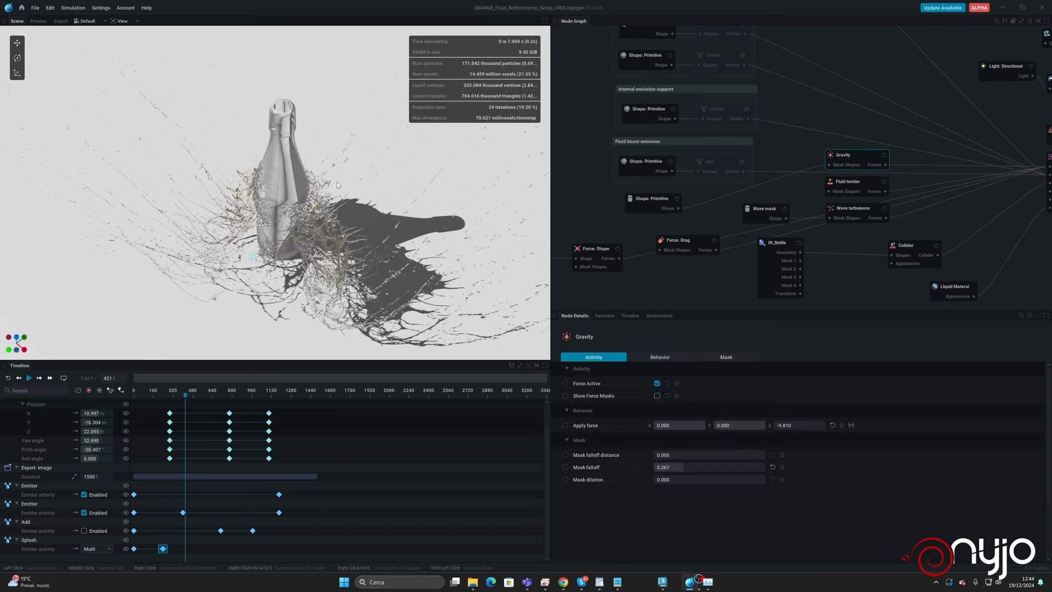
Rerun the simulation from the start to about frame 464 and inspect the splash around the bottle from several angles.
{"action": "key", "text": "r"}
{"action": "key", "text": "space"}
{"action": "left_click_drag", "start_coordinate": [320, 240], "coordinate": [316, 212]}
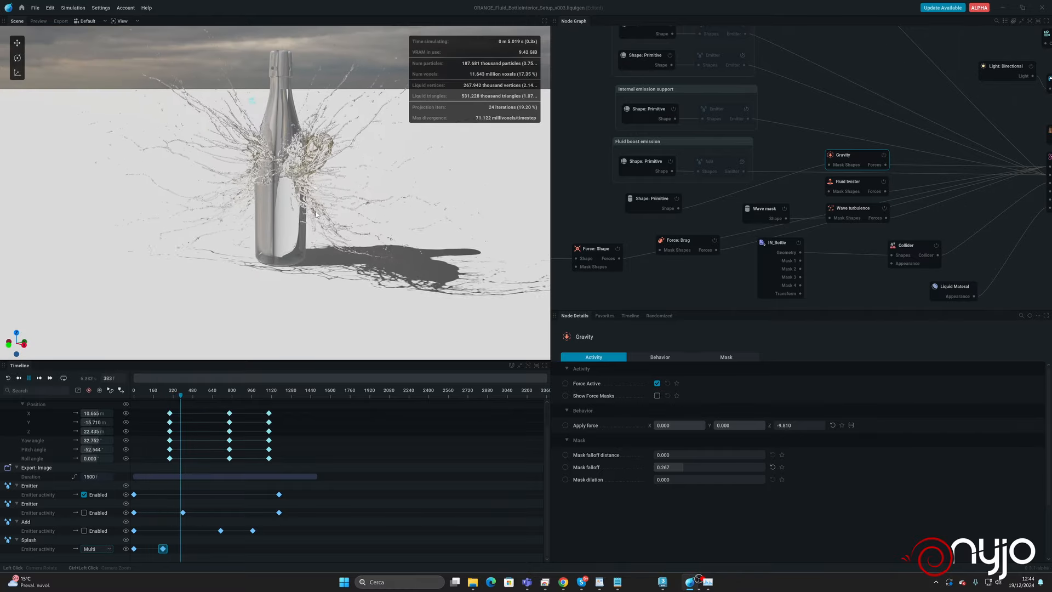
{"action": "left_click_drag", "start_coordinate": [316, 214], "coordinate": [252, 212]}
{"action": "key", "text": "space"}
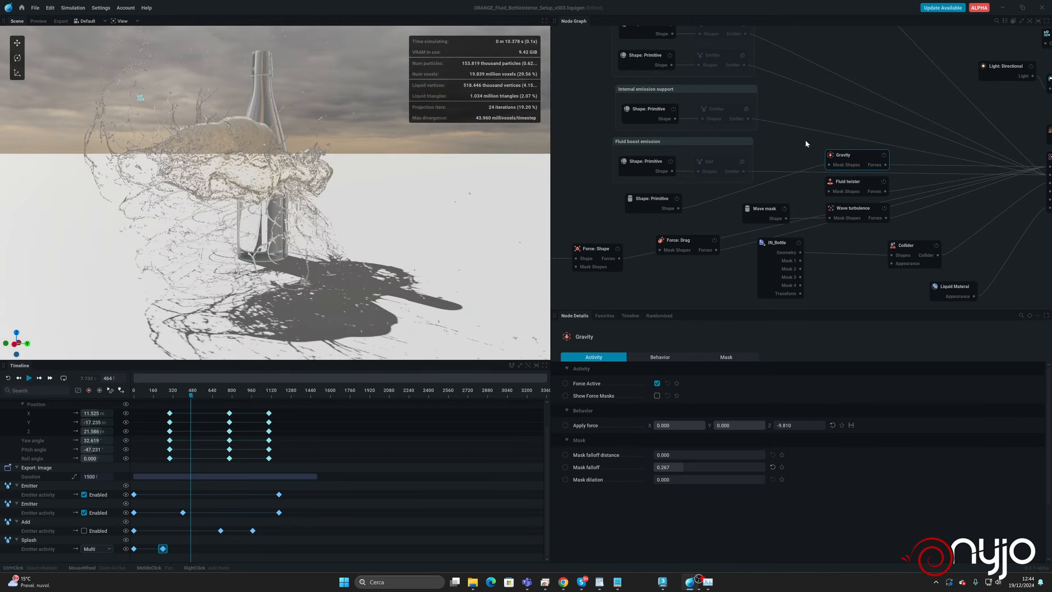
Lower the Splash emitter's sphere to about Z 13.829 m and reset the simulation.
{"action": "middle_click_drag", "start_coordinate": [849, 47], "coordinate": [818, 206]}
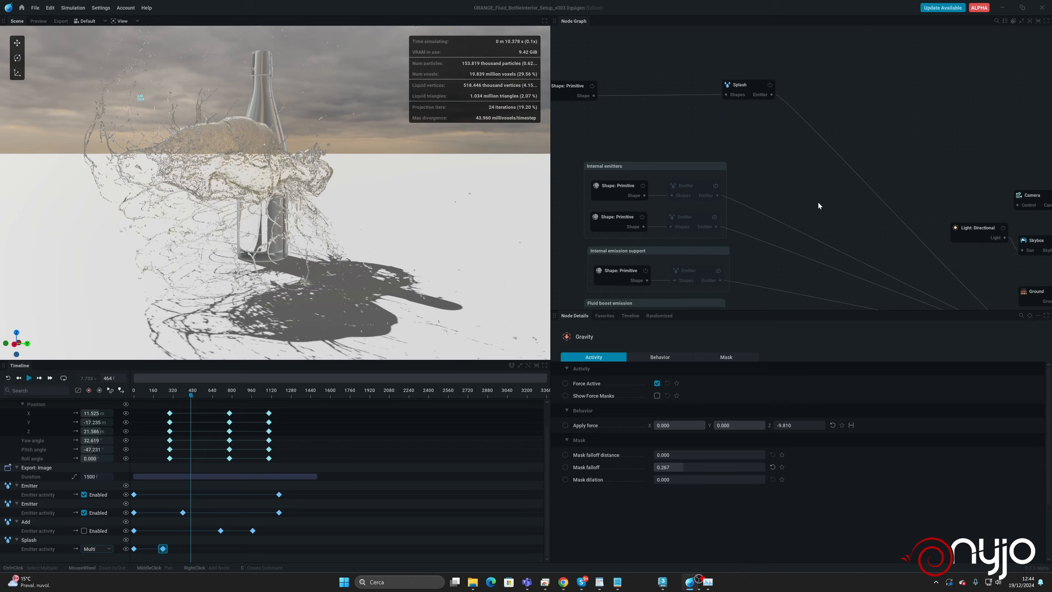
{"action": "left_click", "coordinate": [595, 85]}
{"action": "left_click_drag", "start_coordinate": [322, 105], "coordinate": [326, 110]}
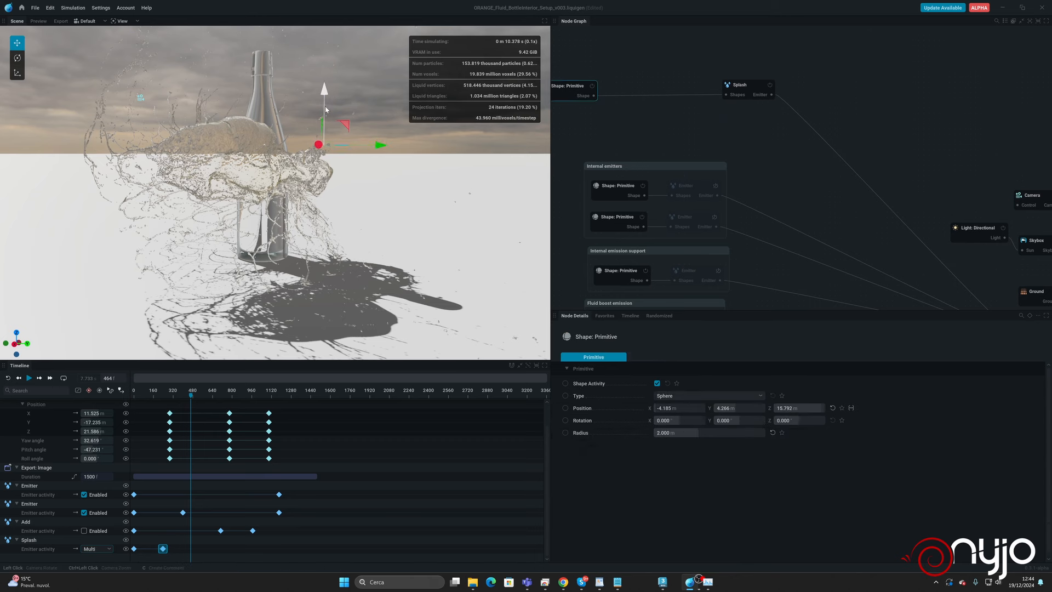
{"action": "key", "text": "r"}
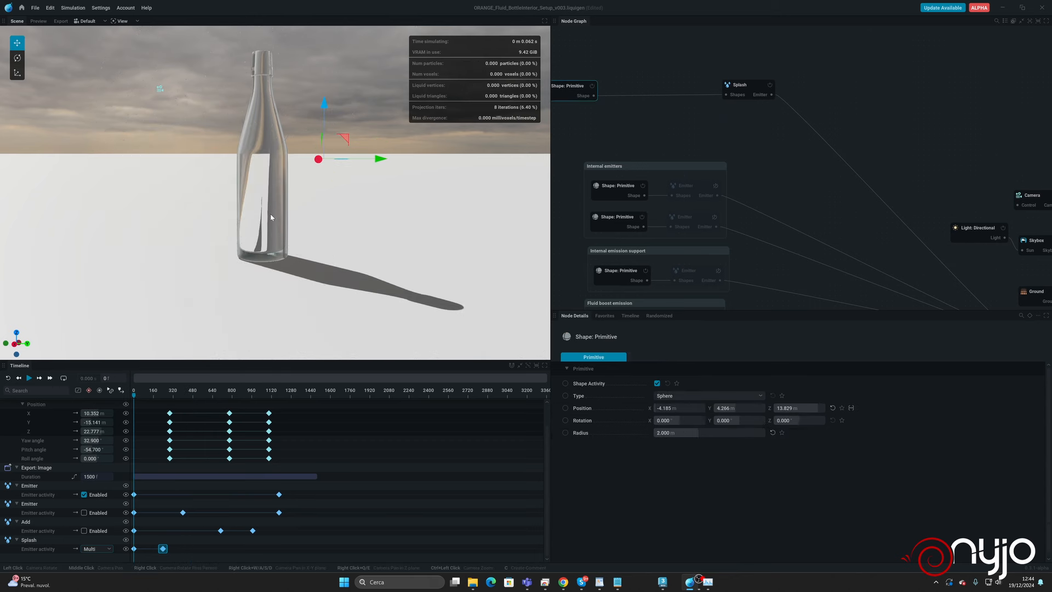
Play the simulation to about frame 393, check the splash from another angle, and save the project.
{"action": "key", "text": "space"}
{"action": "left_click_drag", "start_coordinate": [270, 218], "coordinate": [325, 215]}
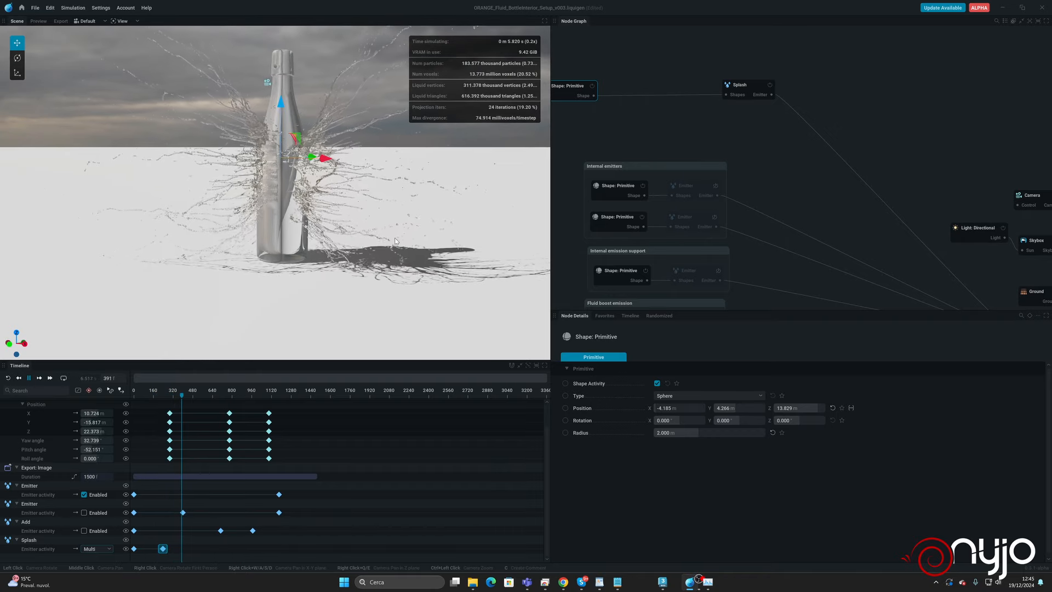
{"action": "key", "text": "space"}
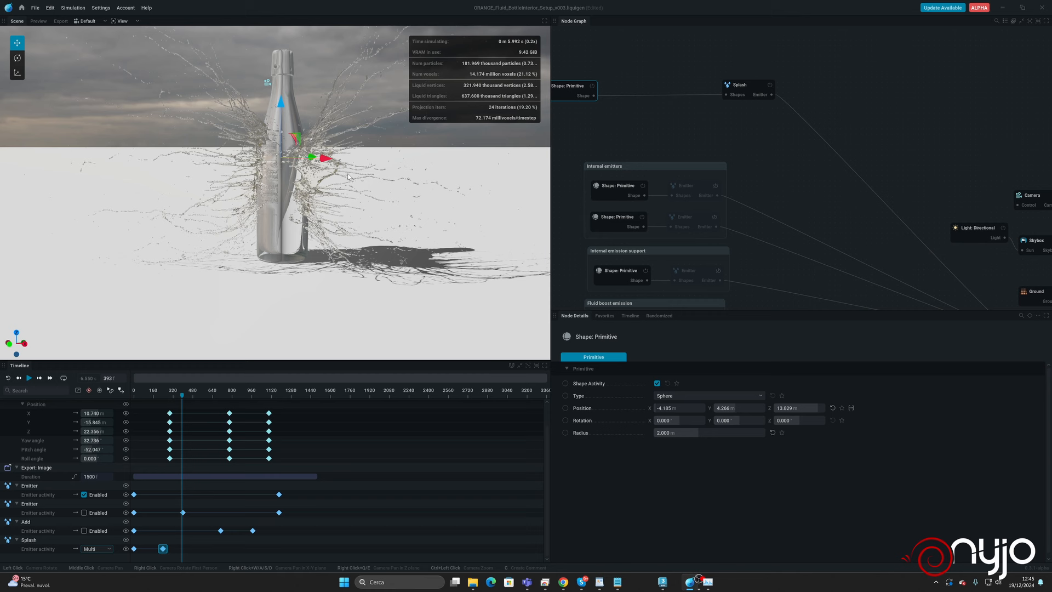
{"action": "key", "text": "ctrl+s"}
Move the Splash emitter's second activity keyframe to about frame 1150 on the timeline.
{"action": "middle_click_drag", "start_coordinate": [811, 221], "coordinate": [814, 107]}
{"action": "middle_click_drag", "start_coordinate": [764, 248], "coordinate": [769, 108]}
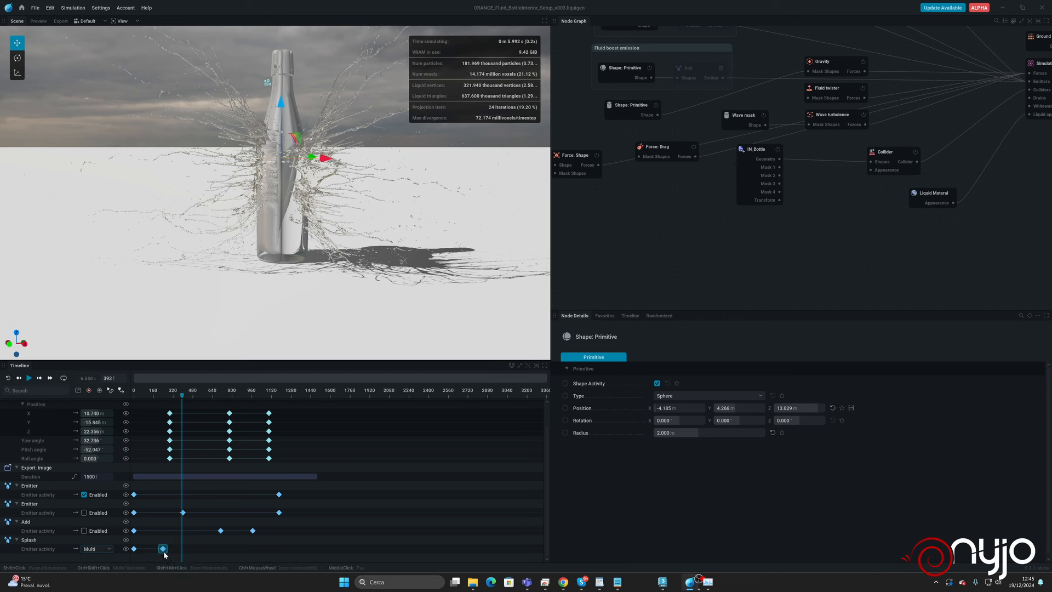
{"action": "left_click_drag", "start_coordinate": [164, 552], "coordinate": [288, 546]}
{"action": "left_click", "coordinate": [669, 253]}
Move the IN_Bottle and Collider nodes clear of the neighbouring nodes, and turn off Show for the Collider.
{"action": "left_click_drag", "start_coordinate": [748, 155], "coordinate": [739, 184]}
{"action": "left_click_drag", "start_coordinate": [889, 154], "coordinate": [881, 159]}
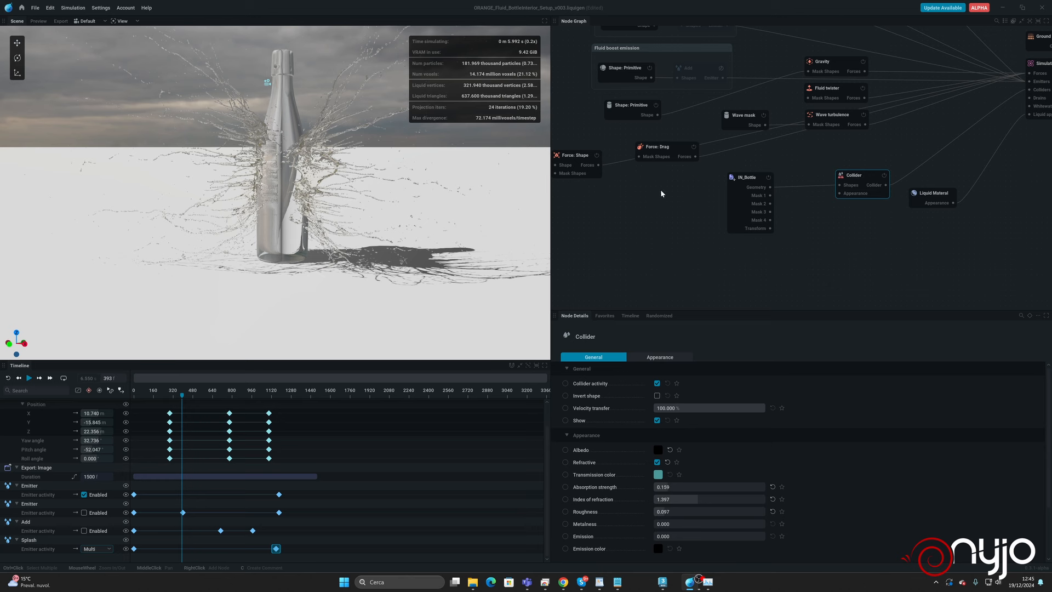
{"action": "left_click", "coordinate": [657, 420]}
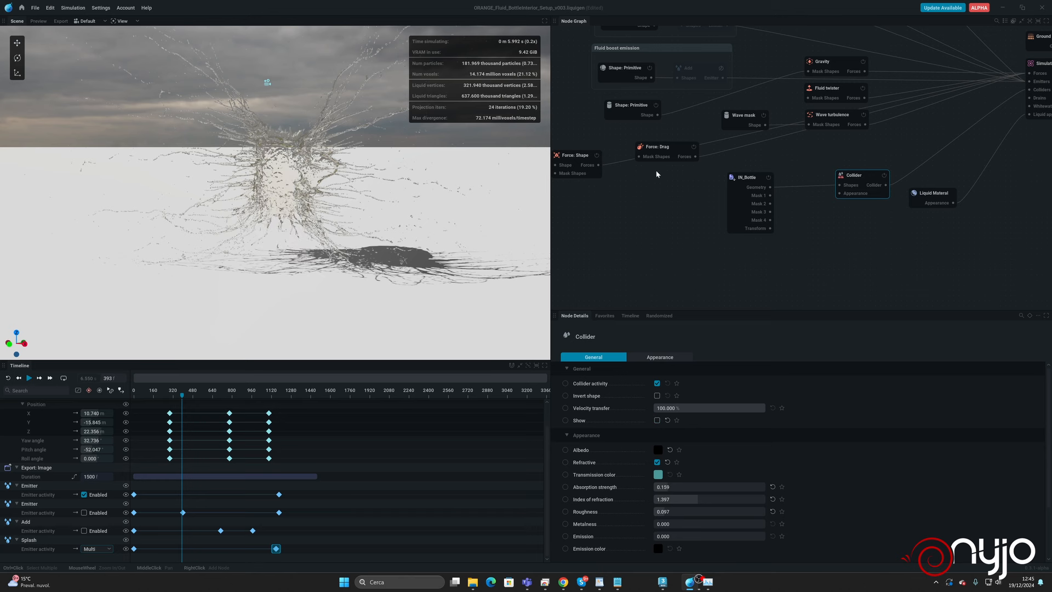
{"action": "middle_click_drag", "start_coordinate": [658, 185], "coordinate": [702, 228]}
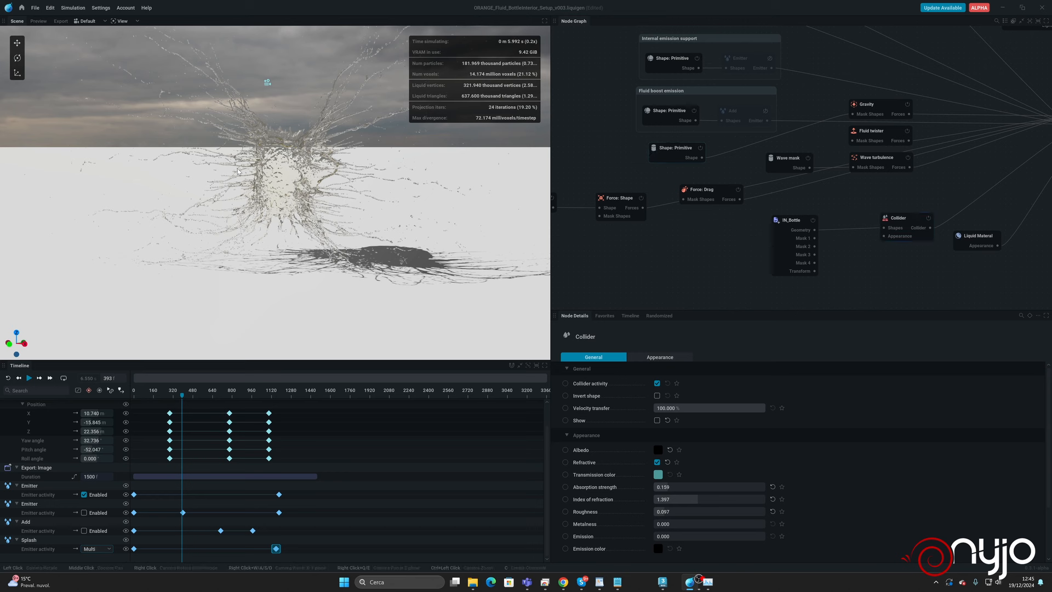
Reset the simulation and switch the scene view to Camera 1.
{"action": "key", "text": "r"}
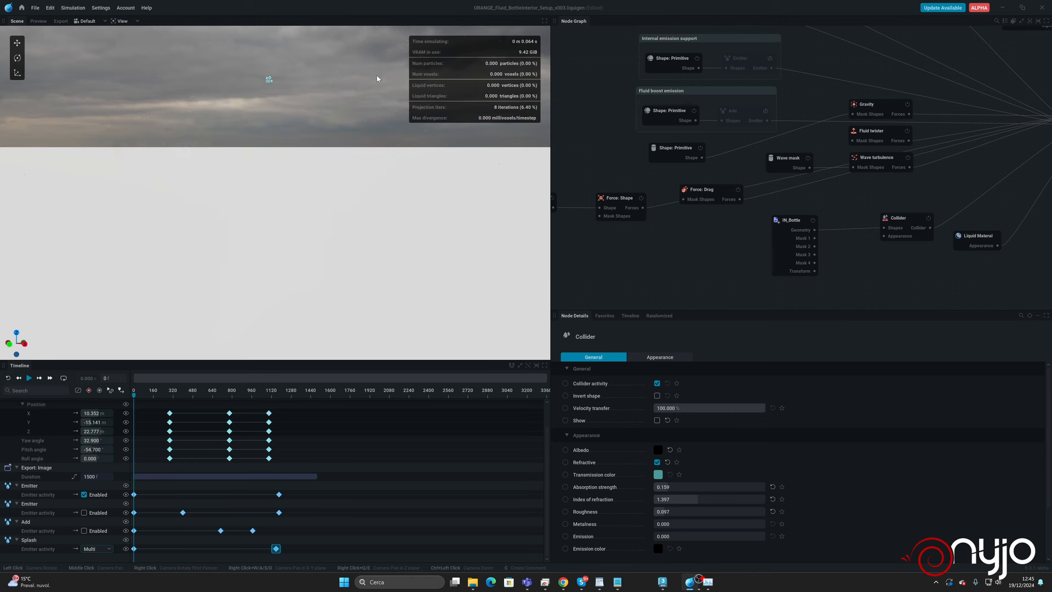
{"action": "left_click", "coordinate": [92, 21]}
{"action": "left_click", "coordinate": [90, 41]}
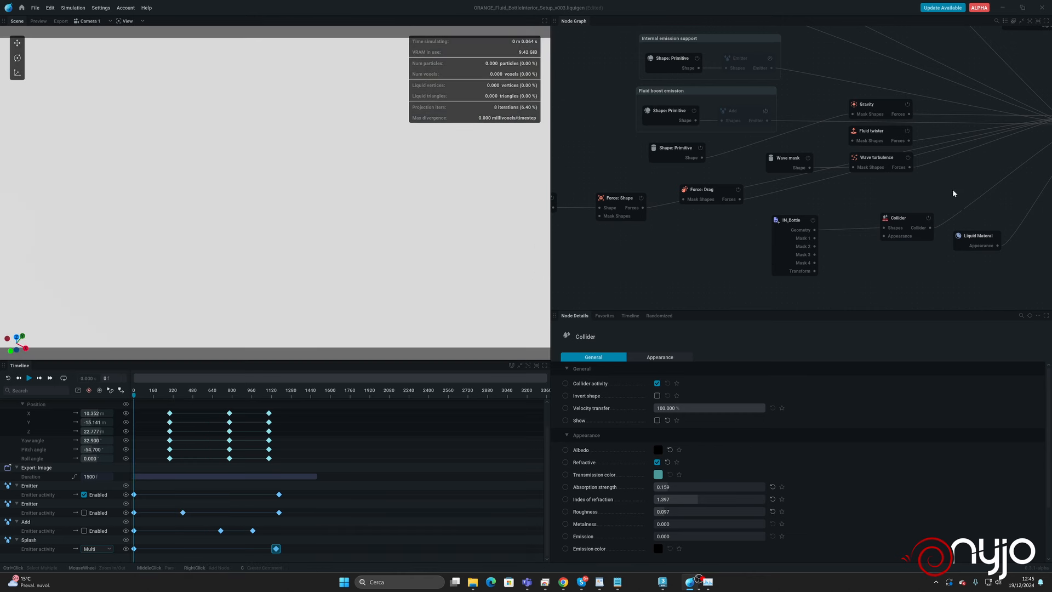
Set the Export: Image node's directory to a new folder named v002 inside D:/Orange/Preview.
{"action": "middle_click_drag", "start_coordinate": [952, 190], "coordinate": [669, 190]}
{"action": "middle_click_drag", "start_coordinate": [900, 203], "coordinate": [620, 255]}
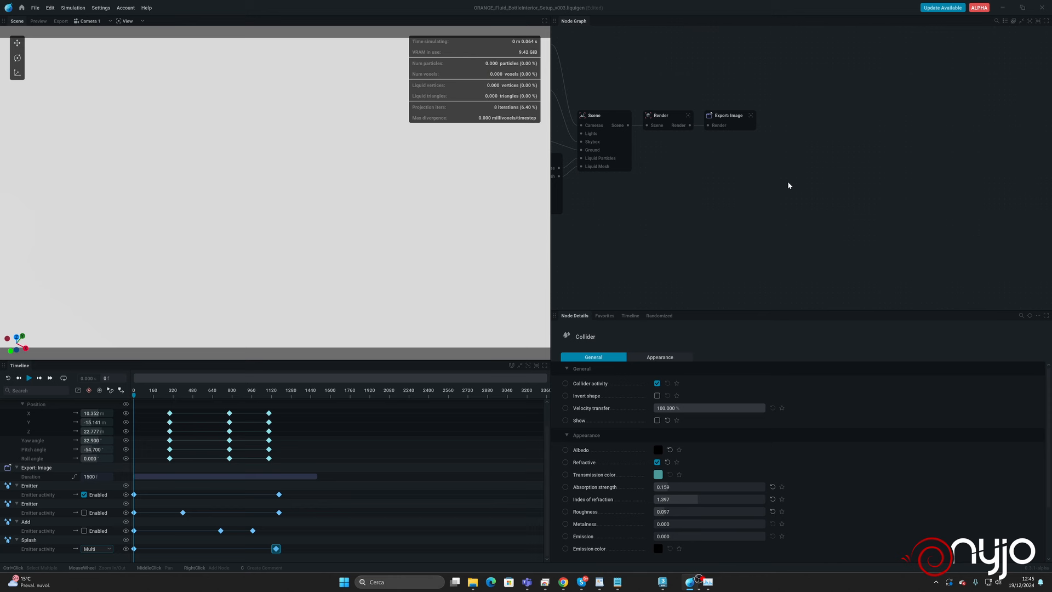
{"action": "left_click", "coordinate": [720, 120]}
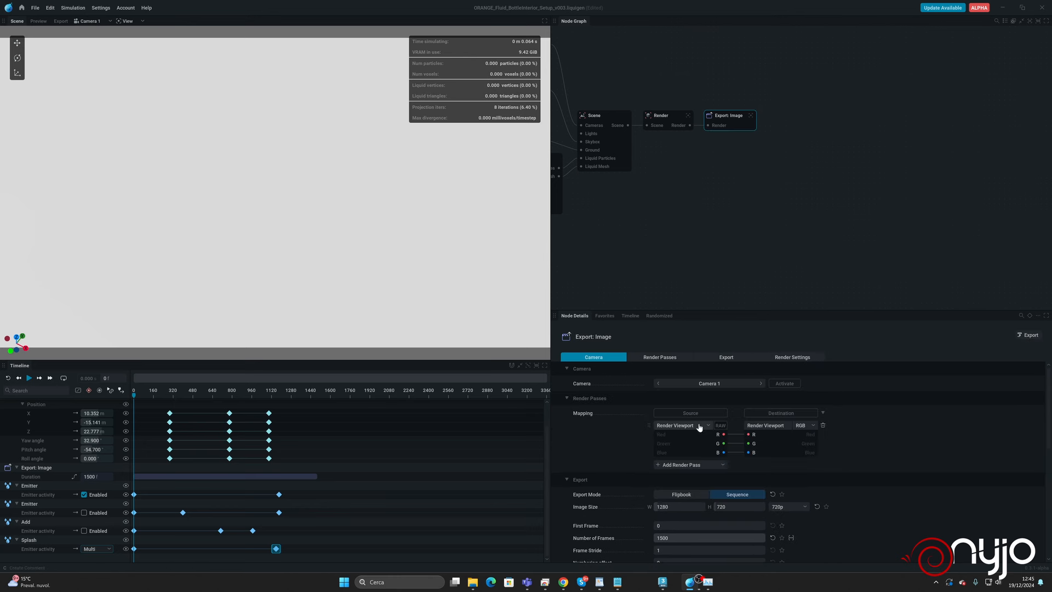
{"action": "scroll", "coordinate": [807, 481], "scroll_direction": "down", "scroll_amount": 3}
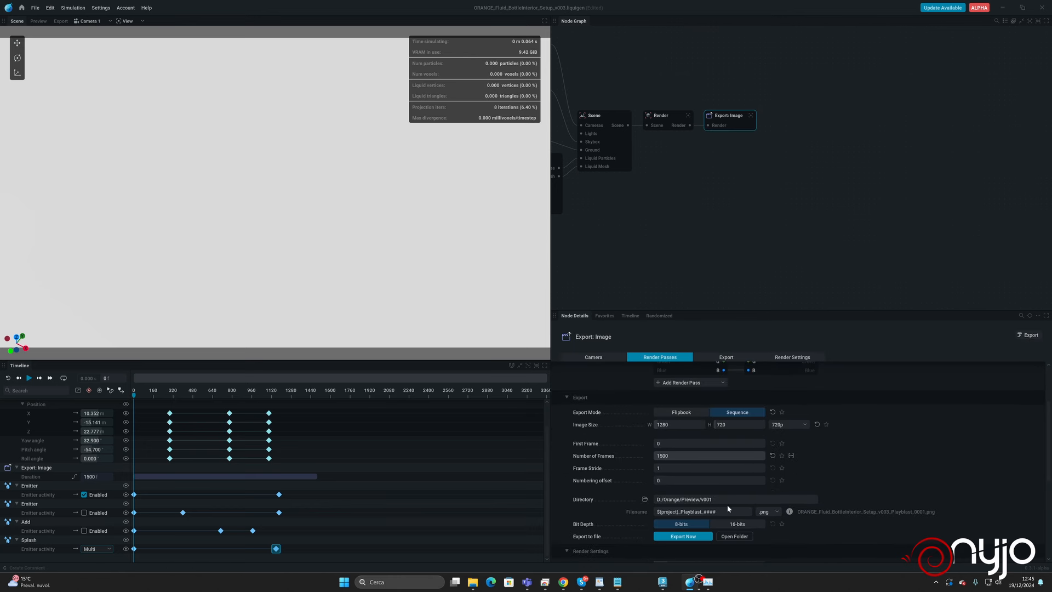
{"action": "left_click", "coordinate": [645, 499]}
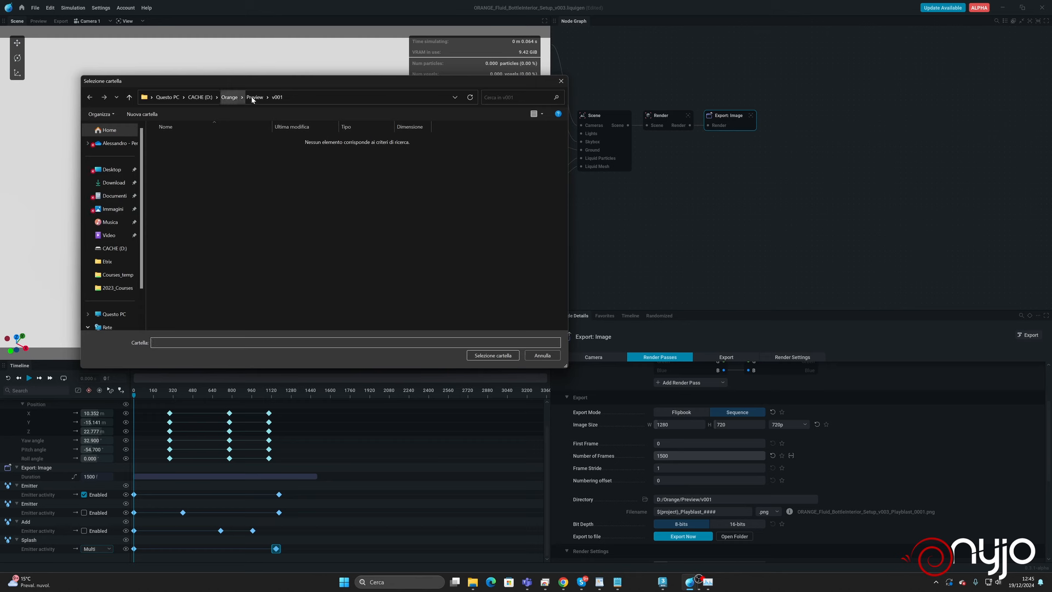
{"action": "left_click", "coordinate": [253, 97]}
{"action": "left_click", "coordinate": [142, 114]}
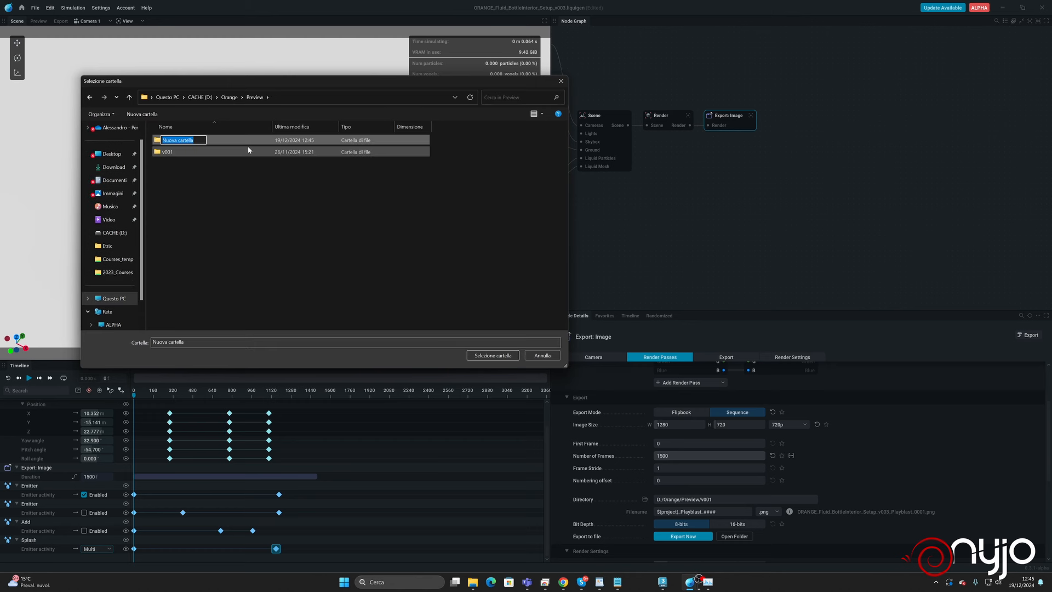
{"action": "type", "text": "v"}
{"action": "key", "text": "Return"}
{"action": "key", "text": "Return"}
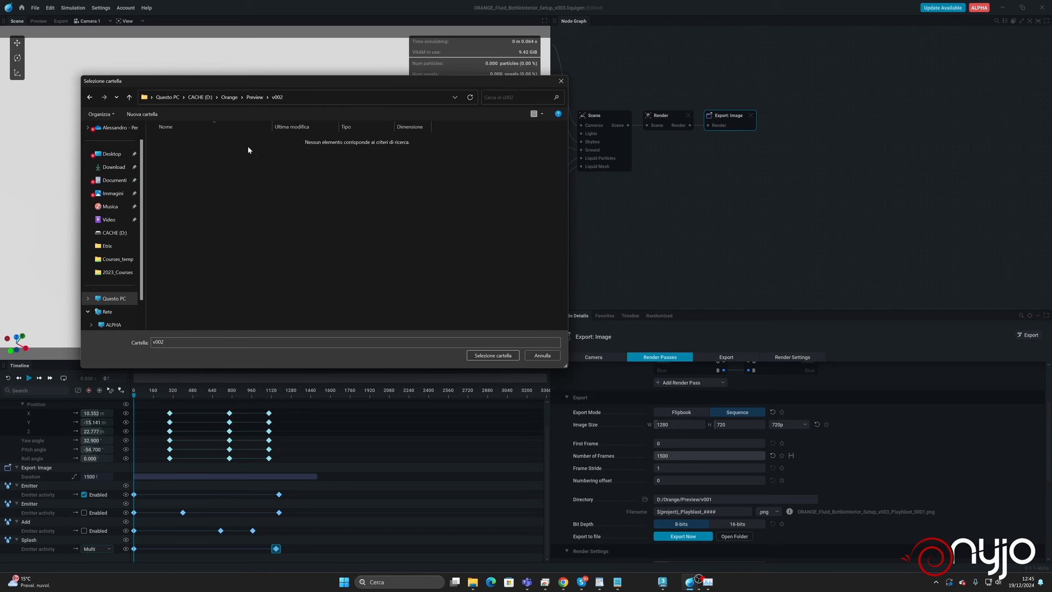
{"action": "left_click", "coordinate": [492, 355]}
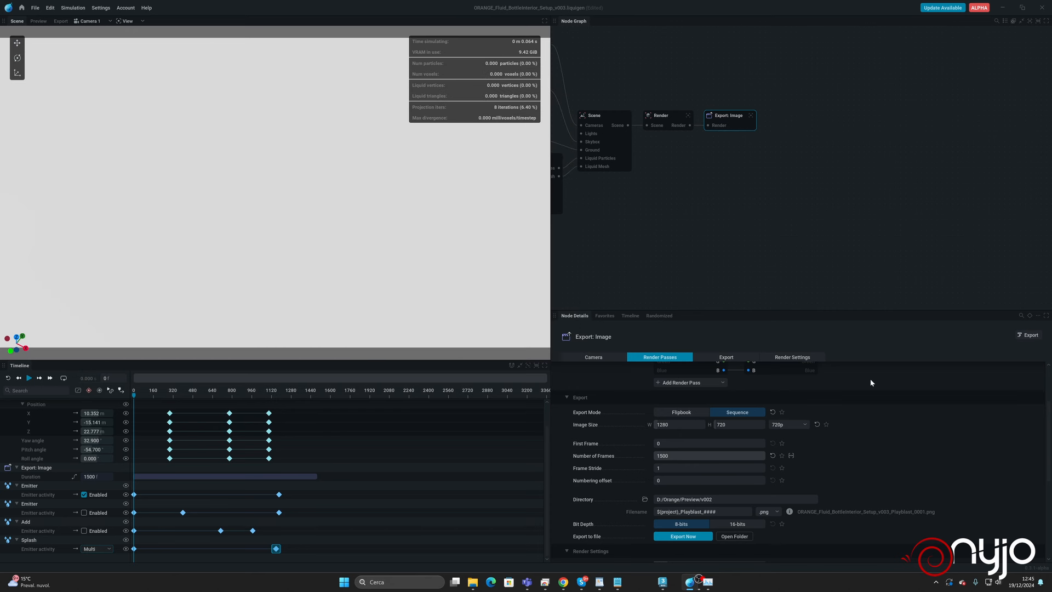
Start exporting the 1500-frame image sequence and cancel the export.
{"action": "left_click", "coordinate": [693, 536]}
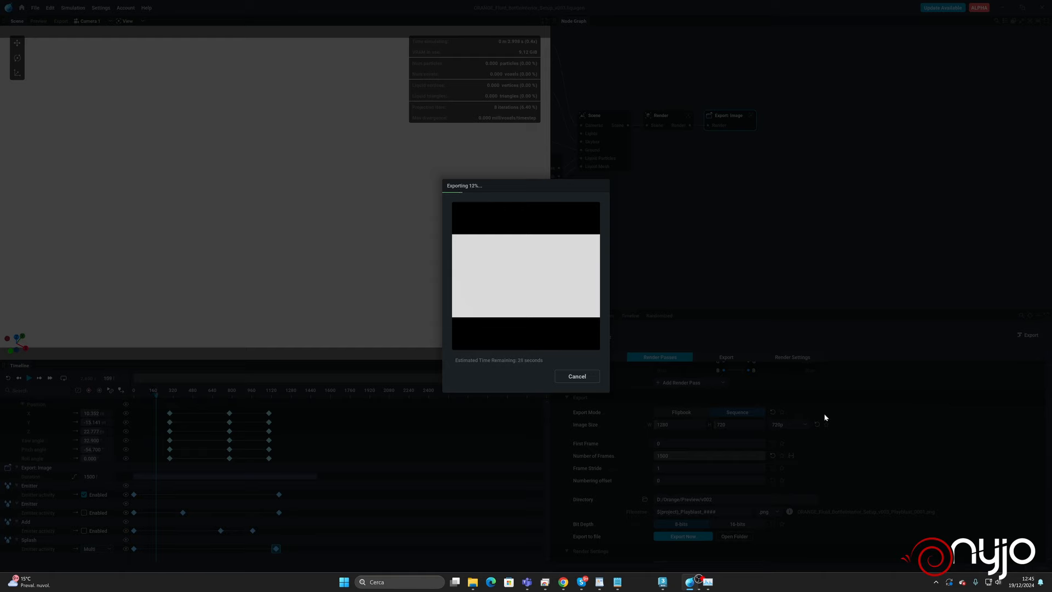
{"action": "left_click", "coordinate": [571, 375]}
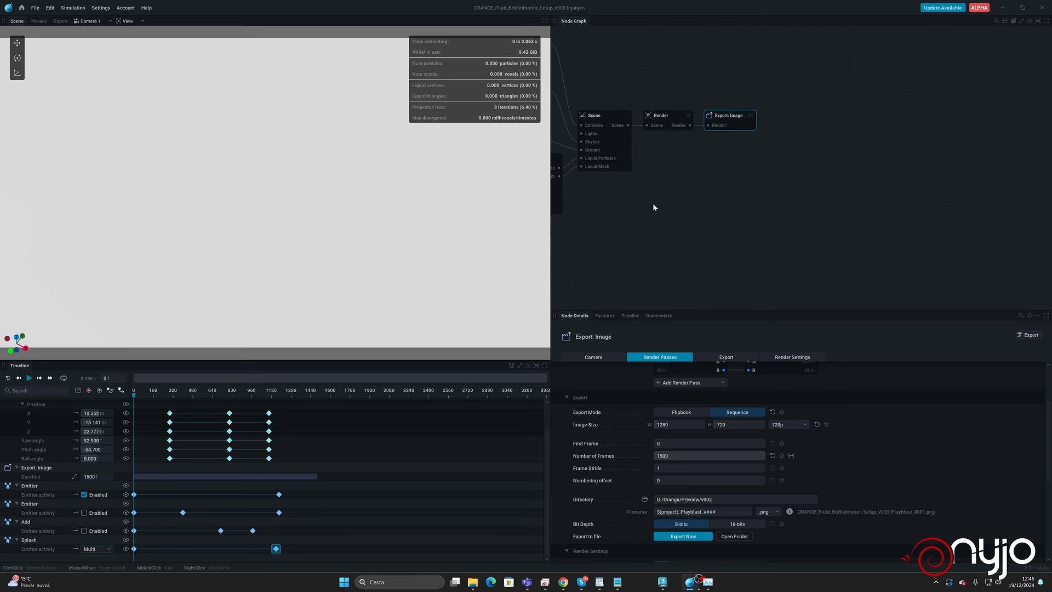
Enable both internal emitters, the internal emission support emitter, and the Add emitter for fluid boost, and play the simulation from the start.
{"action": "middle_click_drag", "start_coordinate": [652, 203], "coordinate": [865, 214]}
{"action": "middle_click_drag", "start_coordinate": [648, 185], "coordinate": [842, 215]}
{"action": "middle_click_drag", "start_coordinate": [672, 126], "coordinate": [798, 140]}
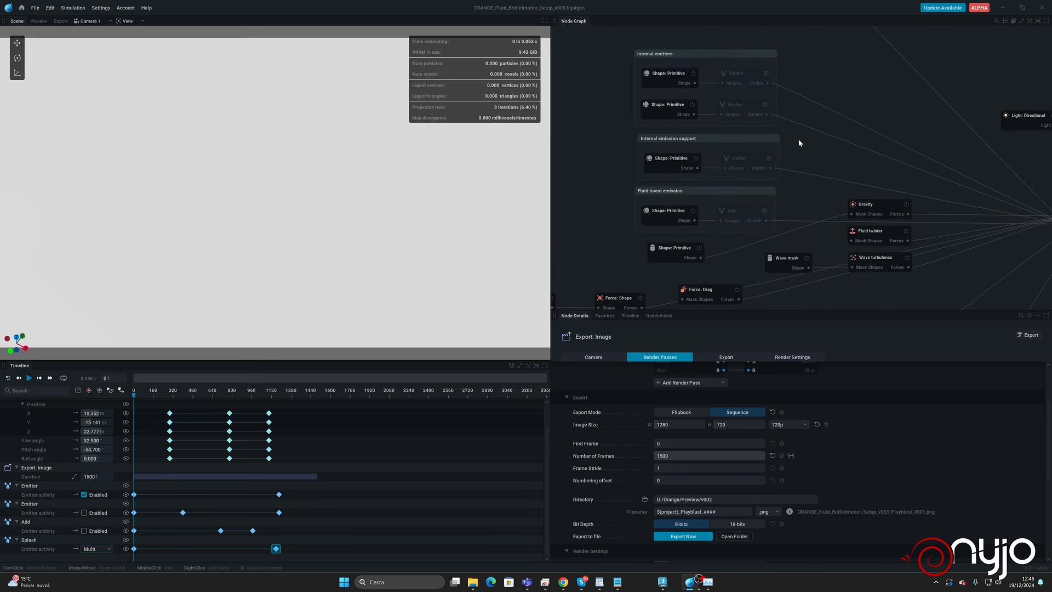
{"action": "left_click", "coordinate": [765, 104]}
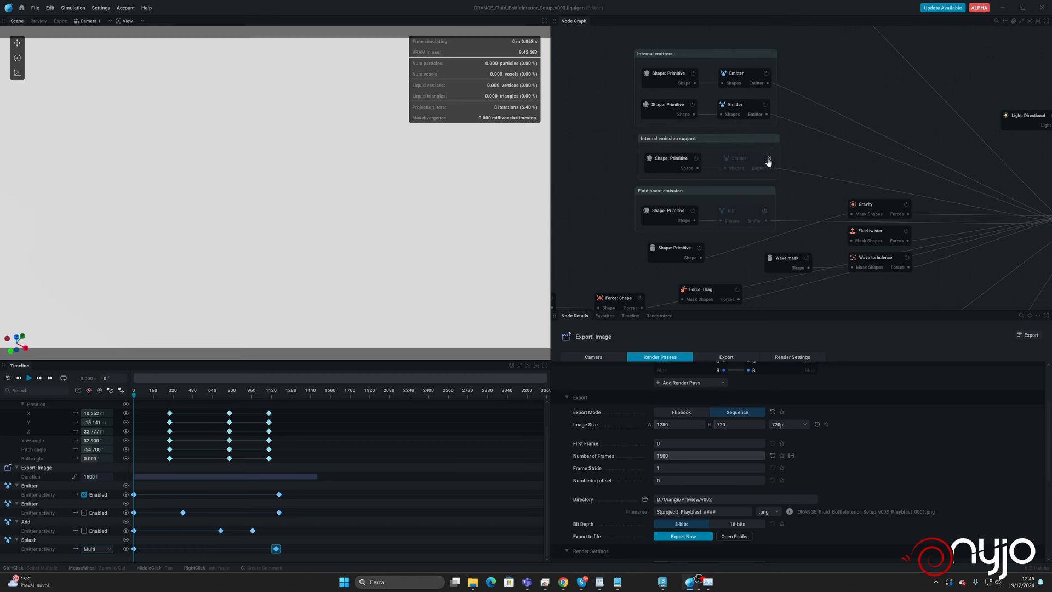
{"action": "left_click", "coordinate": [769, 158]}
{"action": "left_click", "coordinate": [764, 211]}
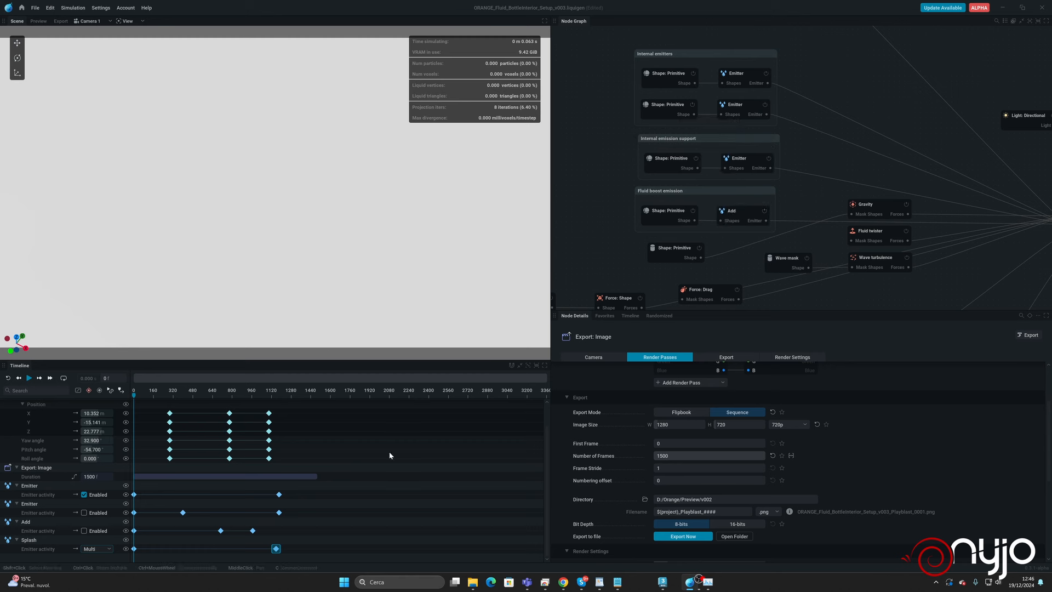
{"action": "key", "text": "space"}
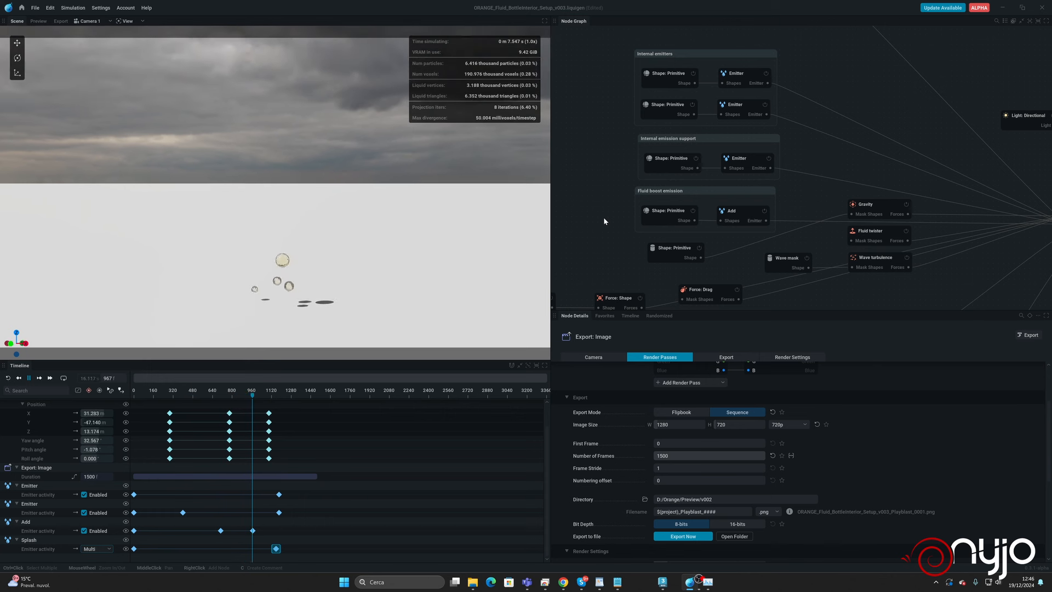
Reset the simulation and replay the liquid through Camera 1 from the first frame to examine the emission.
{"action": "key", "text": "space"}
{"action": "key", "text": "r"}
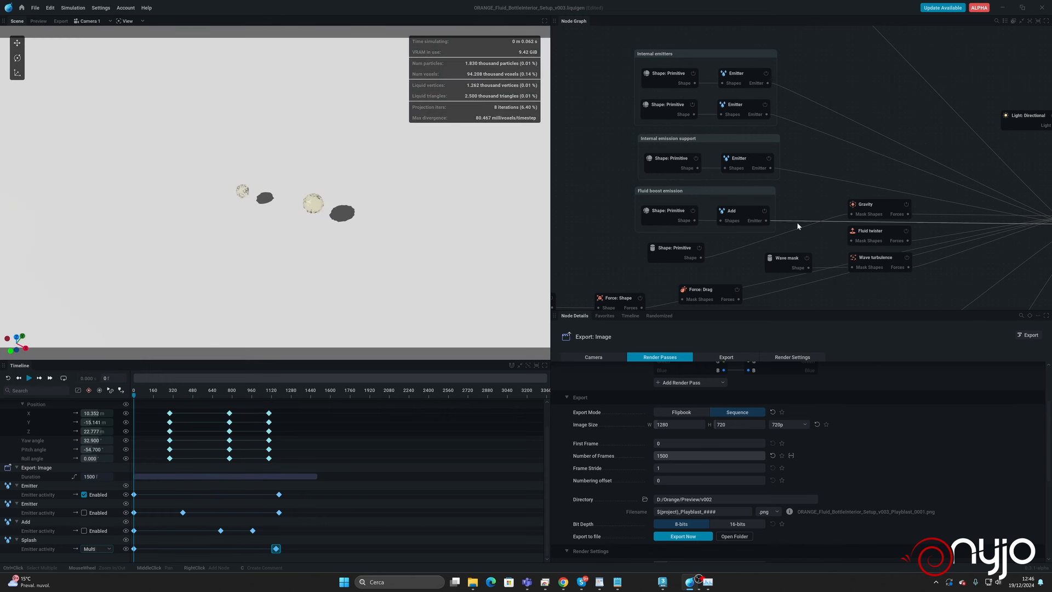
{"action": "right_click", "coordinate": [736, 242]}
{"action": "left_click", "coordinate": [724, 238]}
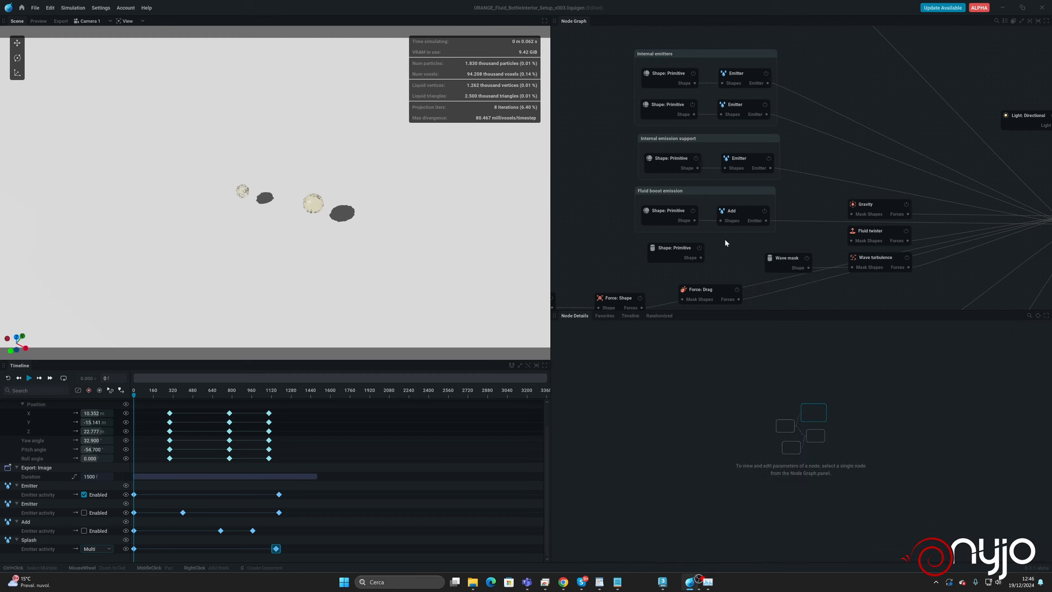
{"action": "key", "text": "space"}
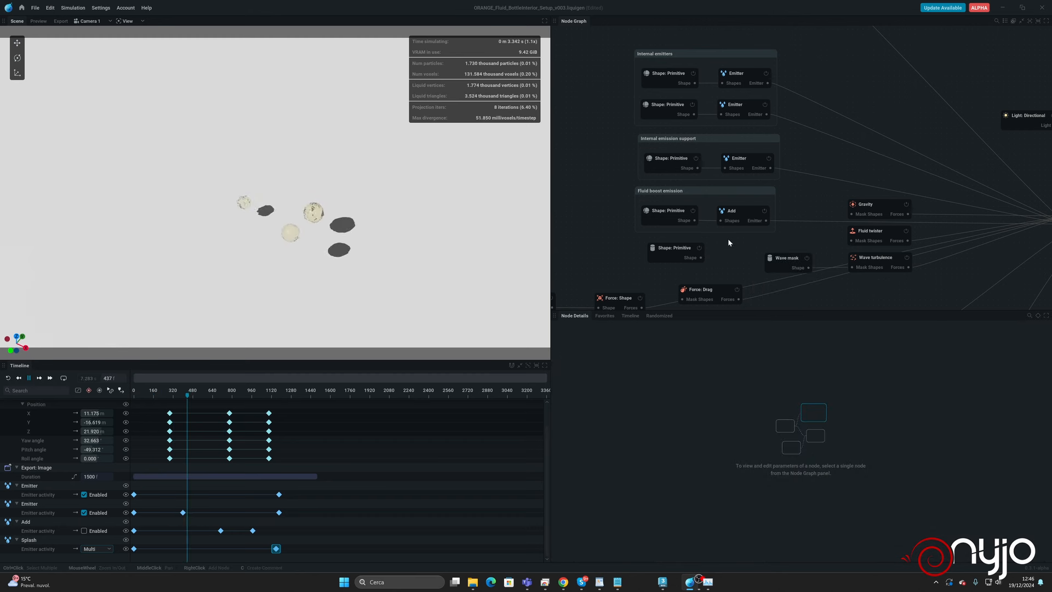
{"action": "key", "text": "space"}
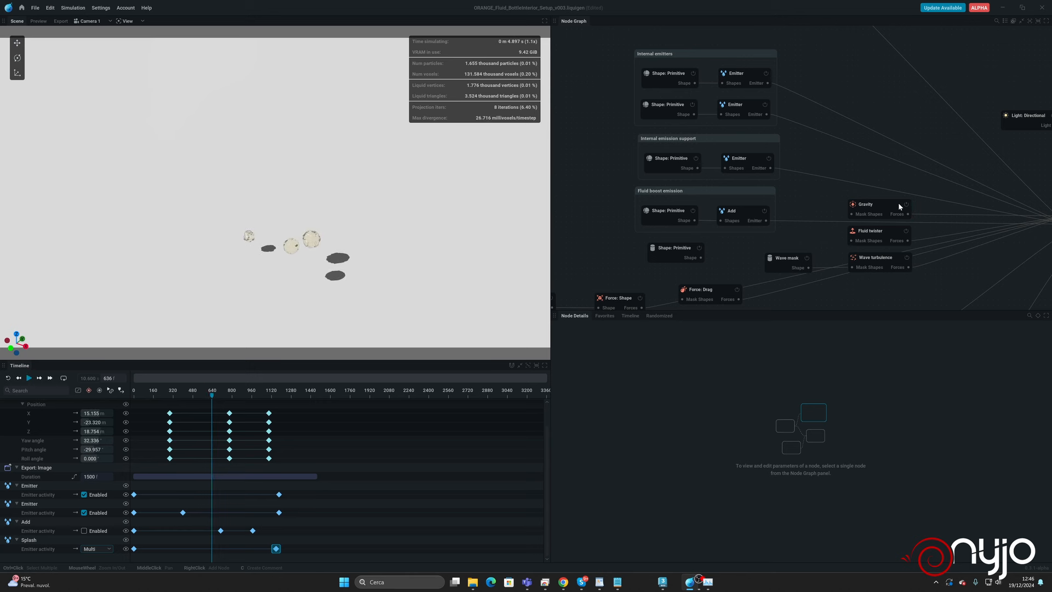
Review the Gravity and Force: Drag settings, and disable the Force: Shape and Force: Drag nodes.
{"action": "left_click", "coordinate": [883, 206]}
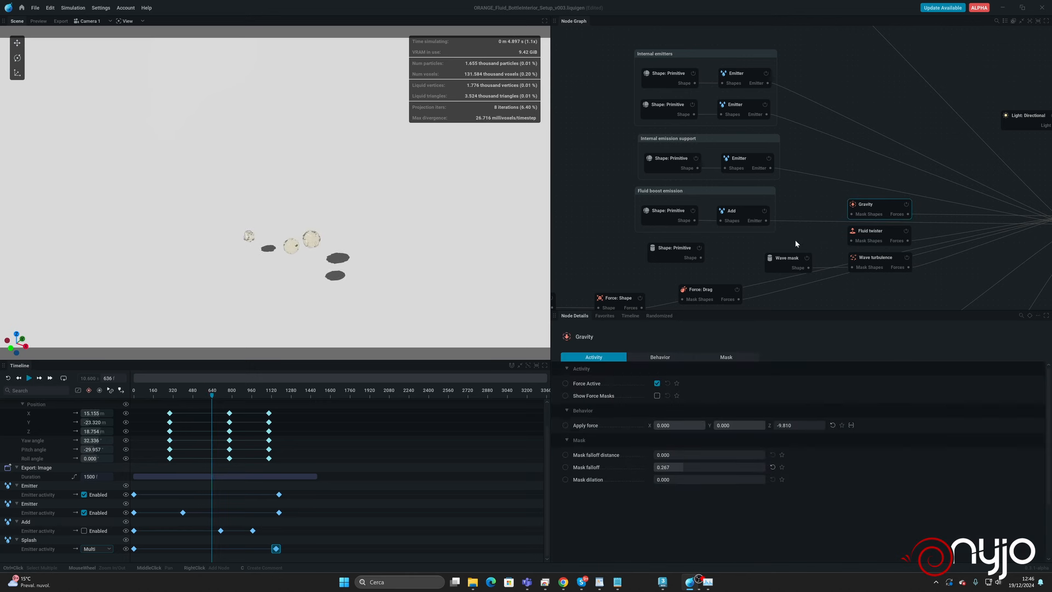
{"action": "middle_click_drag", "start_coordinate": [796, 243], "coordinate": [749, 136]}
{"action": "left_click_drag", "start_coordinate": [665, 190], "coordinate": [659, 202]}
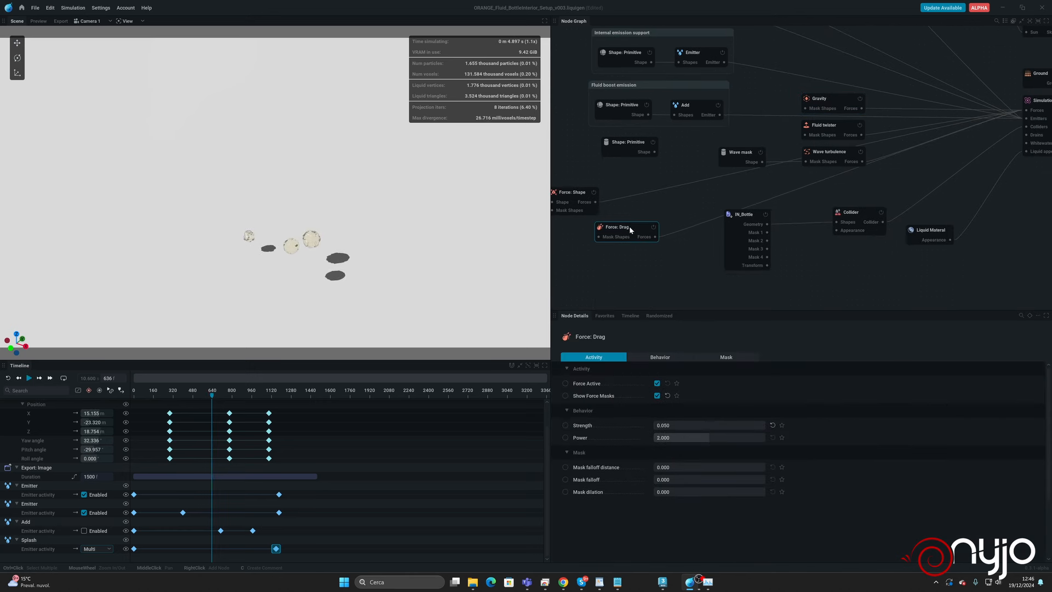
{"action": "left_click", "coordinate": [593, 192]}
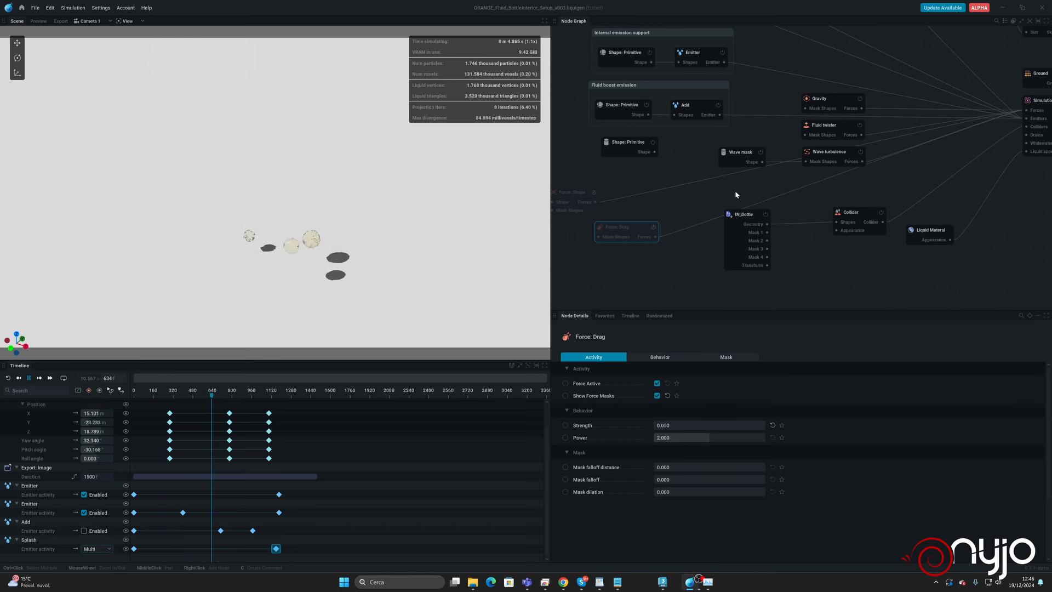
Open the first internal emitter's settings and apply them with a simulation reset.
{"action": "middle_click_drag", "start_coordinate": [682, 146], "coordinate": [717, 247]}
{"action": "left_click", "coordinate": [734, 69]}
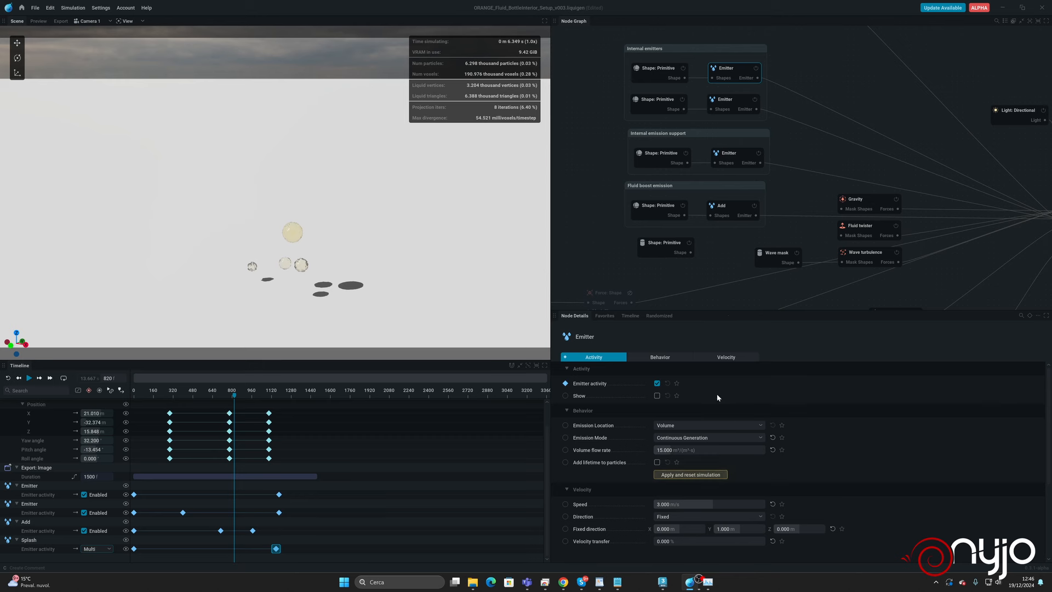
{"action": "left_click", "coordinate": [689, 473]}
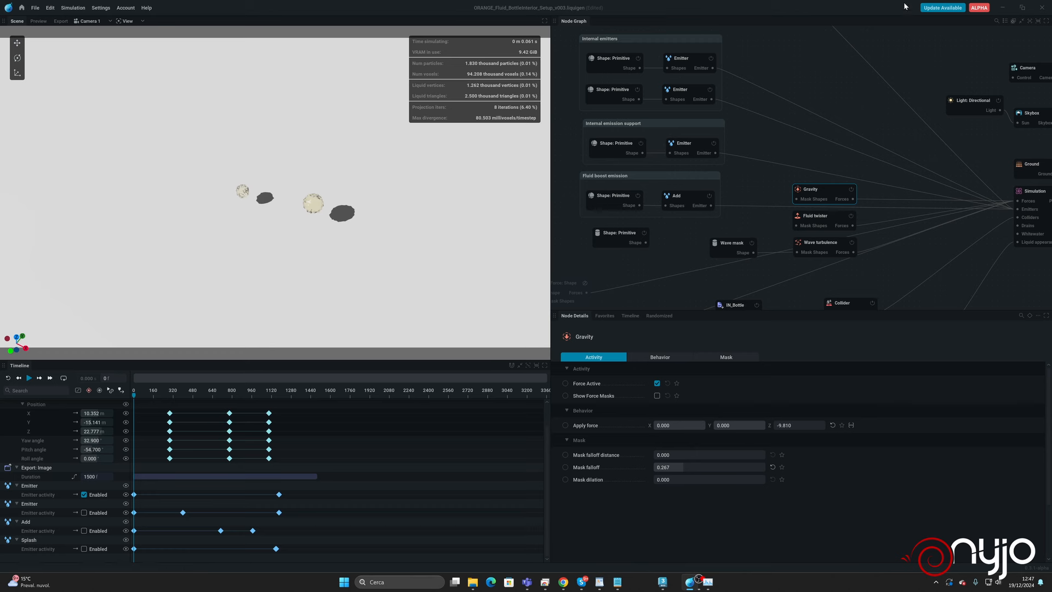
Set the Gravity force's mask falloff to 0.000 and play the simulation to check the fill.
{"action": "mouse_move", "coordinate": [767, 50]}
{"action": "middle_mouse_down"}
{"action": "mouse_move", "coordinate": [772, 104]}
{"action": "mouse_move", "coordinate": [749, 57]}
{"action": "middle_mouse_up"}
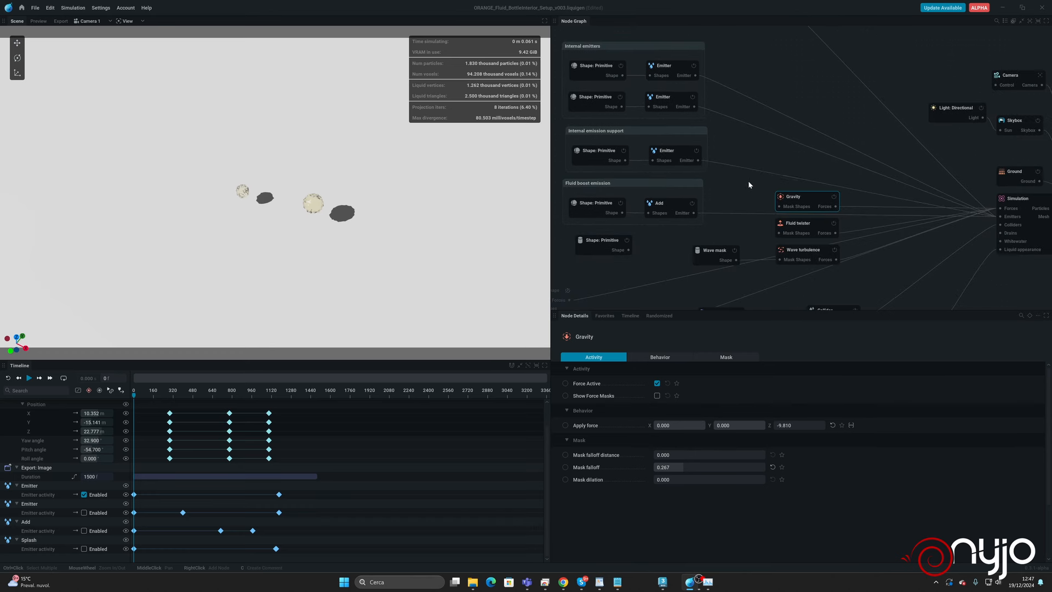
{"action": "middle_click_drag", "start_coordinate": [750, 184], "coordinate": [763, 115]}
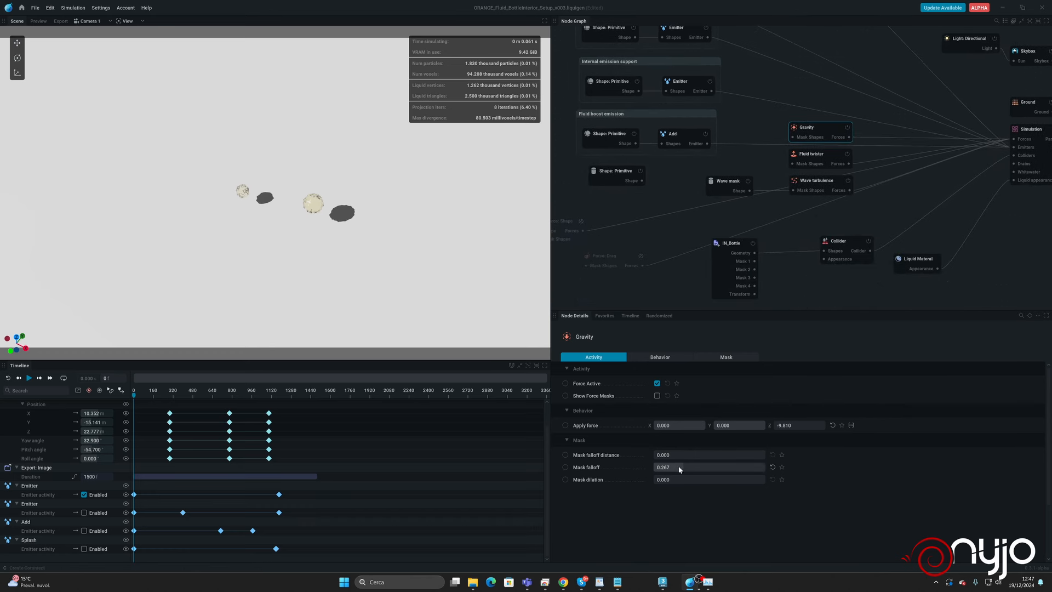
{"action": "key", "text": "space"}
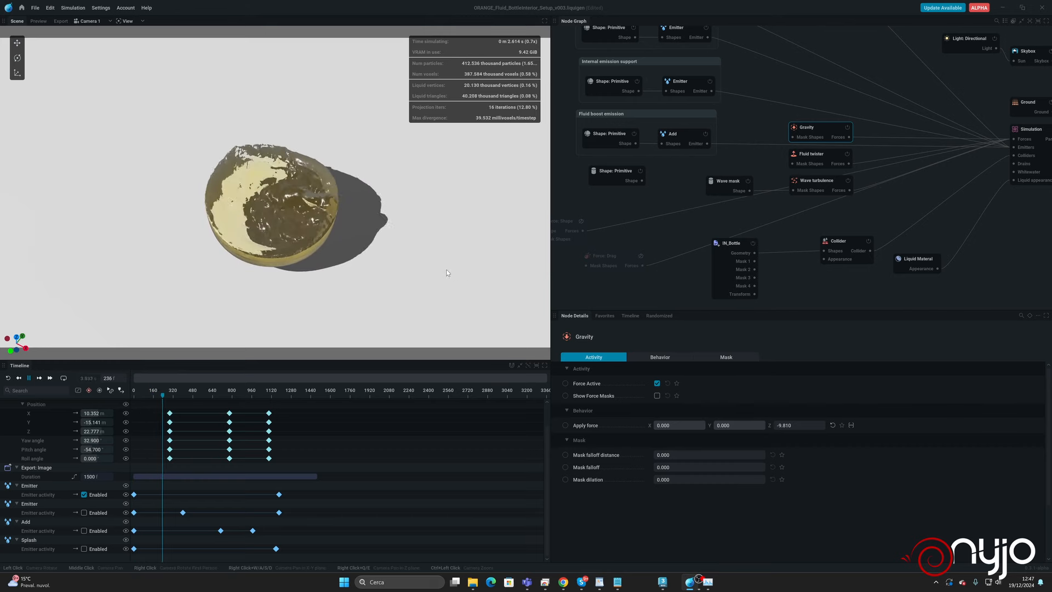
{"action": "key", "text": "space"}
Disable both internal emitters, the internal emission support emitter, and the Add emitter for fluid boost.
{"action": "middle_click_drag", "start_coordinate": [746, 90], "coordinate": [735, 167]}
{"action": "left_click", "coordinate": [695, 75]}
{"action": "left_click", "coordinate": [693, 105]}
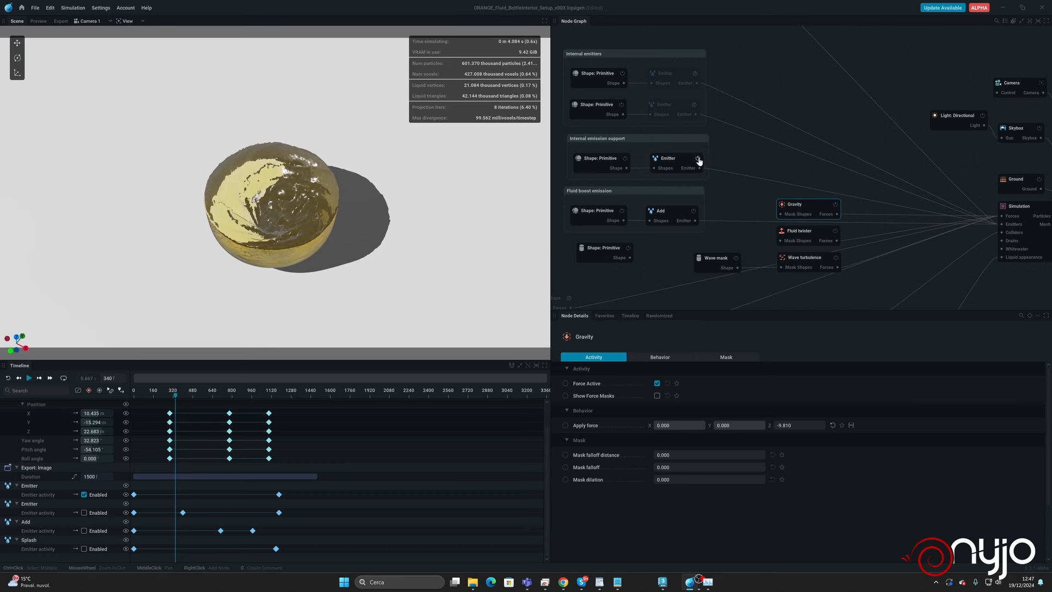
{"action": "left_click", "coordinate": [698, 159]}
{"action": "left_click", "coordinate": [693, 211]}
Switch the scene view to the Default camera and enable the Splash emitter together with its Shape: Primitive node.
{"action": "left_click", "coordinate": [110, 21]}
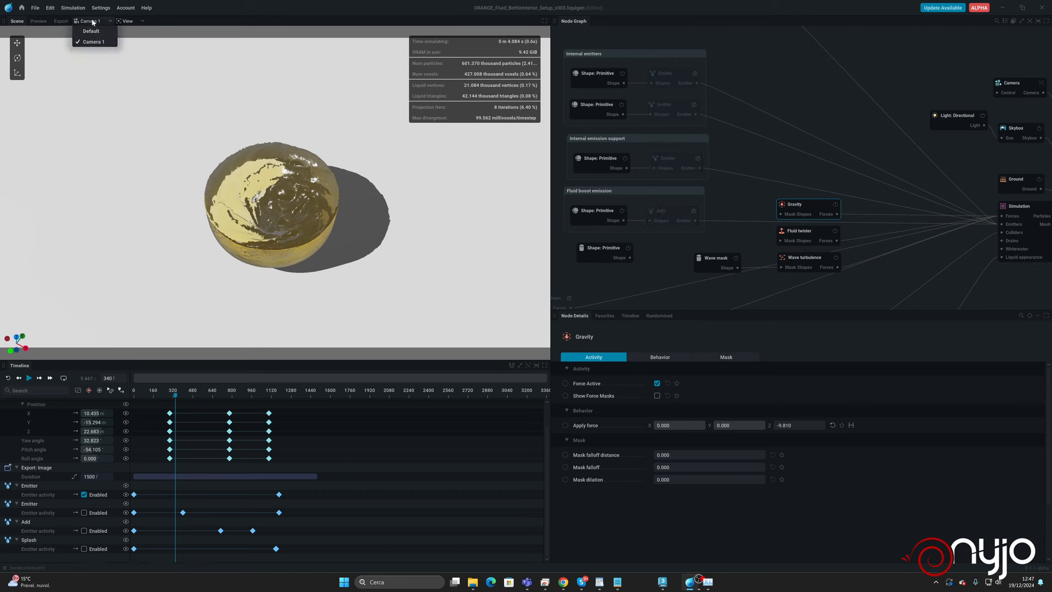
{"action": "left_click", "coordinate": [91, 32]}
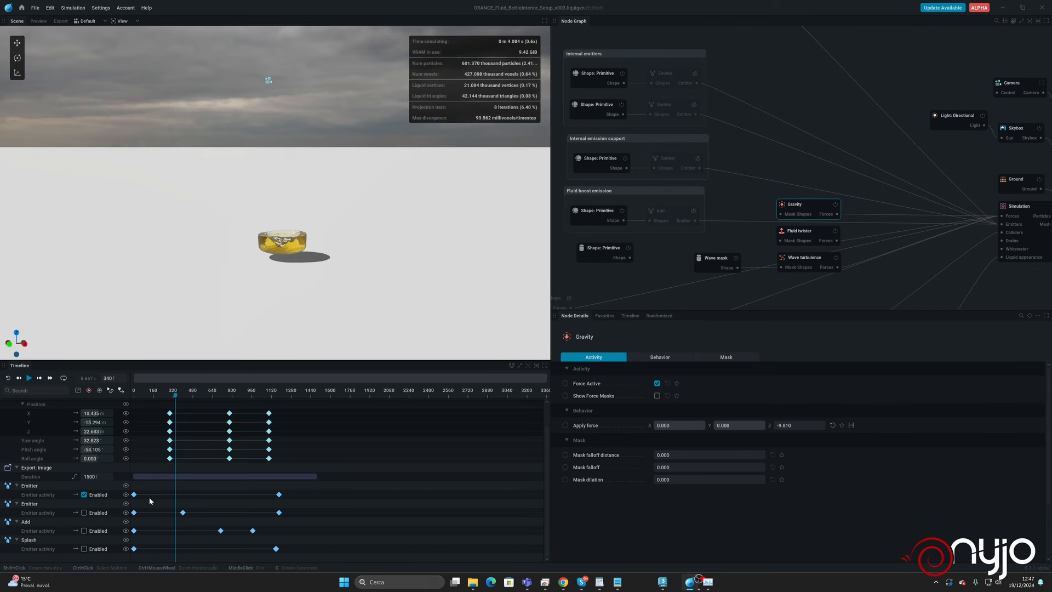
{"action": "middle_click_drag", "start_coordinate": [697, 80], "coordinate": [696, 267]}
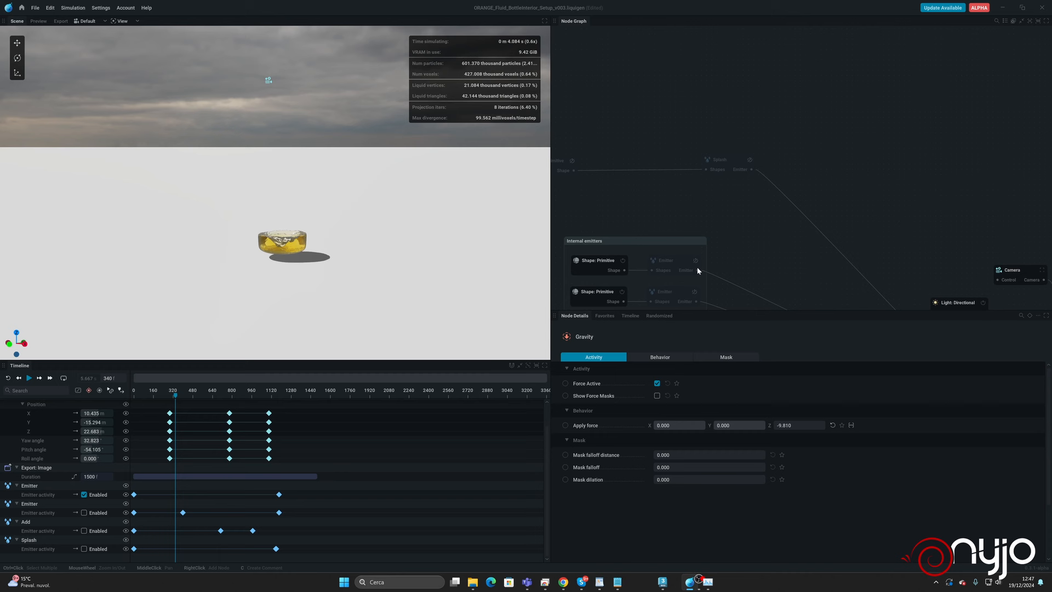
{"action": "left_click", "coordinate": [750, 160]}
{"action": "middle_click_drag", "start_coordinate": [735, 209], "coordinate": [813, 169]}
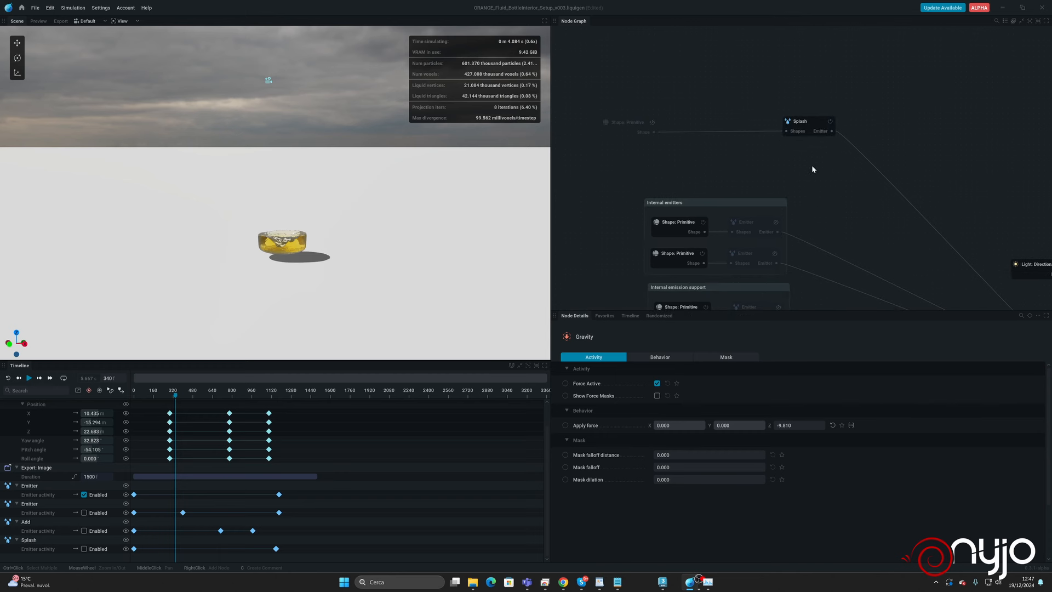
{"action": "left_click", "coordinate": [651, 122]}
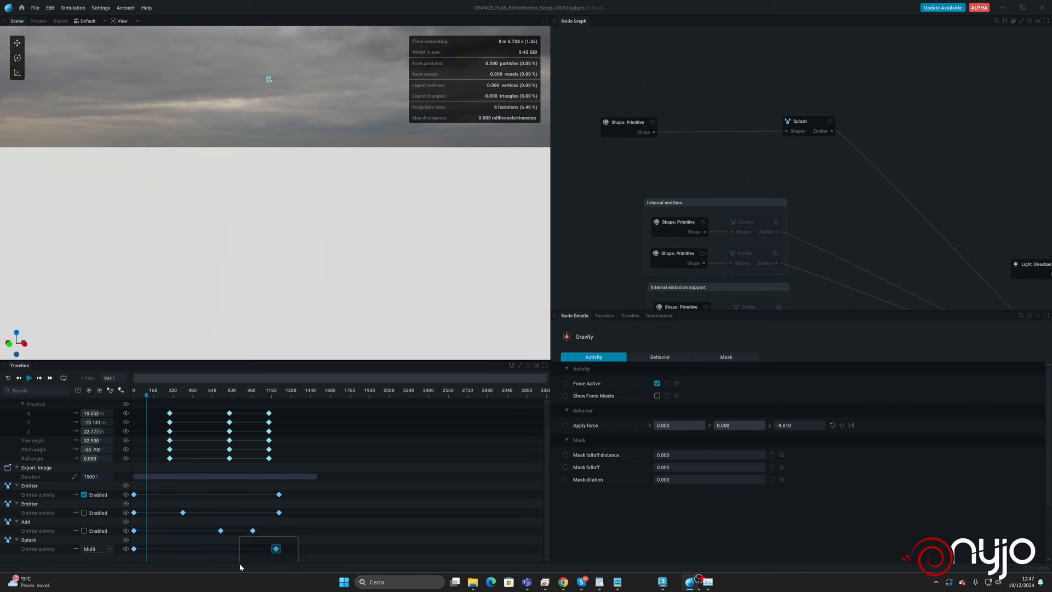
Move the Splash emitter's second activity keyframe to shortly before frame 320 and examine the splash from several angles during playback.
{"action": "left_click_drag", "start_coordinate": [276, 549], "coordinate": [164, 553]}
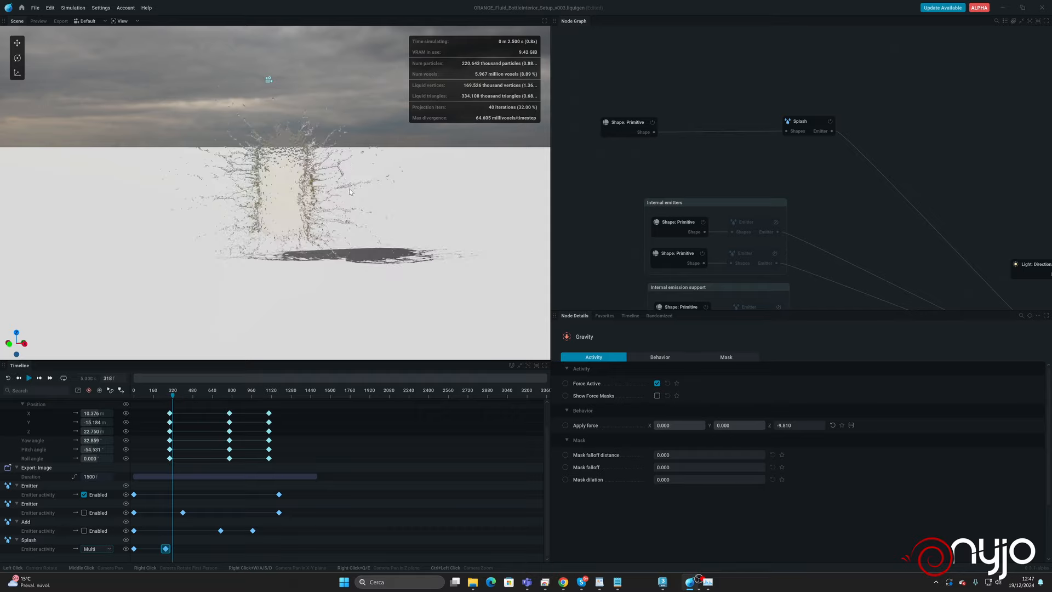
{"action": "left_click_drag", "start_coordinate": [430, 236], "coordinate": [362, 238]}
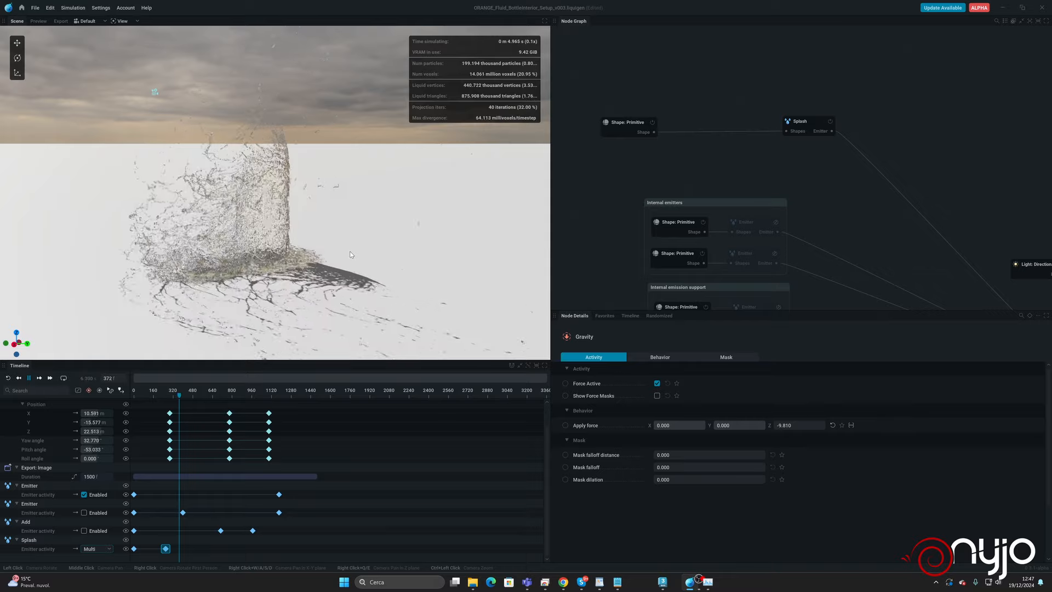
{"action": "mouse_move", "coordinate": [350, 251]}
{"action": "left_mouse_down"}
{"action": "mouse_move", "coordinate": [390, 251]}
{"action": "mouse_move", "coordinate": [377, 245]}
{"action": "mouse_move", "coordinate": [347, 266]}
{"action": "mouse_move", "coordinate": [357, 245]}
{"action": "left_mouse_up"}
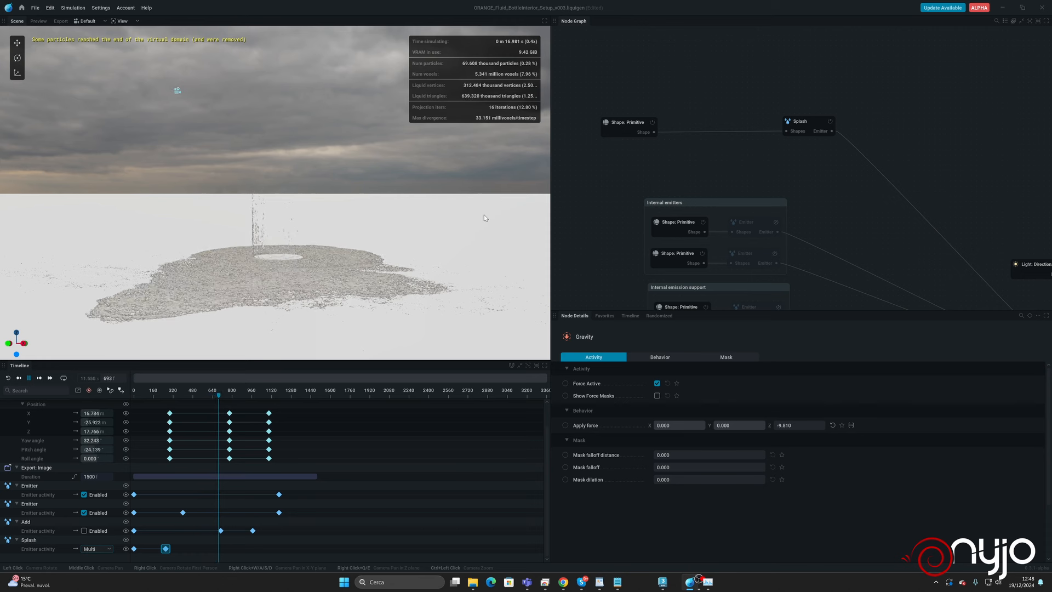
{"action": "key", "text": "space"}
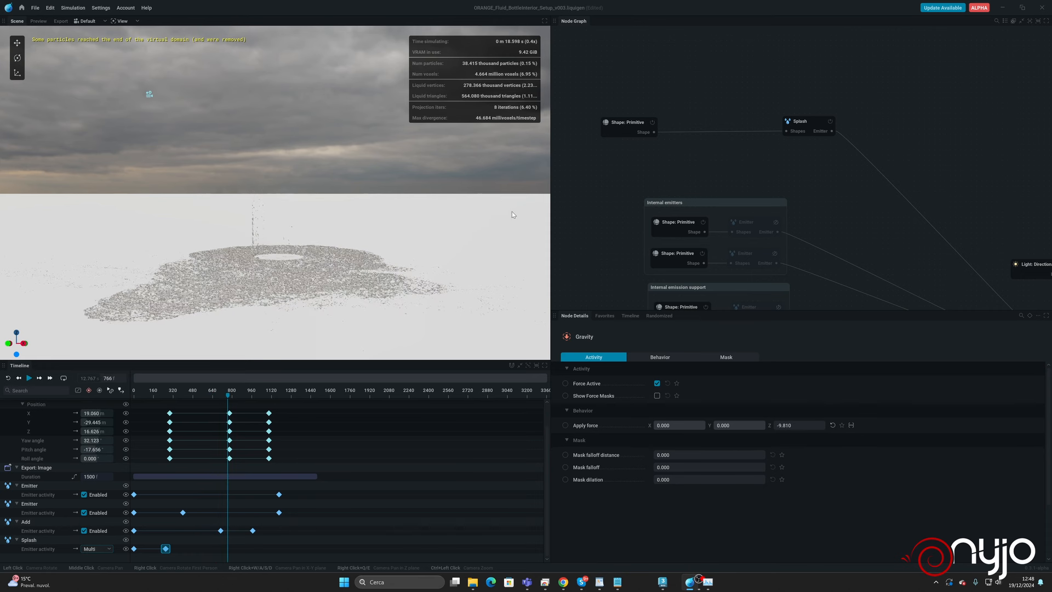
Reset the simulation and enable the Force: Shape and Force: Drag nodes.
{"action": "key", "text": "r"}
{"action": "middle_click_drag", "start_coordinate": [857, 232], "coordinate": [836, 82]}
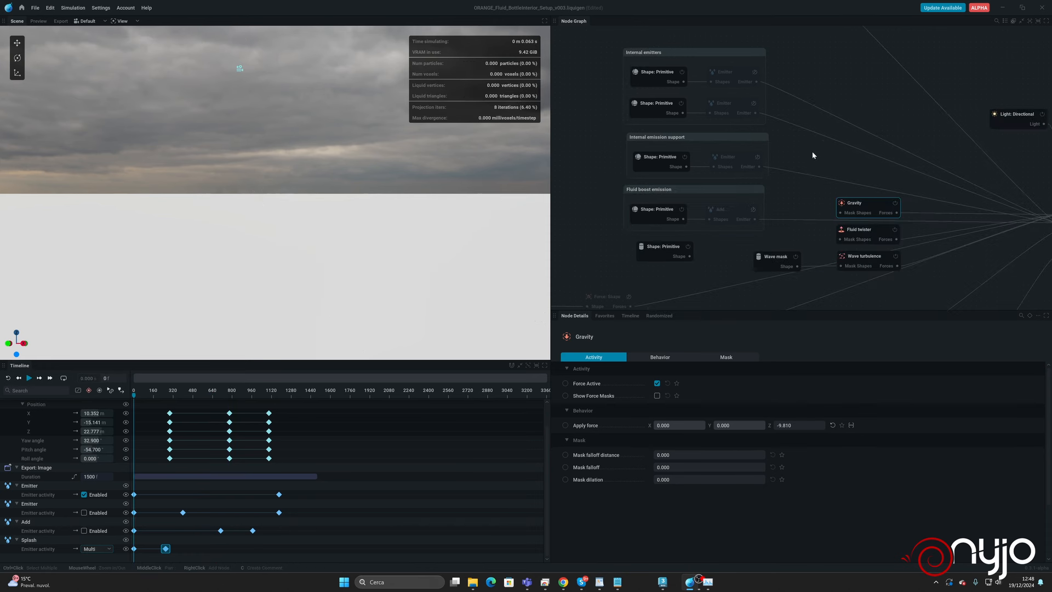
{"action": "middle_click_drag", "start_coordinate": [812, 151], "coordinate": [816, 34]}
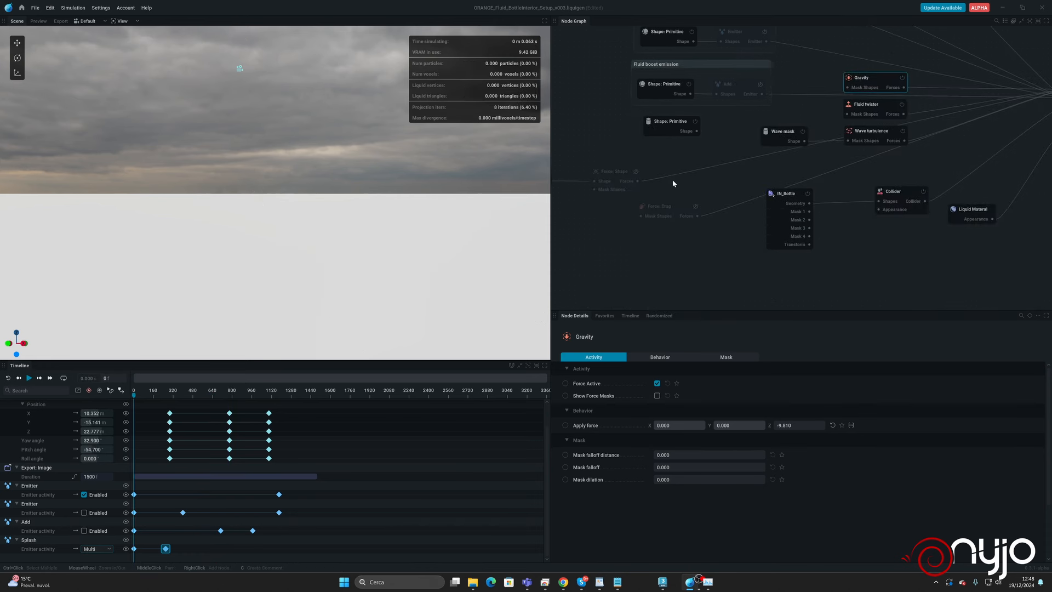
{"action": "left_click", "coordinate": [635, 173]}
{"action": "middle_click_drag", "start_coordinate": [698, 188], "coordinate": [766, 213]}
{"action": "left_click", "coordinate": [770, 205]}
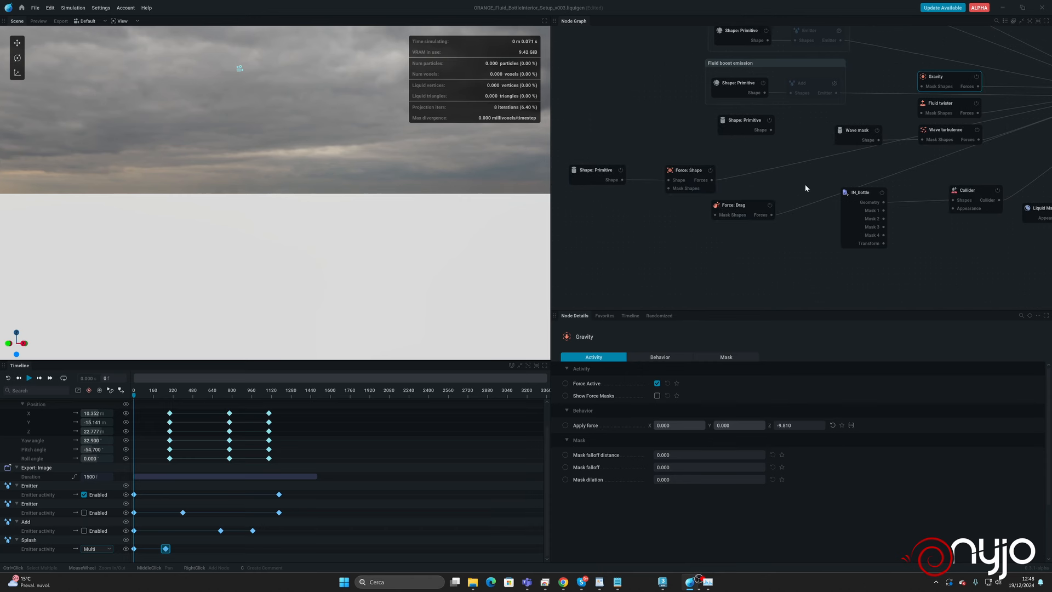
Enable both internal emitters, the internal emission support emitter, and the Add emitter again, and play the simulation.
{"action": "middle_click_drag", "start_coordinate": [707, 69], "coordinate": [654, 242]}
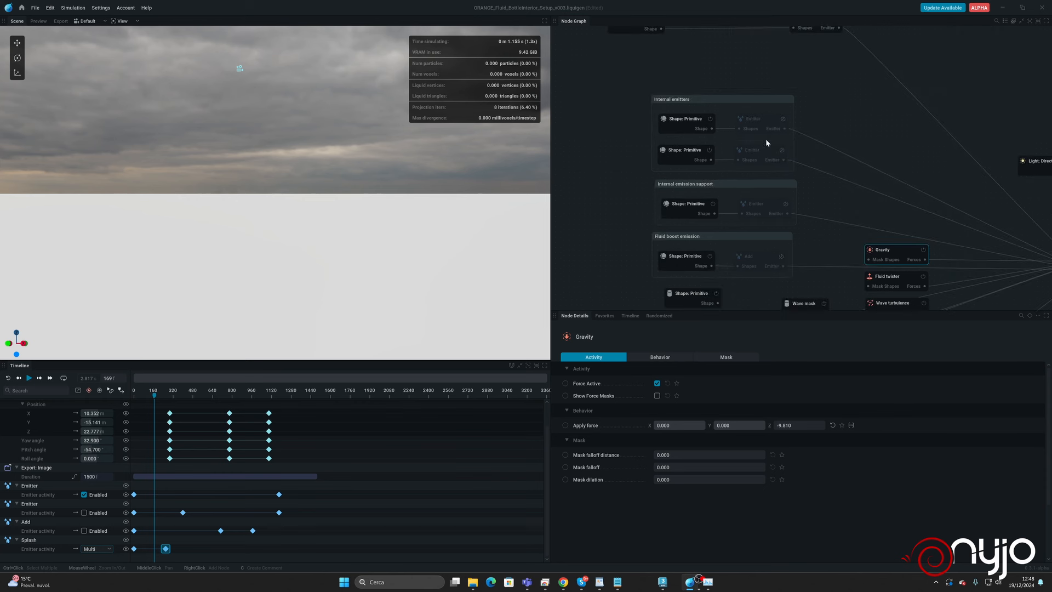
{"action": "left_click", "coordinate": [782, 118]}
{"action": "left_click", "coordinate": [782, 150]}
{"action": "left_click", "coordinate": [786, 203]}
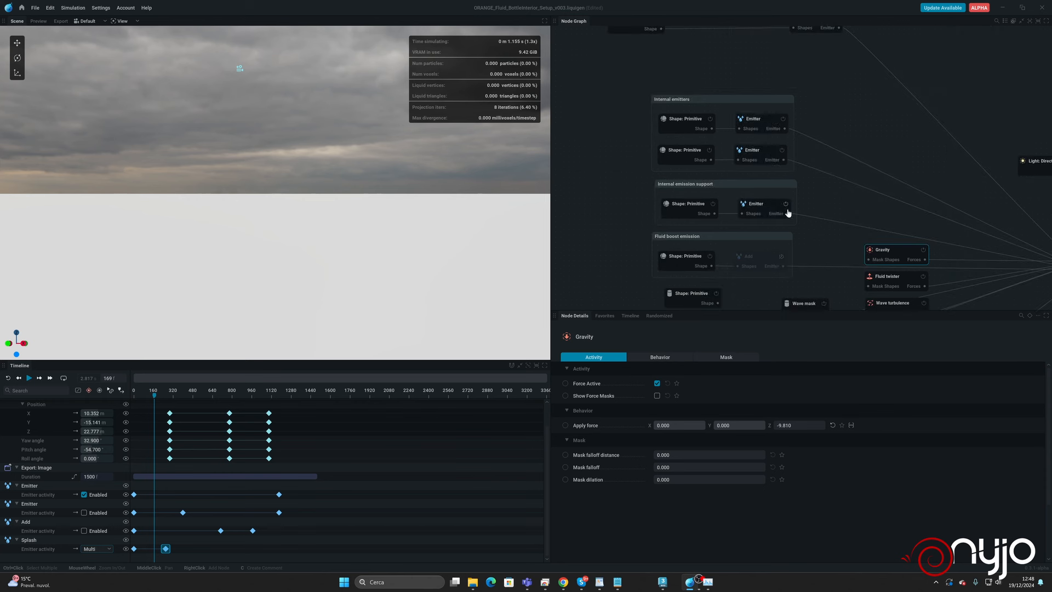
{"action": "left_click", "coordinate": [781, 257]}
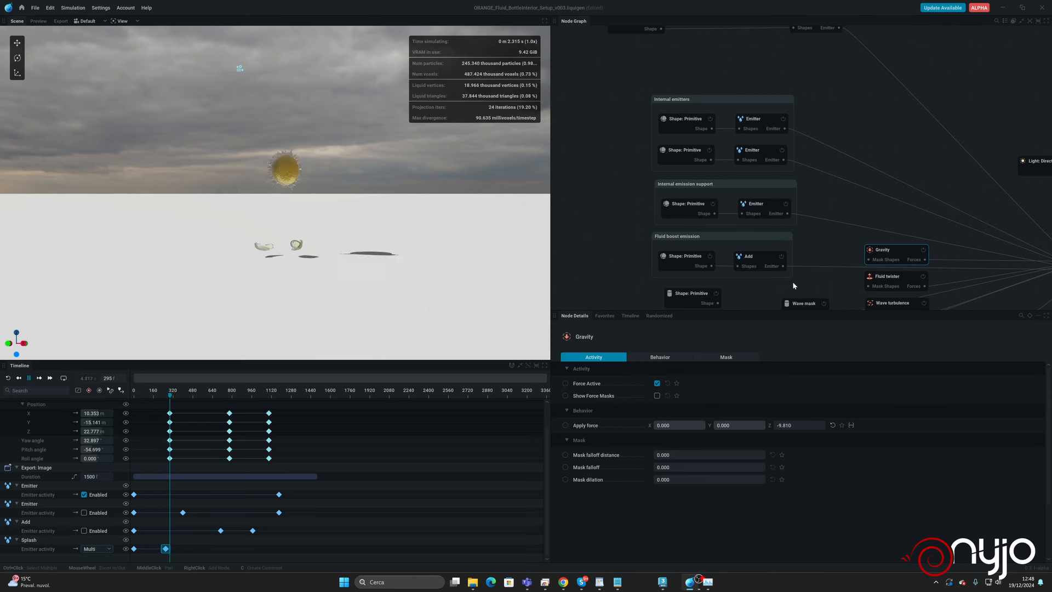
Disable the Force: Drag node and restart the simulation to test the liquid without drag.
{"action": "middle_click_drag", "start_coordinate": [783, 285], "coordinate": [768, 222]}
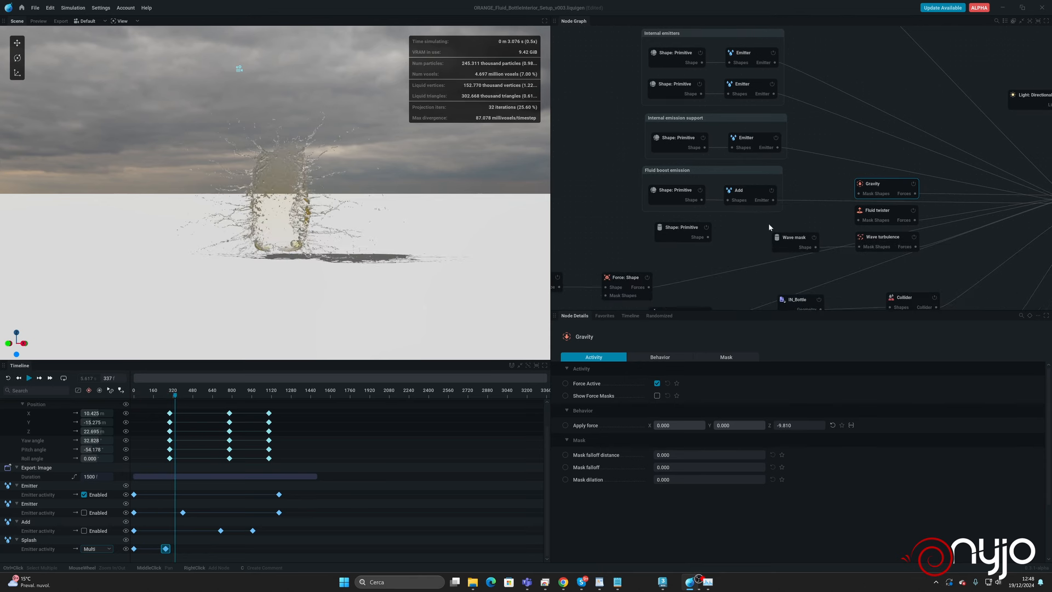
{"action": "middle_click_drag", "start_coordinate": [756, 278], "coordinate": [735, 186]}
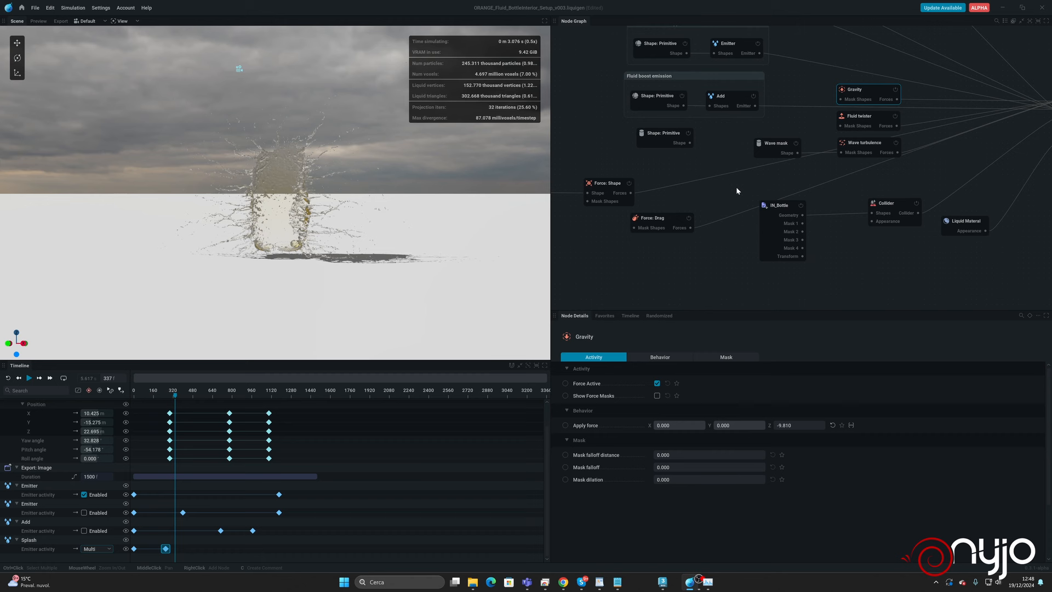
{"action": "left_click", "coordinate": [688, 218]}
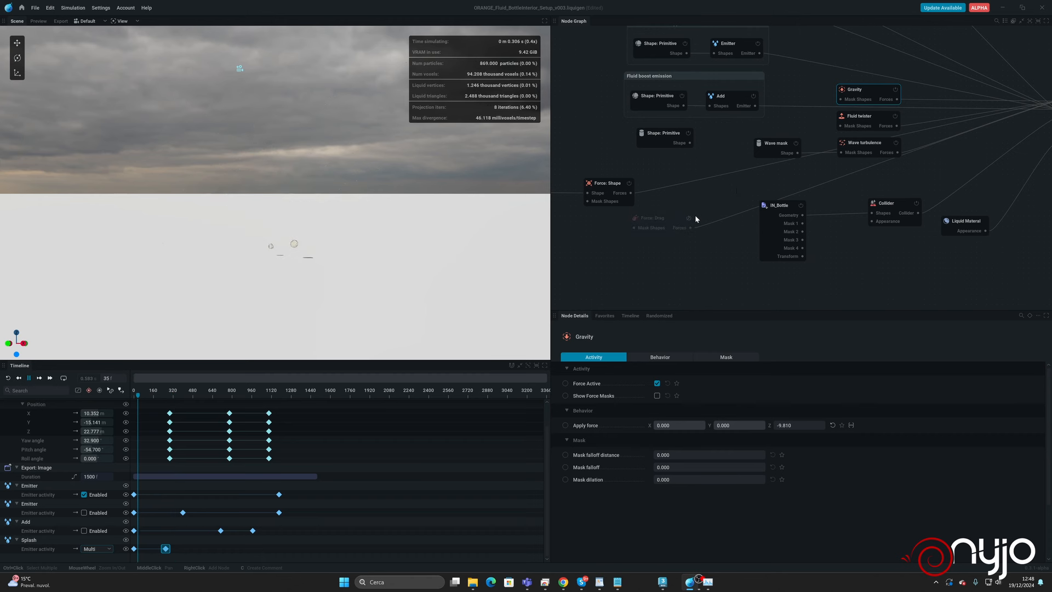
{"action": "key", "text": "space"}
{"action": "middle_click_drag", "start_coordinate": [787, 175], "coordinate": [785, 196]}
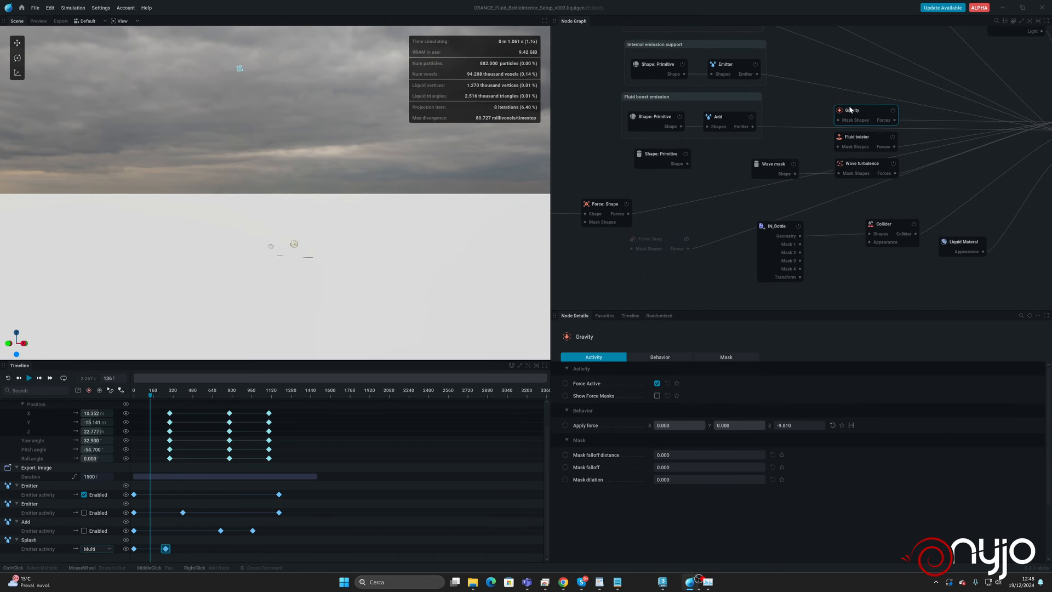
Disable the Force: Shape node and replay the simulation.
{"action": "middle_click_drag", "start_coordinate": [712, 210], "coordinate": [794, 211]}
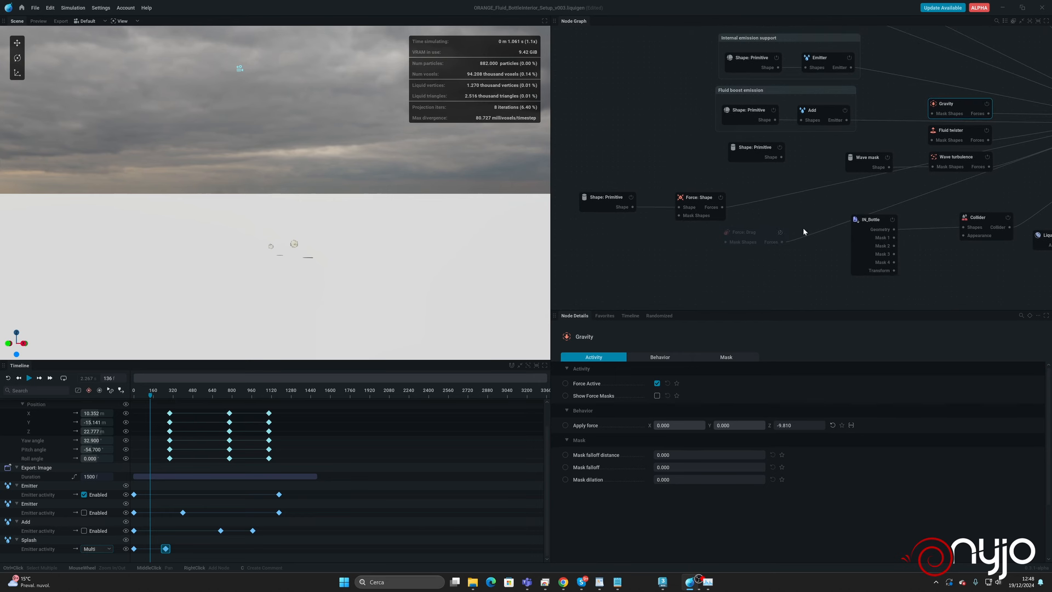
{"action": "left_click", "coordinate": [721, 197]}
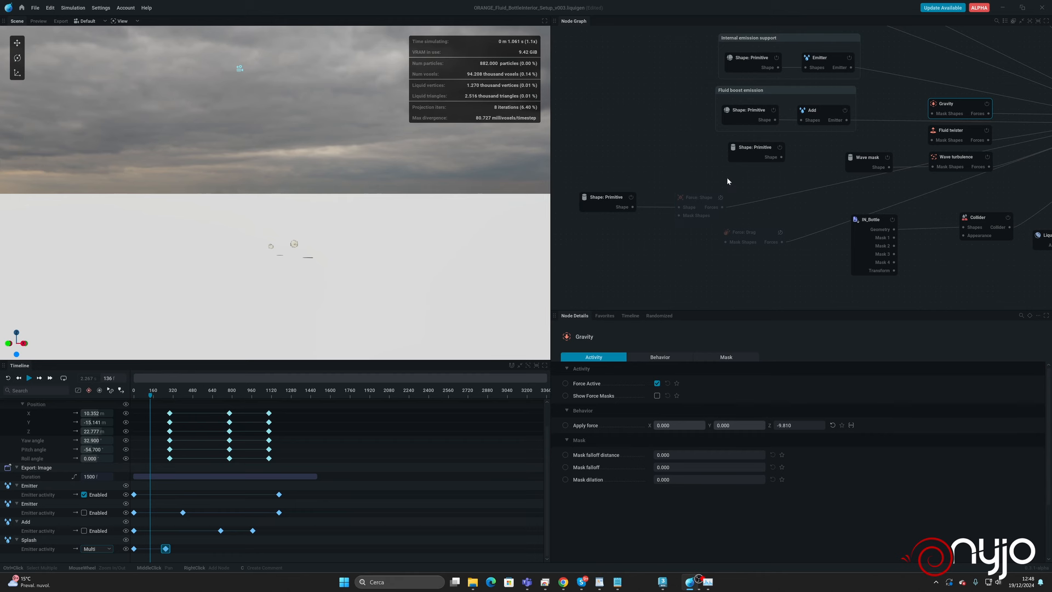
{"action": "key", "text": "space"}
{"action": "middle_click_drag", "start_coordinate": [798, 158], "coordinate": [751, 290]}
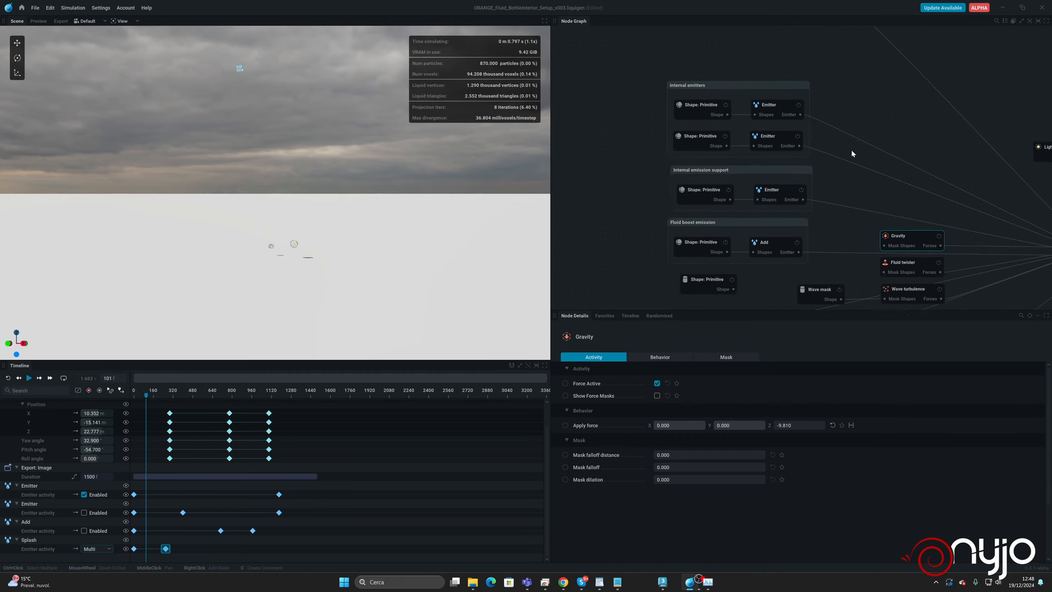
Enable the Splash emitter, then apply and reset the simulation and play it through the splash.
{"action": "middle_click_drag", "start_coordinate": [852, 151], "coordinate": [821, 249]}
{"action": "left_click", "coordinate": [818, 104]}
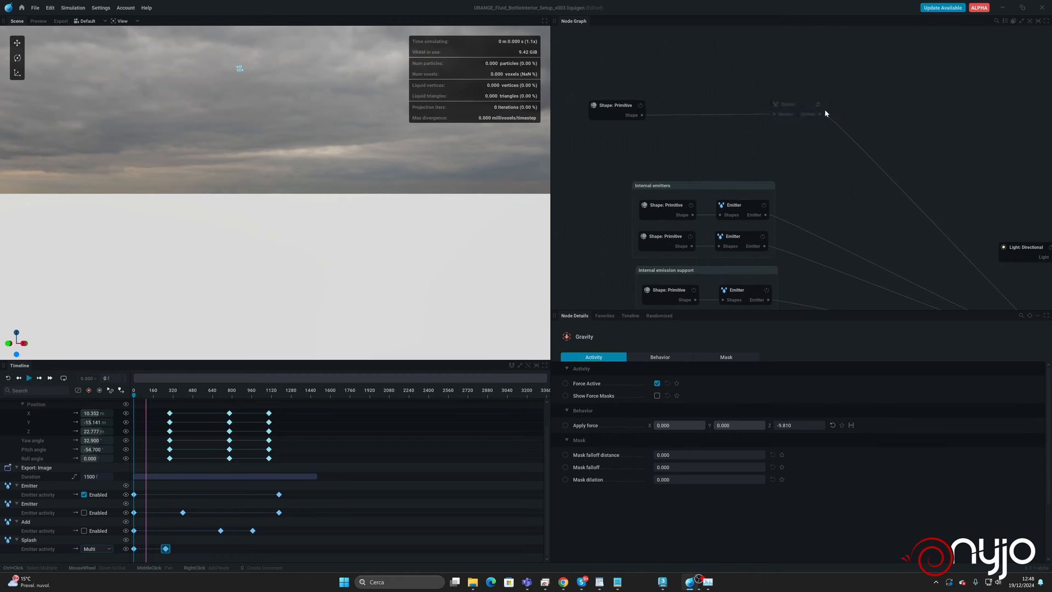
{"action": "left_click", "coordinate": [818, 105]}
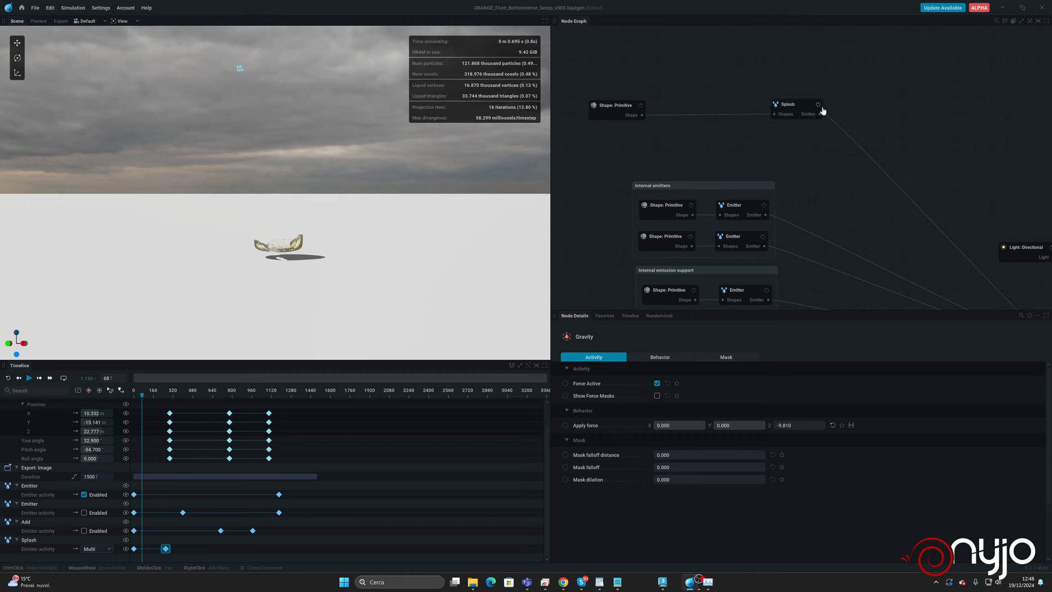
{"action": "left_click", "coordinate": [794, 107]}
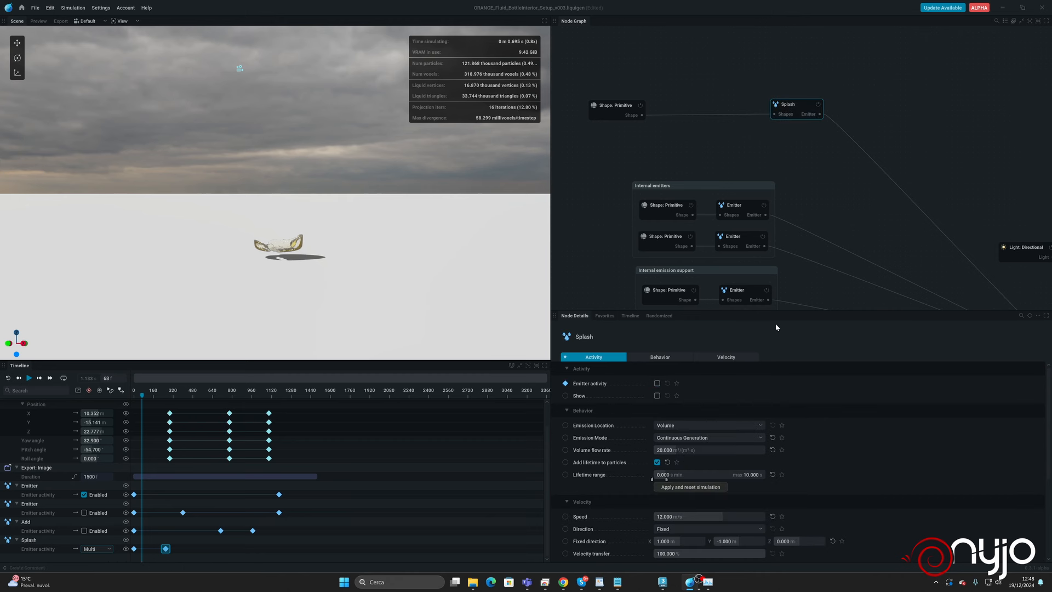
{"action": "left_click", "coordinate": [690, 487]}
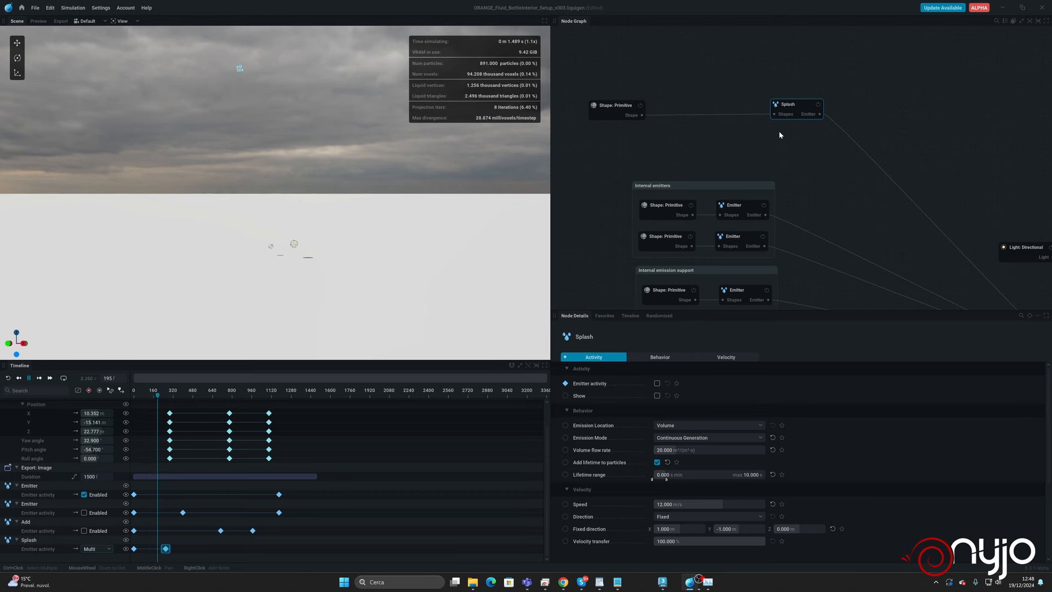
{"action": "key", "text": "space"}
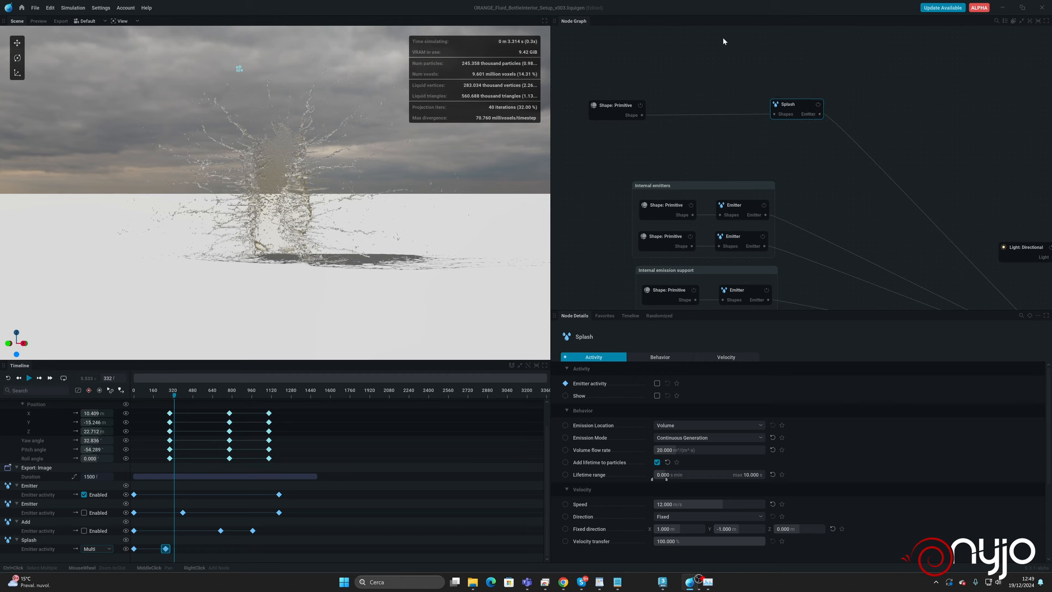
Disable the Splash emitter and move its second activity keyframe to about frame 1300.
{"action": "mouse_move", "coordinate": [795, 149]}
{"action": "middle_mouse_down"}
{"action": "mouse_move", "coordinate": [800, 73]}
{"action": "mouse_move", "coordinate": [793, 174]}
{"action": "mouse_move", "coordinate": [802, 134]}
{"action": "middle_mouse_up"}
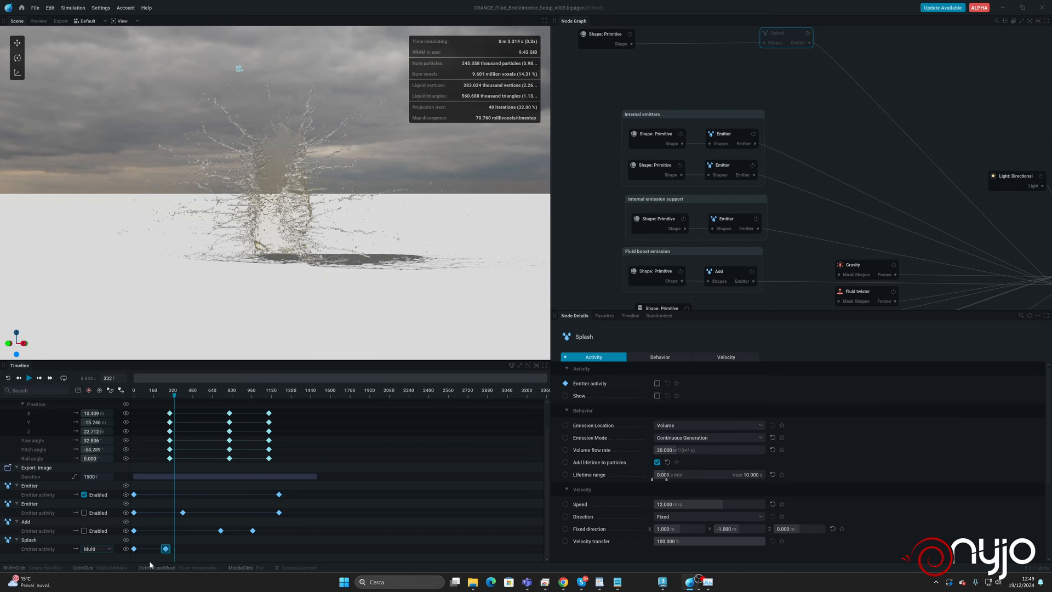
{"action": "mouse_move", "coordinate": [166, 550]}
{"action": "left_click_drag", "start_coordinate": [166, 550], "coordinate": [298, 548]}
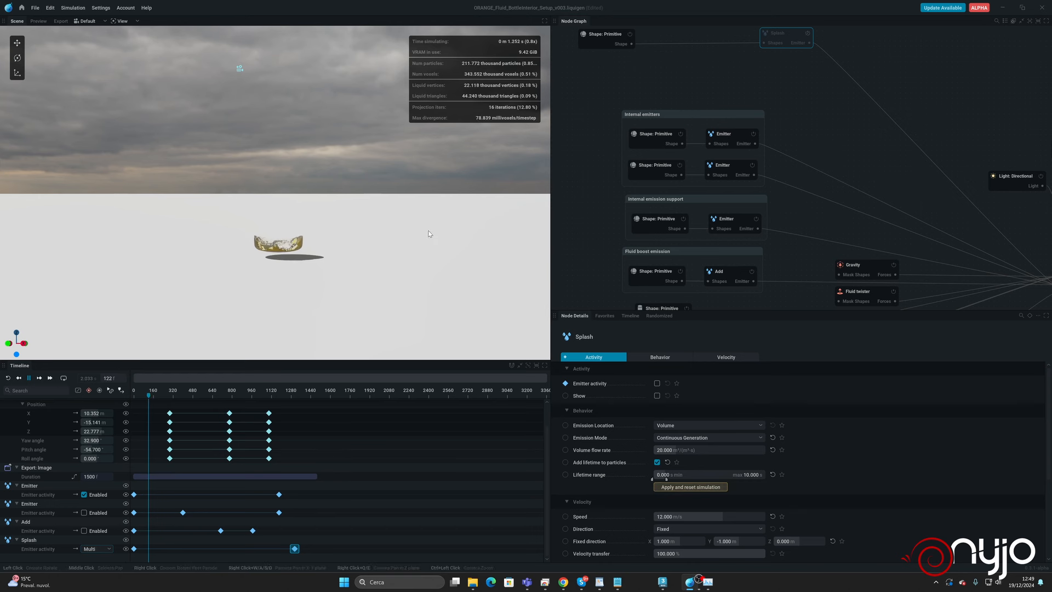
Enable the Force: Shape and Force: Drag nodes again and replay the simulation.
{"action": "middle_click_drag", "start_coordinate": [820, 241], "coordinate": [829, 105]}
{"action": "middle_click_drag", "start_coordinate": [673, 232], "coordinate": [746, 180]}
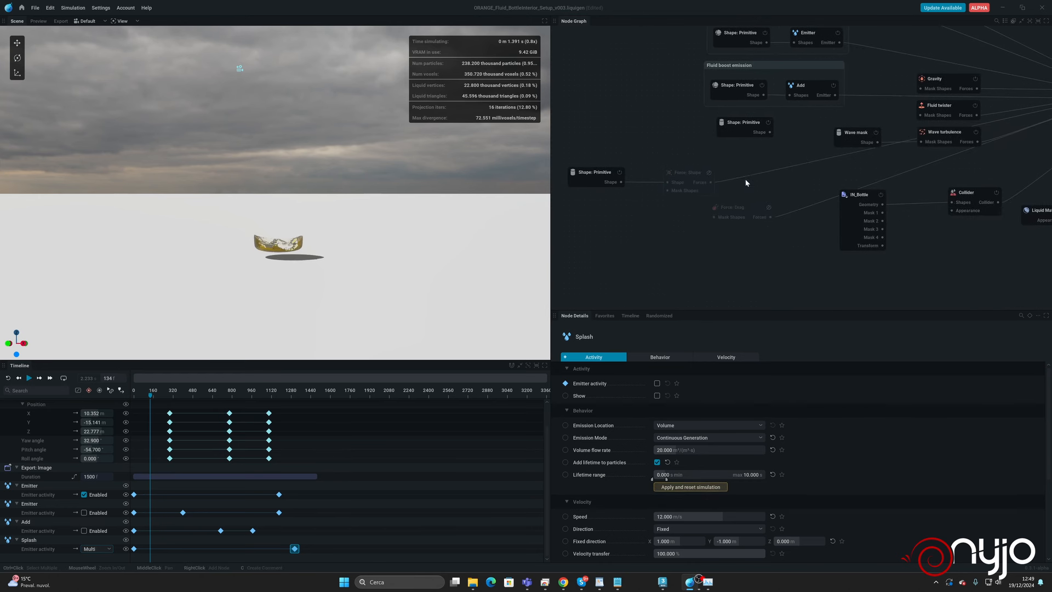
{"action": "left_click", "coordinate": [709, 172]}
{"action": "left_click", "coordinate": [769, 208]}
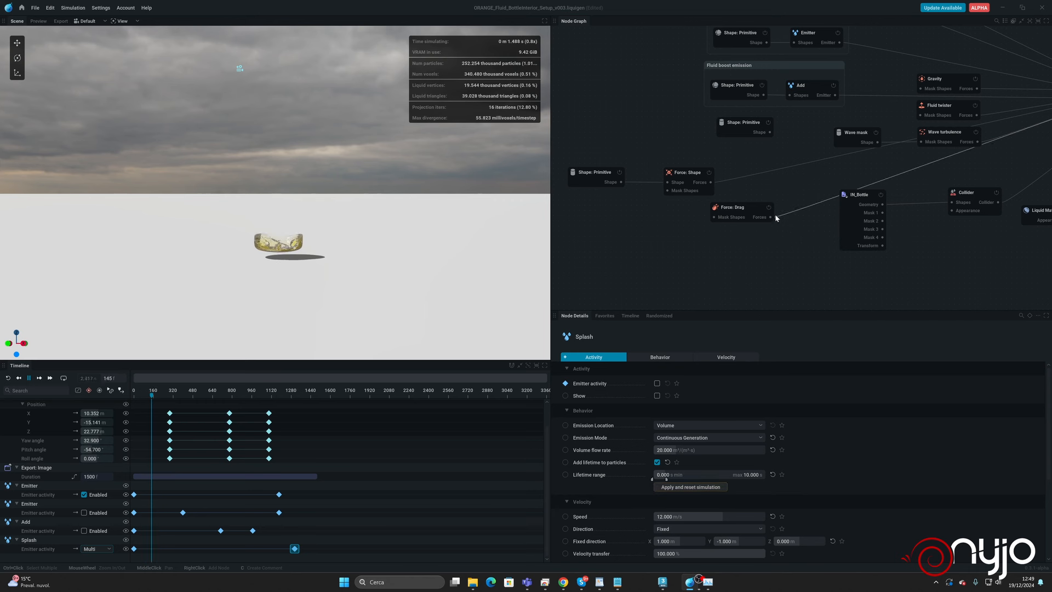
{"action": "key", "text": "space"}
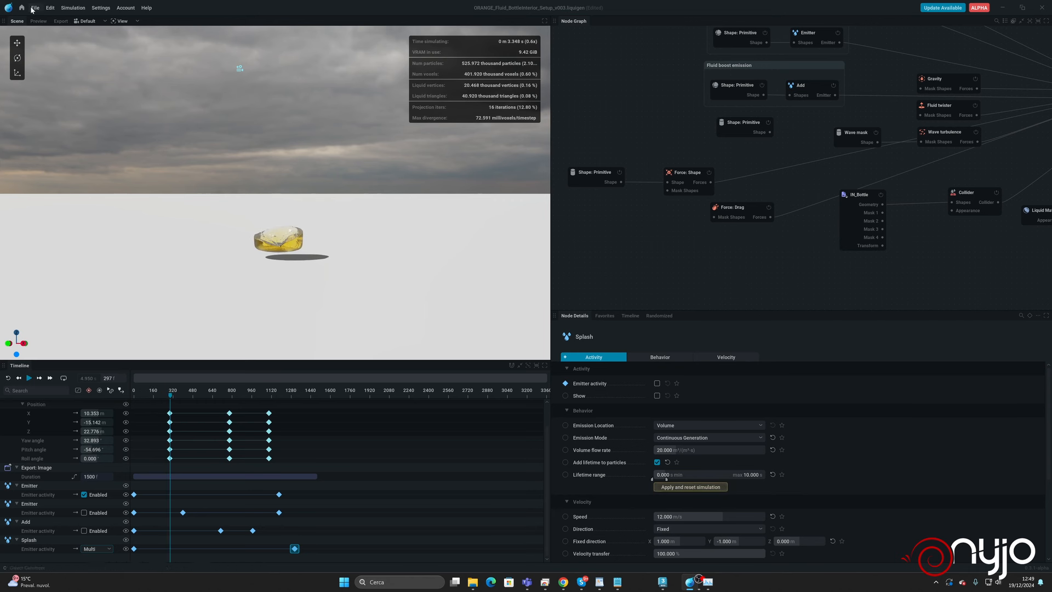
Switch the scene view to Camera 1.
{"action": "middle_click_drag", "start_coordinate": [895, 104], "coordinate": [790, 233]}
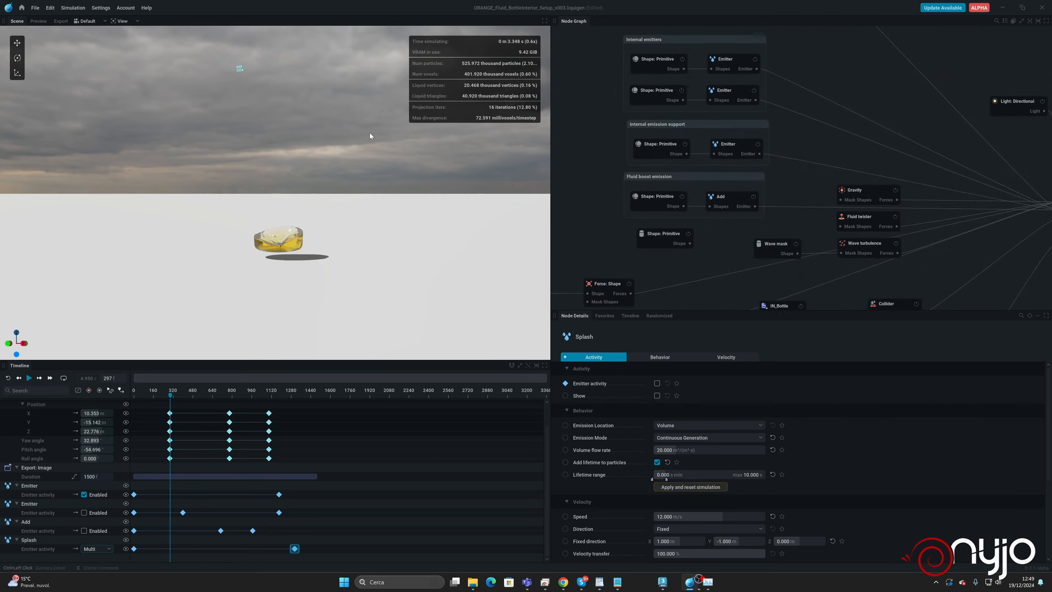
{"action": "left_click", "coordinate": [88, 20]}
{"action": "left_click", "coordinate": [90, 39]}
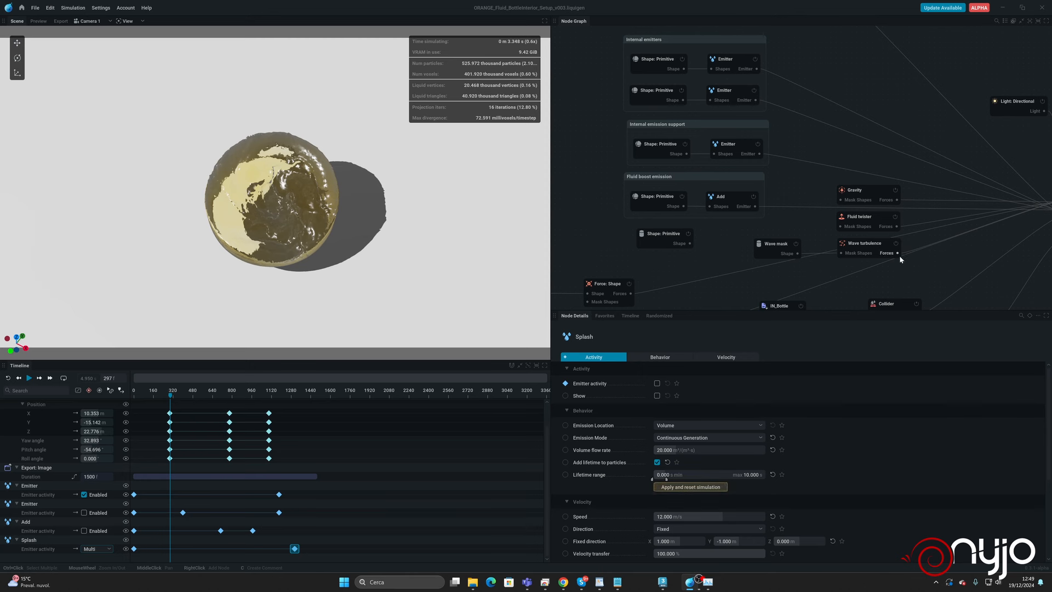
Add an Export: Mesh node connected to the Mesh output of the Simulation node.
{"action": "middle_click_drag", "start_coordinate": [952, 275], "coordinate": [739, 207]}
{"action": "middle_click_drag", "start_coordinate": [870, 209], "coordinate": [682, 246]}
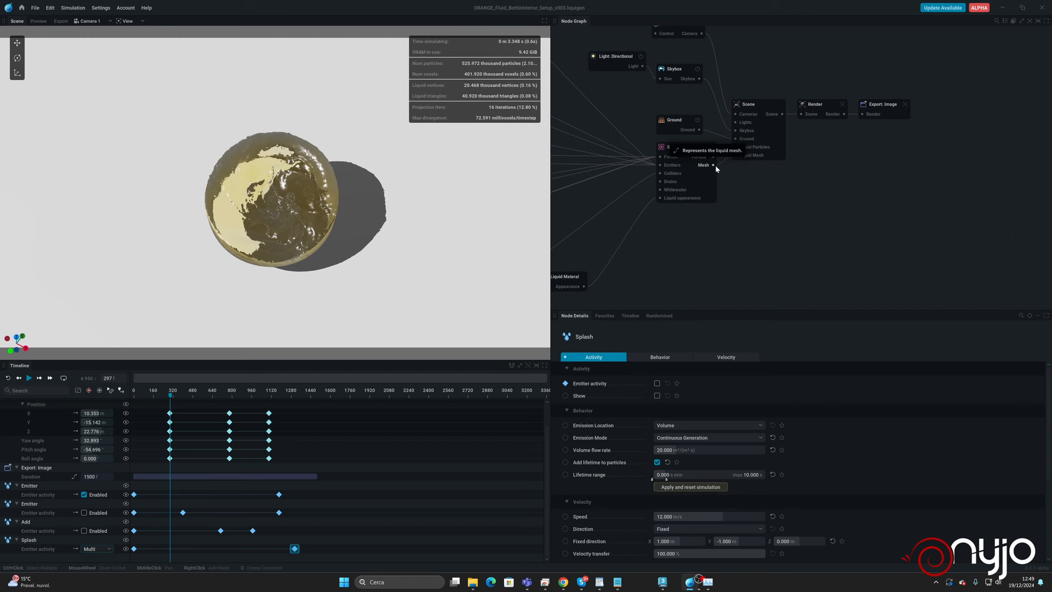
{"action": "left_click", "coordinate": [765, 199]}
{"action": "left_click_drag", "start_coordinate": [713, 165], "coordinate": [766, 217]}
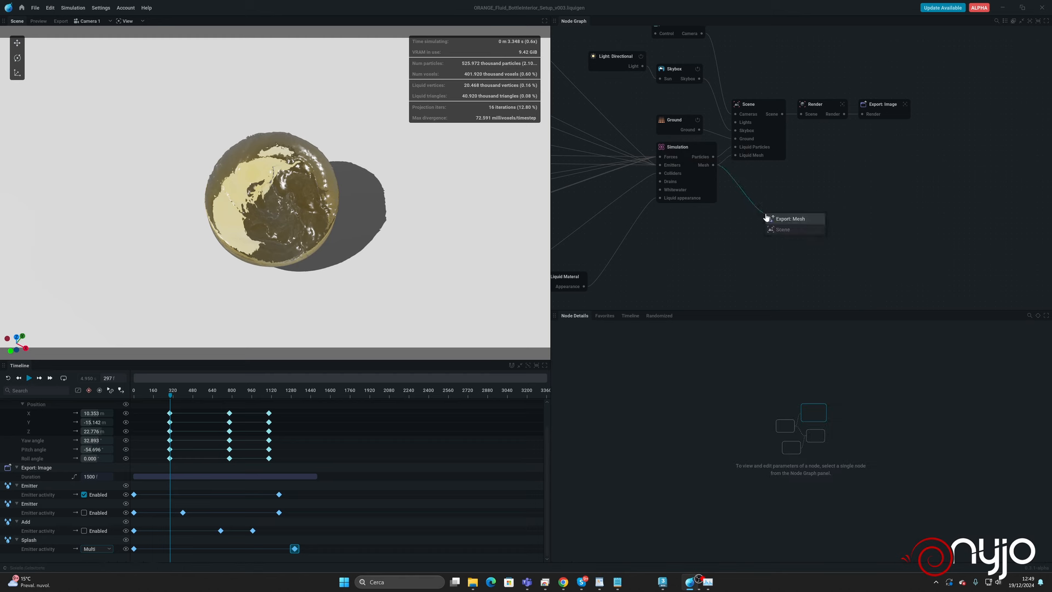
{"action": "left_click", "coordinate": [791, 218]}
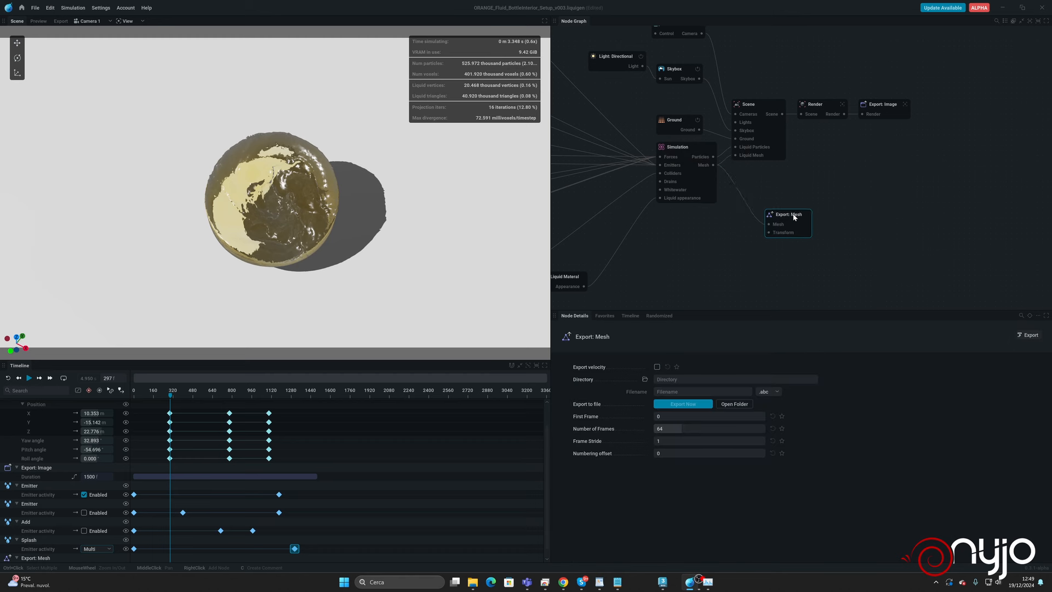
Rename the mesh export node as Export Juice.
{"action": "double_click", "coordinate": [794, 215]}
{"action": "type", "text": "Ex"}
{"action": "type", "text": "port oran"}
{"action": "type", "text": "Juice"}
{"action": "key", "text": "Return"}
Create a Caches folder inside D:/Orange and set it as the Export Juice directory.
{"action": "left_click", "coordinate": [645, 379]}
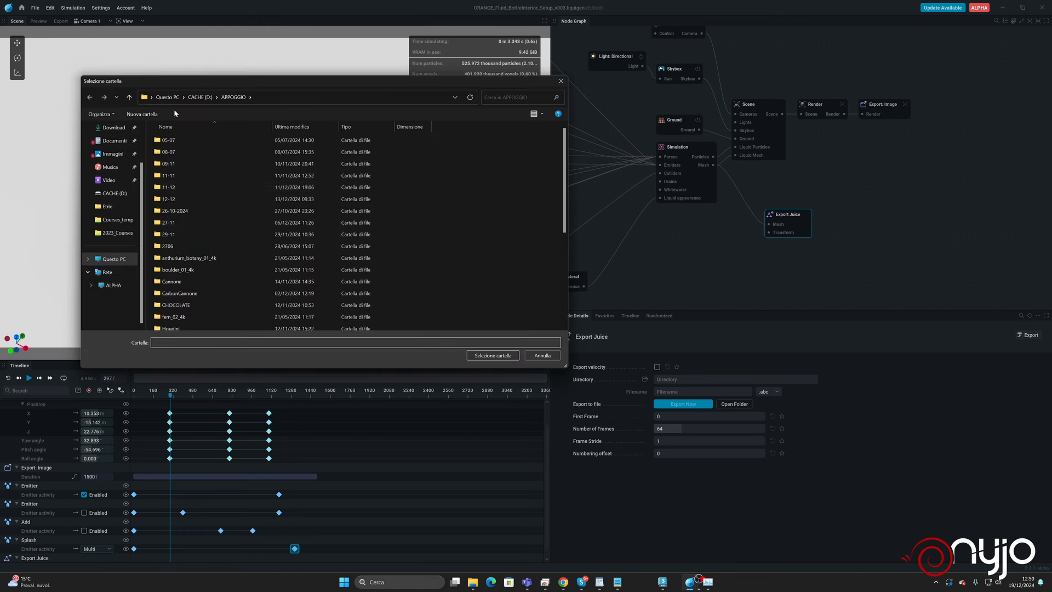
{"action": "left_click", "coordinate": [194, 98]}
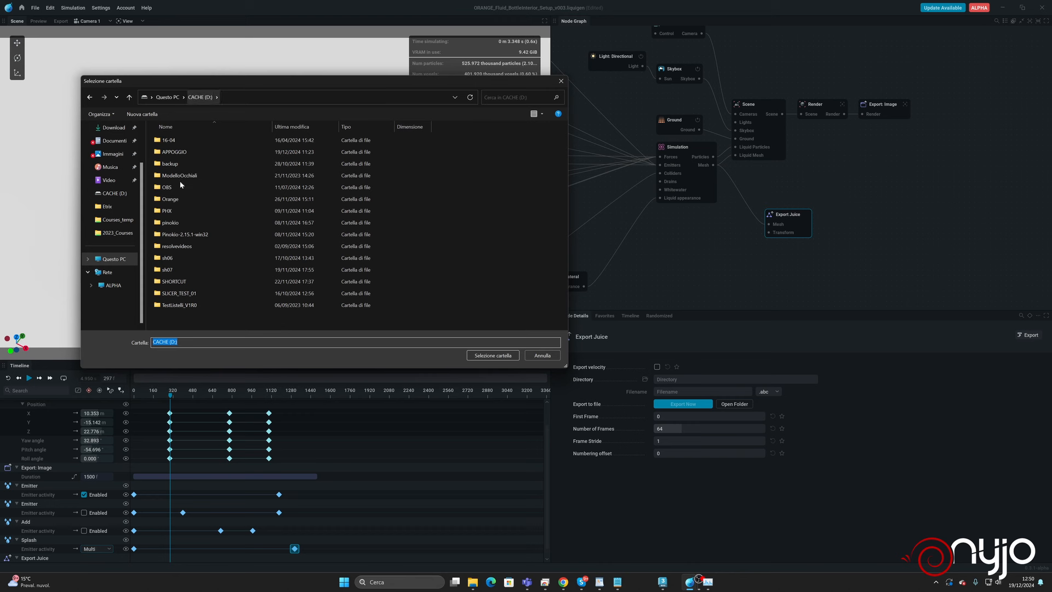
{"action": "double_click", "coordinate": [159, 200]}
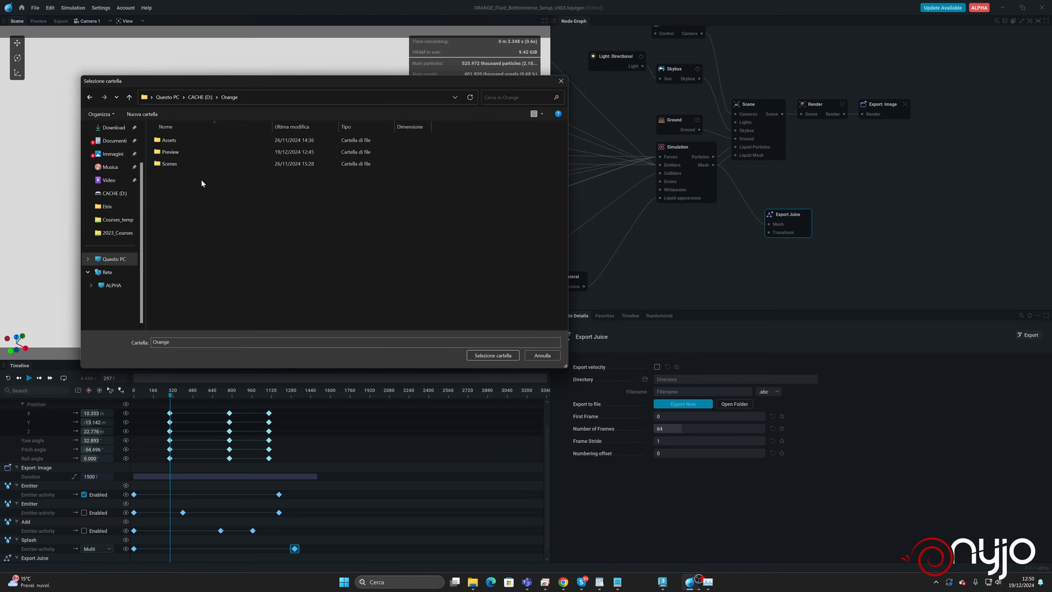
{"action": "left_click", "coordinate": [144, 115]}
{"action": "type", "text": "Cache"}
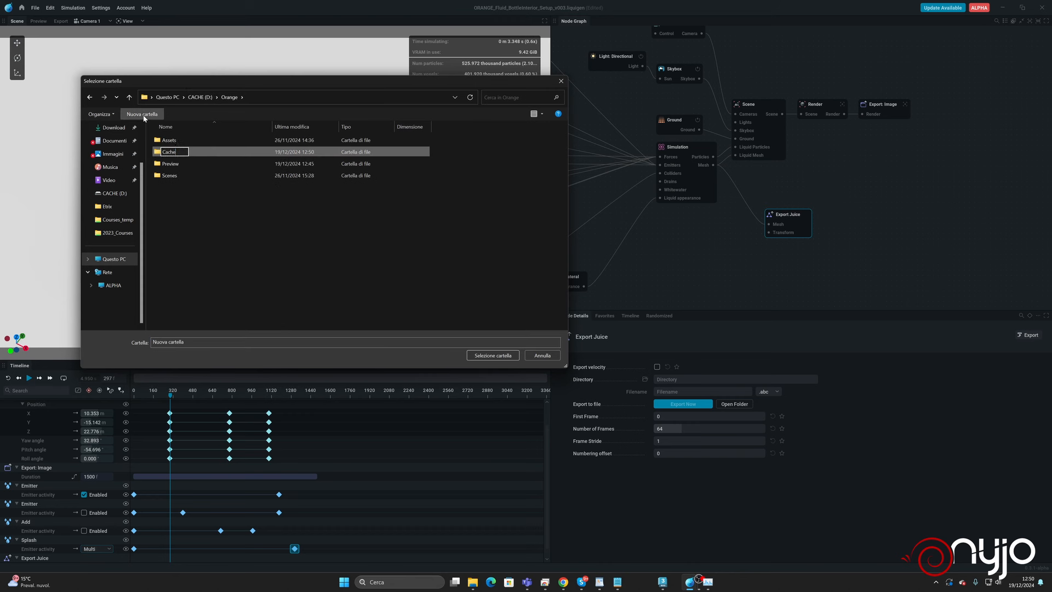
{"action": "type", "text": "s"}
{"action": "key", "text": "Return"}
{"action": "key", "text": "Return"}
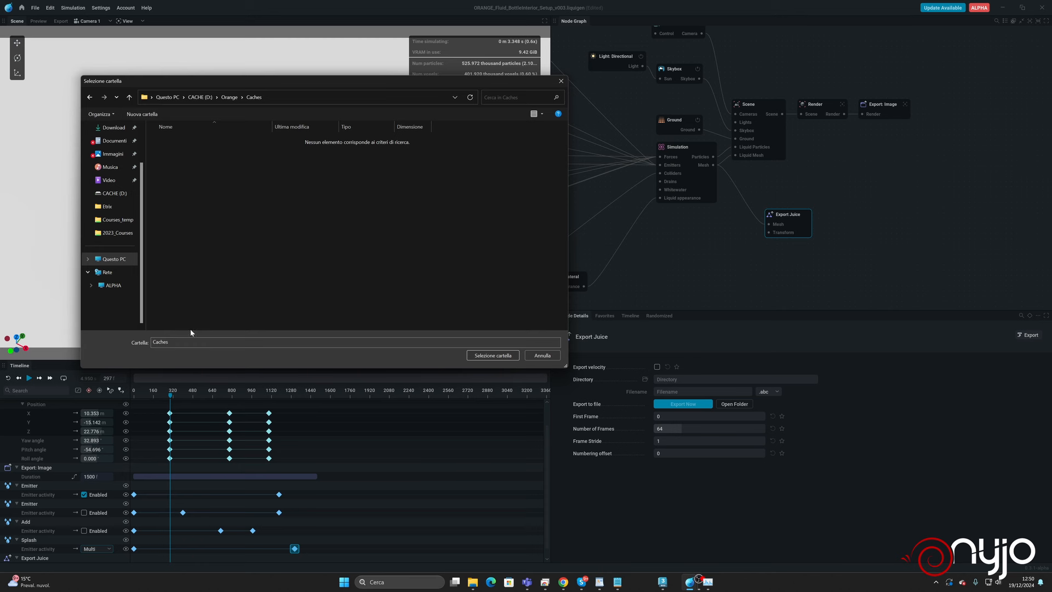
{"action": "left_click", "coordinate": [493, 355]}
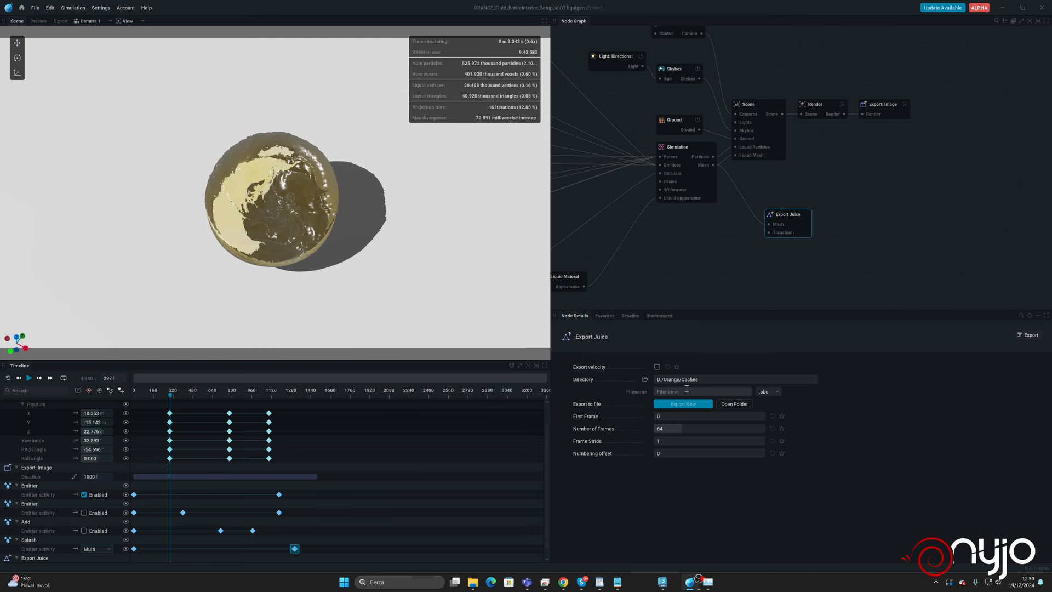
Set the Export Juice filename to Juice_v001 and its number of frames to 1500.
{"action": "left_click", "coordinate": [720, 391]}
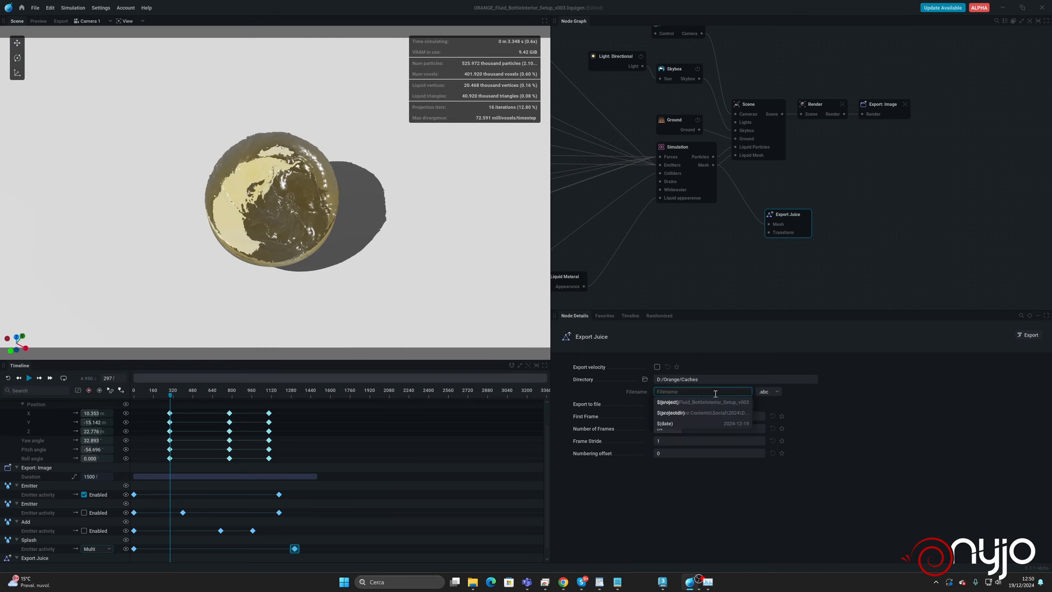
{"action": "type", "text": "Juice_v001"}
{"action": "key", "text": "Return"}
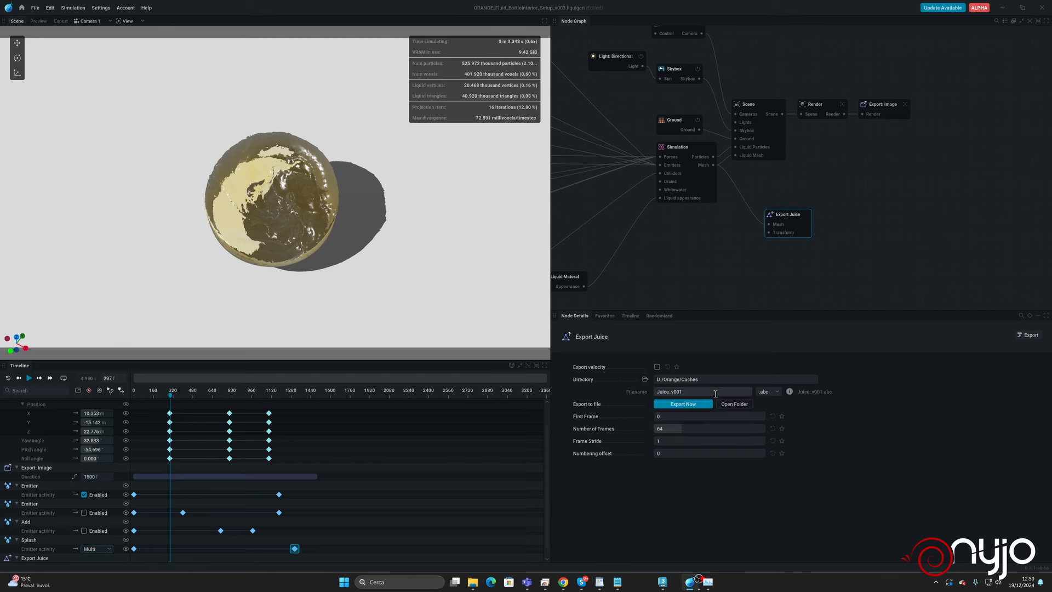
{"action": "left_click", "coordinate": [687, 429]}
{"action": "type", "text": "12"}
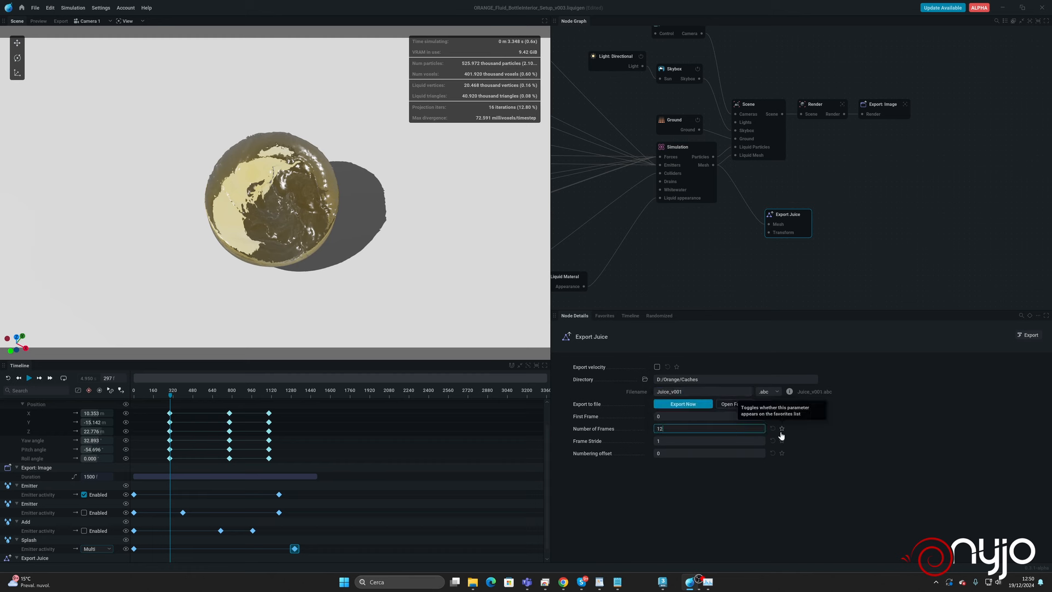
{"action": "type", "text": "500"}
{"action": "key", "text": "Return"}
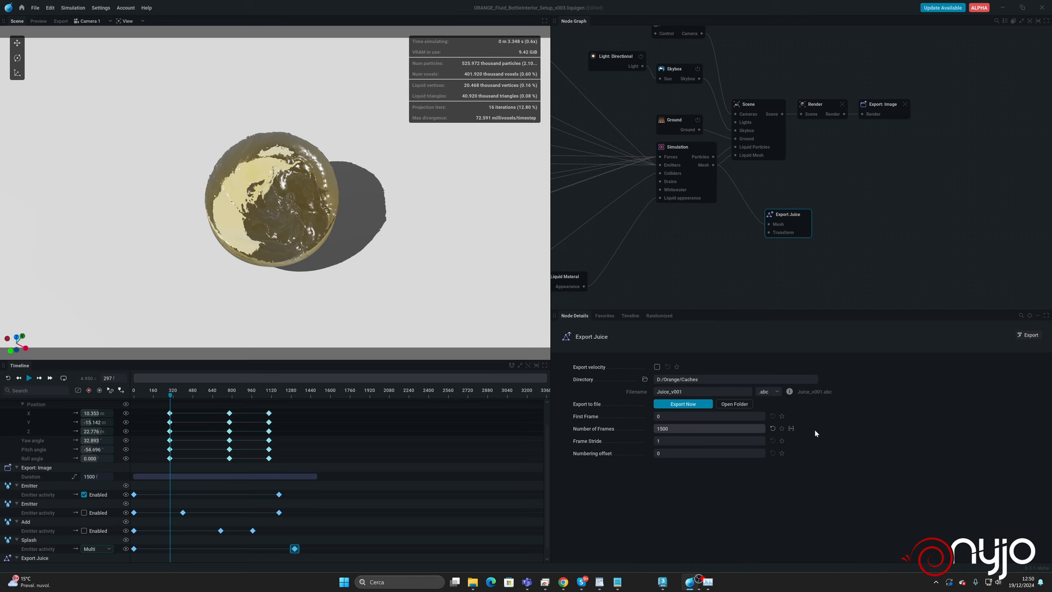
Save the project and export the juice mesh sequence to file.
{"action": "key", "text": "ctrl+s"}
{"action": "left_click", "coordinate": [682, 403]}
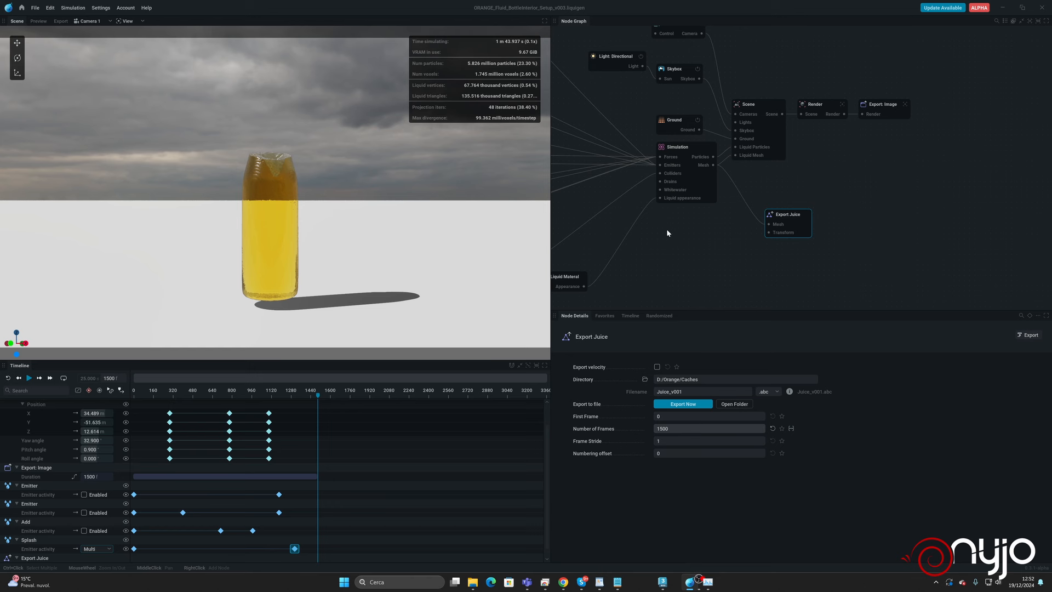
Disable both internal emitters, the internal emission support emitter and the Add emitter.
{"action": "middle_click_drag", "start_coordinate": [666, 232], "coordinate": [899, 271]}
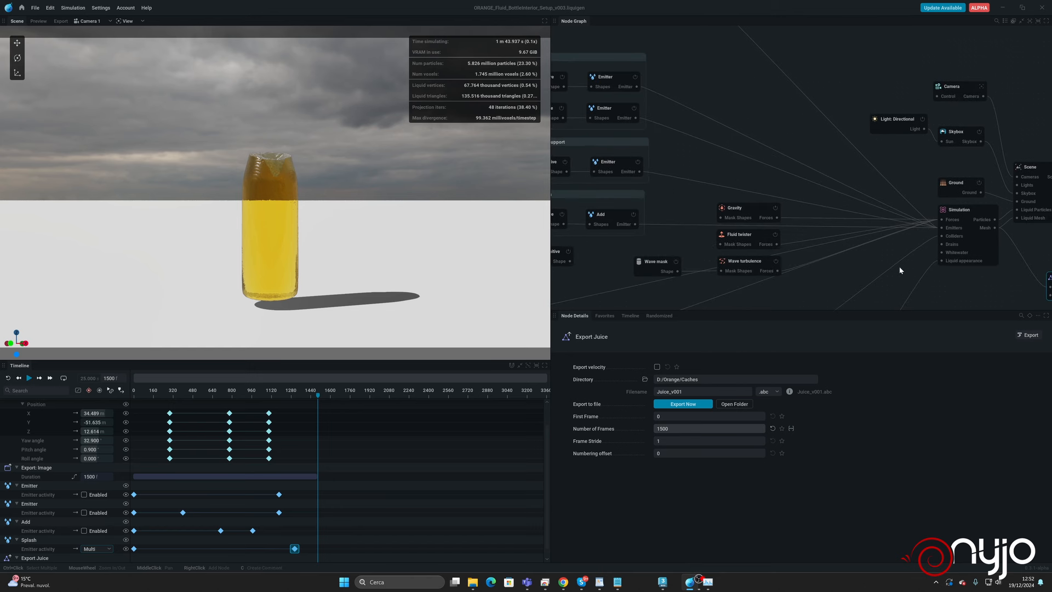
{"action": "left_click", "coordinate": [635, 76]}
{"action": "left_click", "coordinate": [634, 108]}
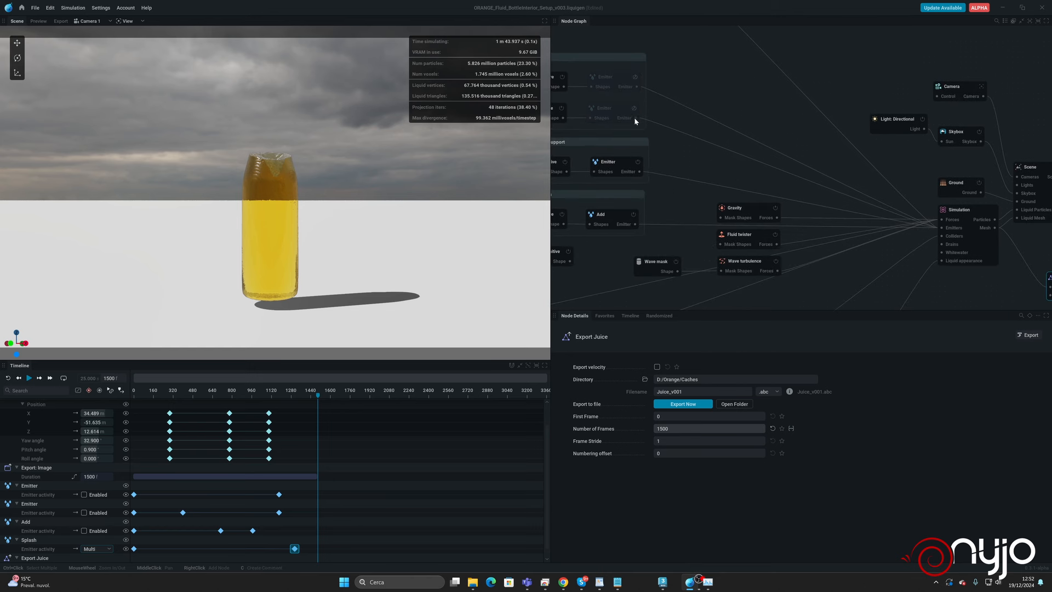
{"action": "left_click", "coordinate": [638, 161]}
{"action": "left_click", "coordinate": [634, 214]}
{"action": "middle_click_drag", "start_coordinate": [658, 199], "coordinate": [739, 93]}
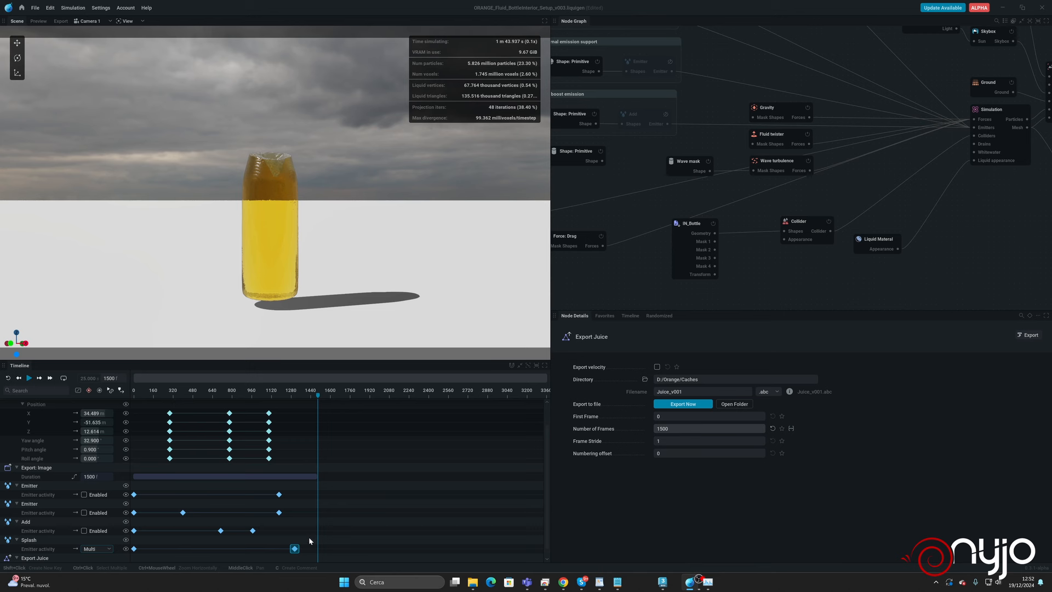
Move the Splash emitter's second activity keyframe to about frame 200, reset the simulation and enable the Splash emitter.
{"action": "left_click_drag", "start_coordinate": [294, 552], "coordinate": [158, 555]}
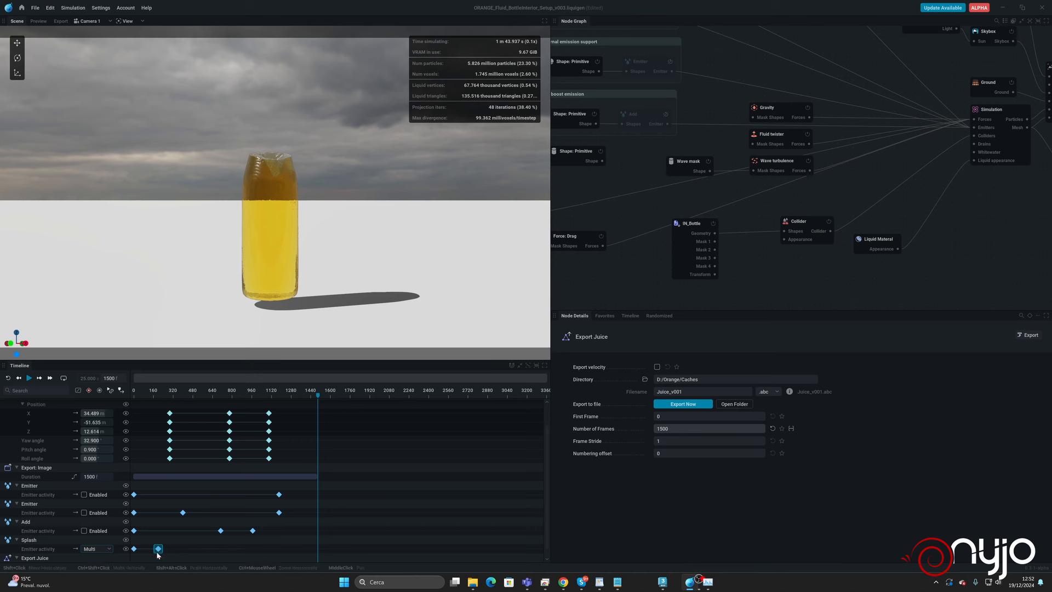
{"action": "left_click", "coordinate": [8, 378]}
{"action": "middle_click_drag", "start_coordinate": [735, 137], "coordinate": [749, 256]}
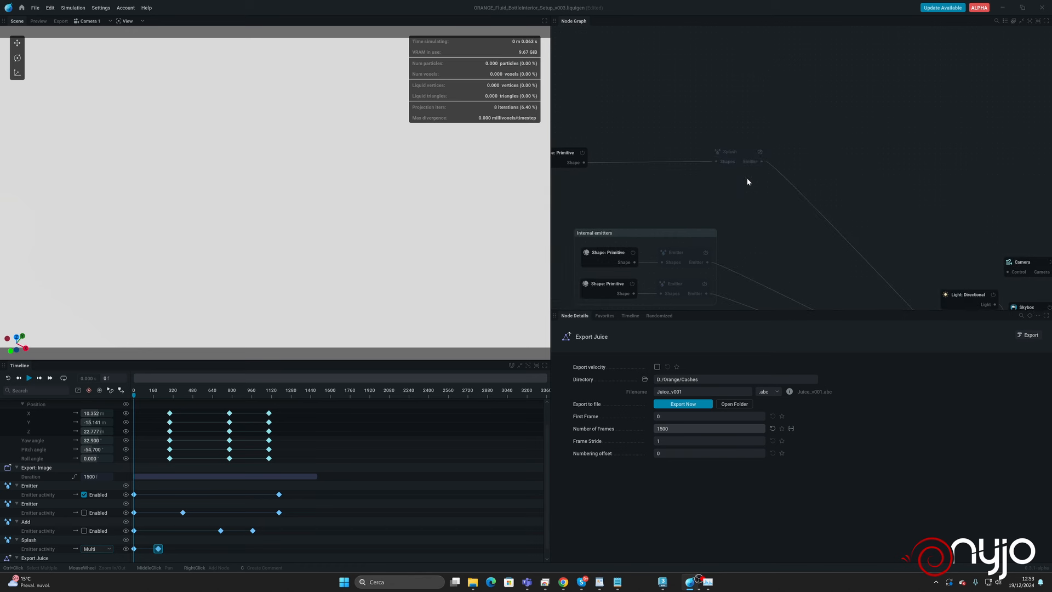
{"action": "left_click", "coordinate": [760, 153]}
Switch the scene view to the Default camera and play the simulation to check the splash from another angle.
{"action": "left_click", "coordinate": [89, 21]}
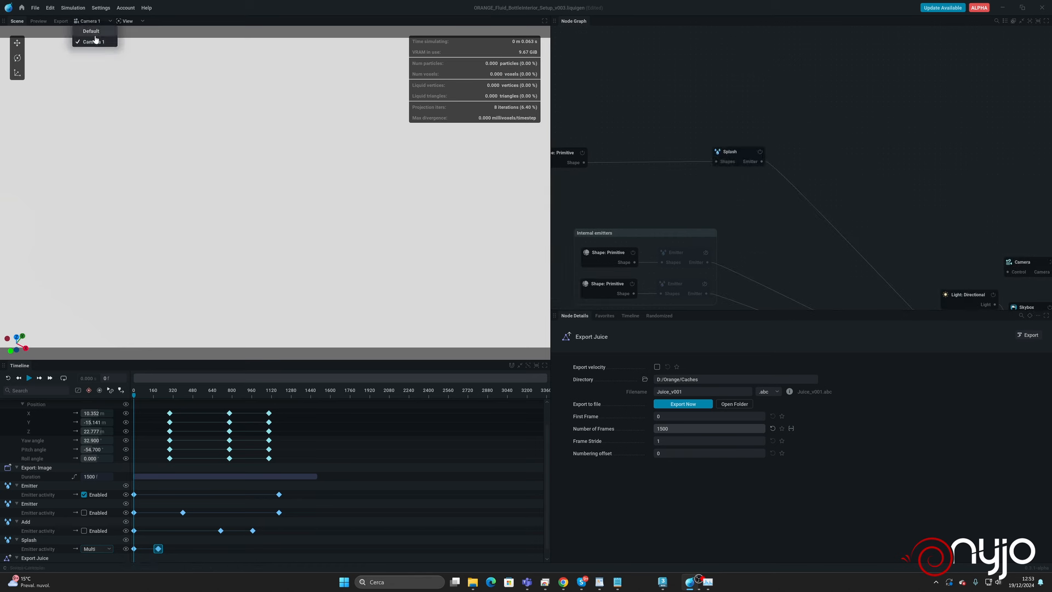
{"action": "left_click", "coordinate": [96, 34]}
{"action": "key", "text": "space"}
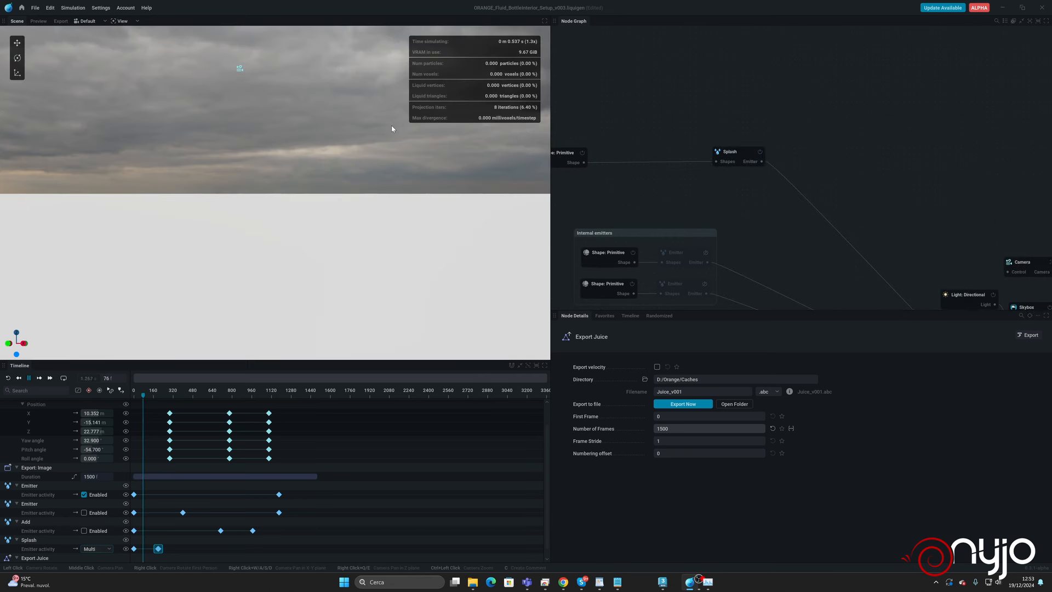
{"action": "key", "text": "space"}
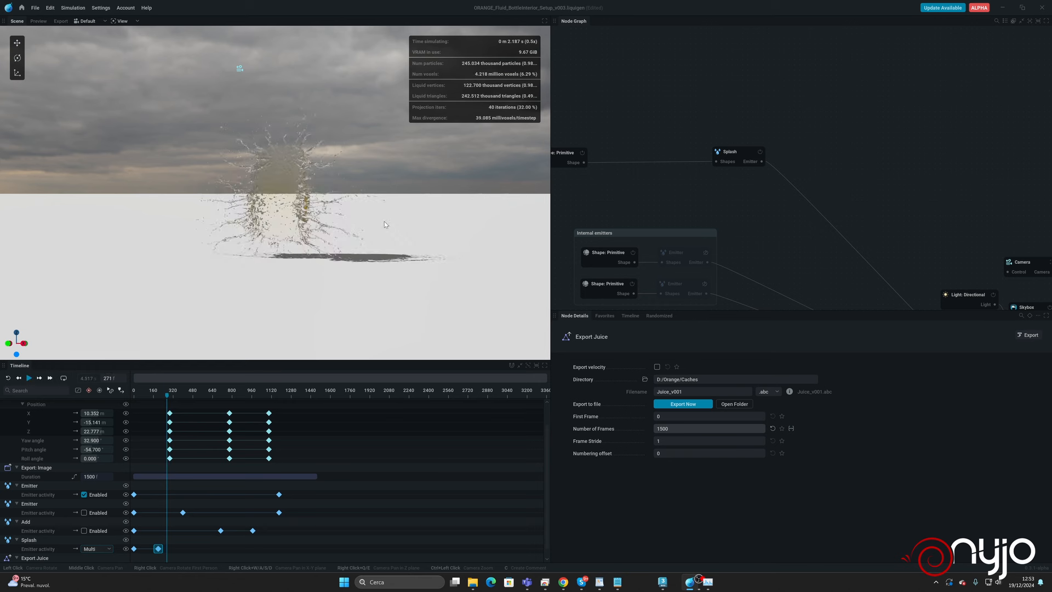
{"action": "left_click_drag", "start_coordinate": [417, 160], "coordinate": [329, 206]}
{"action": "middle_click_drag", "start_coordinate": [799, 251], "coordinate": [732, 109]}
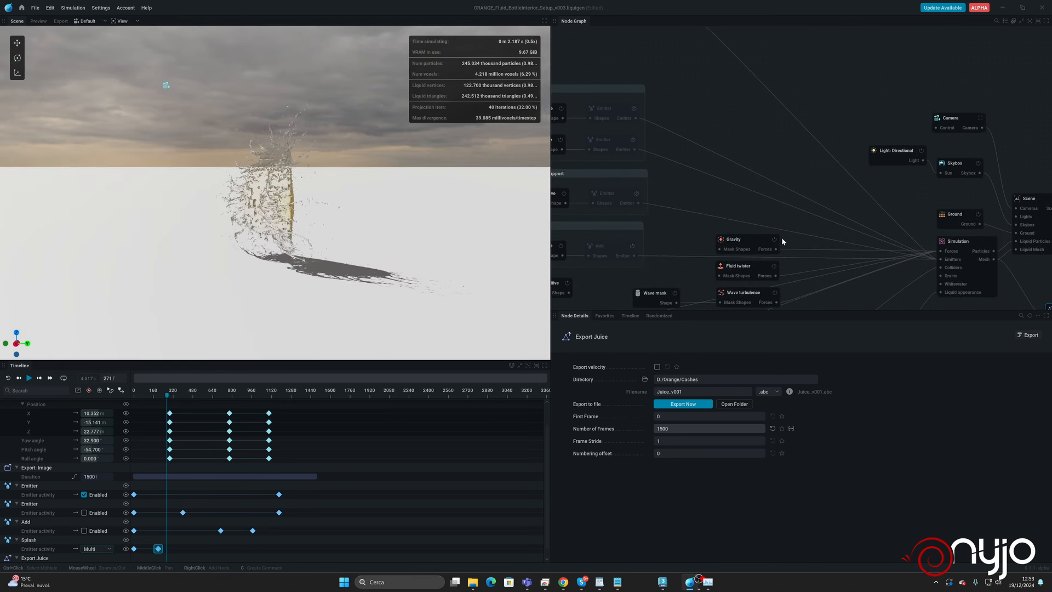
Disable the Gravity force, replay the simulation from the start to check the splash, and reset it.
{"action": "key", "text": "r"}
{"action": "key", "text": "space"}
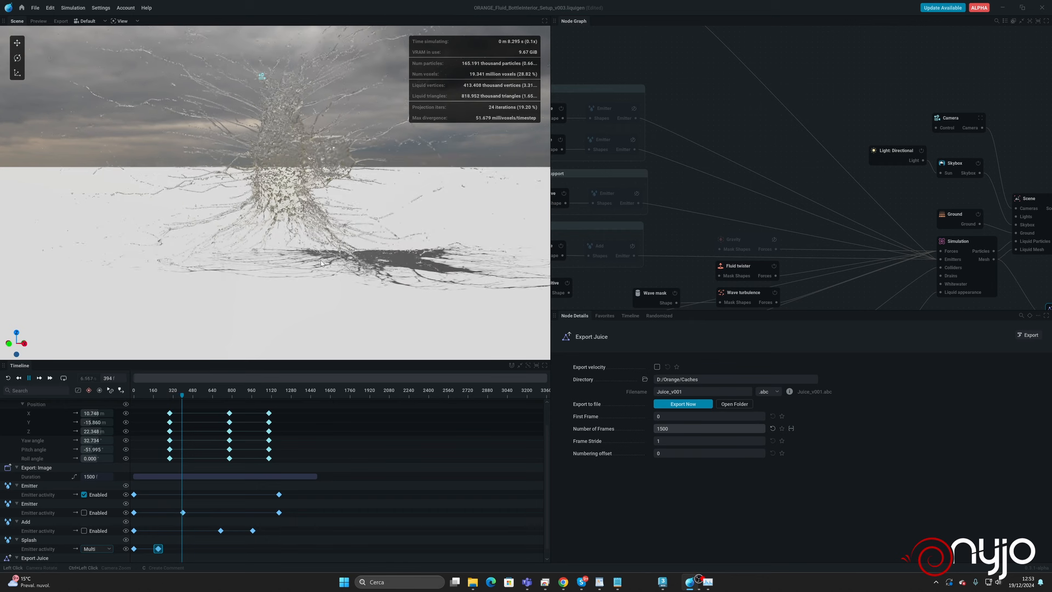
{"action": "key", "text": "space"}
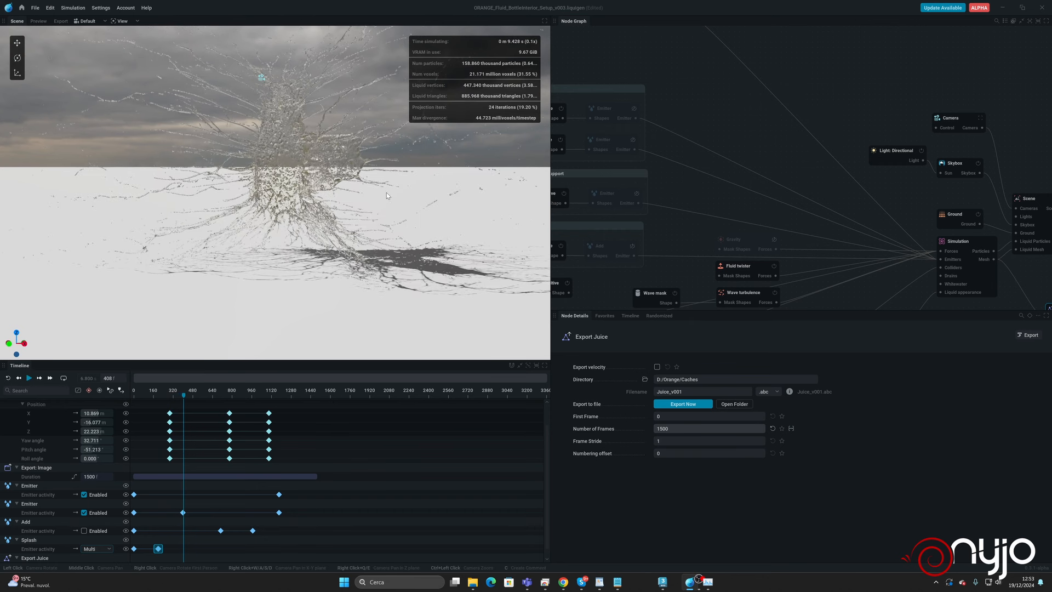
{"action": "key", "text": "r"}
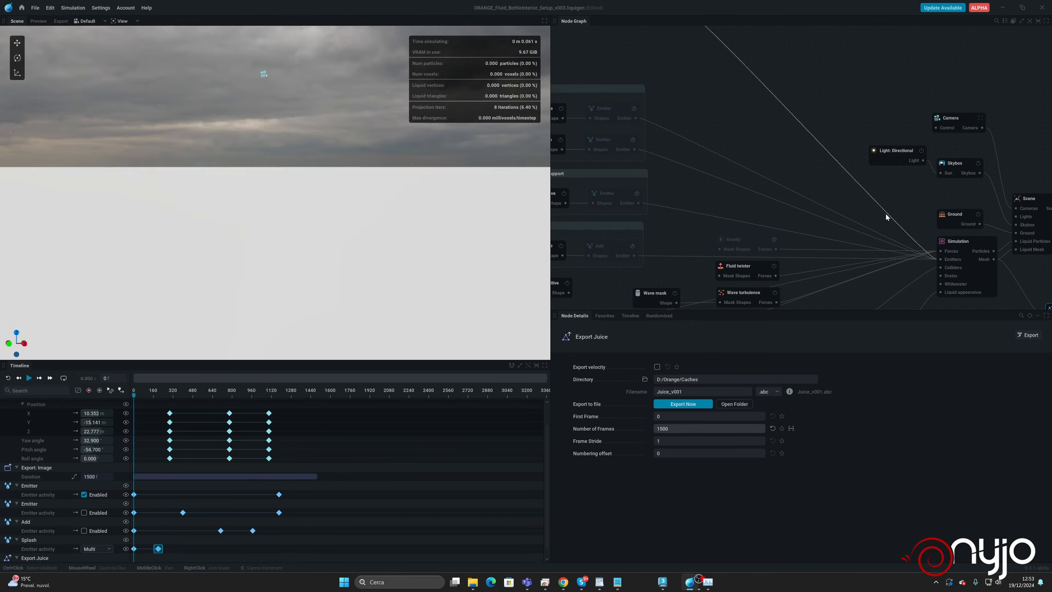
Set the mesh export's file name to Splash_v001.
{"action": "middle_click_drag", "start_coordinate": [885, 212], "coordinate": [586, 135]}
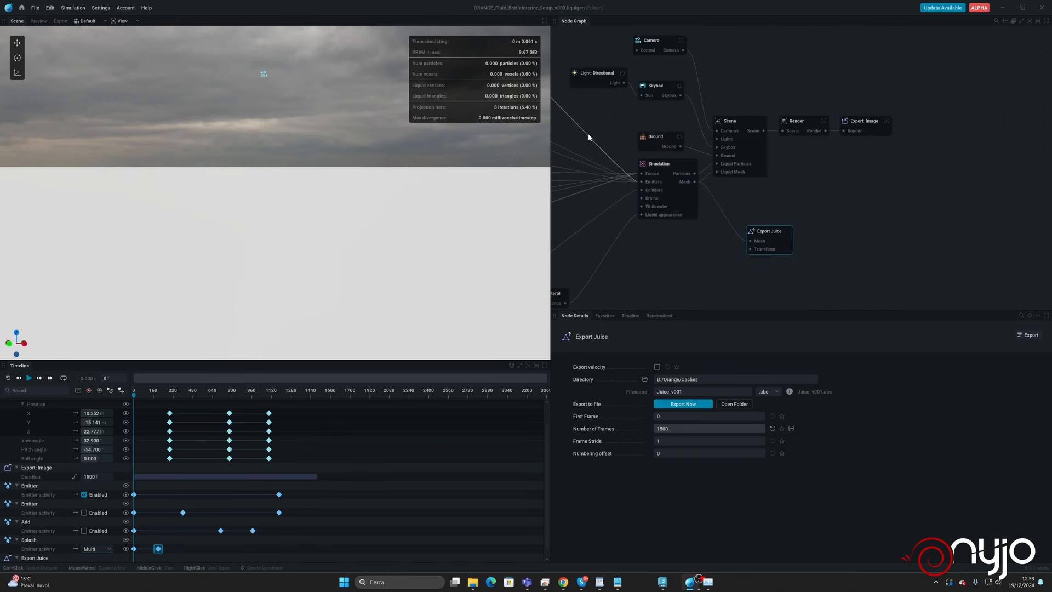
{"action": "left_click", "coordinate": [668, 391]}
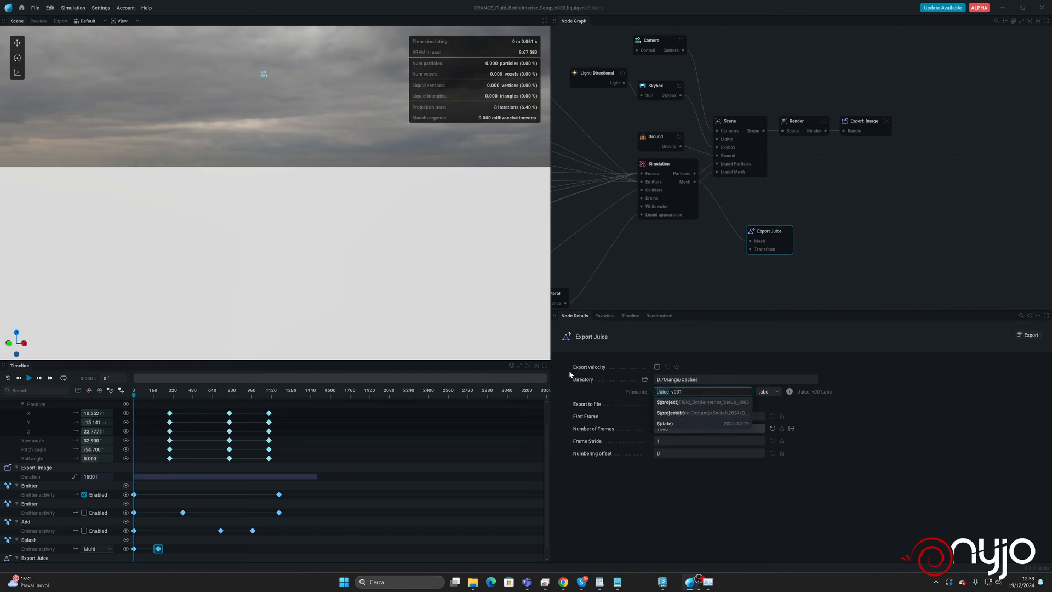
{"action": "key", "text": "Delete"}
{"action": "key", "text": "Delete"}
{"action": "key", "text": "Delete"}
{"action": "key", "text": "Delete"}
{"action": "key", "text": "Delete"}
{"action": "type", "text": "Splash"}
{"action": "left_click", "coordinate": [788, 529]}
Set the export to 350 frames, export the splash mesh sequence, and save the project with the simulation reset.
{"action": "left_click", "coordinate": [670, 428]}
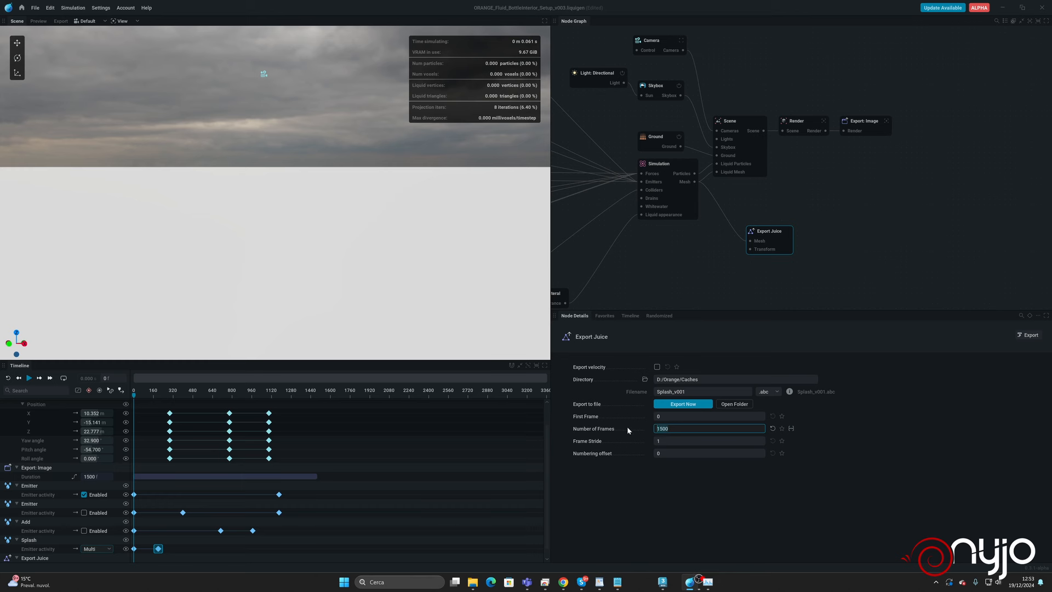
{"action": "key", "text": "BackSpace"}
{"action": "key", "text": "BackSpace"}
{"action": "key", "text": "BackSpace"}
{"action": "key", "text": "BackSpace"}
{"action": "type", "text": "350"}
{"action": "key", "text": "Return"}
{"action": "left_click", "coordinate": [683, 407]}
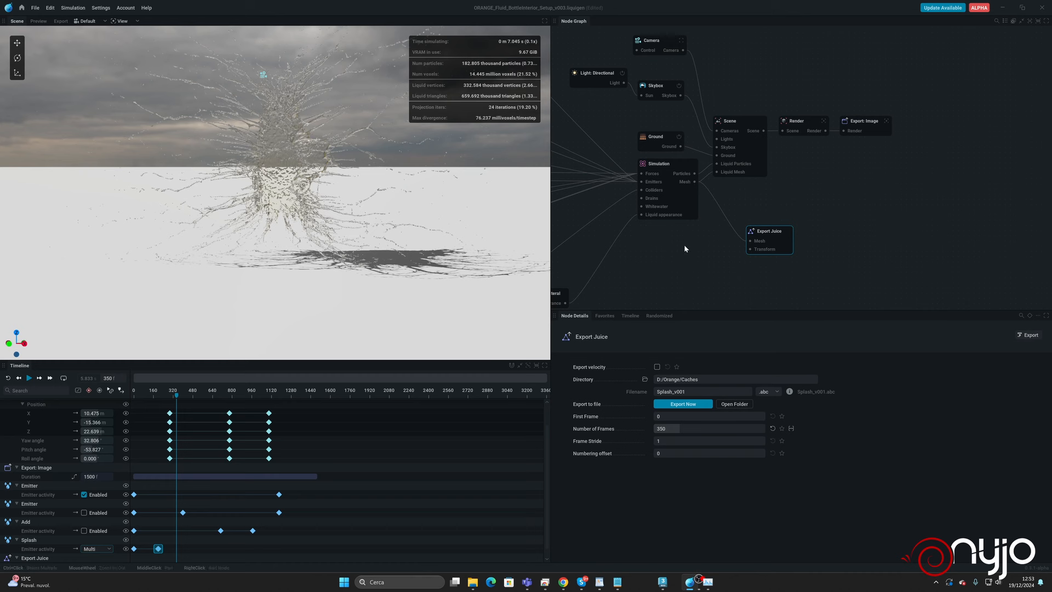
{"action": "key", "text": "r"}
{"action": "key", "text": "ctrl+s"}
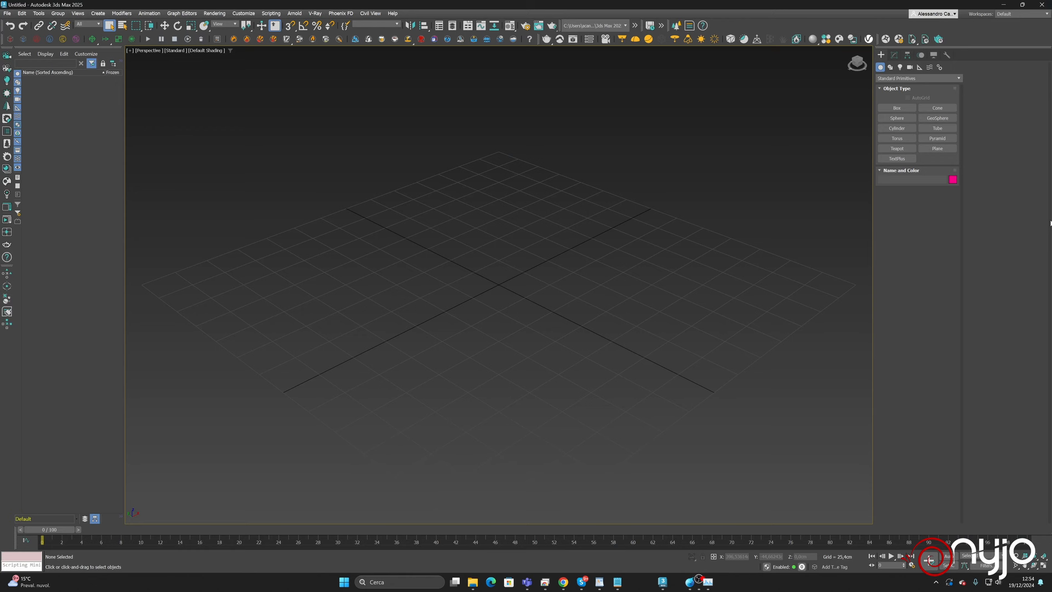
Switch to 3ds Max and detach the Import commands as a floating menu over the viewport.
{"action": "left_click", "coordinate": [8, 13]}
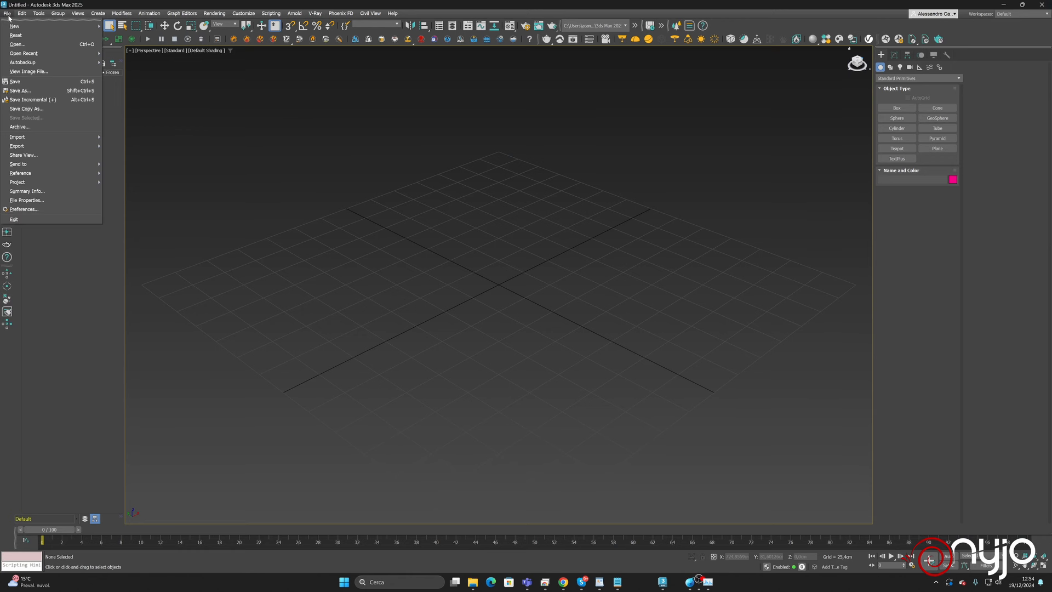
{"action": "mouse_move", "coordinate": [42, 140]}
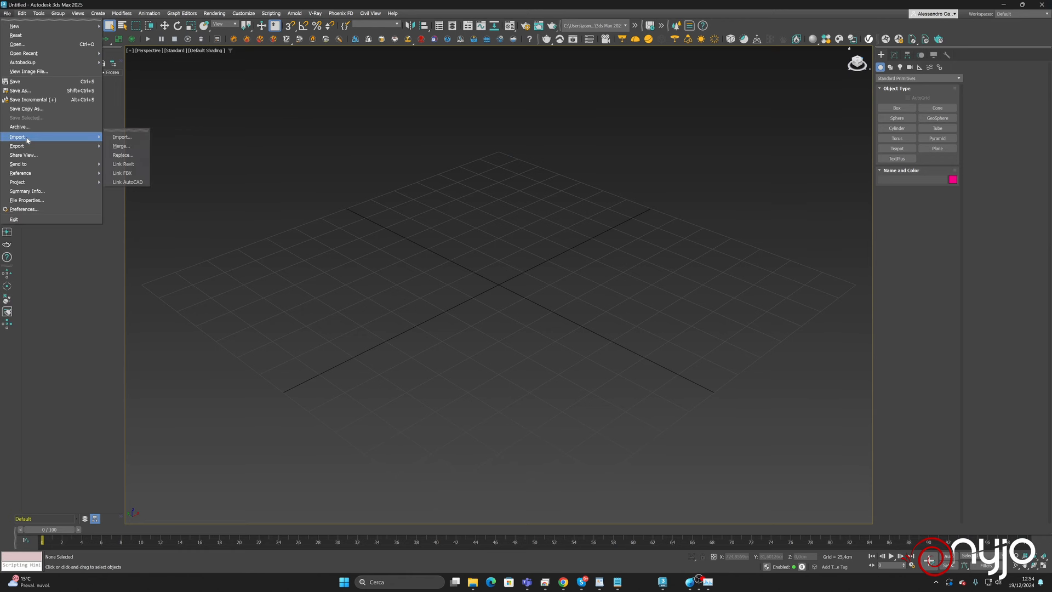
{"action": "left_click", "coordinate": [126, 130]}
{"action": "left_click_drag", "start_coordinate": [120, 129], "coordinate": [190, 130]}
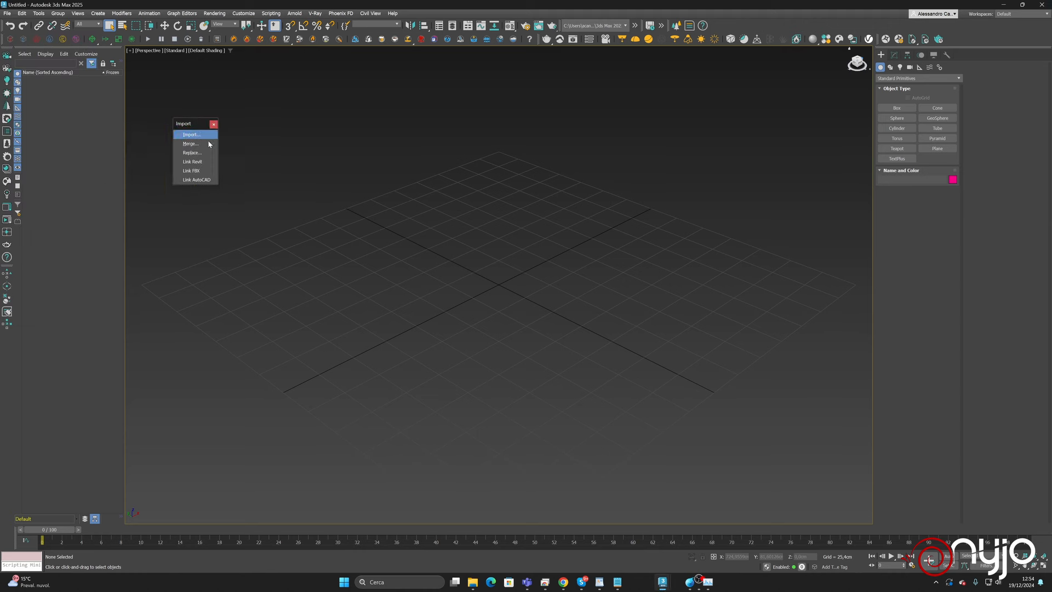
Import Juice_v001.abc from D:/Orange/Caches with the default Alembic import options.
{"action": "left_click", "coordinate": [191, 134]}
{"action": "left_click", "coordinate": [30, 135]}
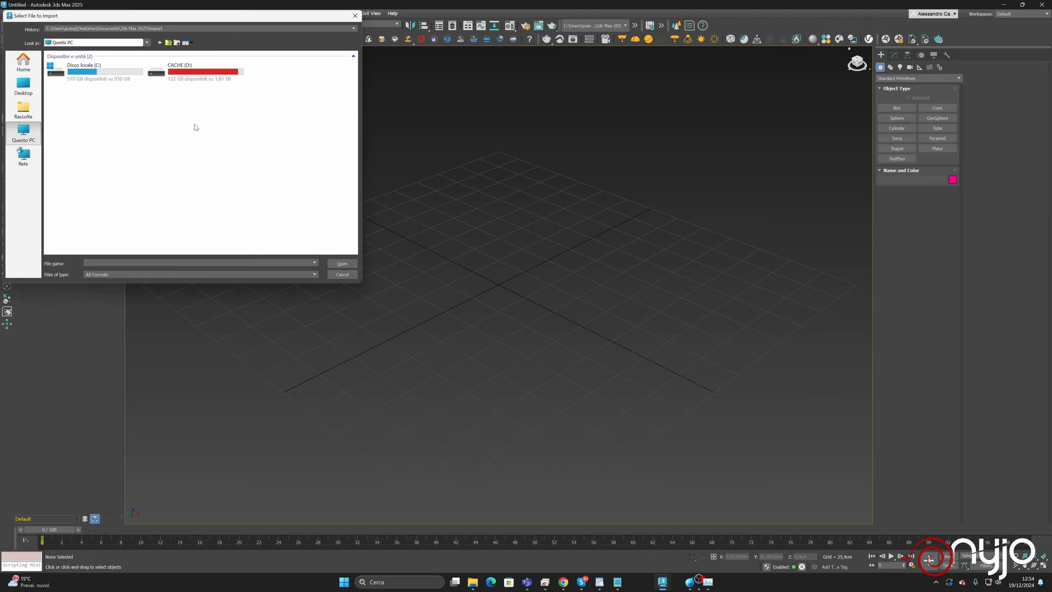
{"action": "double_click", "coordinate": [197, 75]}
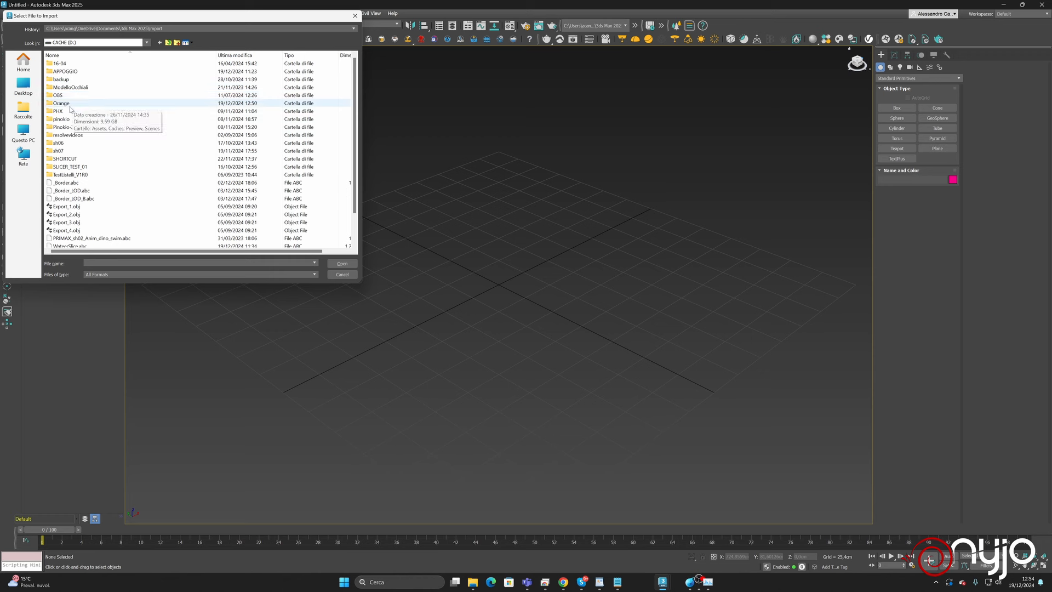
{"action": "double_click", "coordinate": [68, 104]}
{"action": "left_click", "coordinate": [71, 73]}
{"action": "double_click", "coordinate": [71, 73]}
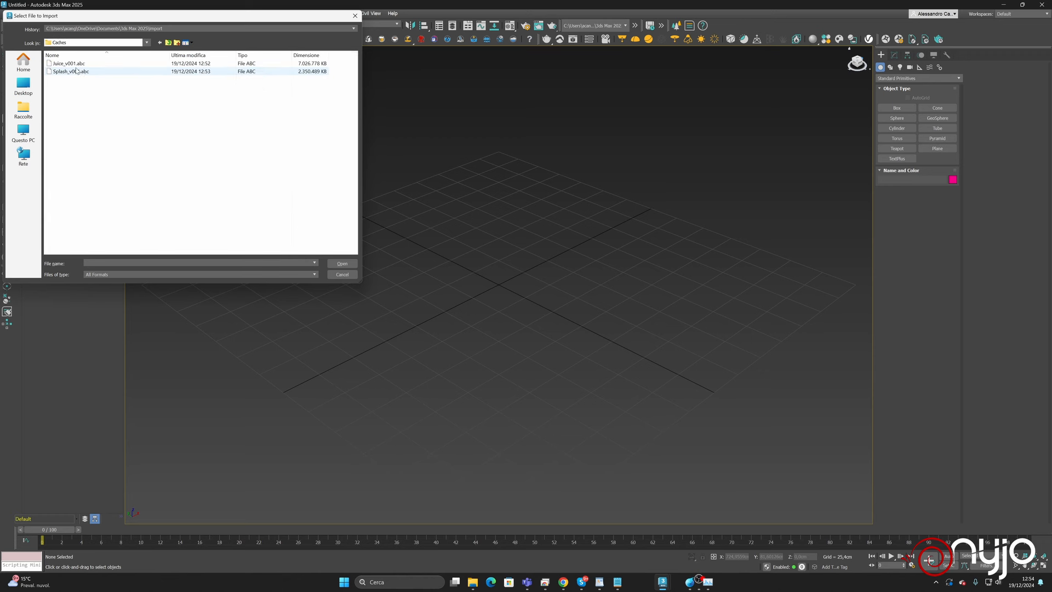
{"action": "left_click", "coordinate": [69, 64]}
{"action": "left_click", "coordinate": [352, 266]}
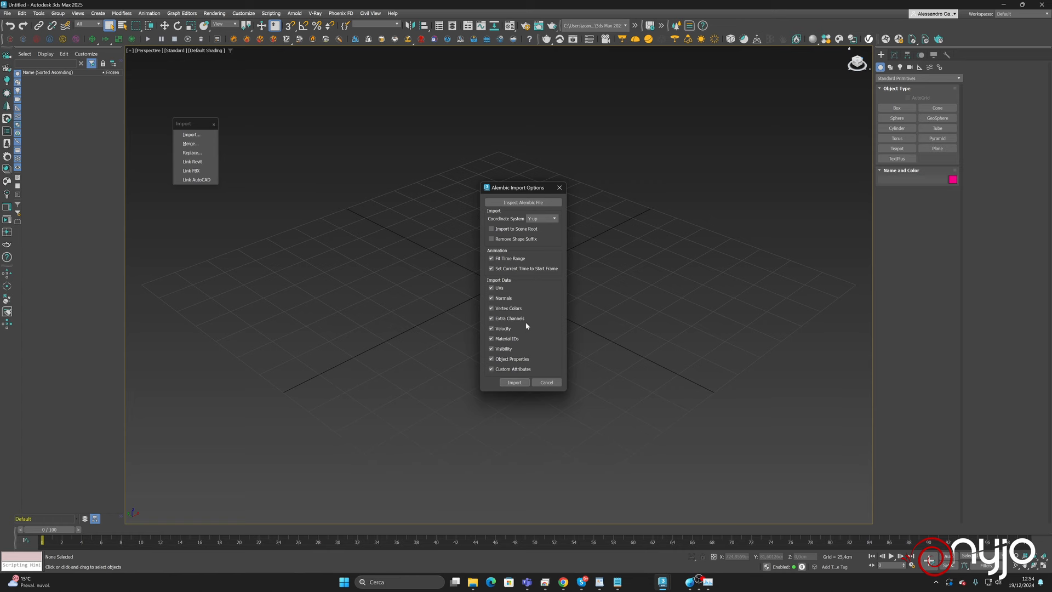
{"action": "left_click", "coordinate": [521, 382]}
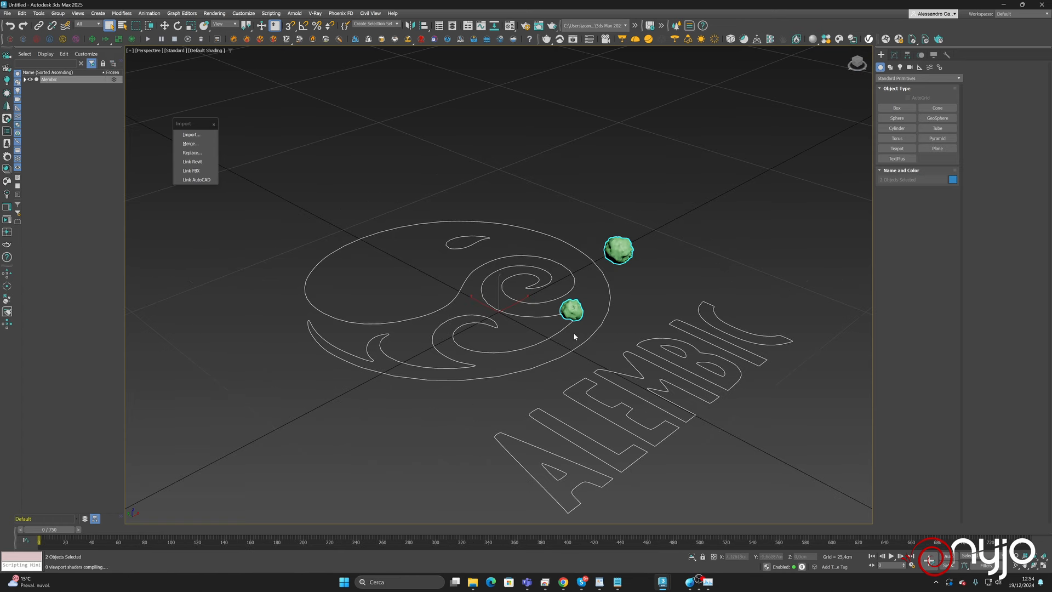
Scrub the timeline to about frame 337 and inspect the imported juice mesh from above.
{"action": "left_click_drag", "start_coordinate": [53, 530], "coordinate": [487, 472]}
{"action": "middle_click_drag", "start_coordinate": [610, 294], "coordinate": [524, 323], "text": "alt"}
{"action": "scroll", "coordinate": [547, 325], "scroll_direction": "down", "scroll_amount": 3}
{"action": "scroll", "coordinate": [547, 325], "scroll_direction": "up", "scroll_amount": 2}
{"action": "scroll", "coordinate": [517, 326], "scroll_direction": "down", "scroll_amount": 2}
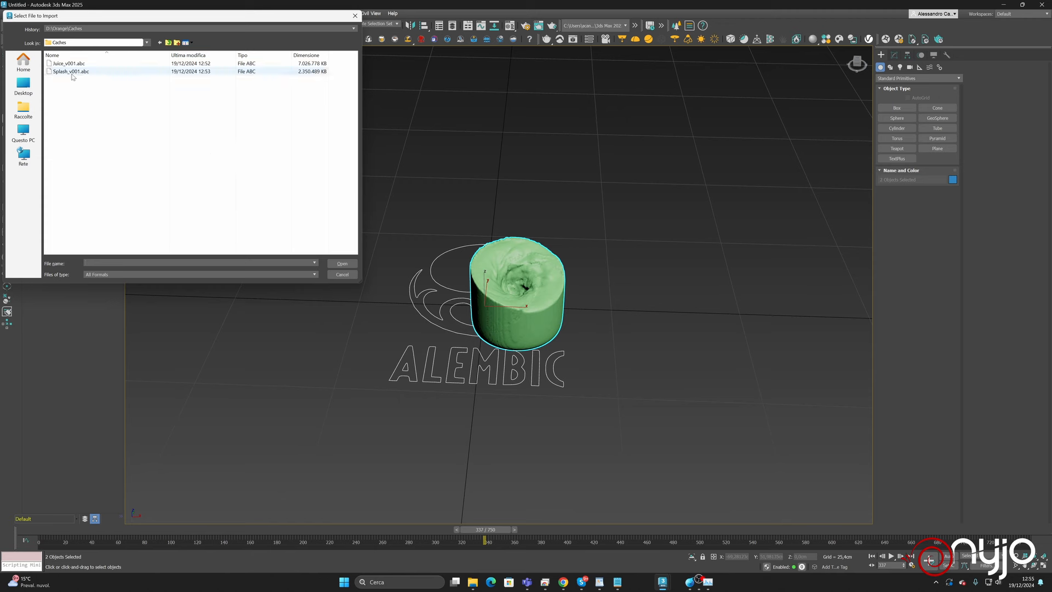
Import Splash_v001.abc with the default Alembic options, naming the conflicting object liquid001_Splash.
{"action": "left_click", "coordinate": [71, 71]}
{"action": "left_click", "coordinate": [348, 266]}
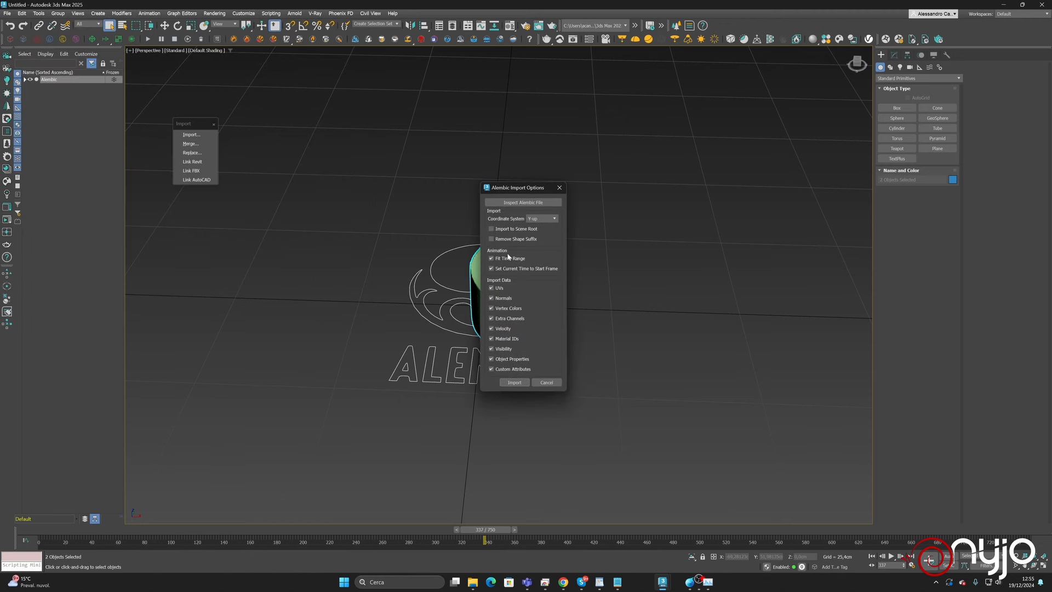
{"action": "left_click", "coordinate": [521, 385]}
{"action": "left_click", "coordinate": [500, 290]}
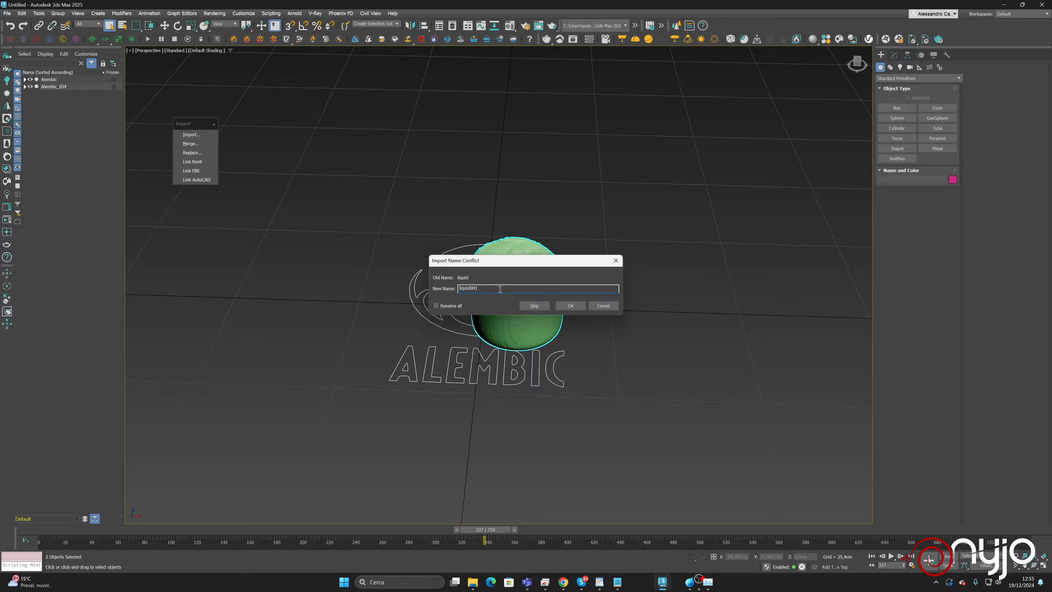
{"action": "type", "text": "_Splash"}
{"action": "key", "text": "Return"}
Set the splash Alembic object's playback type to Custom Start with a start frame of 500.
{"action": "middle_click_drag", "start_coordinate": [514, 390], "coordinate": [505, 320], "text": "alt"}
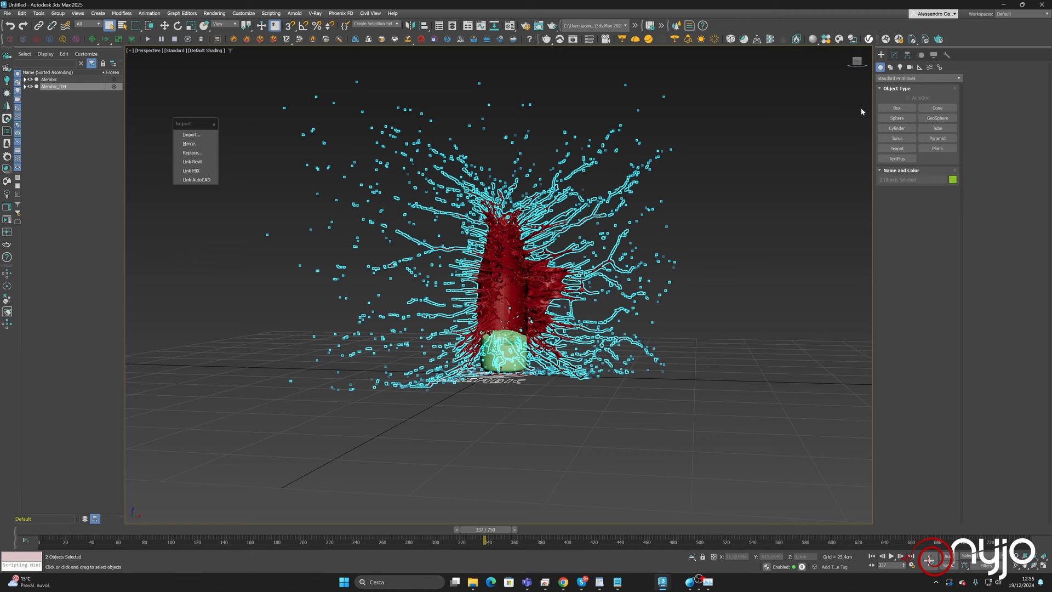
{"action": "left_click", "coordinate": [893, 54]}
{"action": "left_click", "coordinate": [681, 248]}
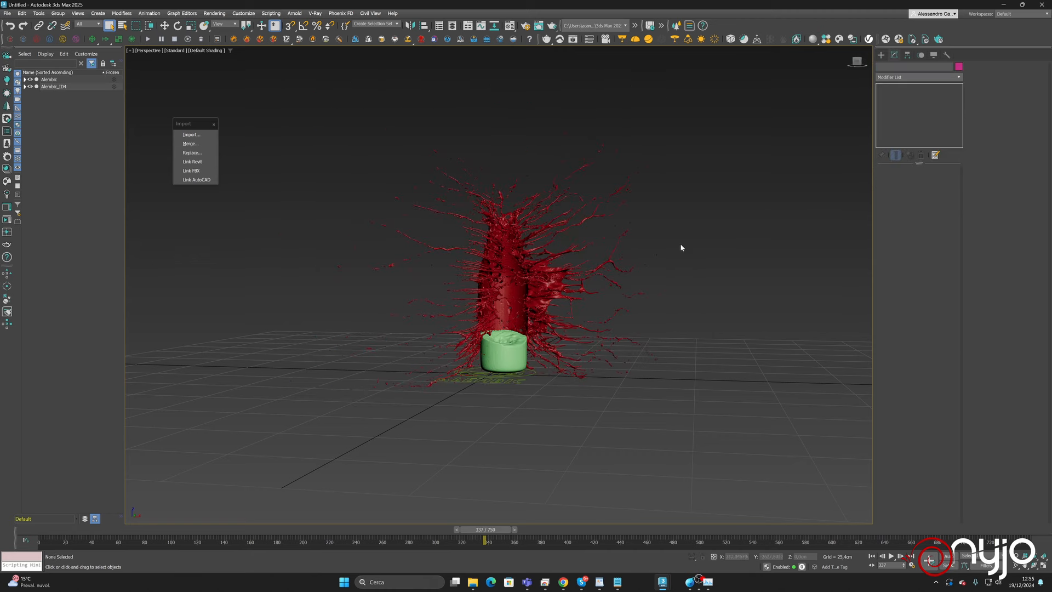
{"action": "left_click", "coordinate": [519, 258]}
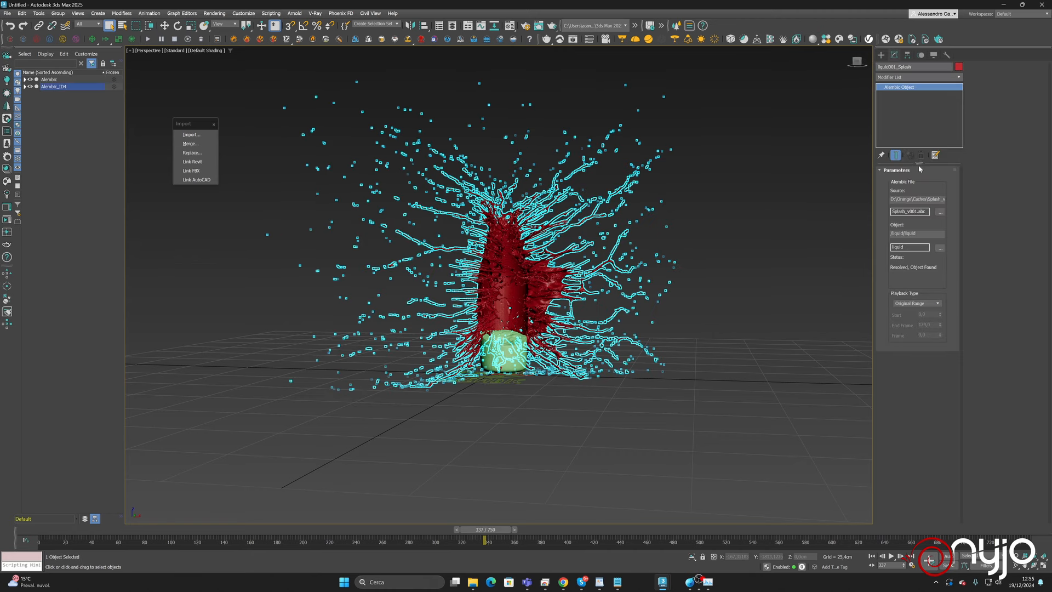
{"action": "left_click", "coordinate": [915, 303]}
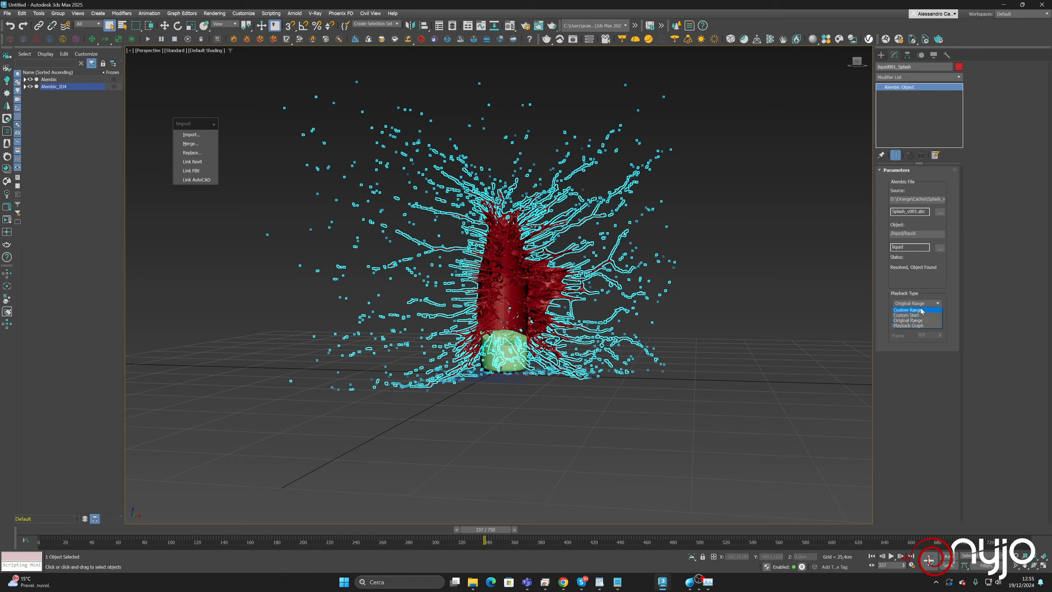
{"action": "left_click", "coordinate": [919, 316]}
{"action": "double_click", "coordinate": [934, 314]}
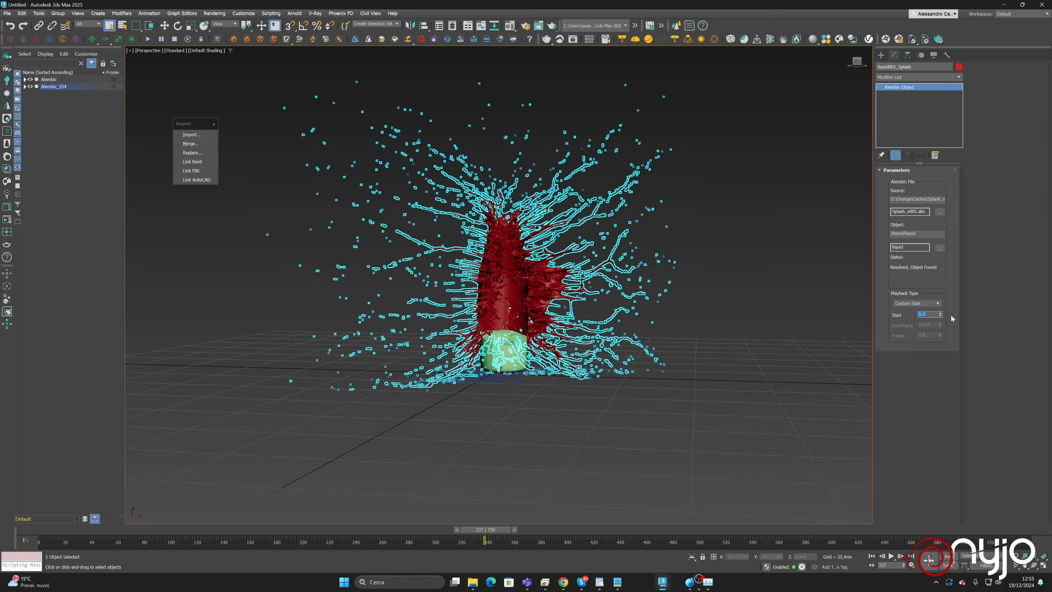
{"action": "type", "text": "500"}
{"action": "key", "text": "Return"}
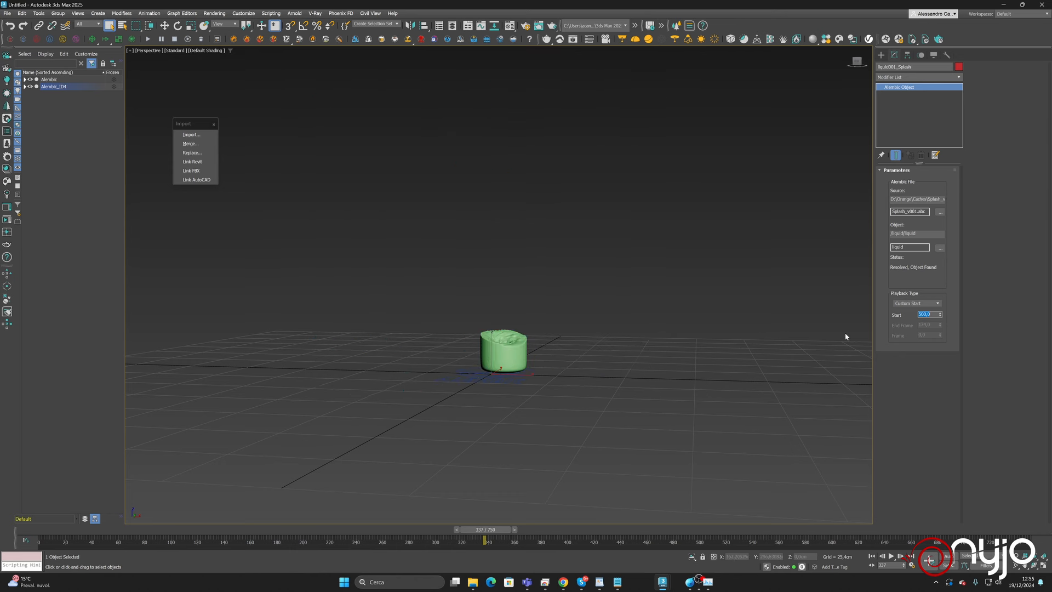
Scrub the timeline to about frame 629 and inspect the splash around the juice mesh.
{"action": "left_click_drag", "start_coordinate": [40, 527], "coordinate": [863, 529]}
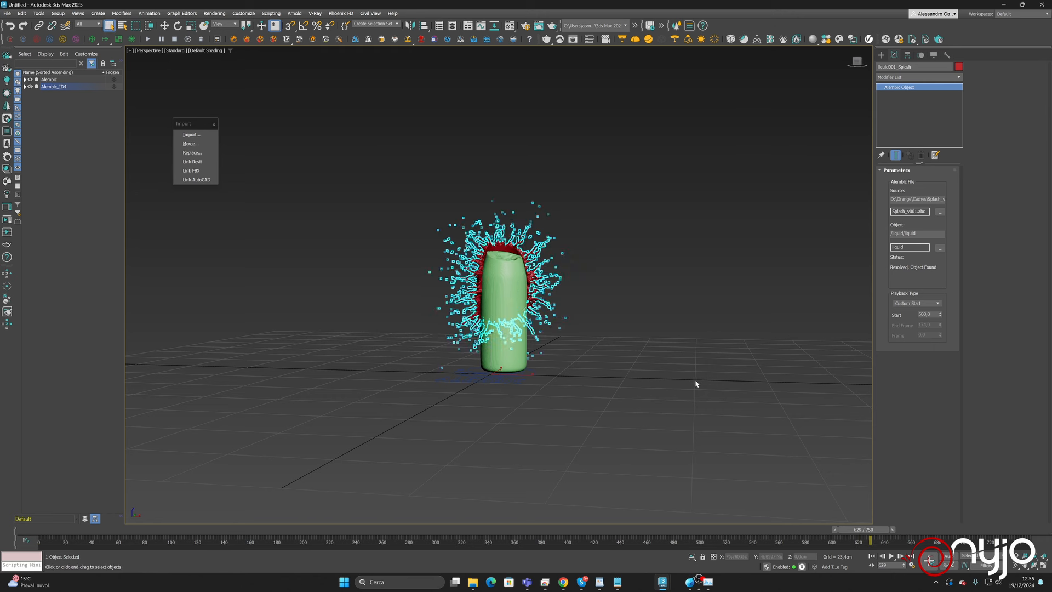
{"action": "left_click", "coordinate": [692, 382]}
{"action": "middle_click_drag", "start_coordinate": [569, 338], "coordinate": [522, 363]}
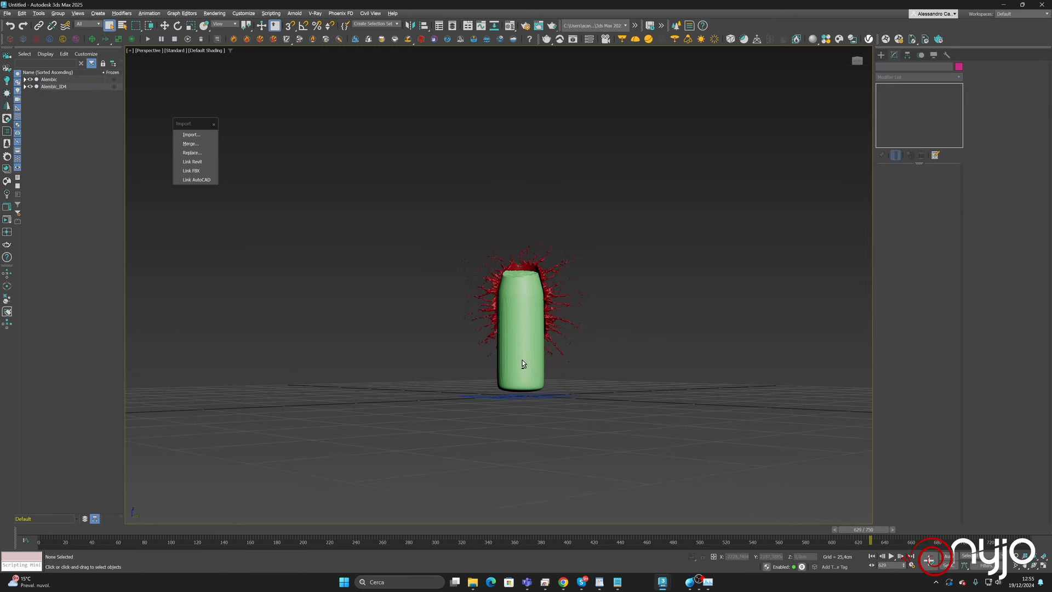
{"action": "scroll", "coordinate": [524, 361], "scroll_direction": "up", "scroll_amount": 5}
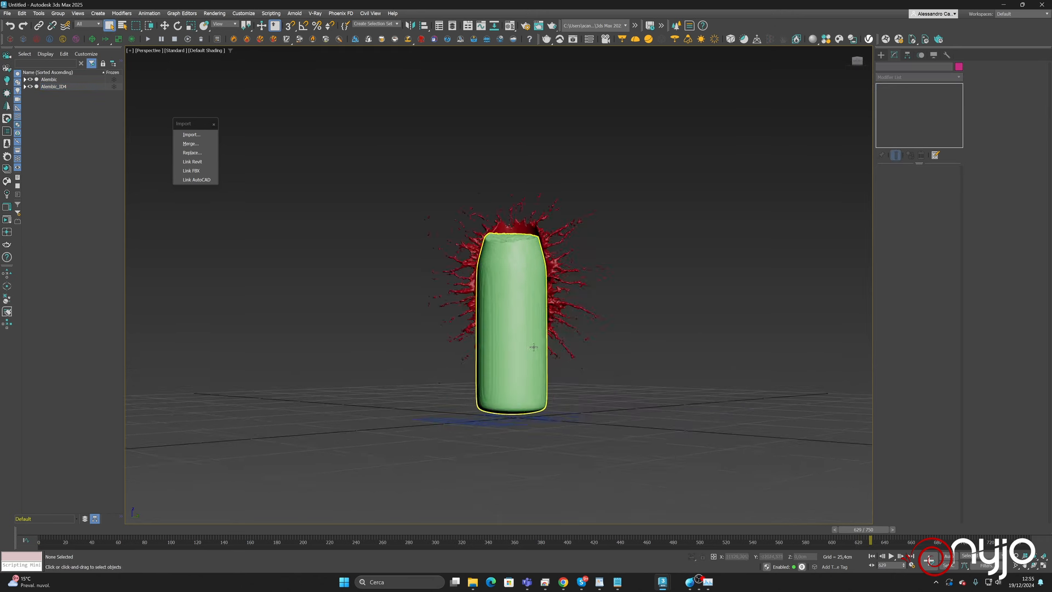
{"action": "middle_click_drag", "start_coordinate": [544, 364], "coordinate": [679, 331], "text": "alt"}
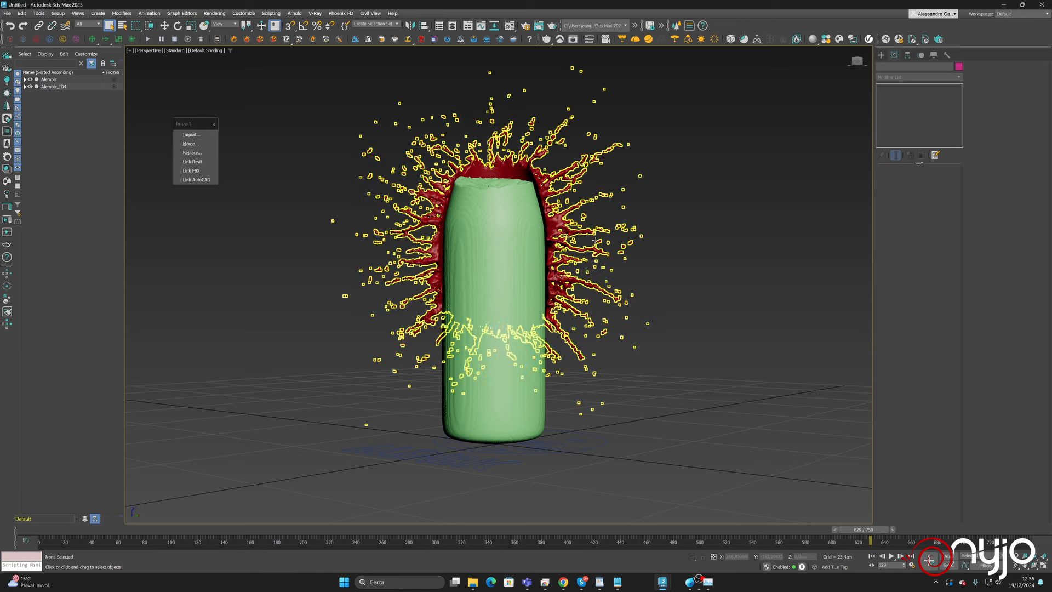
Add a Relax modifier to the splash mesh with a relax value of 1.0 and 17 iterations.
{"action": "left_click", "coordinate": [627, 259]}
{"action": "type", "text": "x"}
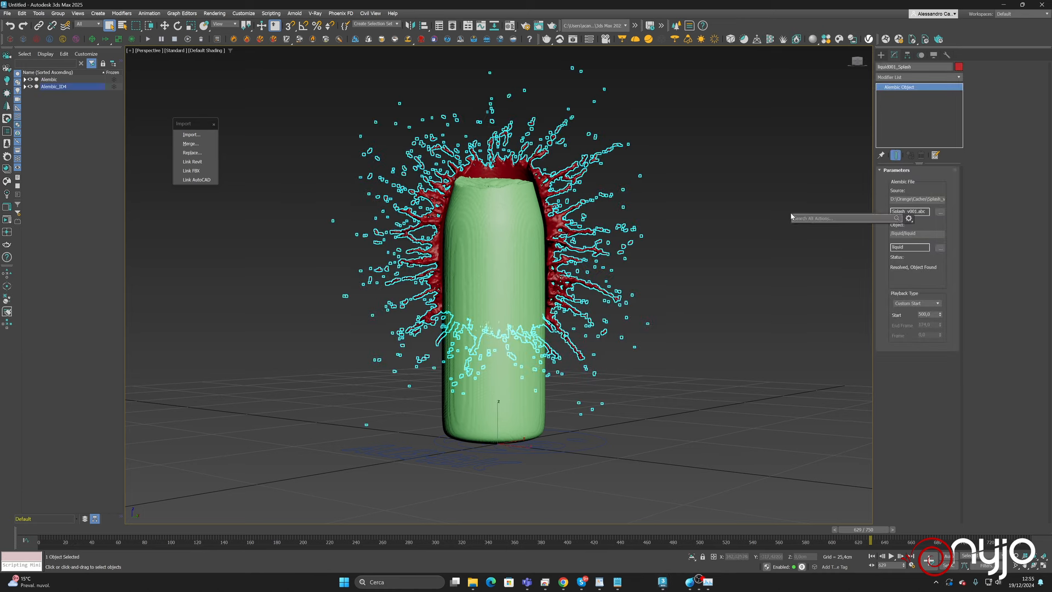
{"action": "type", "text": "re"}
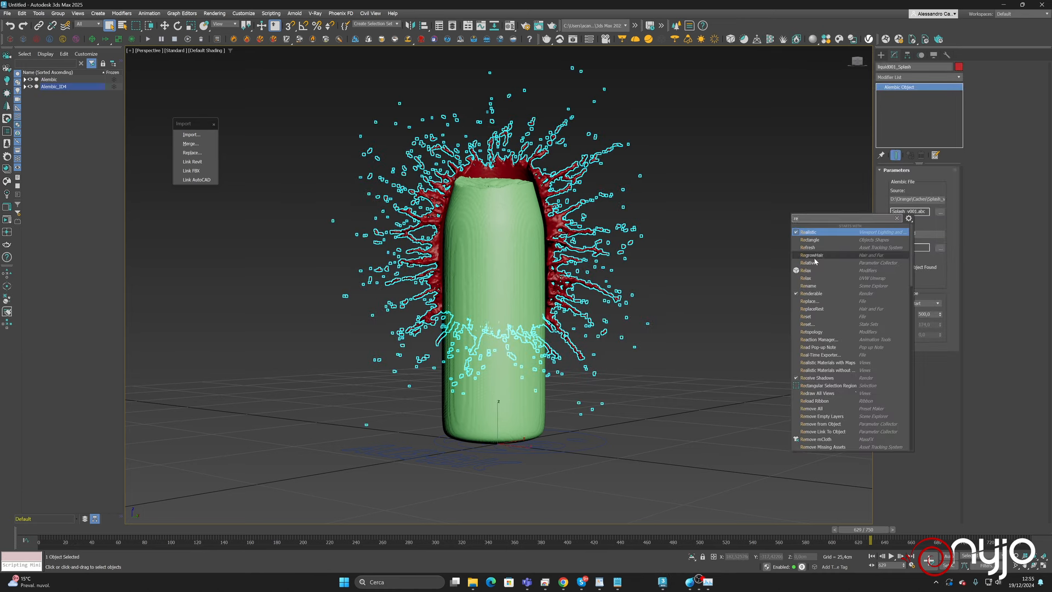
{"action": "left_click", "coordinate": [813, 271]}
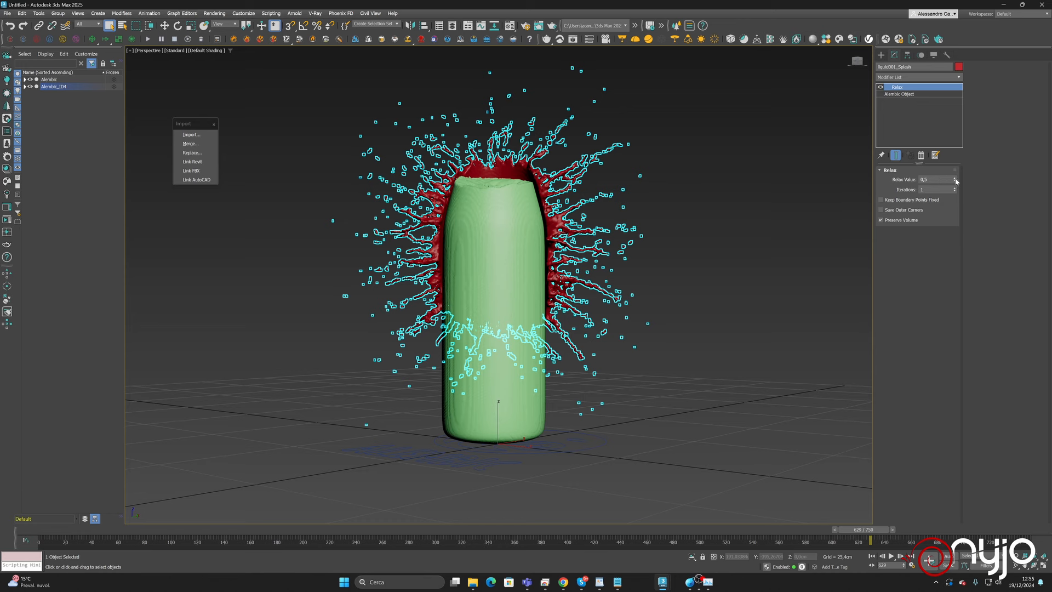
{"action": "left_click_drag", "start_coordinate": [955, 179], "coordinate": [954, 181]}
{"action": "left_click", "coordinate": [704, 249]}
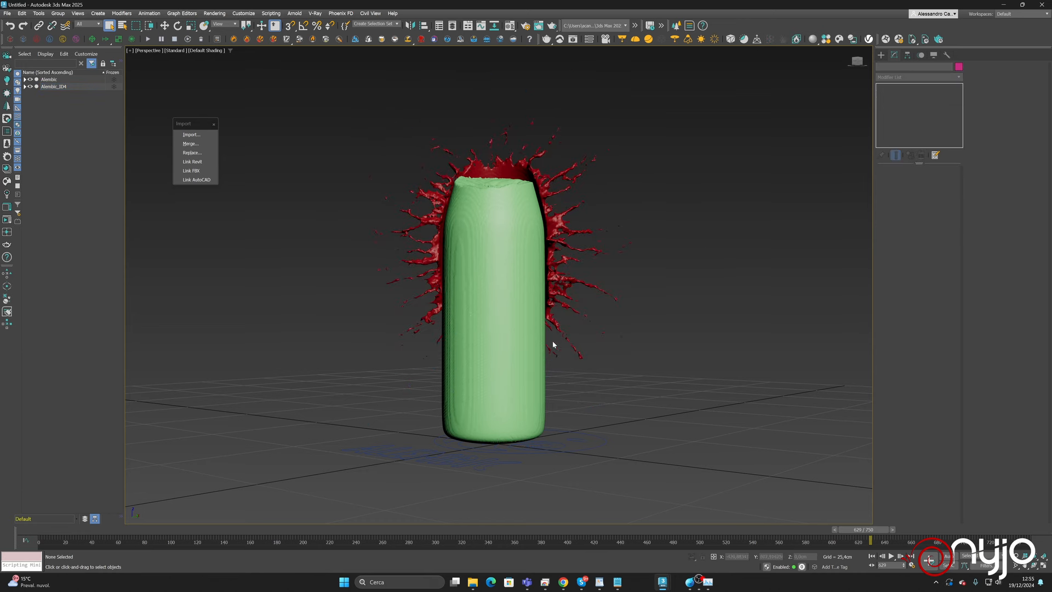
Add a TurboSmooth modifier with 2 iterations to the splash mesh, above its Relax modifier.
{"action": "left_click", "coordinate": [556, 189]}
{"action": "type", "text": "x"}
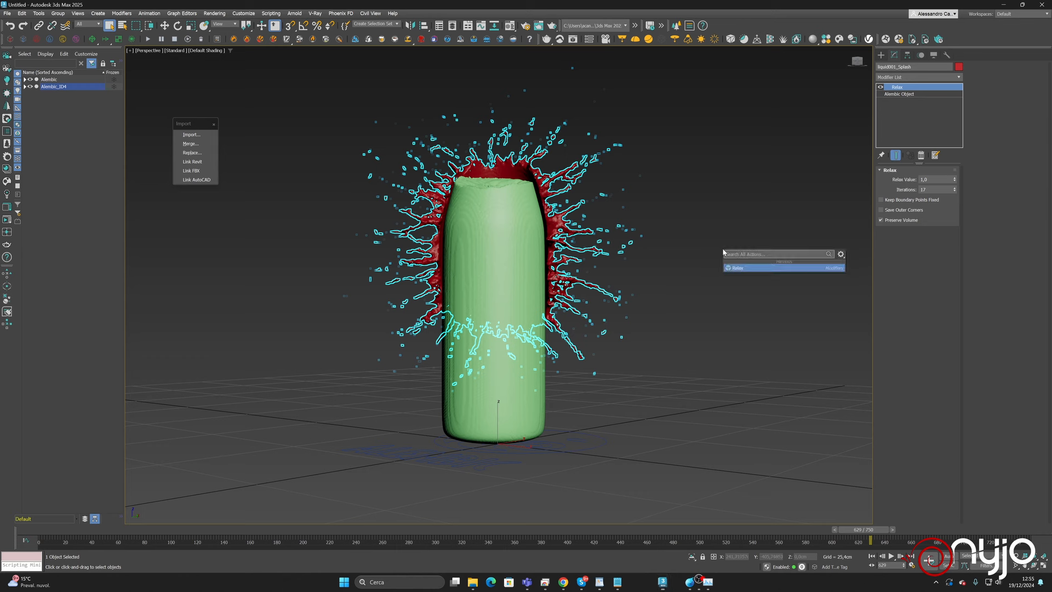
{"action": "type", "text": "turbo"}
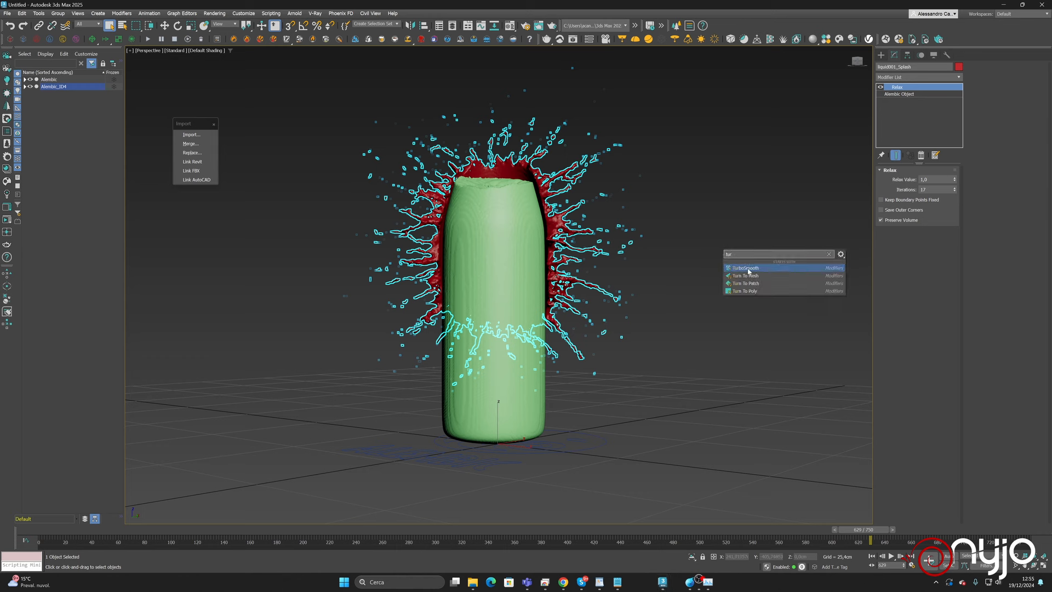
{"action": "key", "text": "Return"}
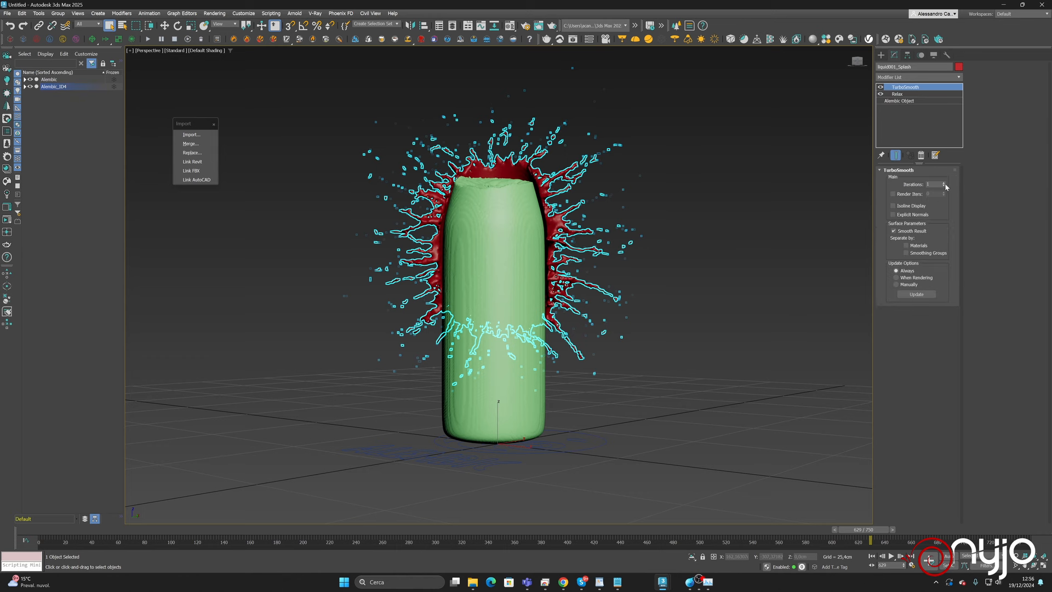
{"action": "left_click", "coordinate": [725, 266]}
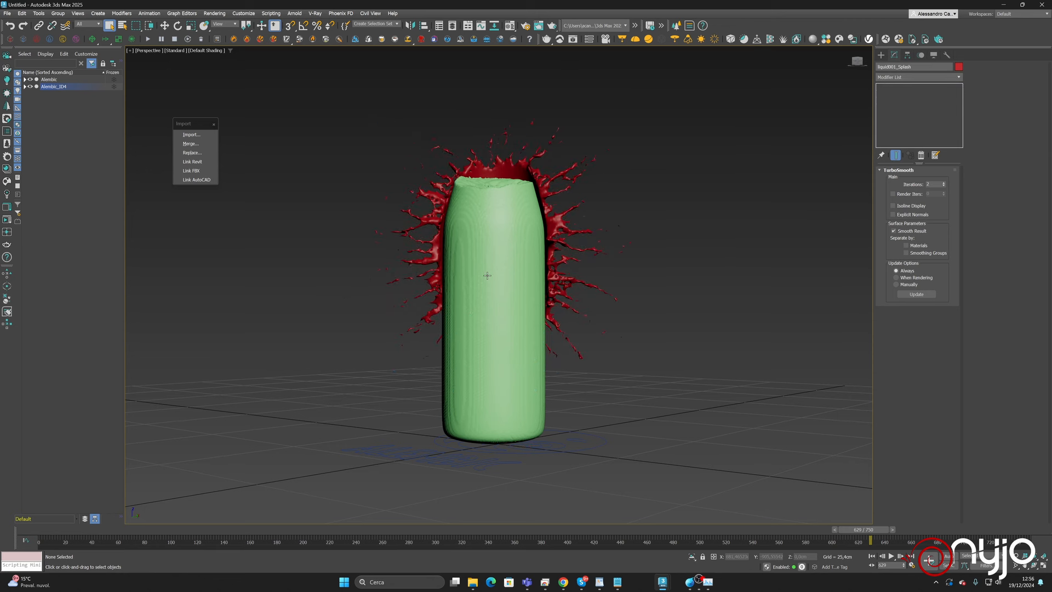
Add a Relax modifier to the green juice mesh with a relax value of 1.0 and 58 iterations.
{"action": "left_click", "coordinate": [489, 233]}
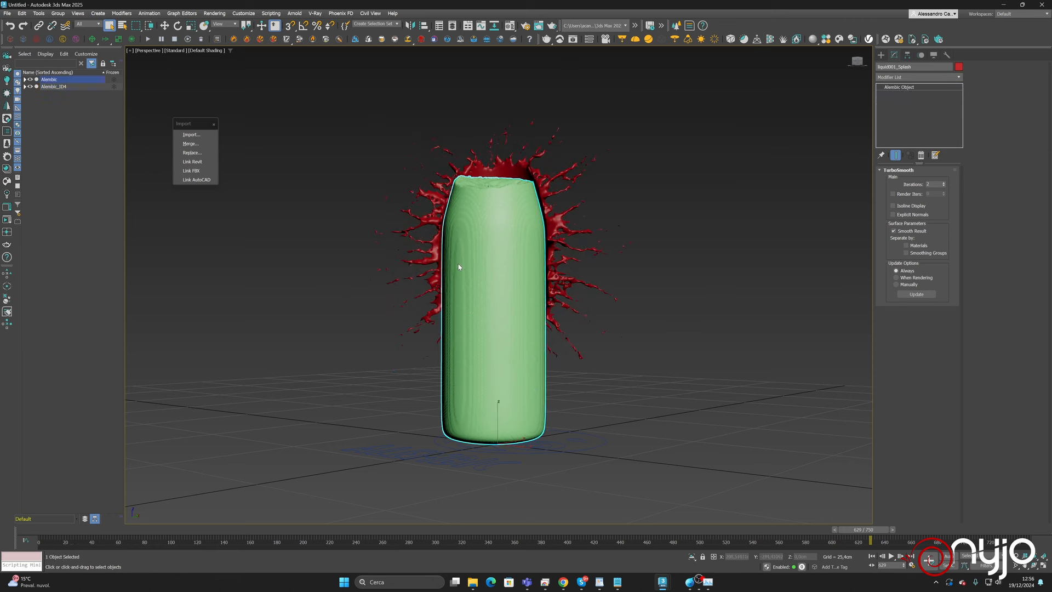
{"action": "key", "text": "x"}
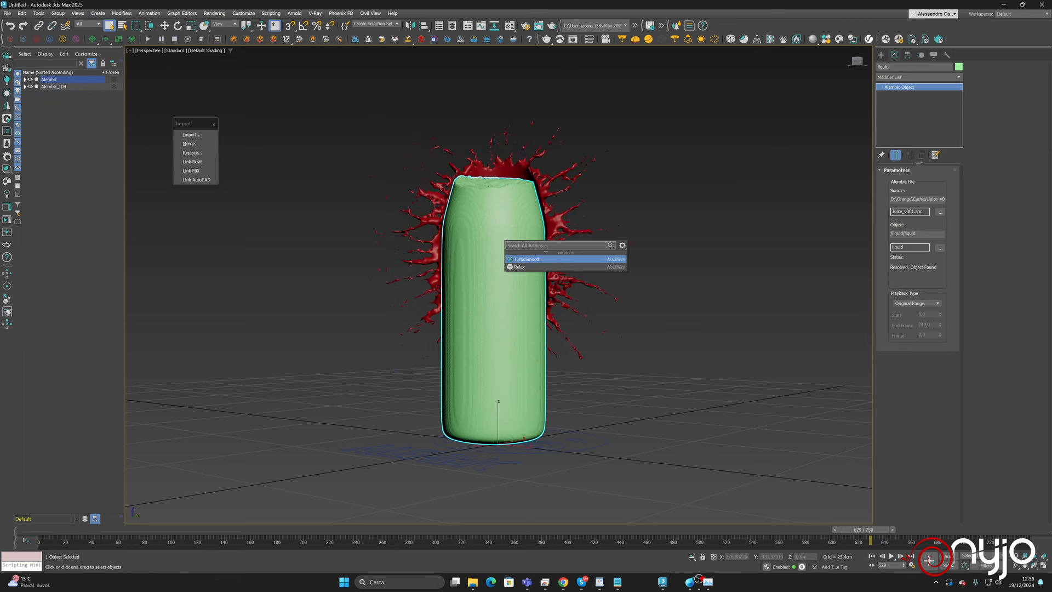
{"action": "left_click", "coordinate": [531, 267]}
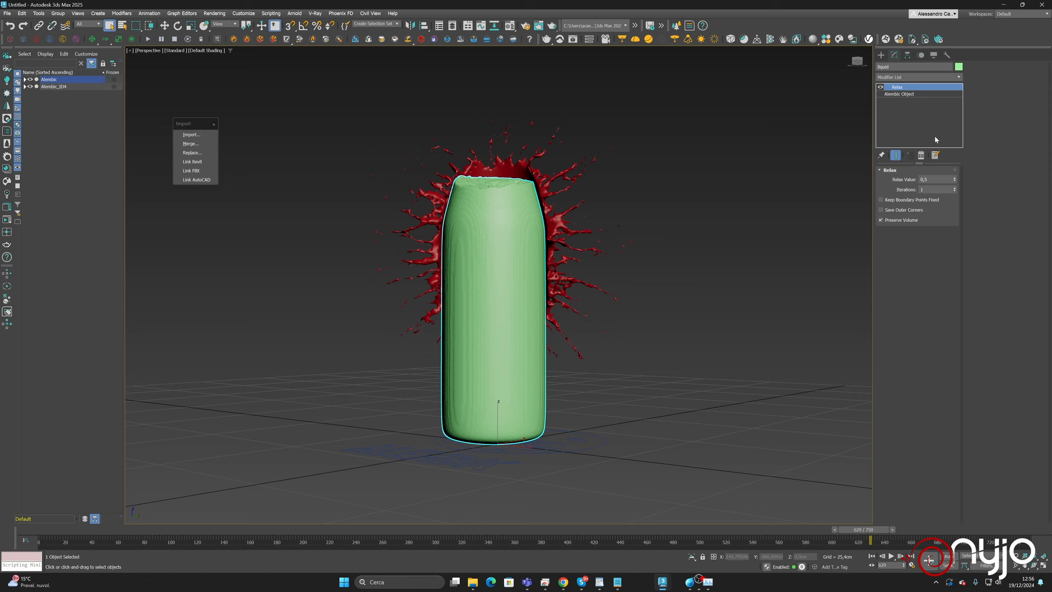
{"action": "left_click_drag", "start_coordinate": [955, 179], "coordinate": [953, 160]}
Scrub the timeline to about frame 703 and examine how the splash spreads around the juice mesh.
{"action": "left_click_drag", "start_coordinate": [22, 534], "coordinate": [880, 459]}
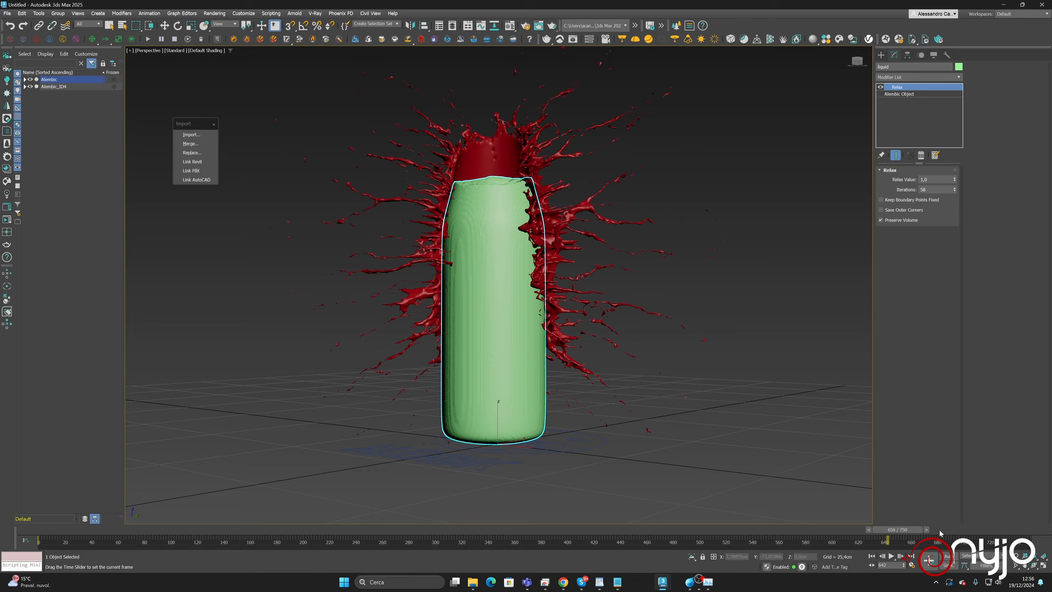
{"action": "left_click_drag", "start_coordinate": [940, 532], "coordinate": [961, 541]}
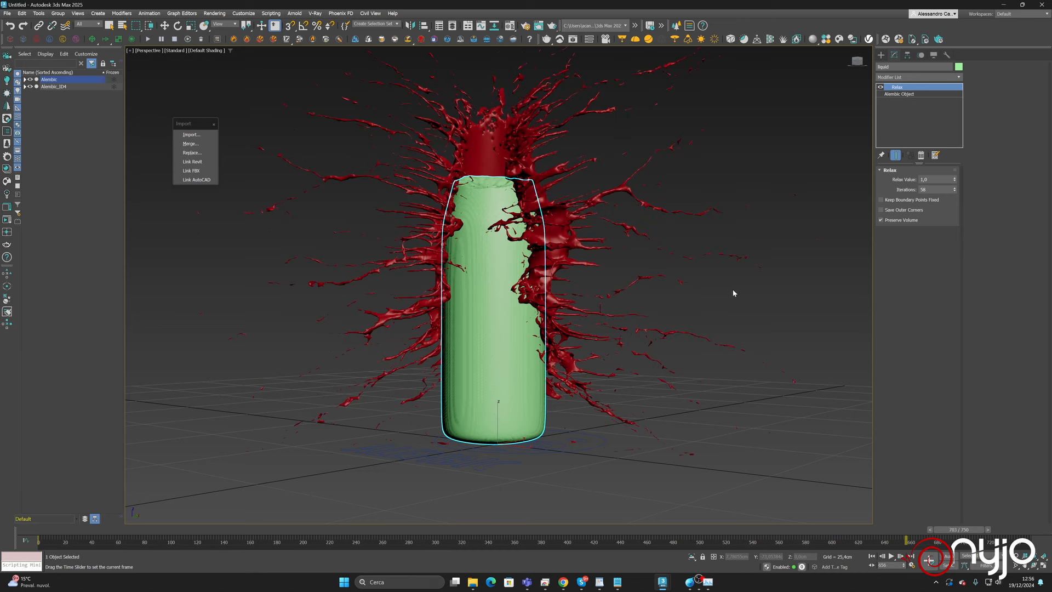
{"action": "left_click", "coordinate": [789, 205]}
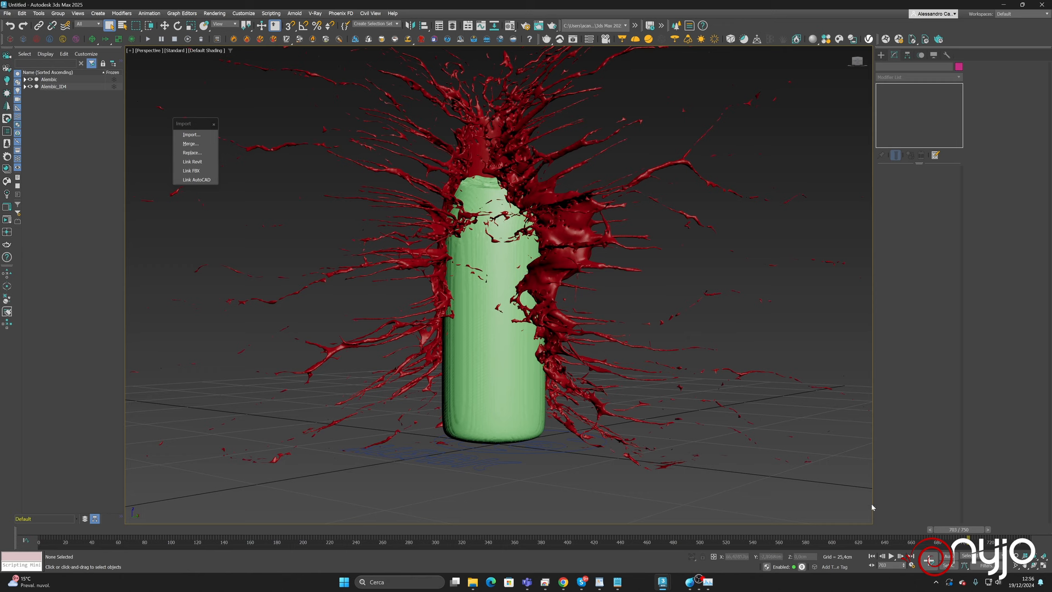
Set the animation end time to frame 650 in the time configuration.
{"action": "left_click", "coordinate": [912, 565]}
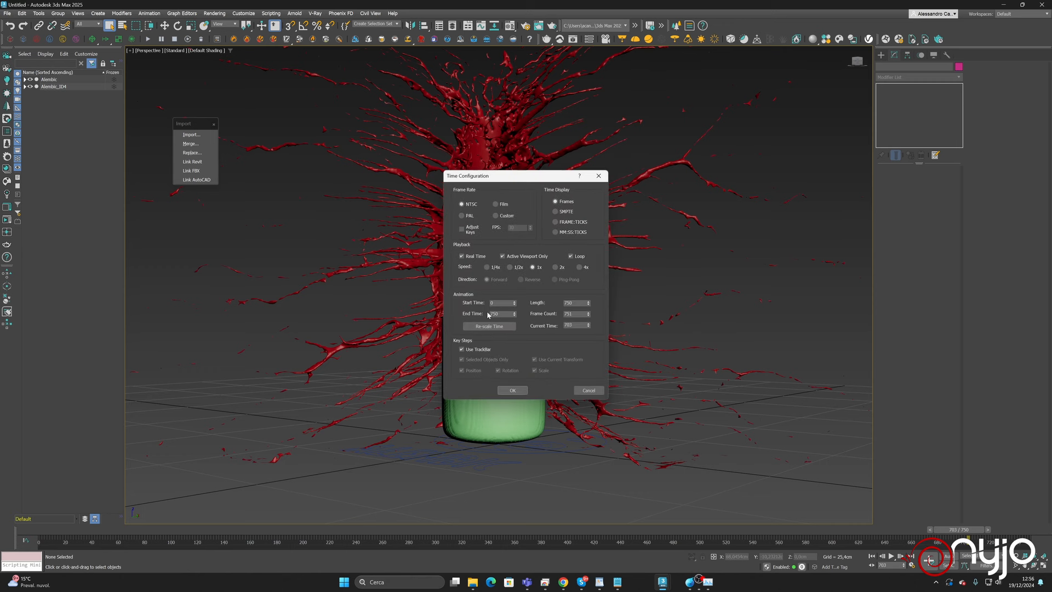
{"action": "double_click", "coordinate": [507, 315]}
{"action": "type", "text": "50"}
{"action": "left_click", "coordinate": [515, 391]}
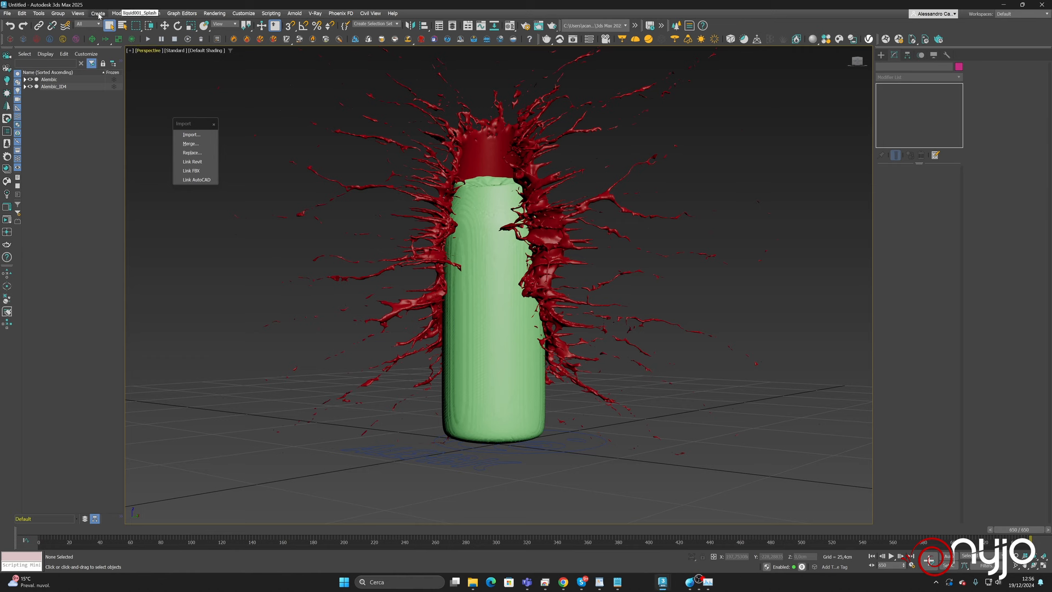
Show safe frames in the Perspective viewport.
{"action": "left_click", "coordinate": [130, 50]}
{"action": "left_click", "coordinate": [147, 50]}
{"action": "left_click", "coordinate": [147, 50]}
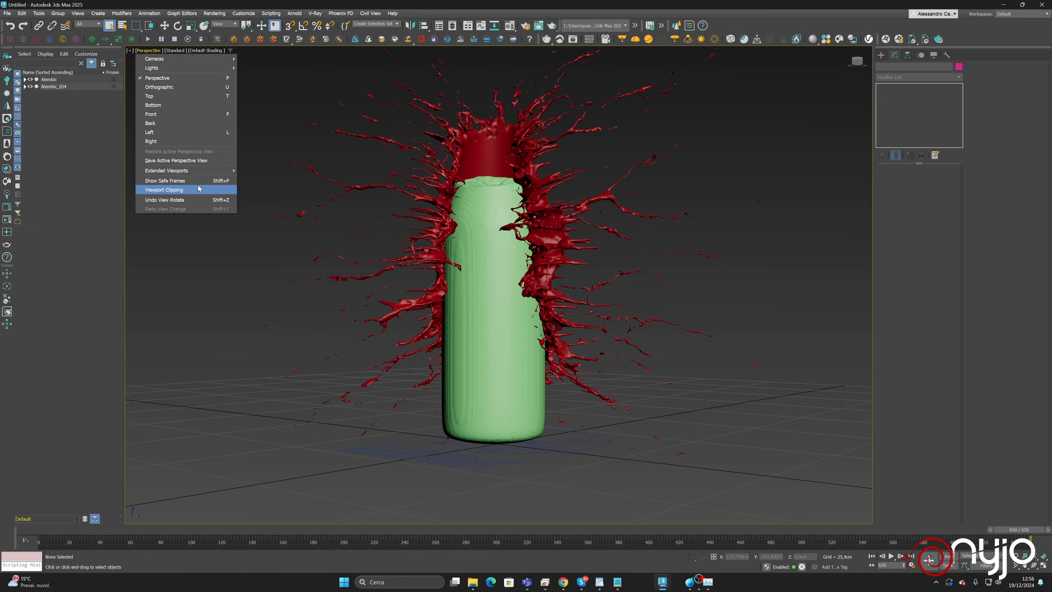
{"action": "left_click", "coordinate": [175, 180]}
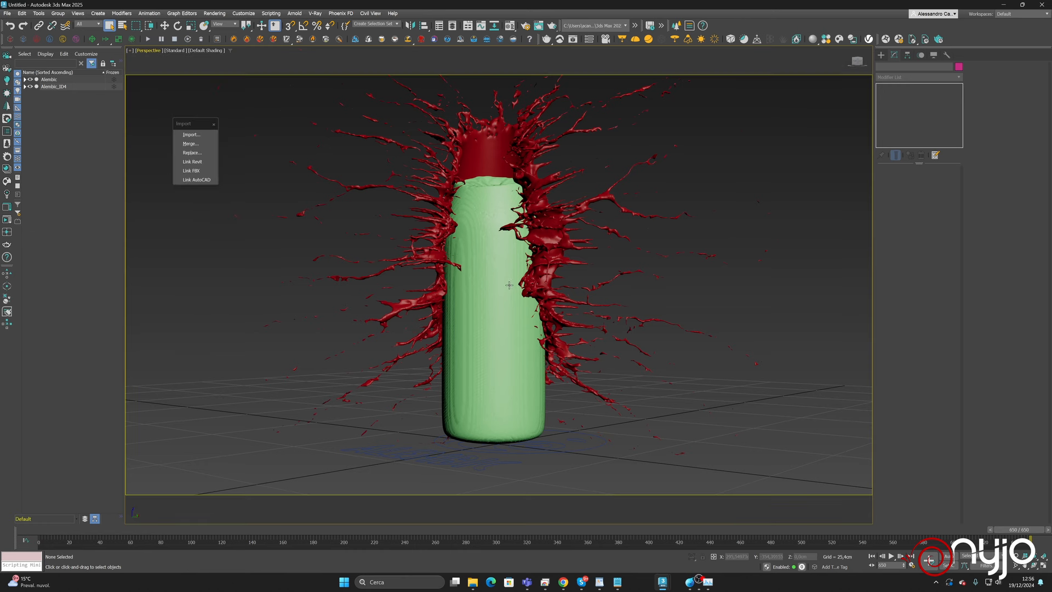
{"action": "middle_click_drag", "start_coordinate": [484, 252], "coordinate": [497, 286]}
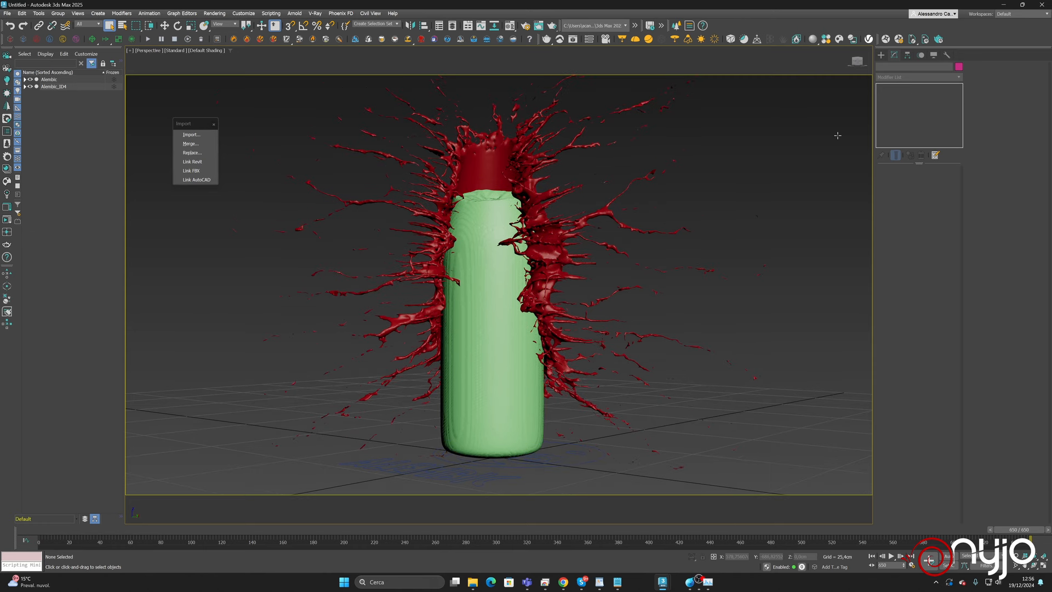
Set the TurboSmooth iterations on the splash mesh to 1.
{"action": "left_click", "coordinate": [532, 118]}
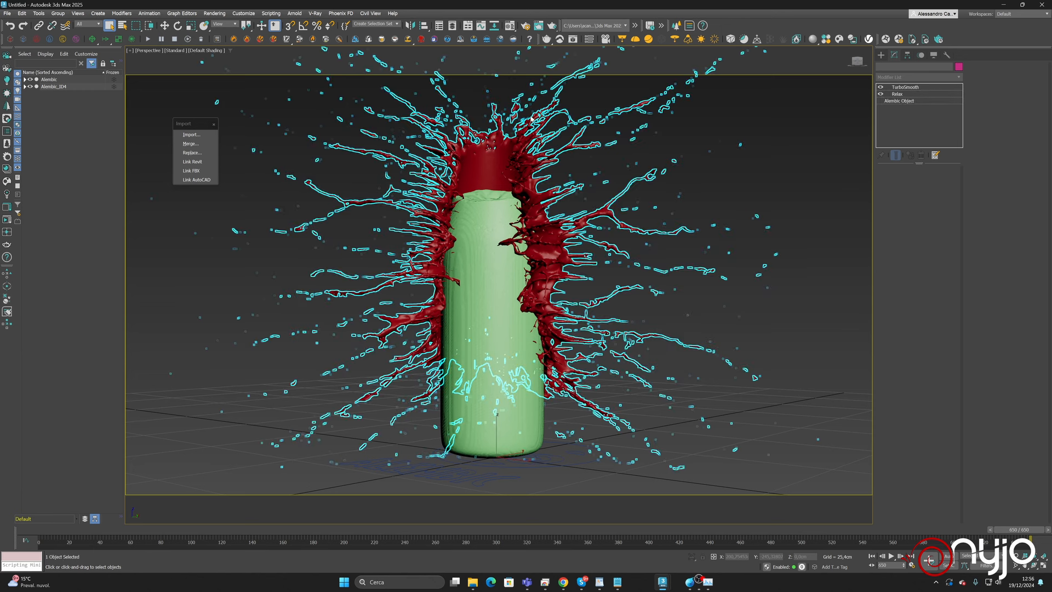
{"action": "left_click", "coordinate": [901, 87]}
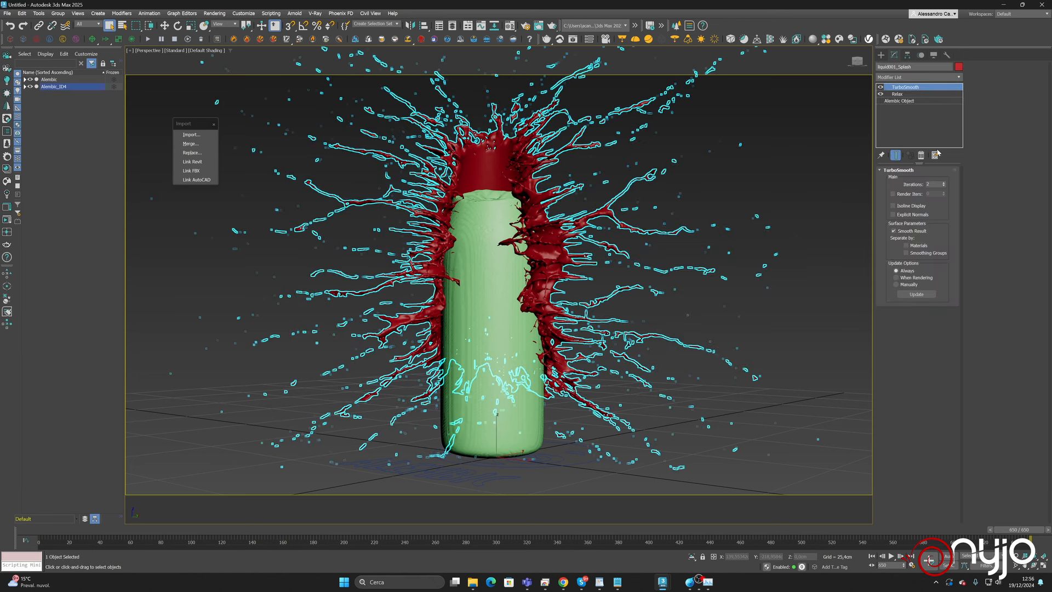
{"action": "left_click", "coordinate": [774, 169]}
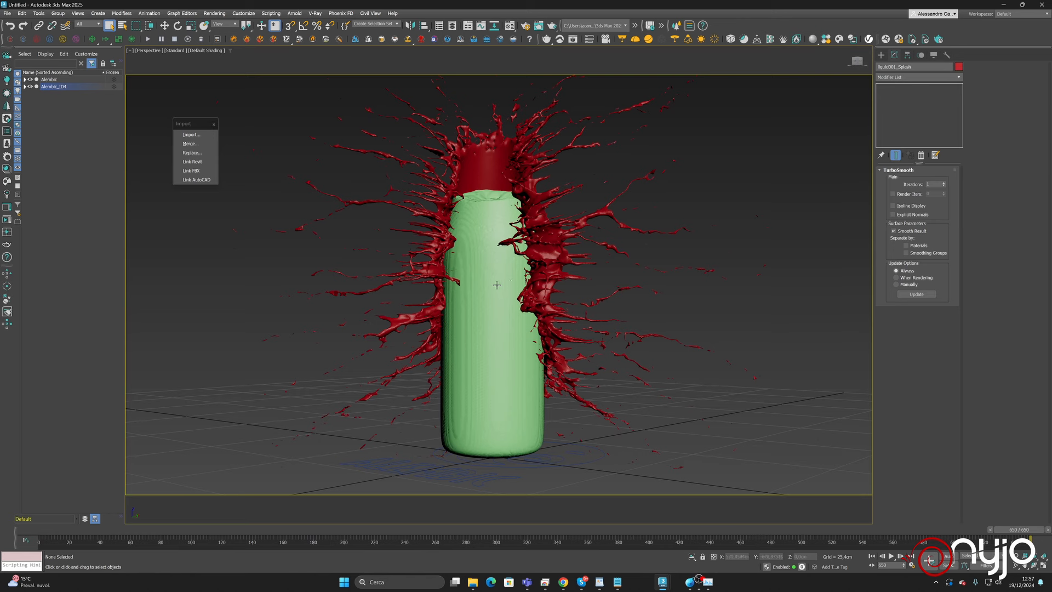
Create a preview animation of the Perspective viewport over the active time segment at 100 percent output, adjusting the image quality.
{"action": "left_click_drag", "start_coordinate": [186, 126], "coordinate": [149, 138]}
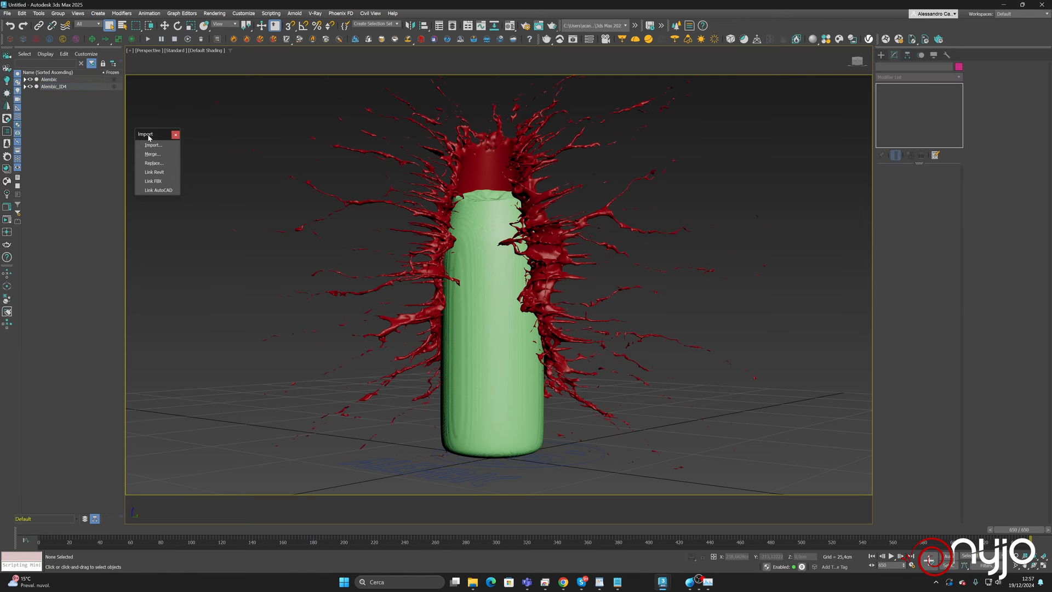
{"action": "left_click_drag", "start_coordinate": [22, 529], "coordinate": [1000, 484]}
{"action": "left_click", "coordinate": [130, 51]}
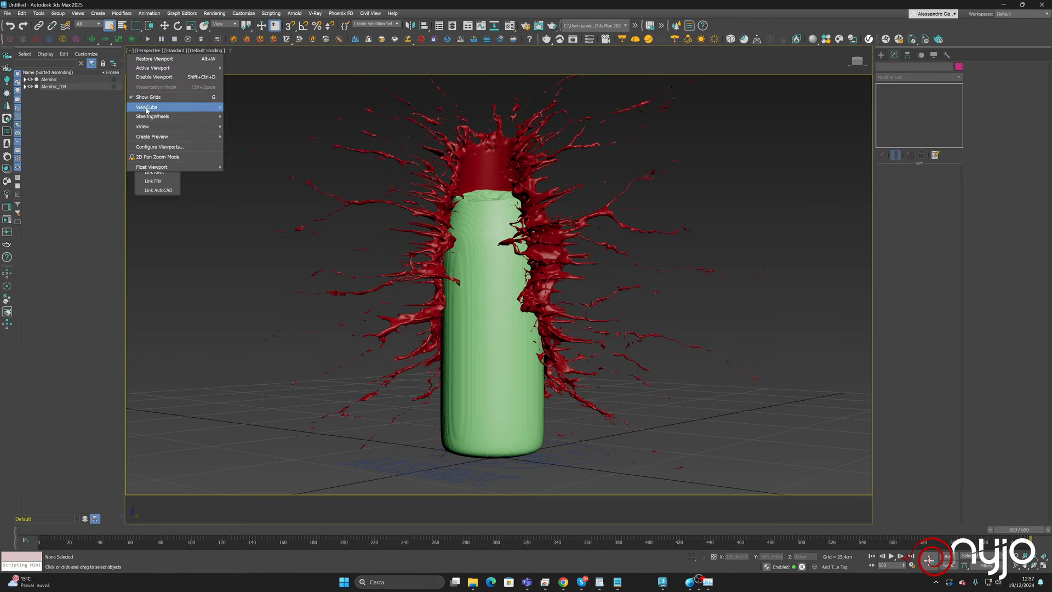
{"action": "mouse_move", "coordinate": [156, 136]}
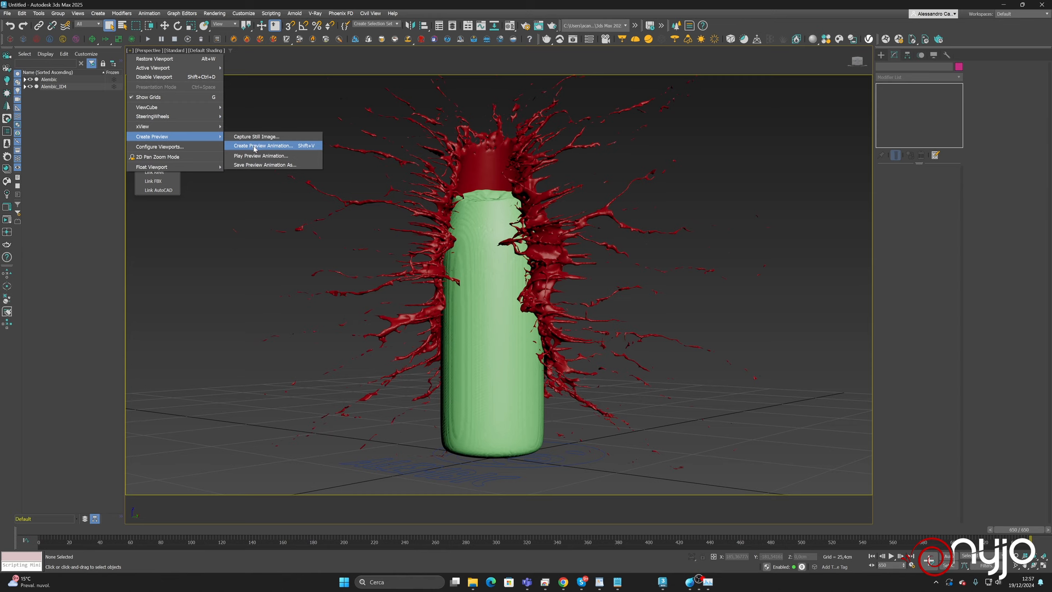
{"action": "left_click", "coordinate": [252, 145]}
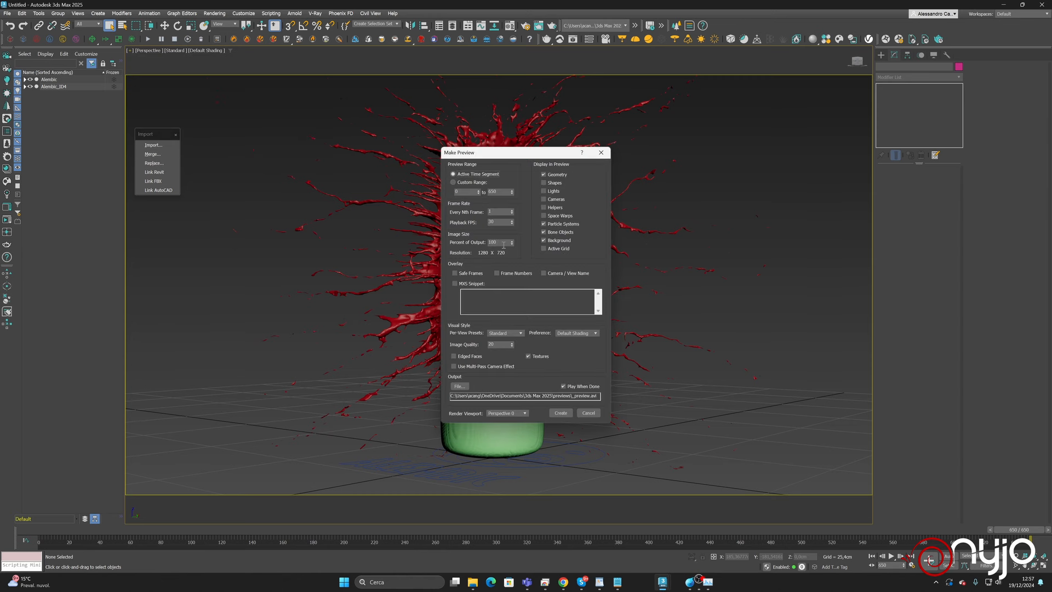
{"action": "left_click_drag", "start_coordinate": [511, 344], "coordinate": [509, 396]}
{"action": "left_click", "coordinate": [564, 414]}
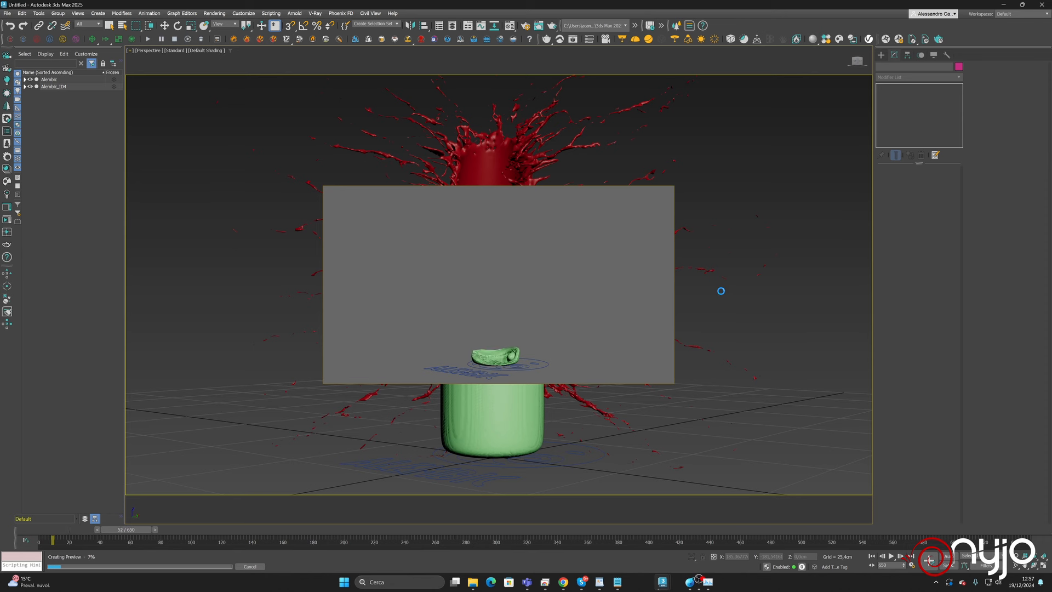